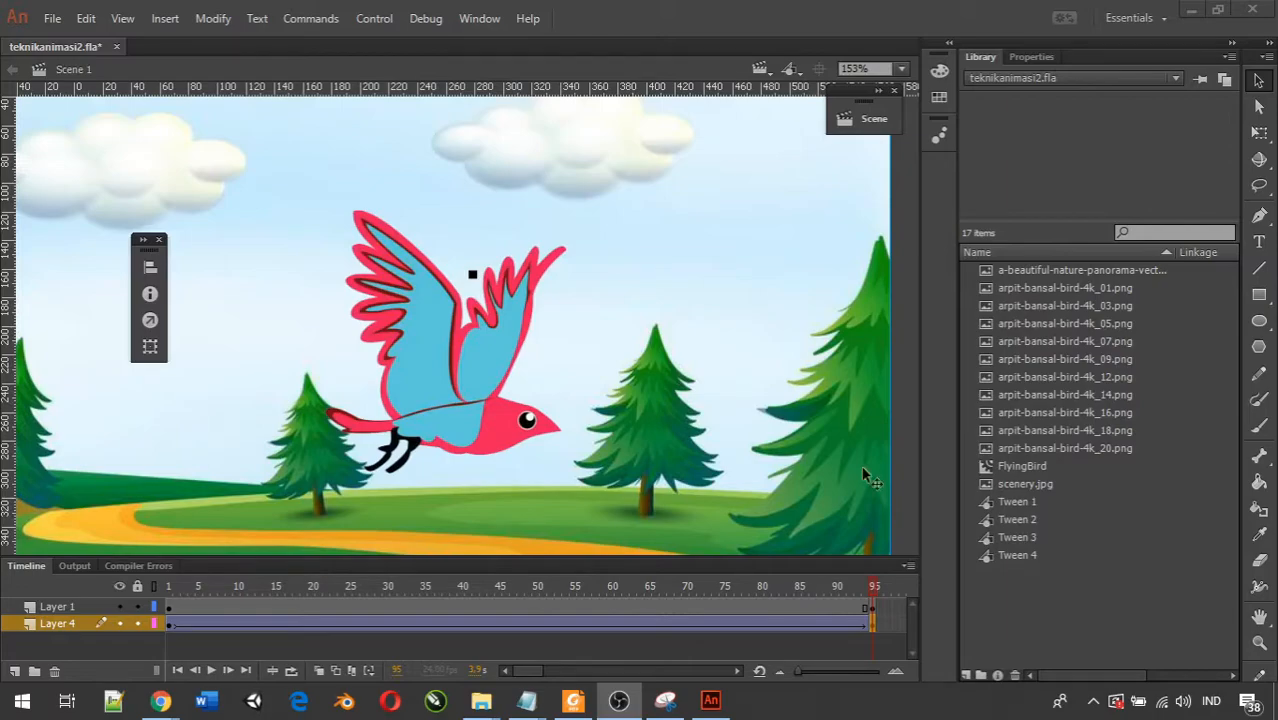
# Step: Test the movie to preview the bird animation across its scenes, and close the preview
pyautogui.click(596, 479)
pyautogui.hotkey('ctrl', 'Return')
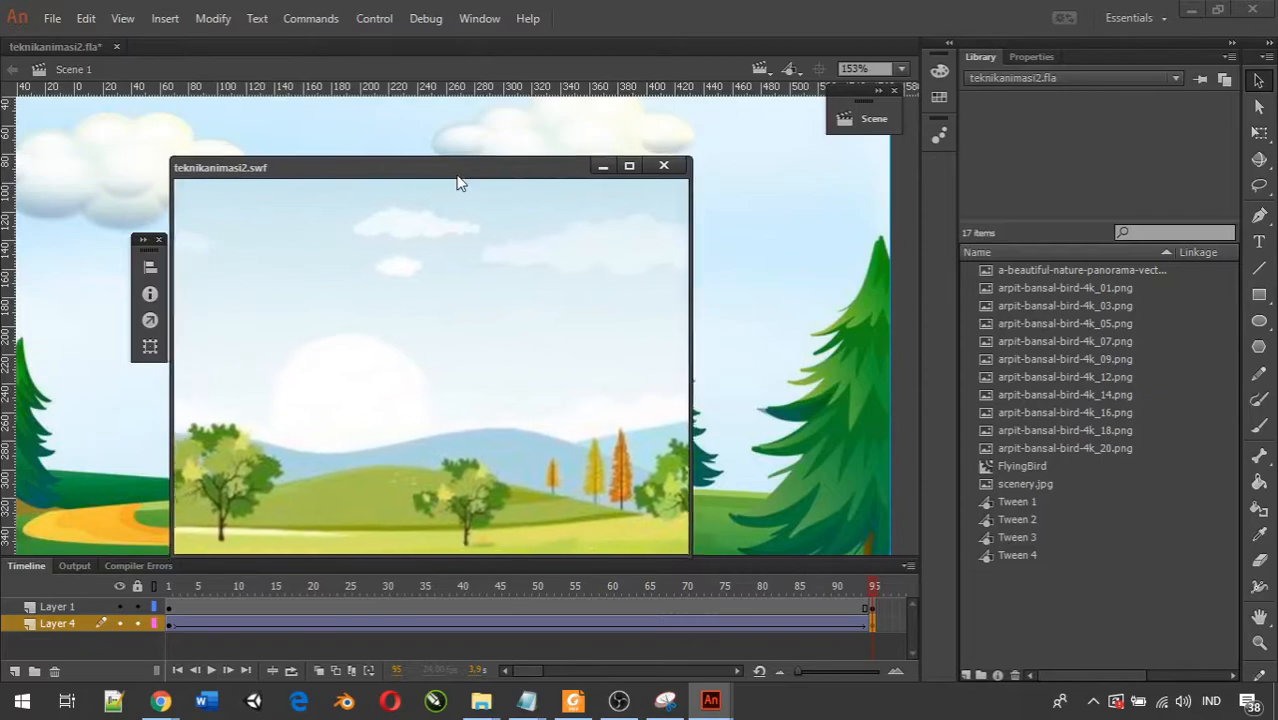
pyautogui.moveTo(455, 182); pyautogui.dragTo(480, 156)
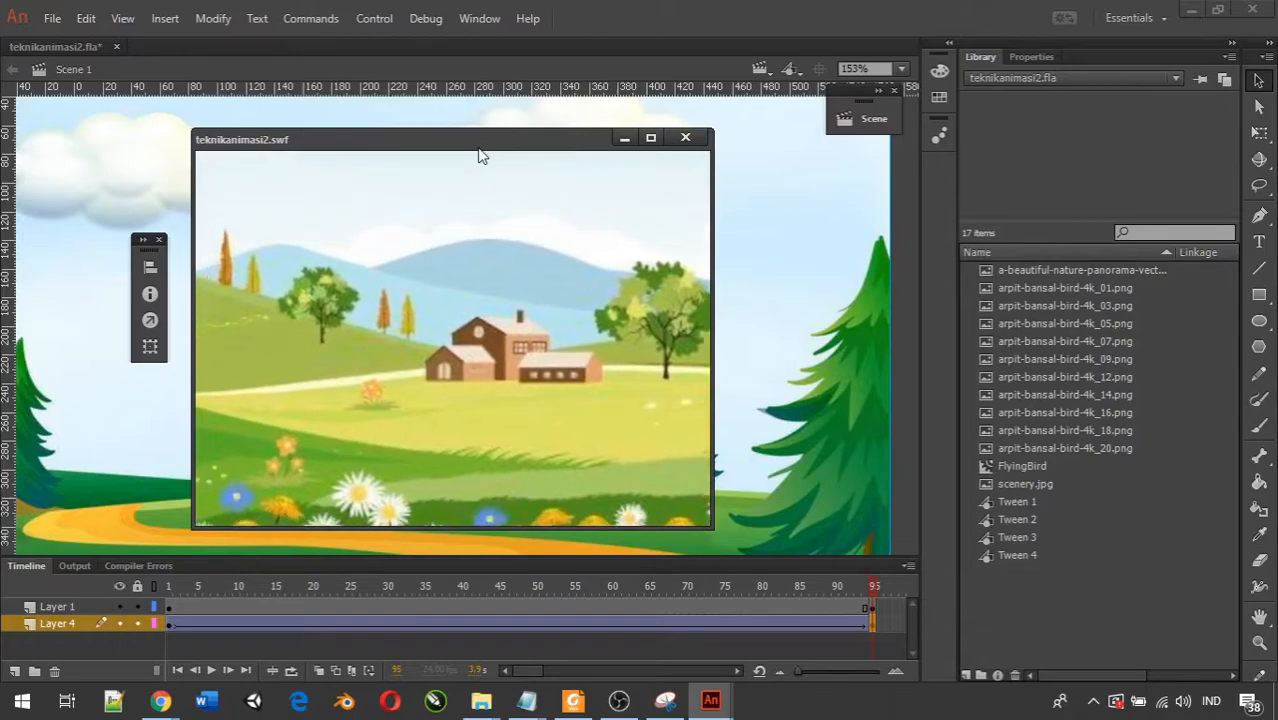
pyautogui.click(685, 137)
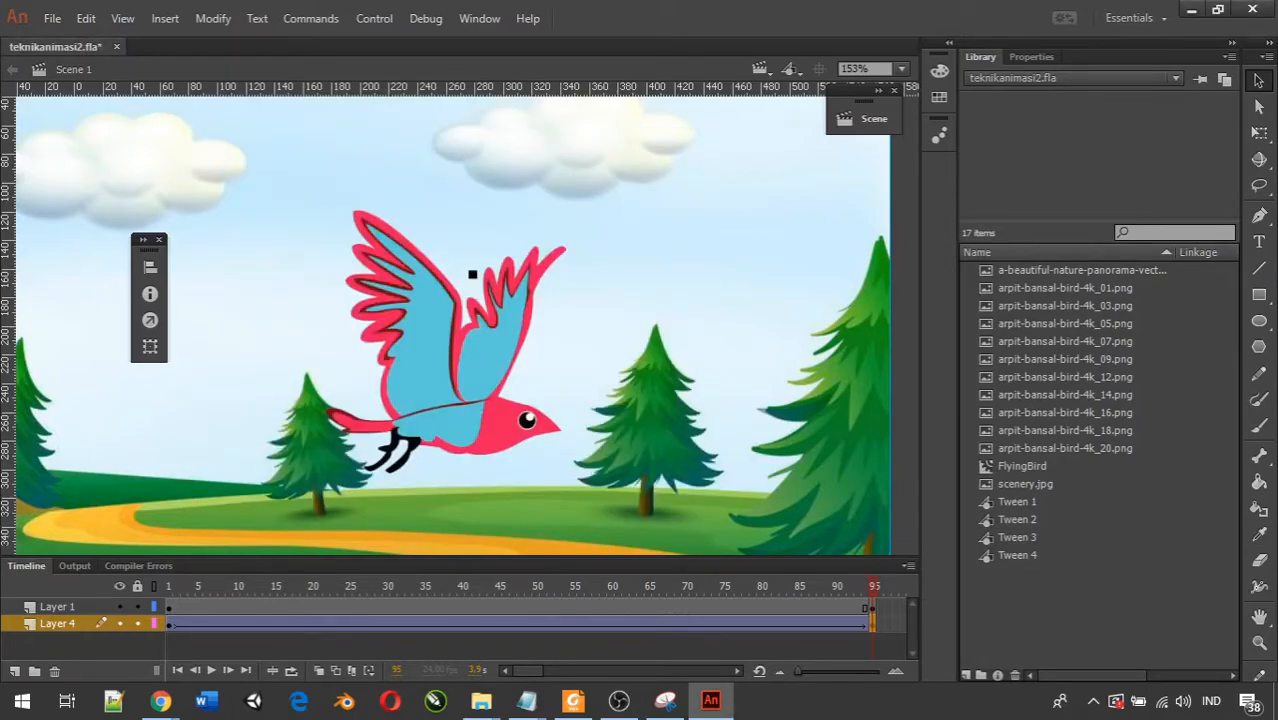
pyautogui.hotkey('alt', 'Tab')
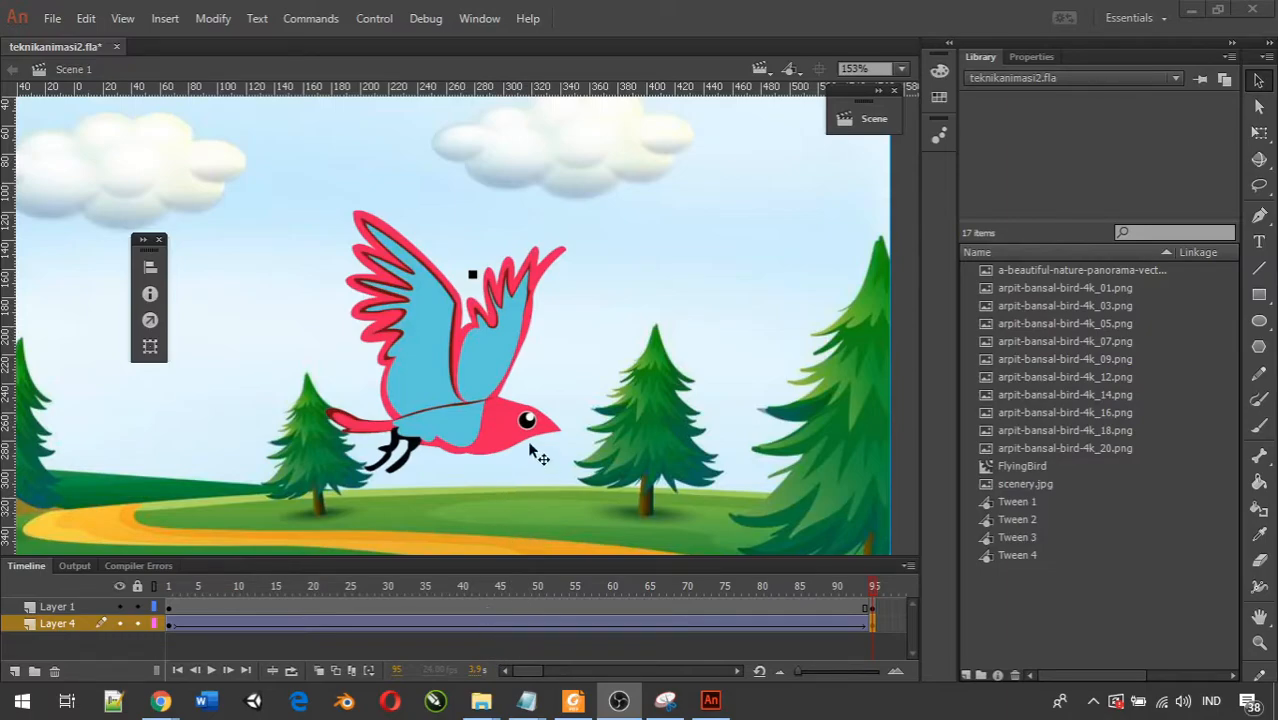
# Step: Import suara-kacer-masteran-2.mp3 and suara-kacer-masteran-3.mp3 from the Pertemuan 3 folder into the document's library
pyautogui.moveTo(485, 702)
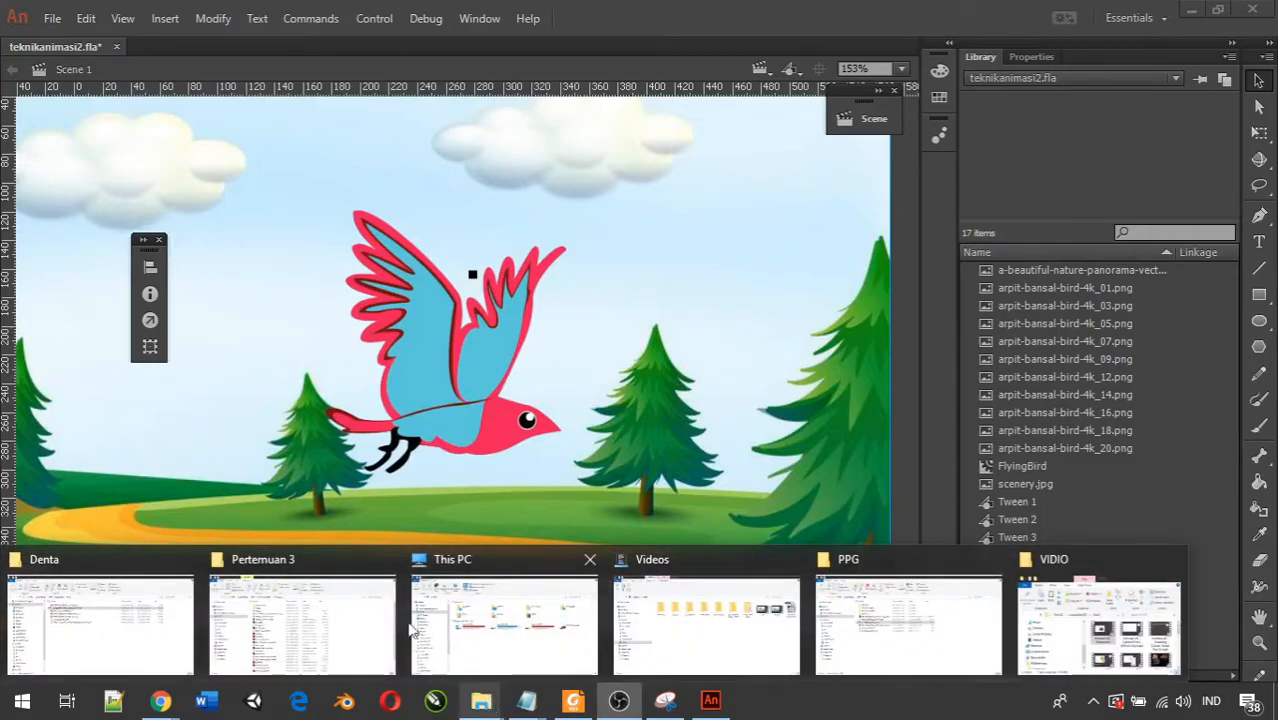
pyautogui.click(378, 598)
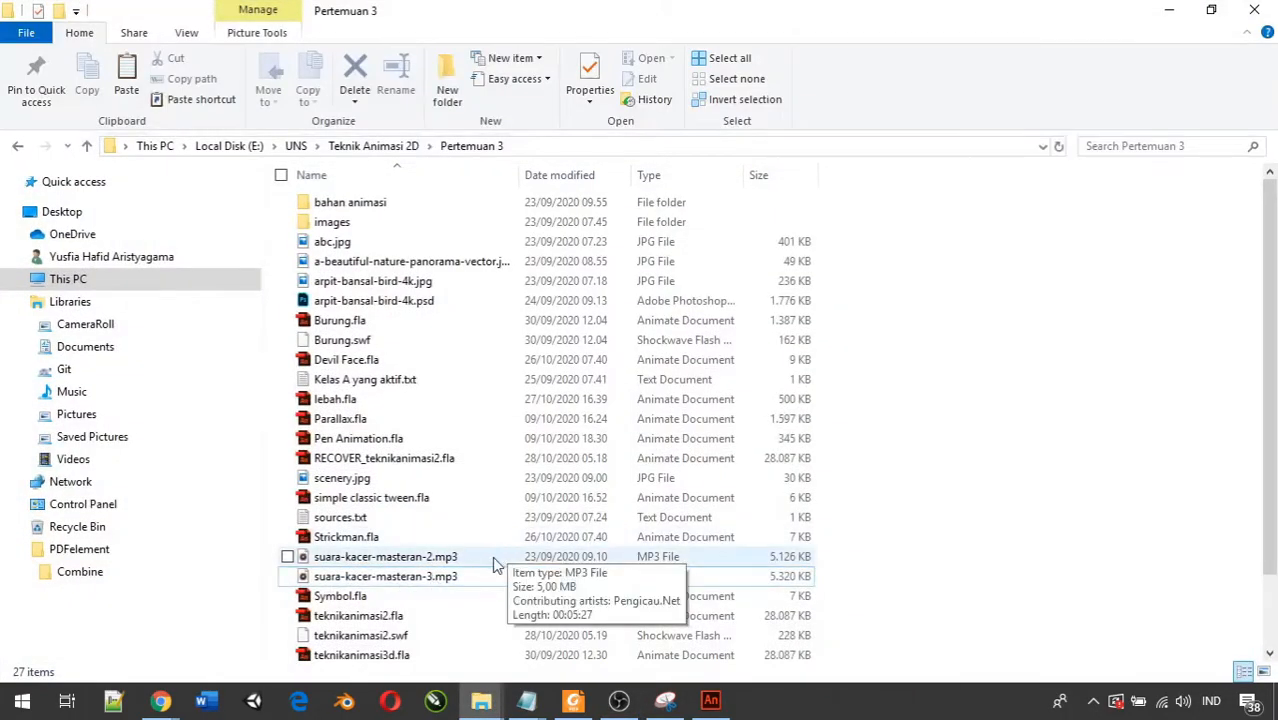
pyautogui.click(462, 560)
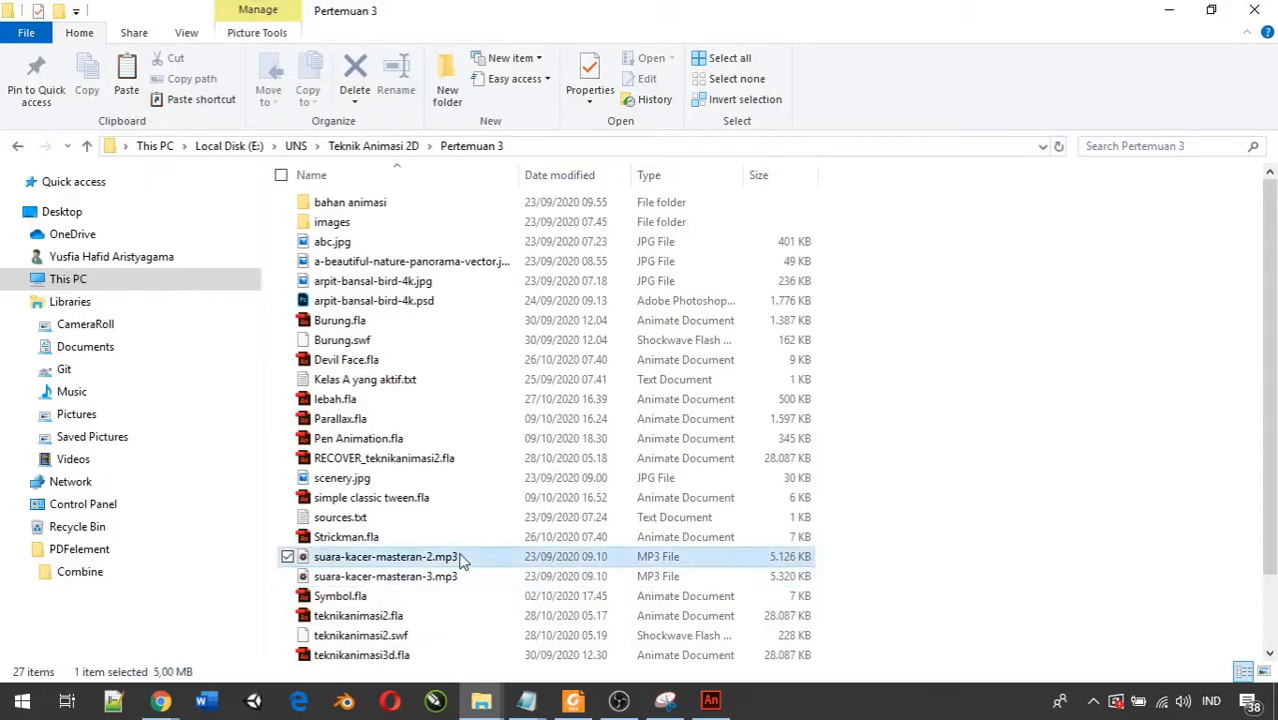
pyautogui.keyDown('ctrl'); pyautogui.click(410, 578); pyautogui.keyUp('ctrl')
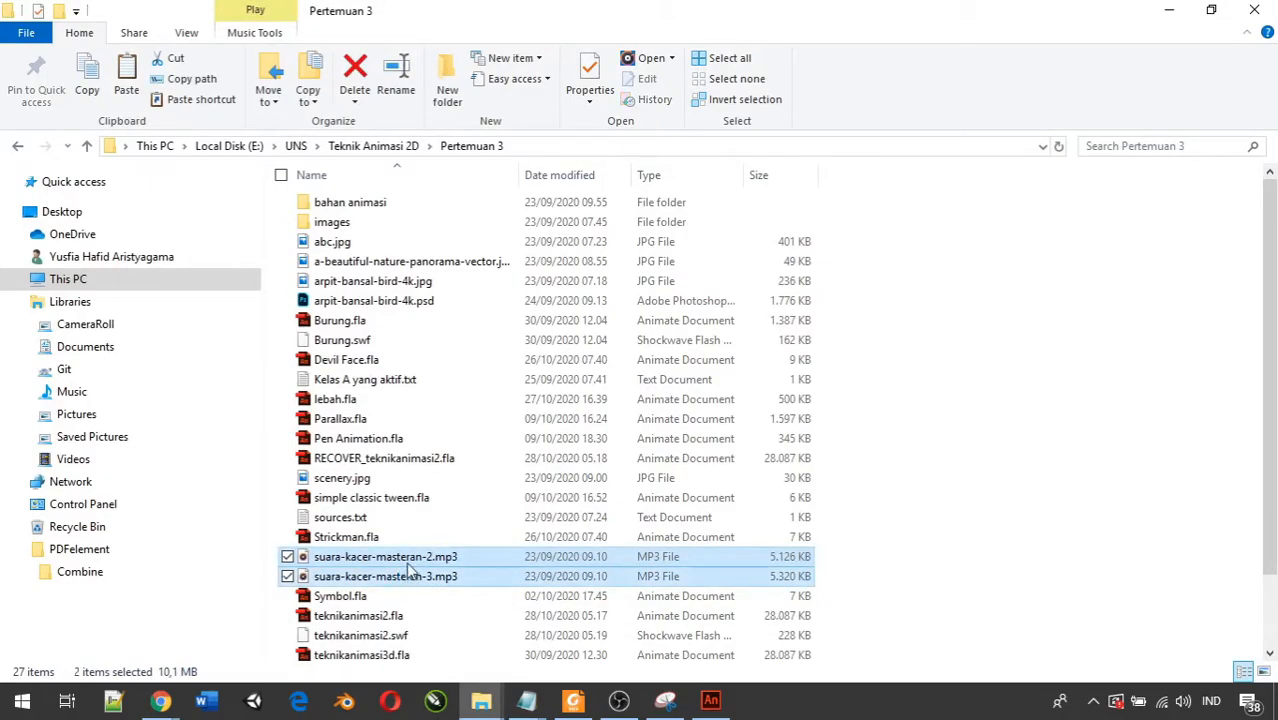
pyautogui.moveTo(410, 572); pyautogui.dragTo(1040, 602)
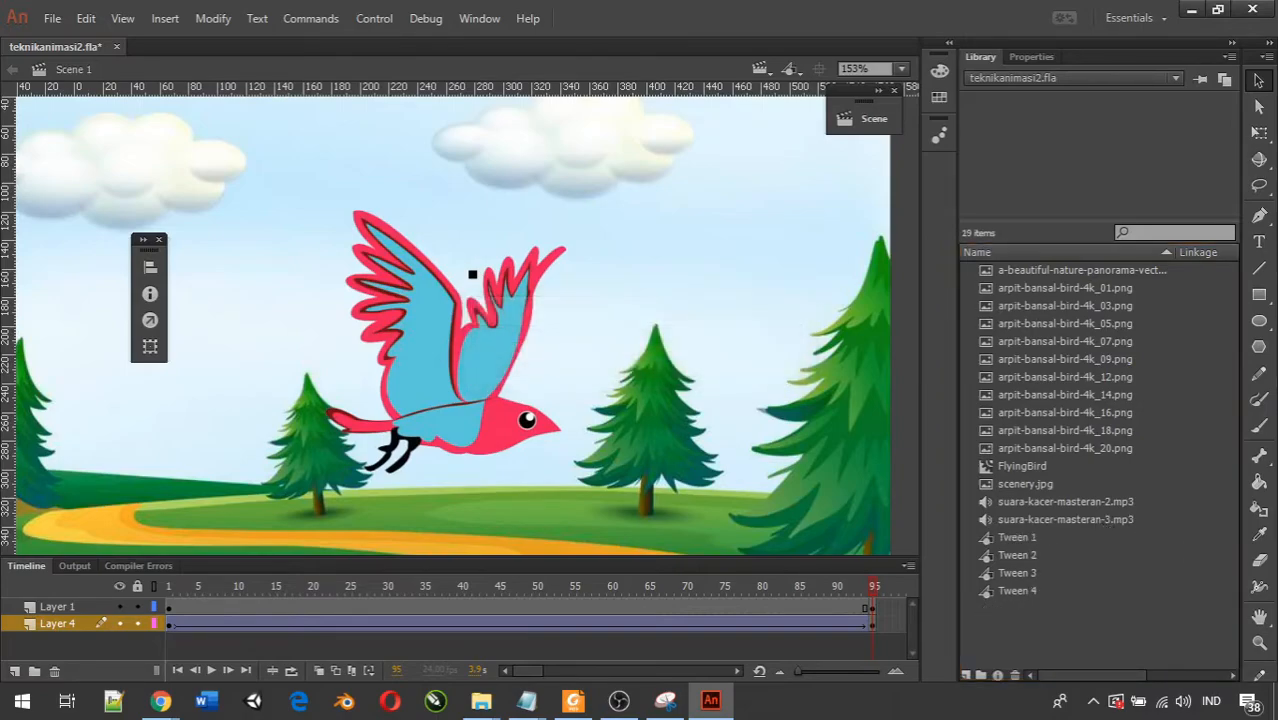
pyautogui.hotkey('alt', 'Tab')
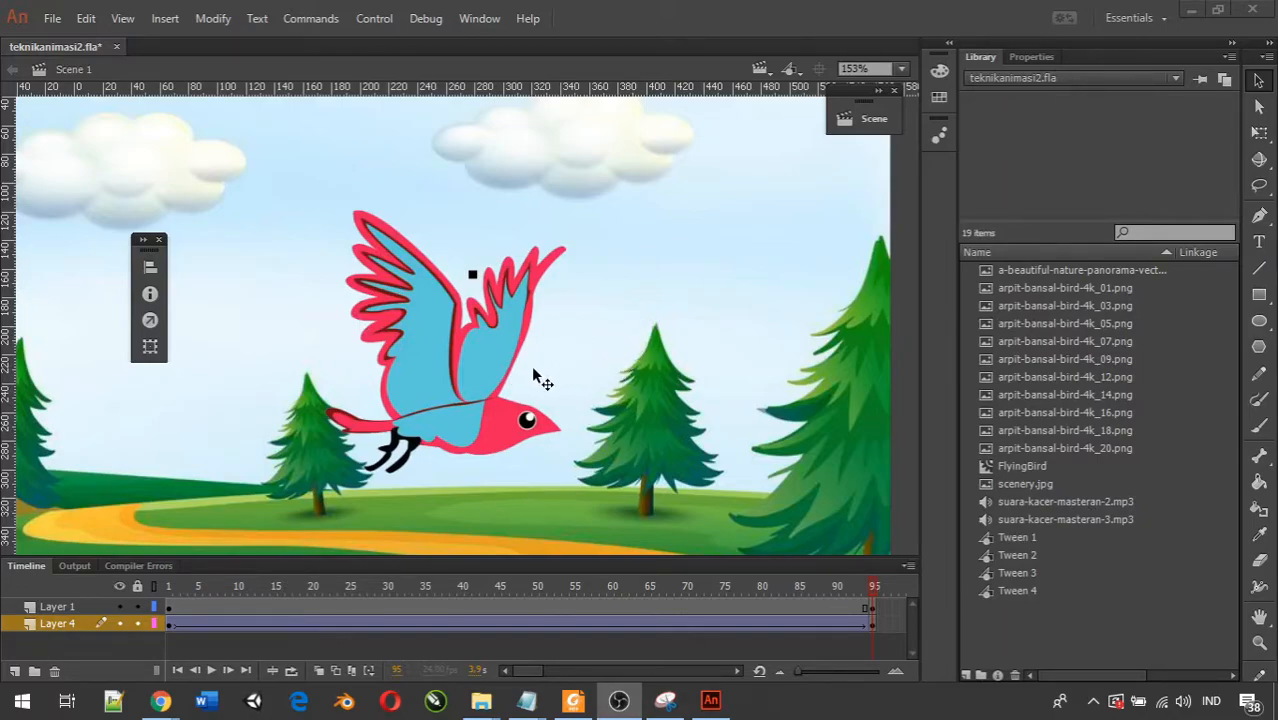
# Step: Look at Scene 2 and the inside of the FlyingBird symbol, and return to Scene 1
pyautogui.click(84, 648)
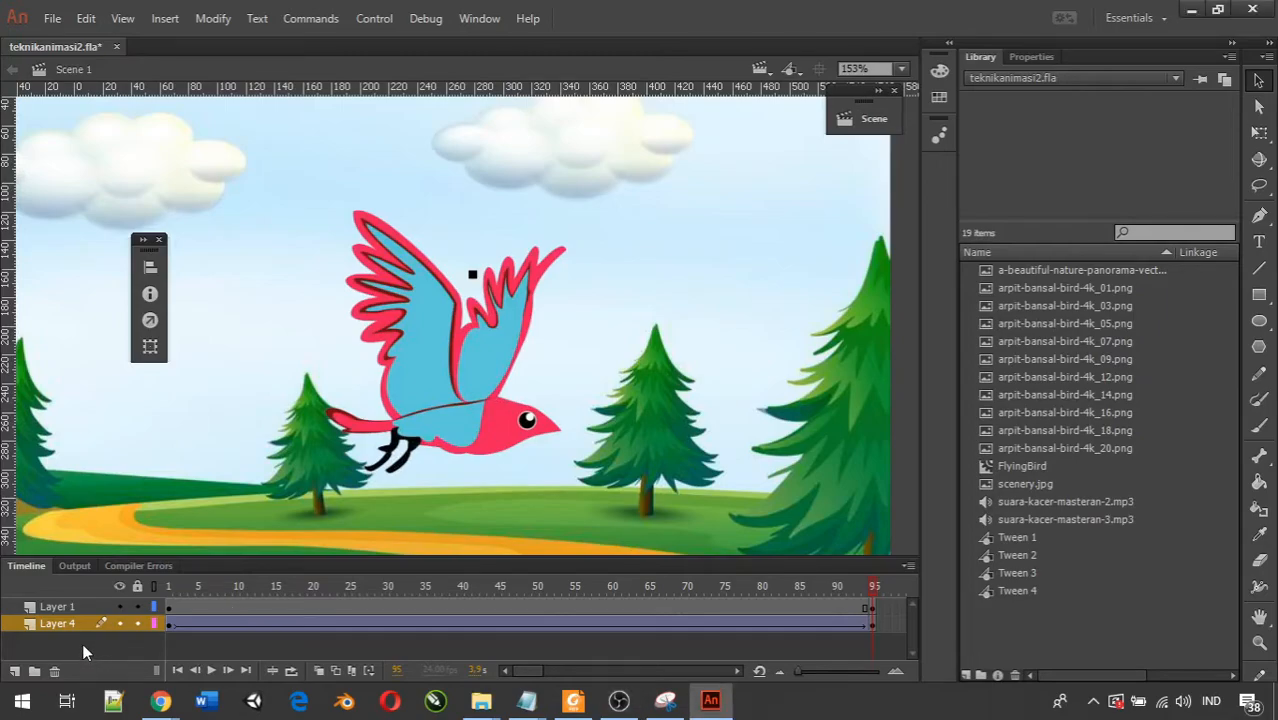
pyautogui.click(856, 117)
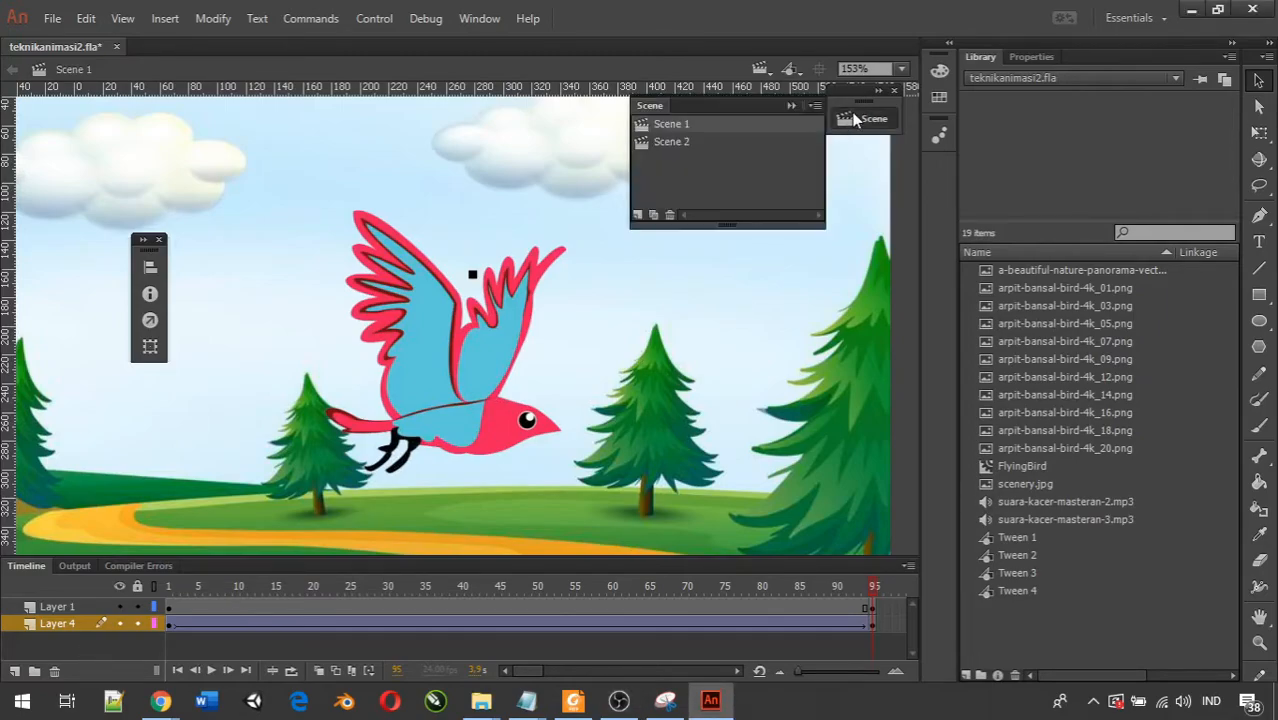
pyautogui.click(657, 144)
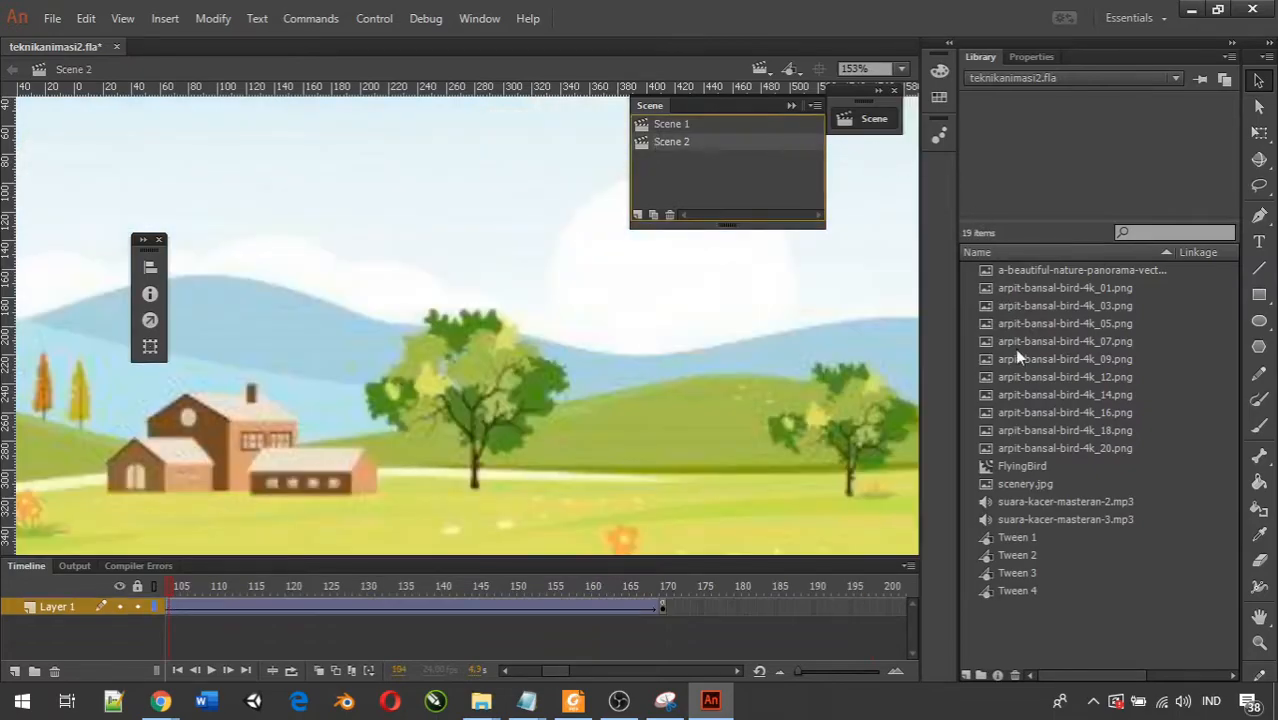
pyautogui.doubleClick(992, 466)
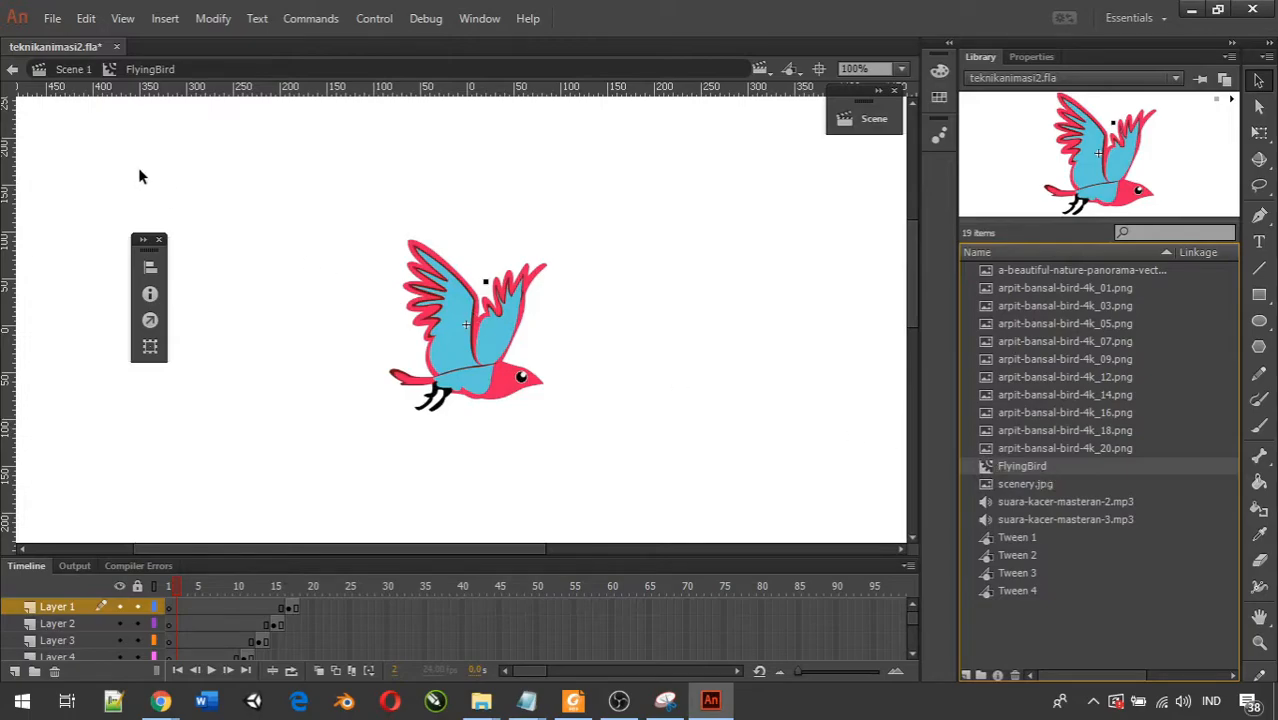
pyautogui.click(66, 72)
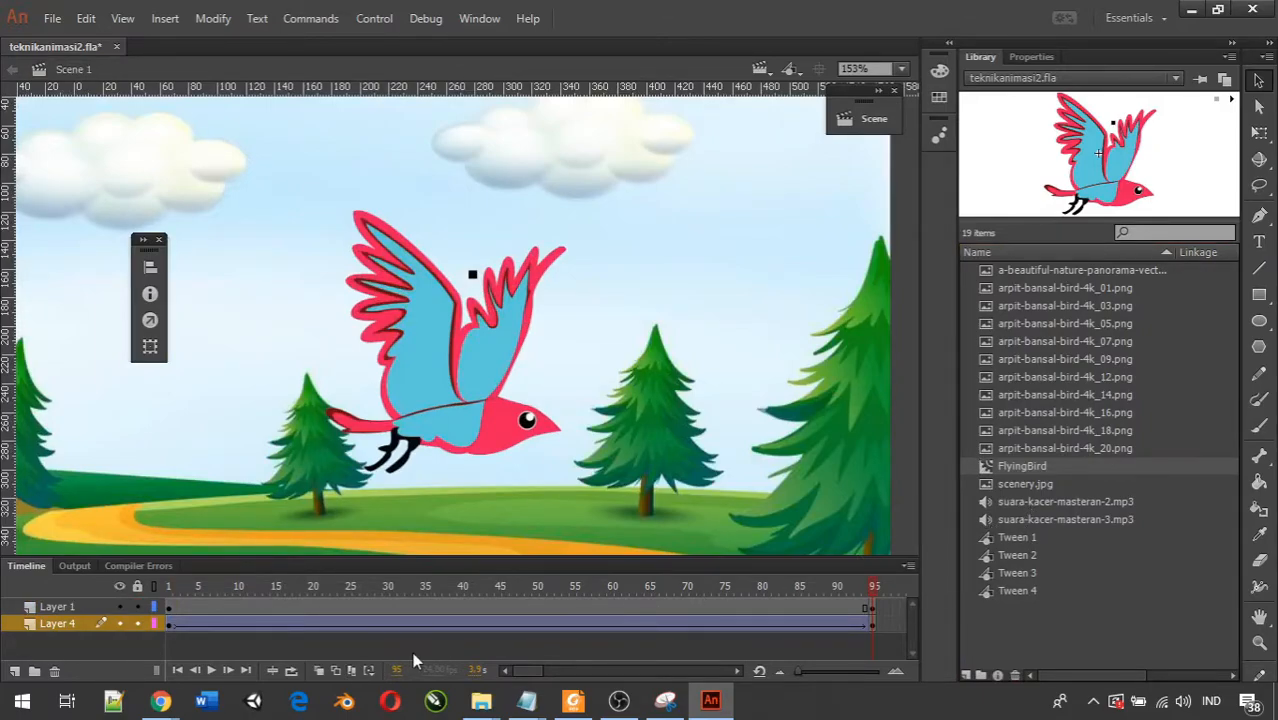
# Step: Add a new layer above Layer 4 in Scene 1 and name it Audio
pyautogui.click(14, 674)
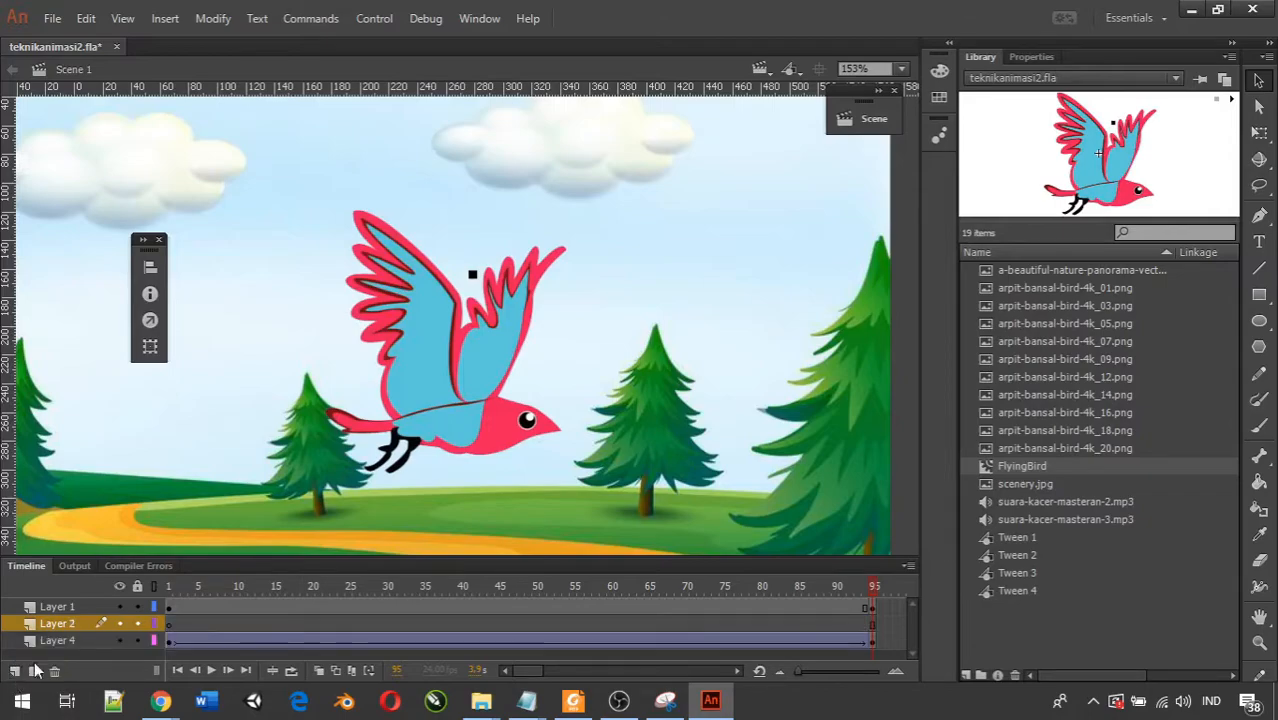
pyautogui.click(68, 624)
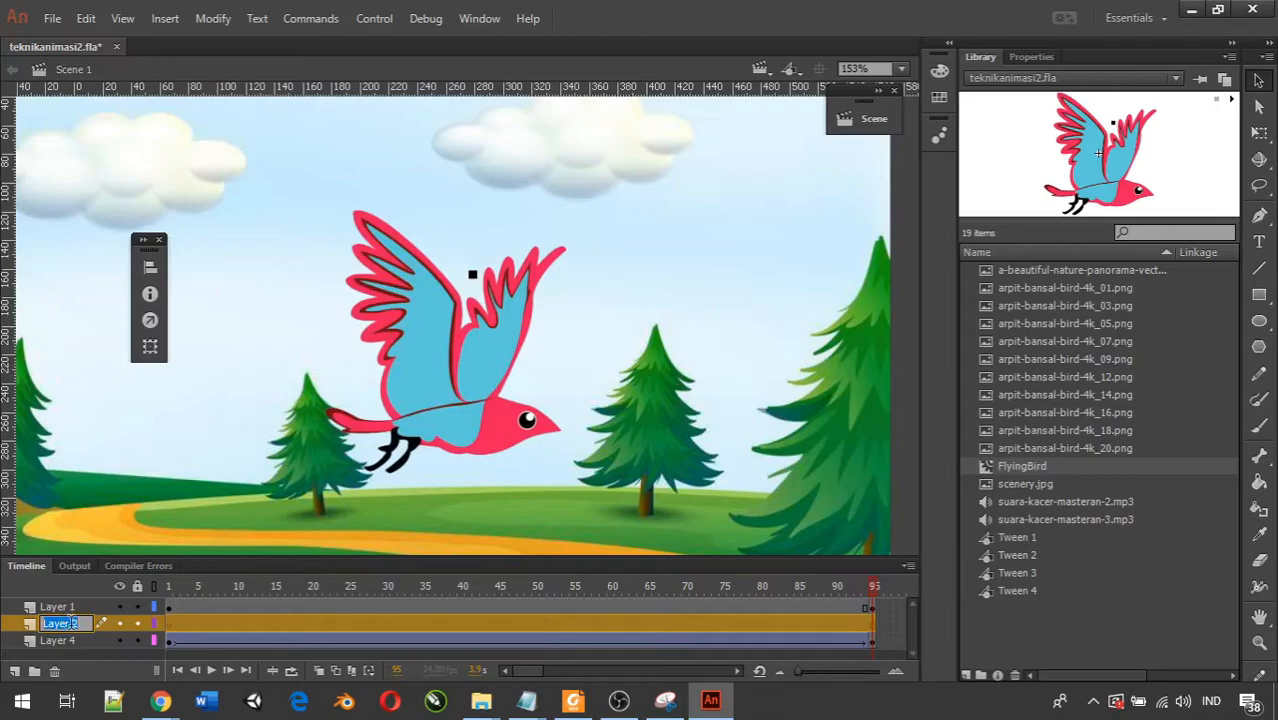
pyautogui.write('AUd')
pyautogui.press('BackSpace')
pyautogui.press('BackSpace')
pyautogui.write('udio')
pyautogui.press('Return')
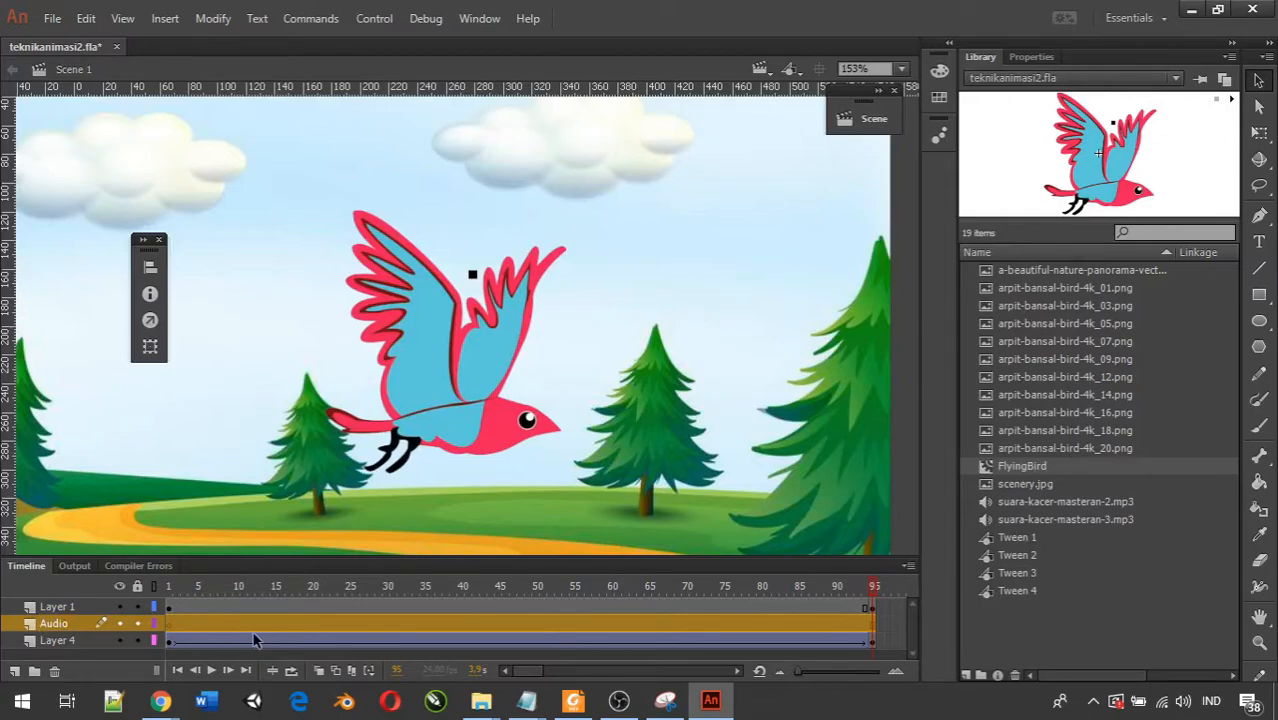
pyautogui.click(172, 623)
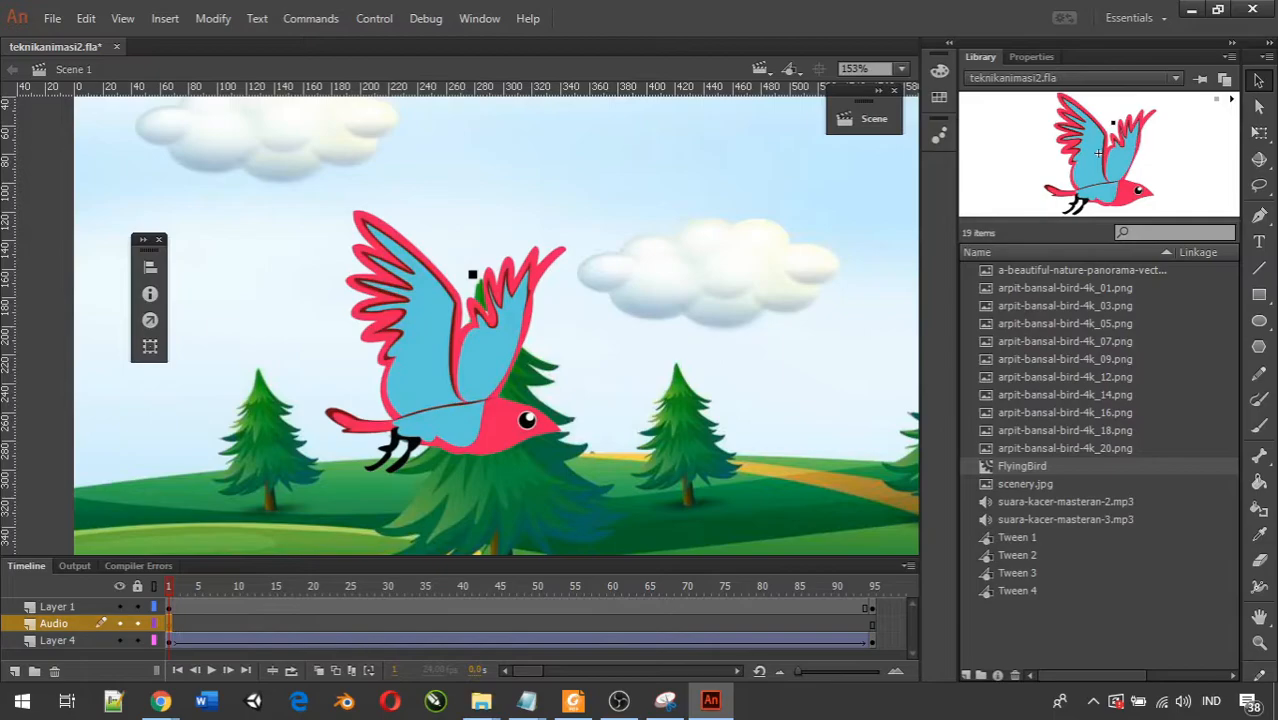
pyautogui.hotkey('alt', 'Tab')
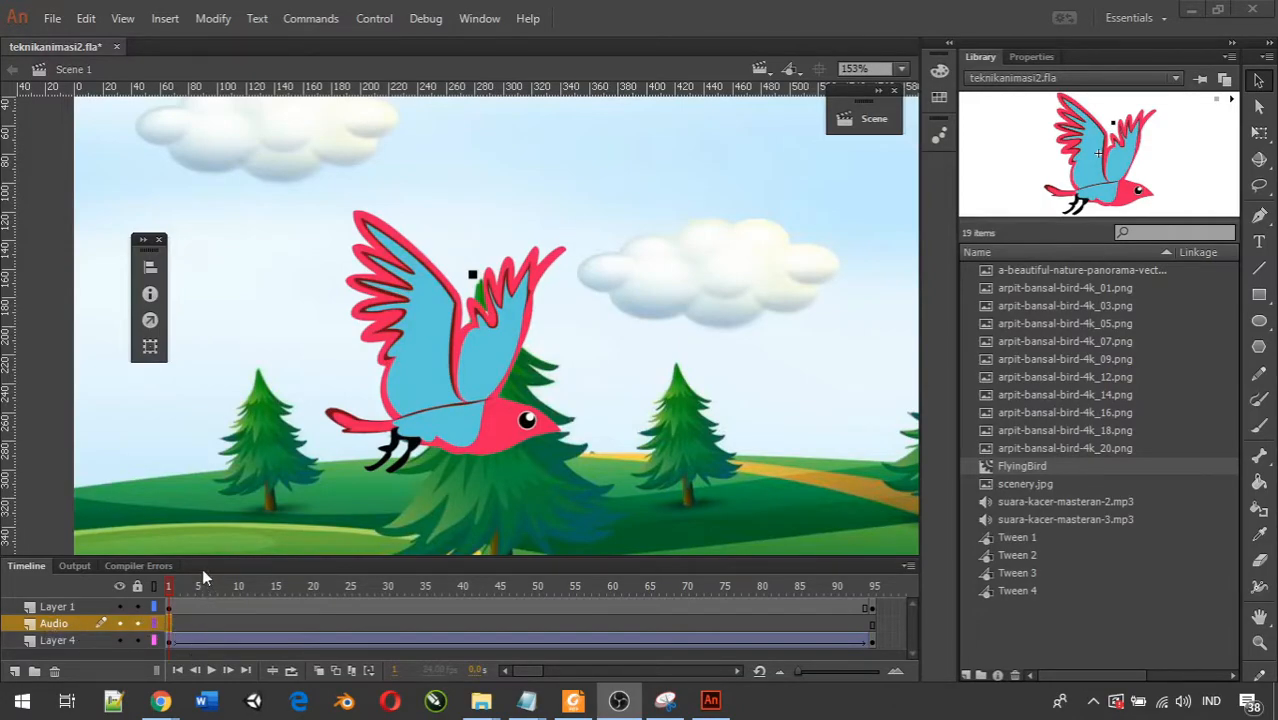
pyautogui.click(183, 625)
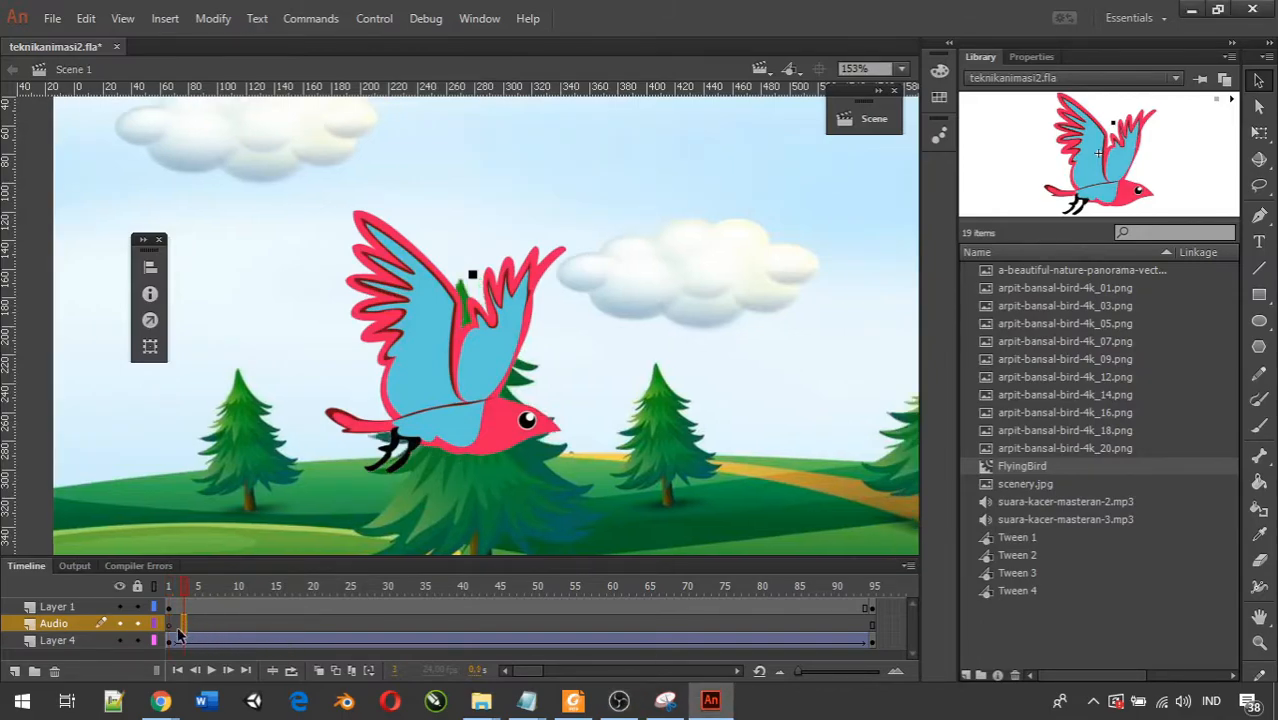
pyautogui.click(173, 635)
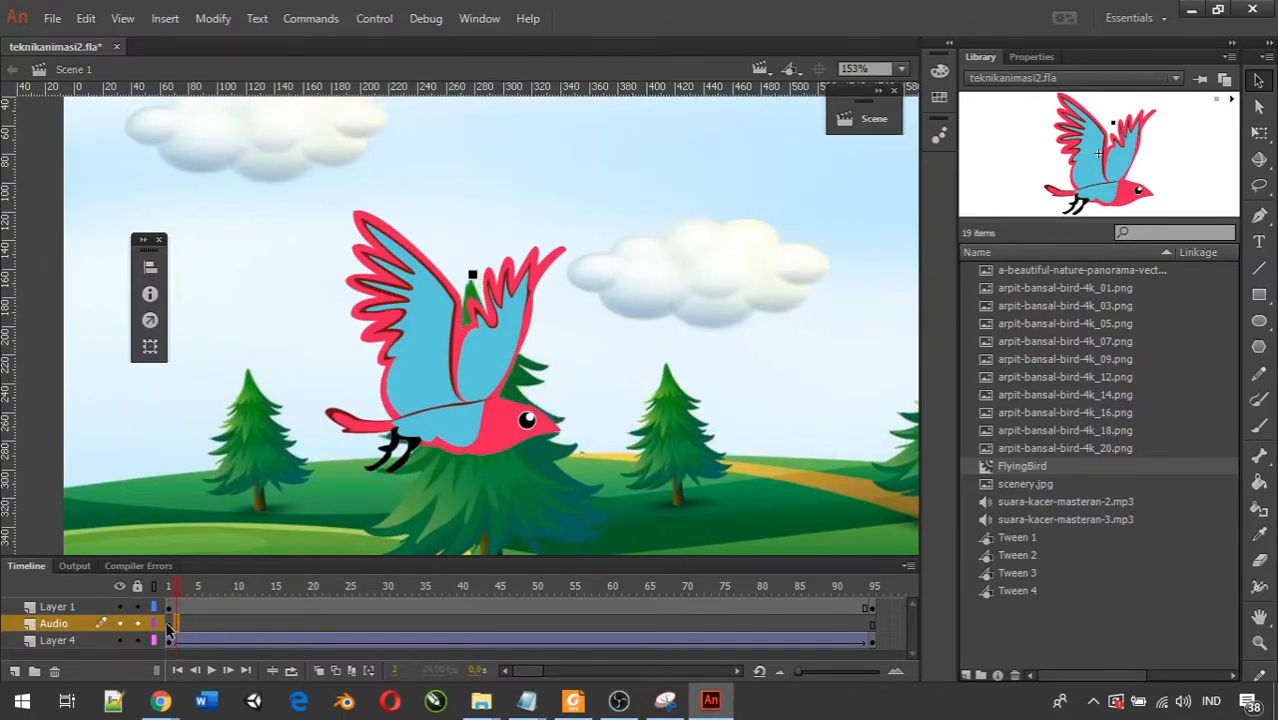
pyautogui.click(173, 635)
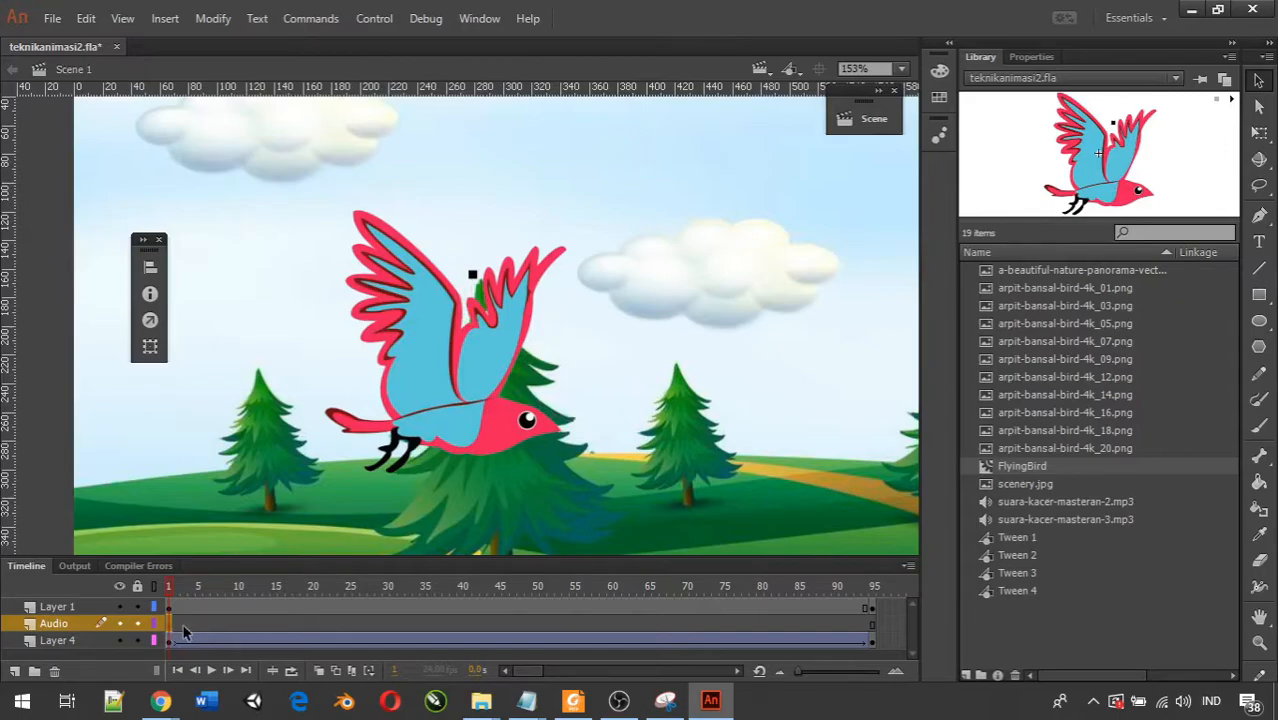
pyautogui.click(184, 626)
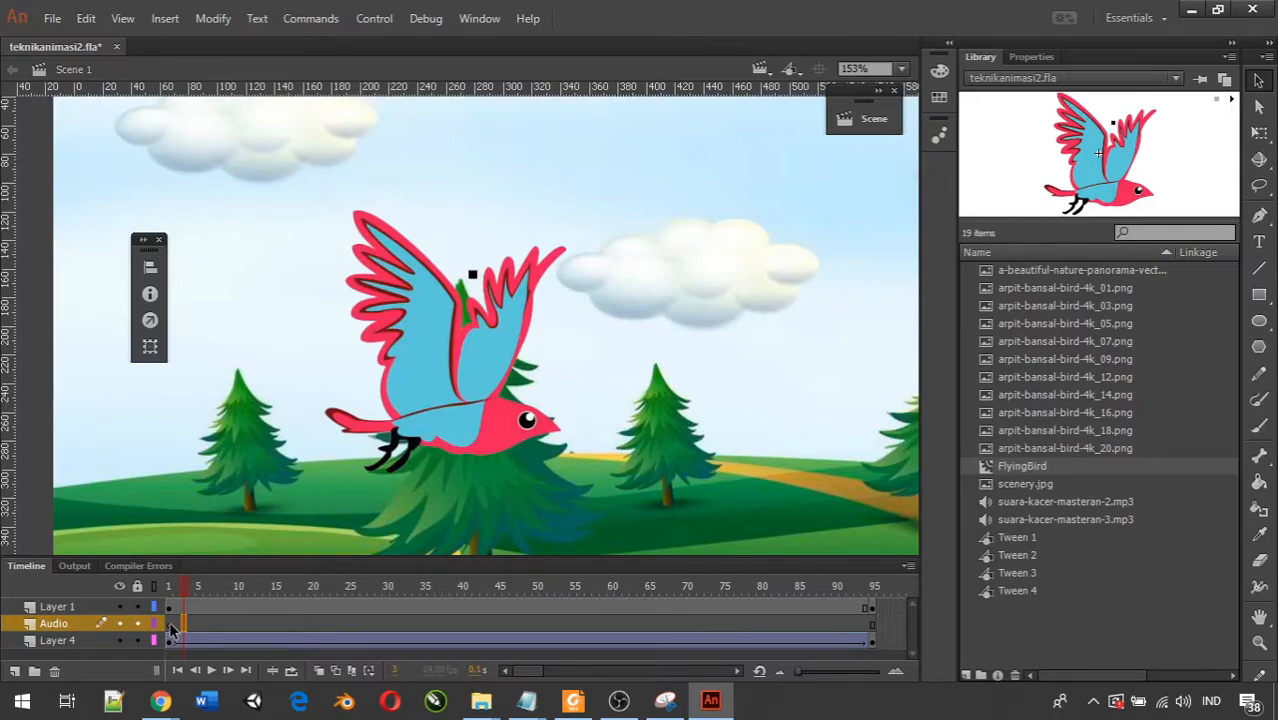
pyautogui.click(169, 623)
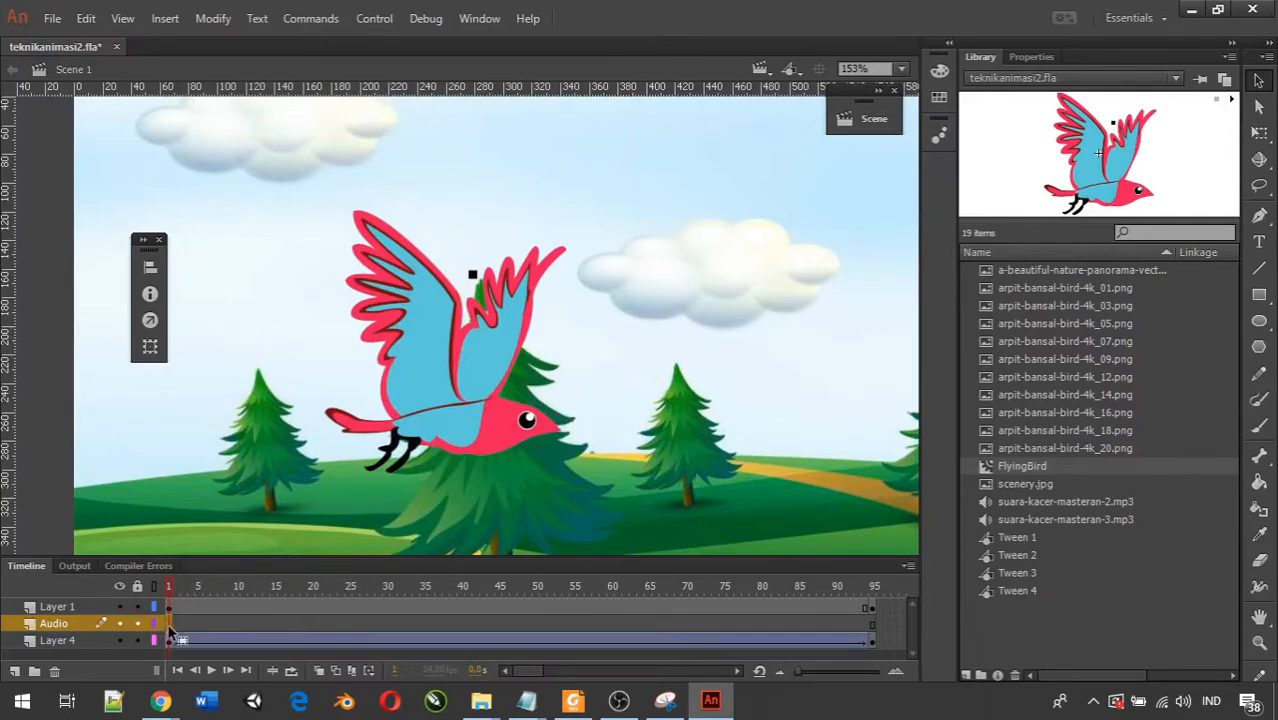
# Step: Try to move the Audio layer's first keyframe to frame 8, and undo the move
pyautogui.moveTo(169, 632); pyautogui.dragTo(221, 625)
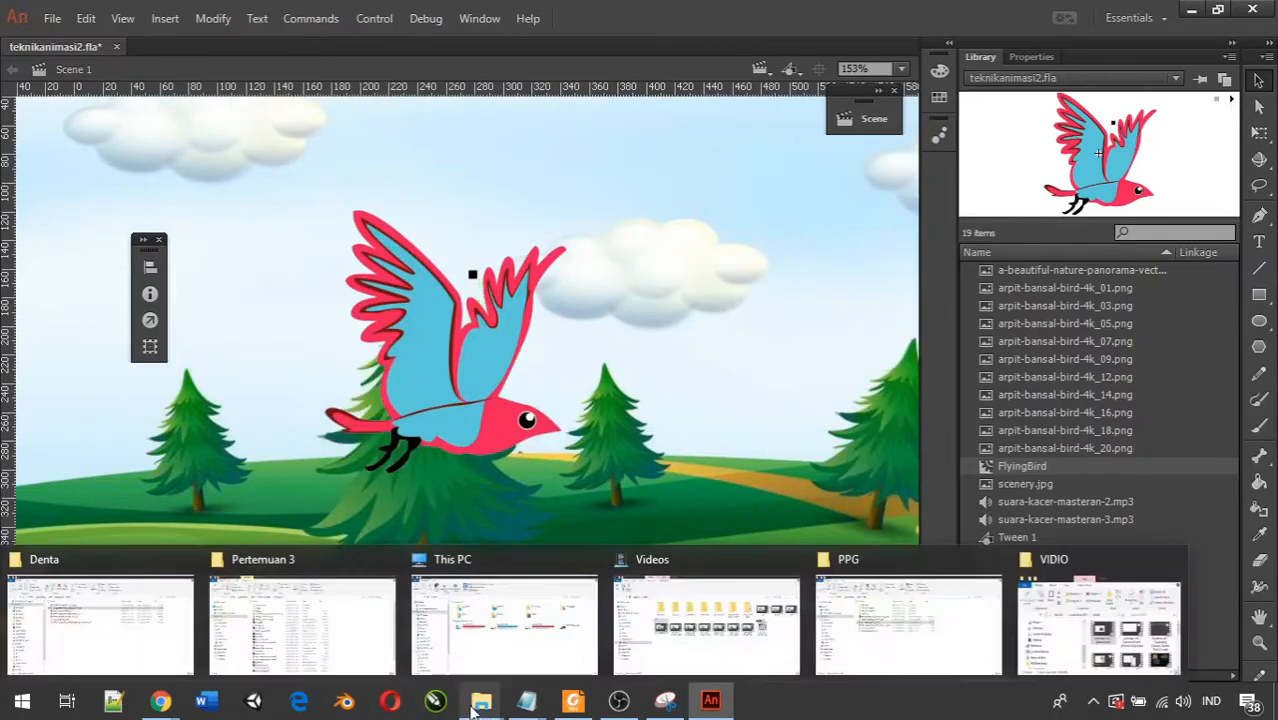
pyautogui.click(385, 312)
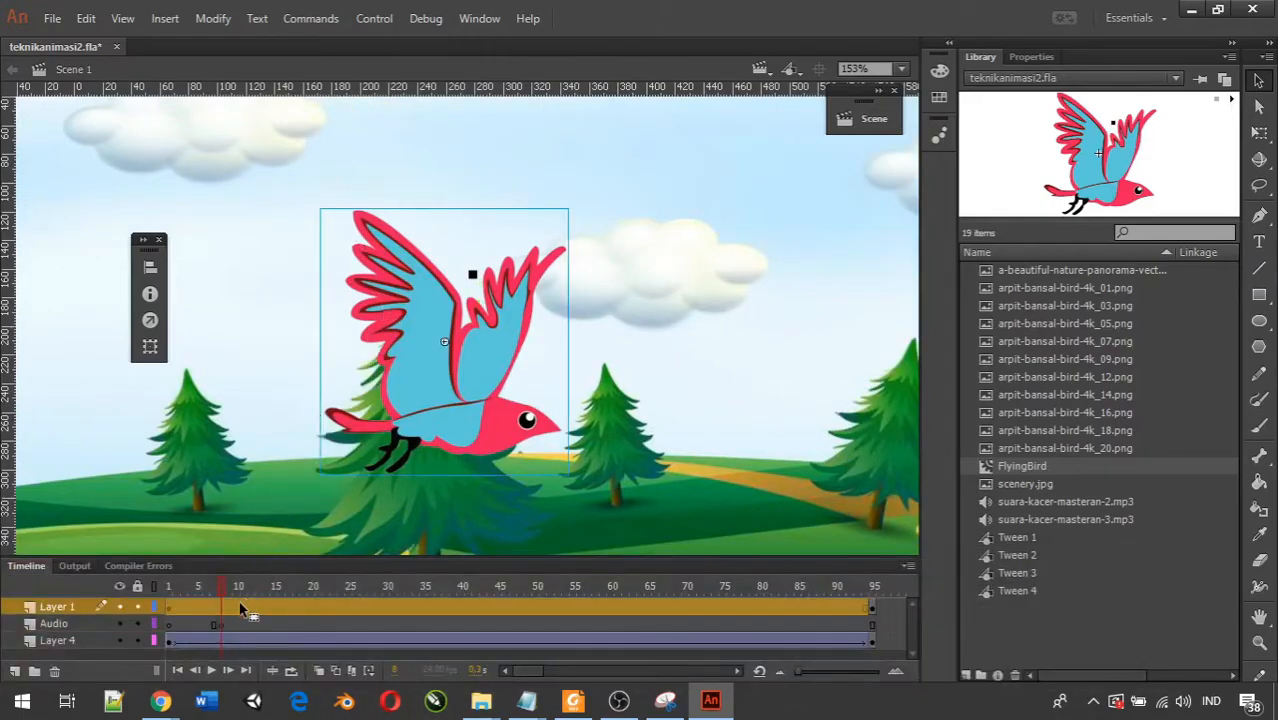
pyautogui.click(222, 625)
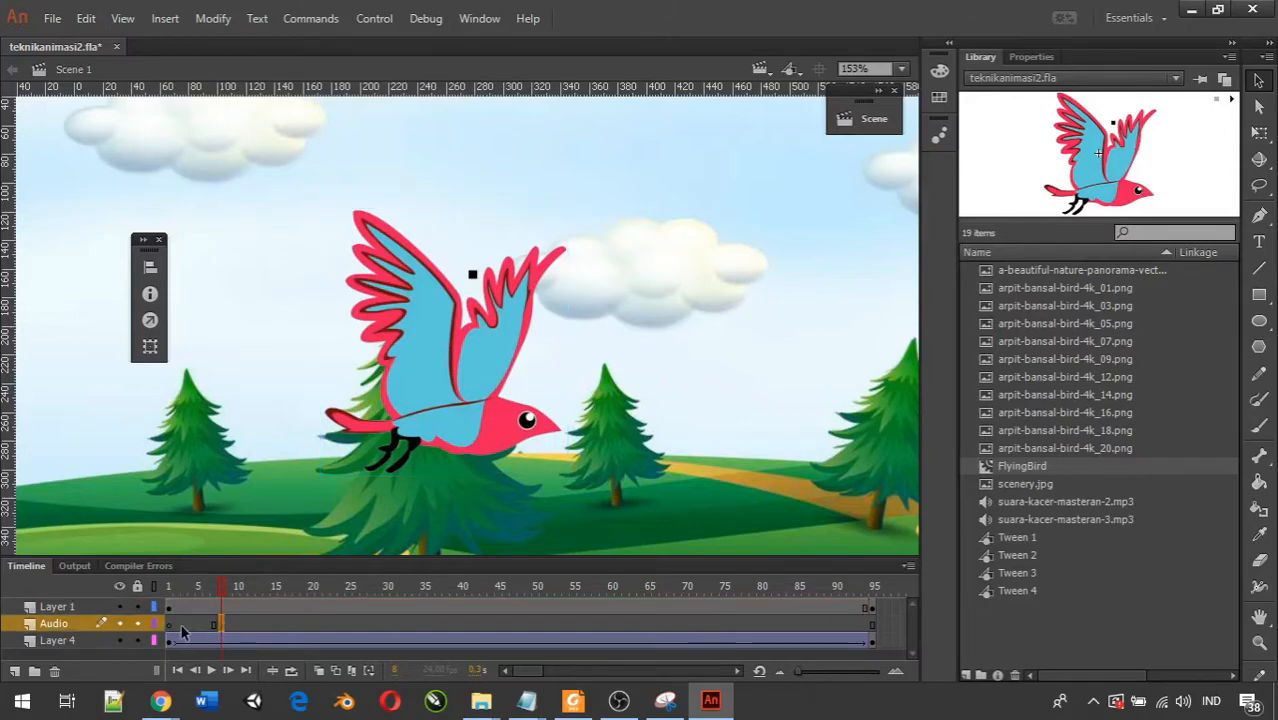
pyautogui.click(331, 413)
pyautogui.click(311, 422)
pyautogui.hotkey('ctrl', 'z')
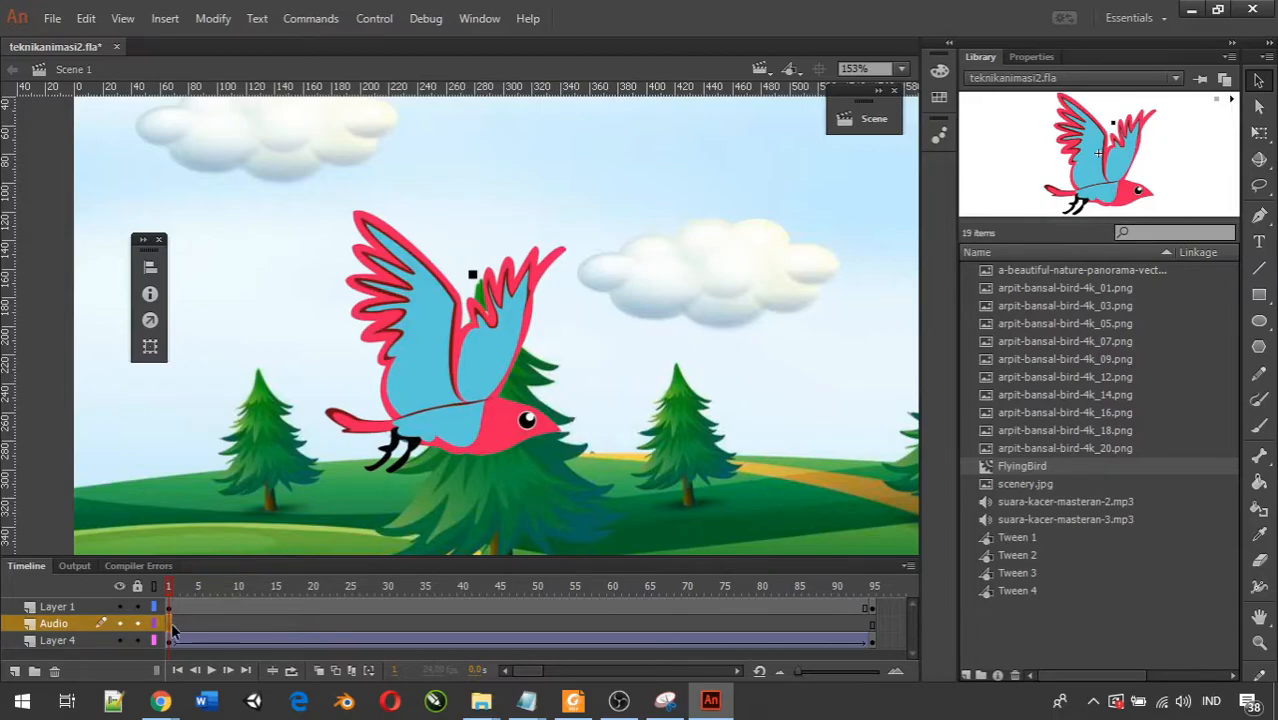
# Step: Place the suara-kacer-masteran-2.mp3 sound on the Audio layer, starting at frame 1
pyautogui.click(199, 623)
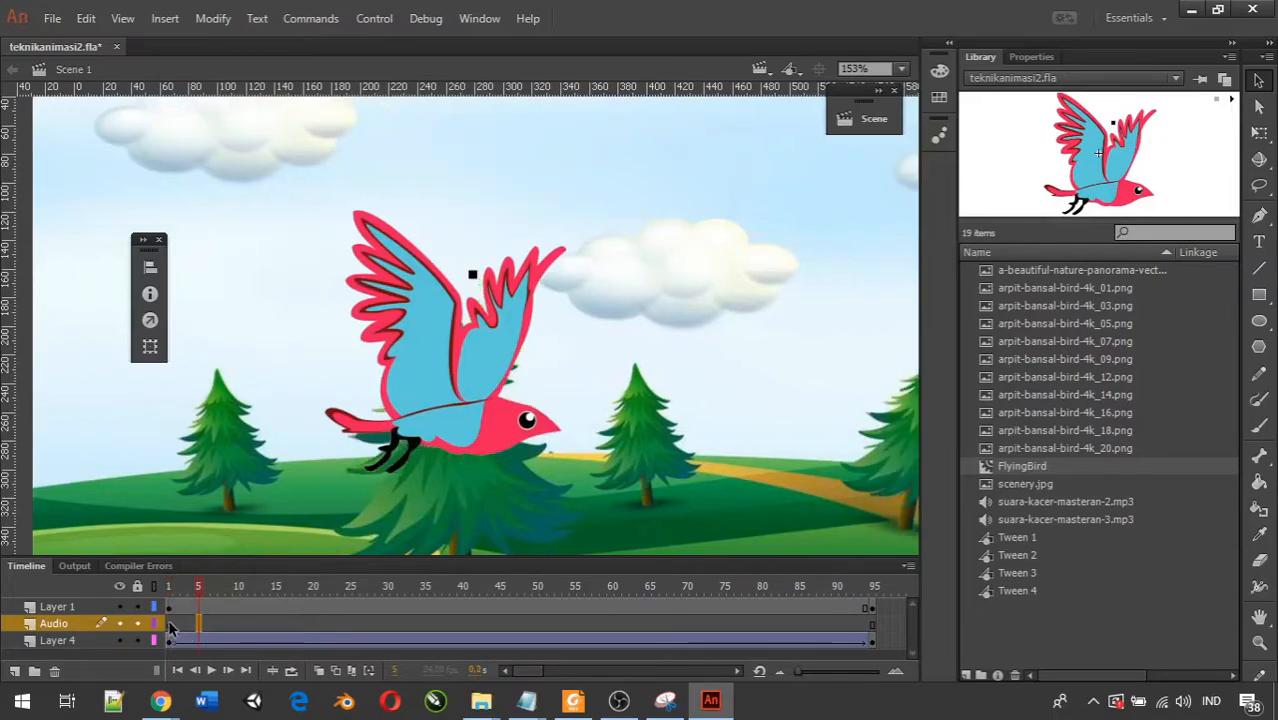
pyautogui.click(170, 624)
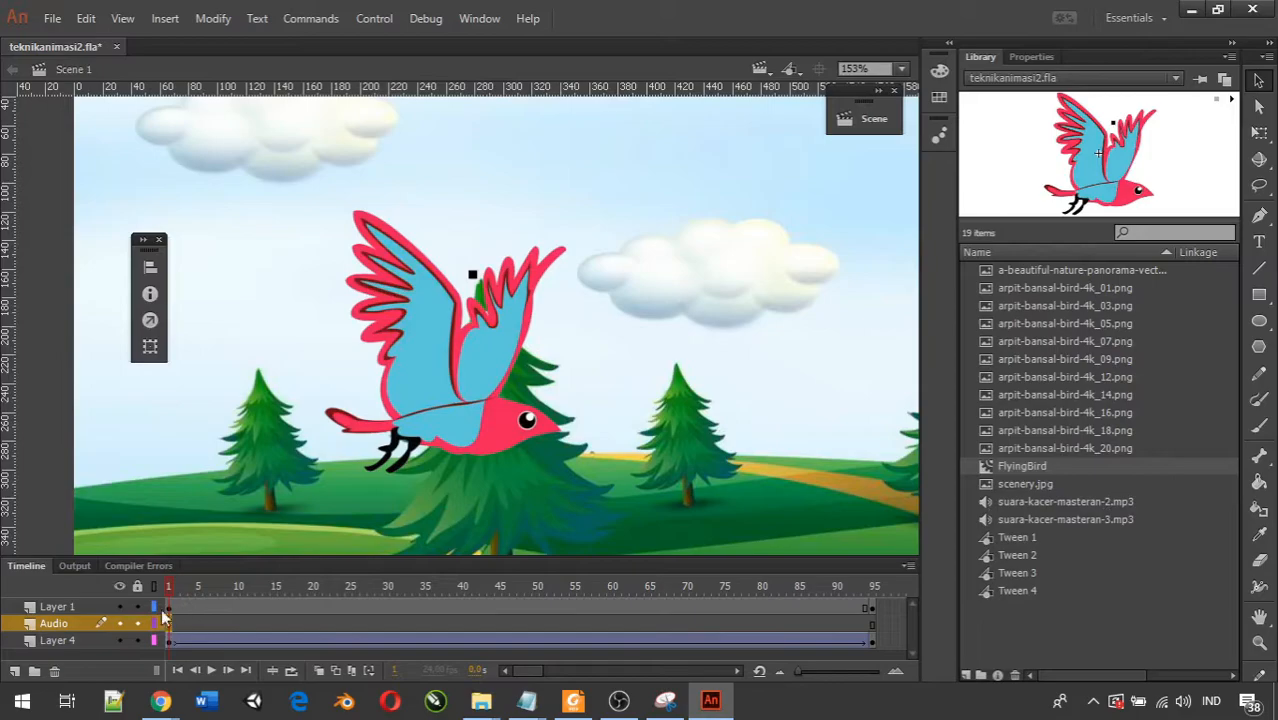
pyautogui.click(1043, 499)
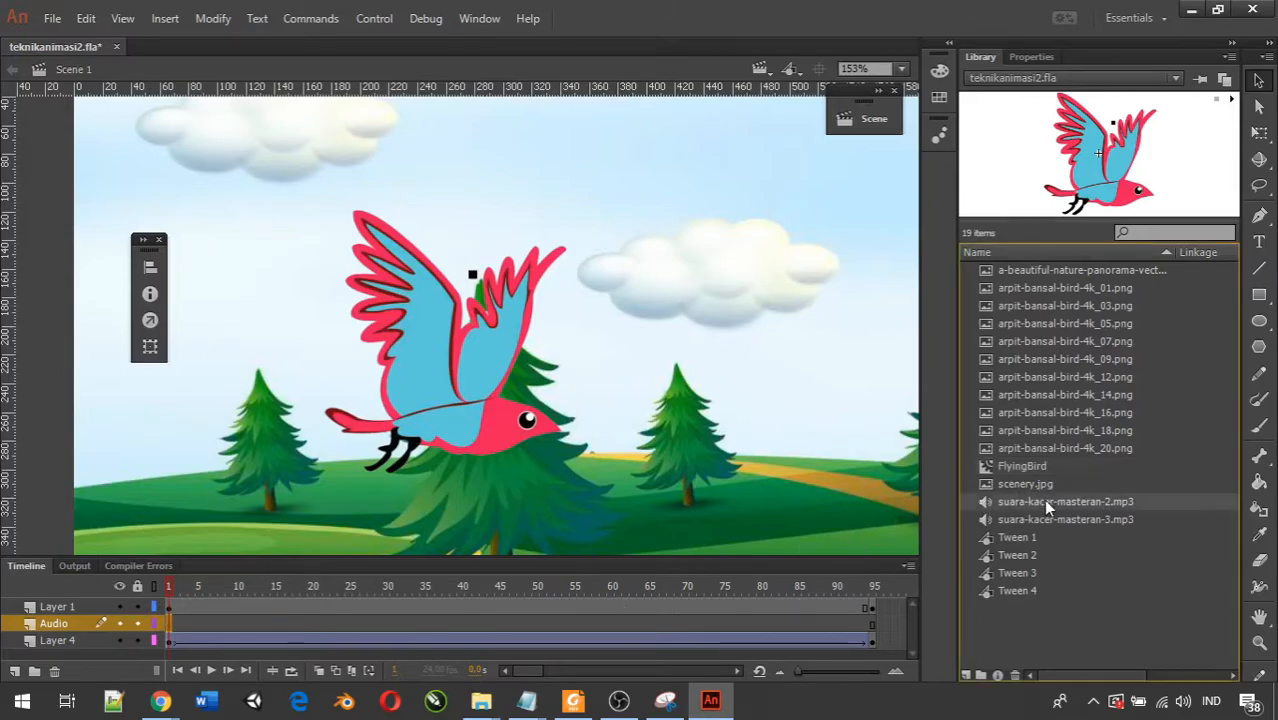
pyautogui.moveTo(1039, 500); pyautogui.dragTo(602, 314)
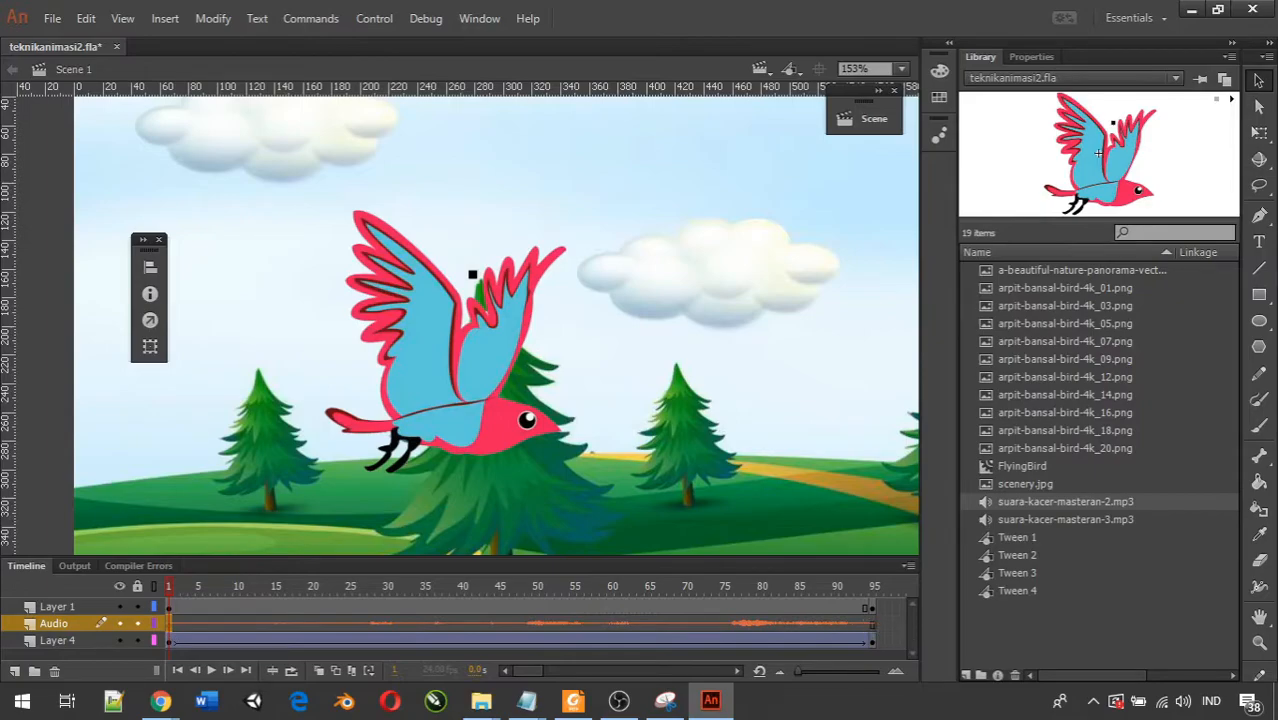
pyautogui.hotkey('alt', 'Tab')
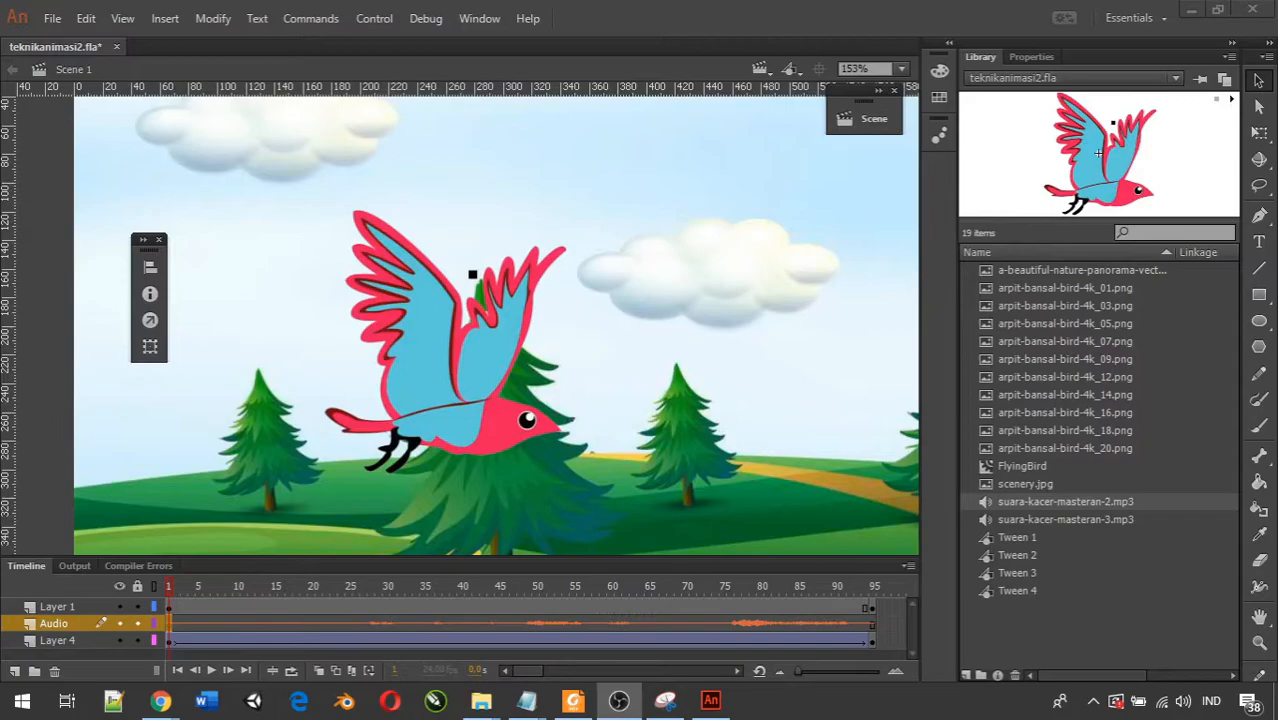
pyautogui.click(742, 342)
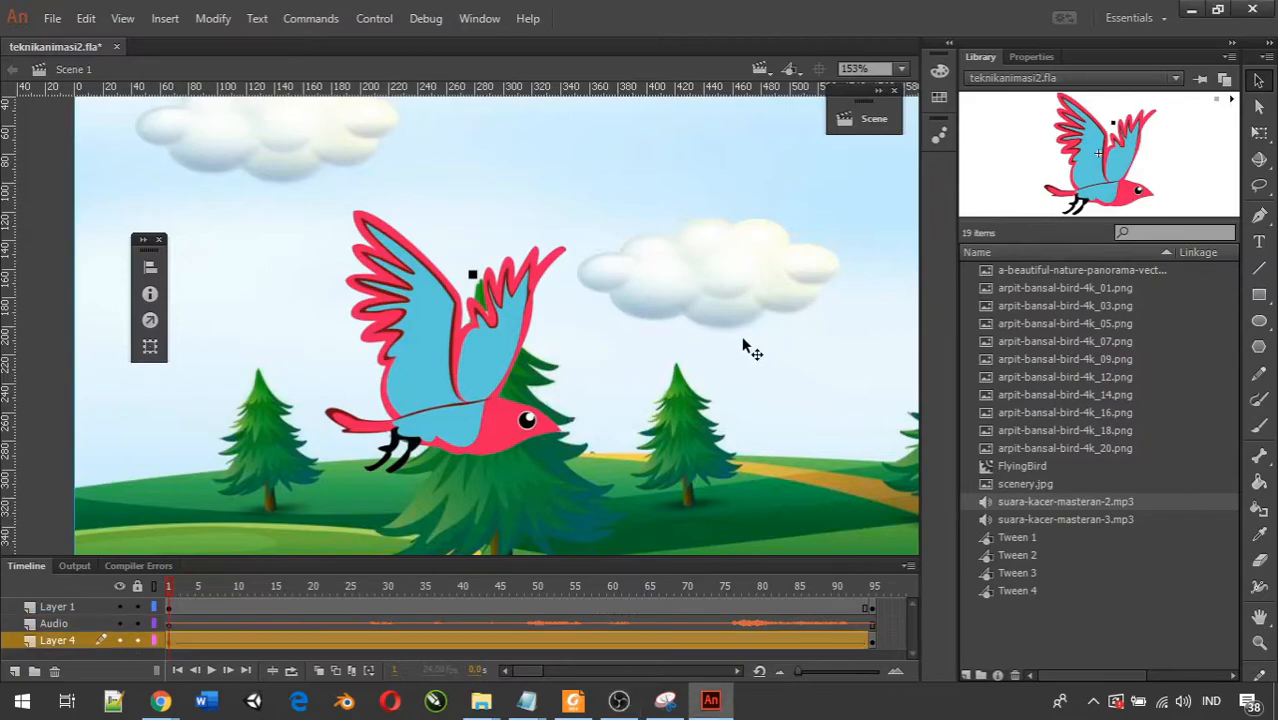
# Step: Test the movie to preview the animation with the bird sound, and close the preview
pyautogui.hotkey('ctrl', 'Return')
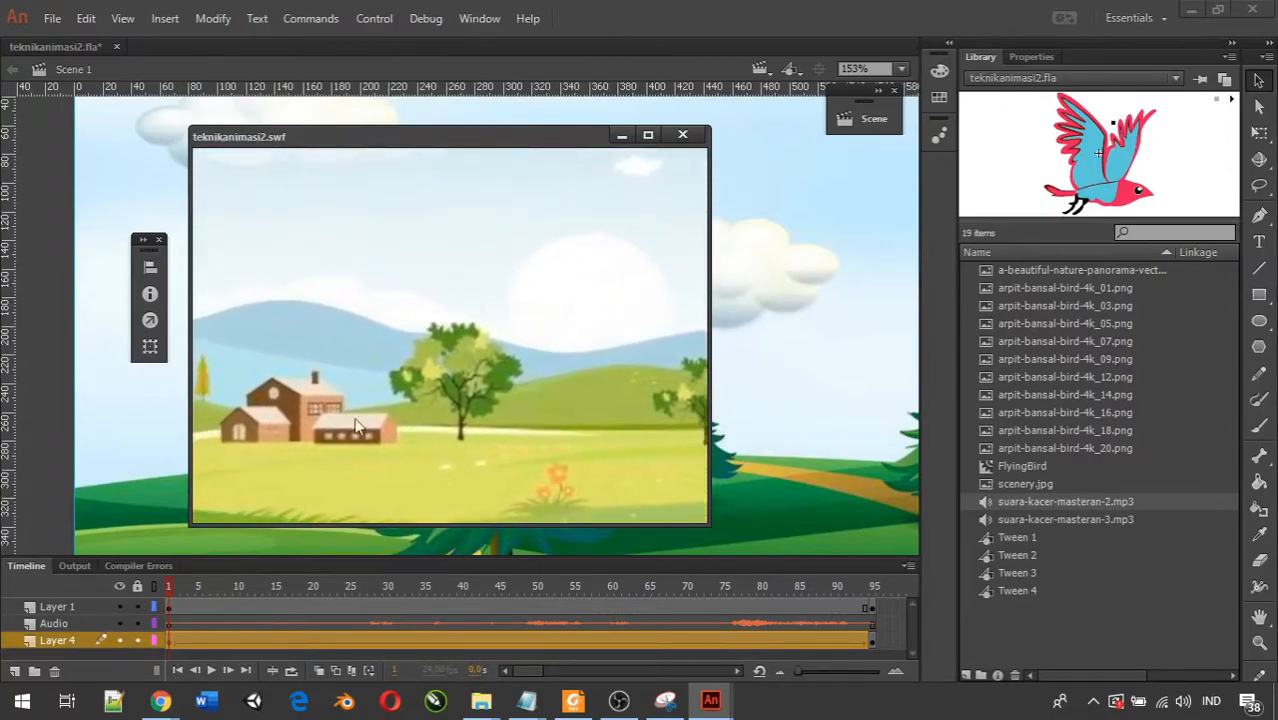
pyautogui.click(684, 135)
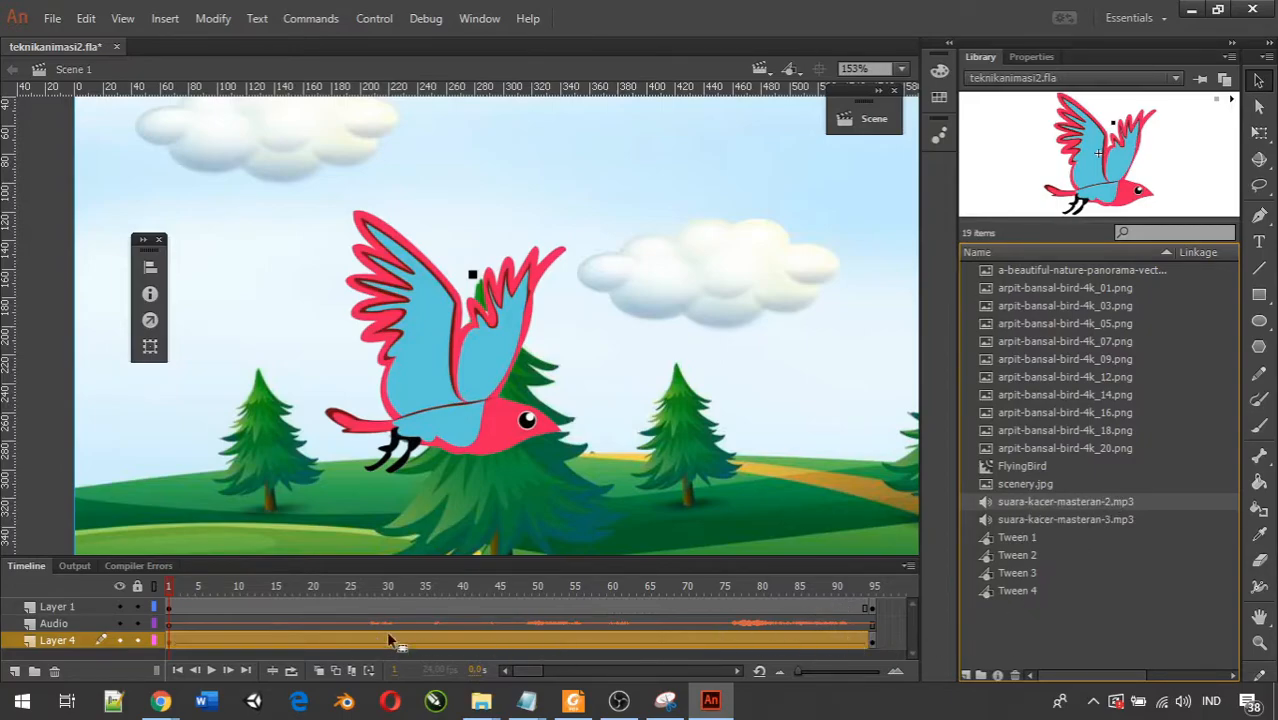
# Step: Extend the Audio layer's frames to frame 160 and test the movie
pyautogui.click(169, 623)
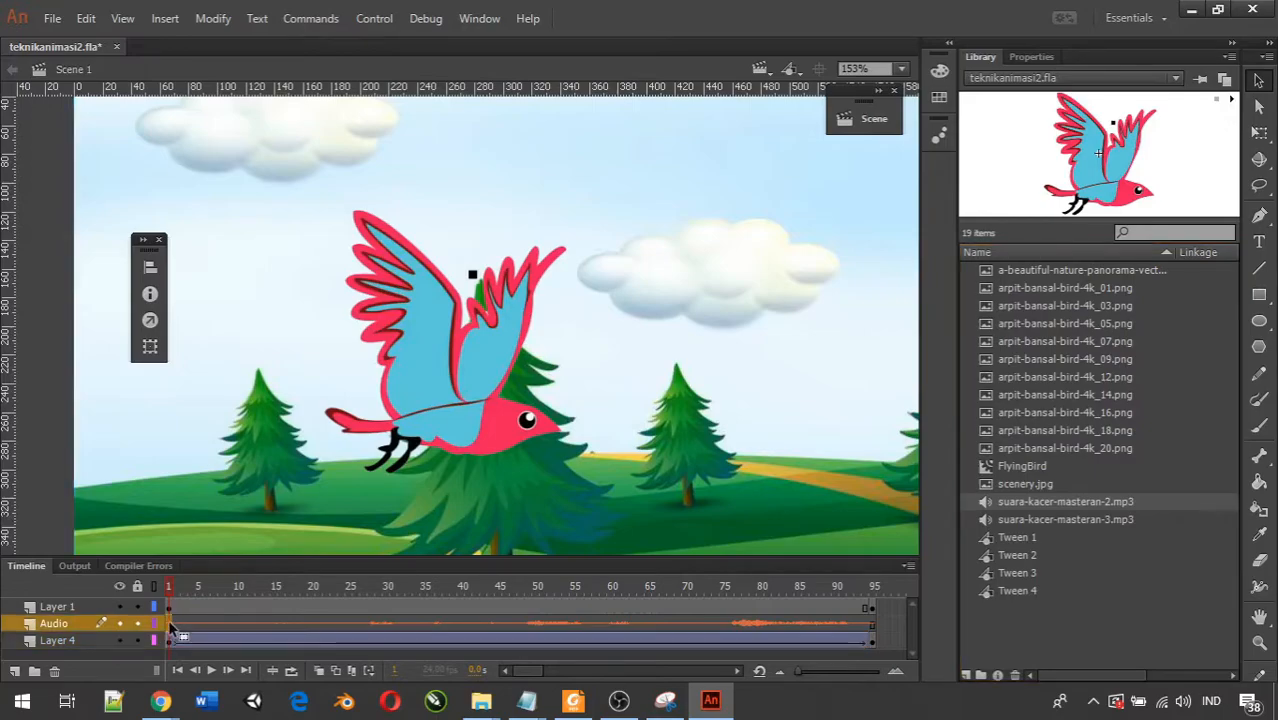
pyautogui.click(872, 626)
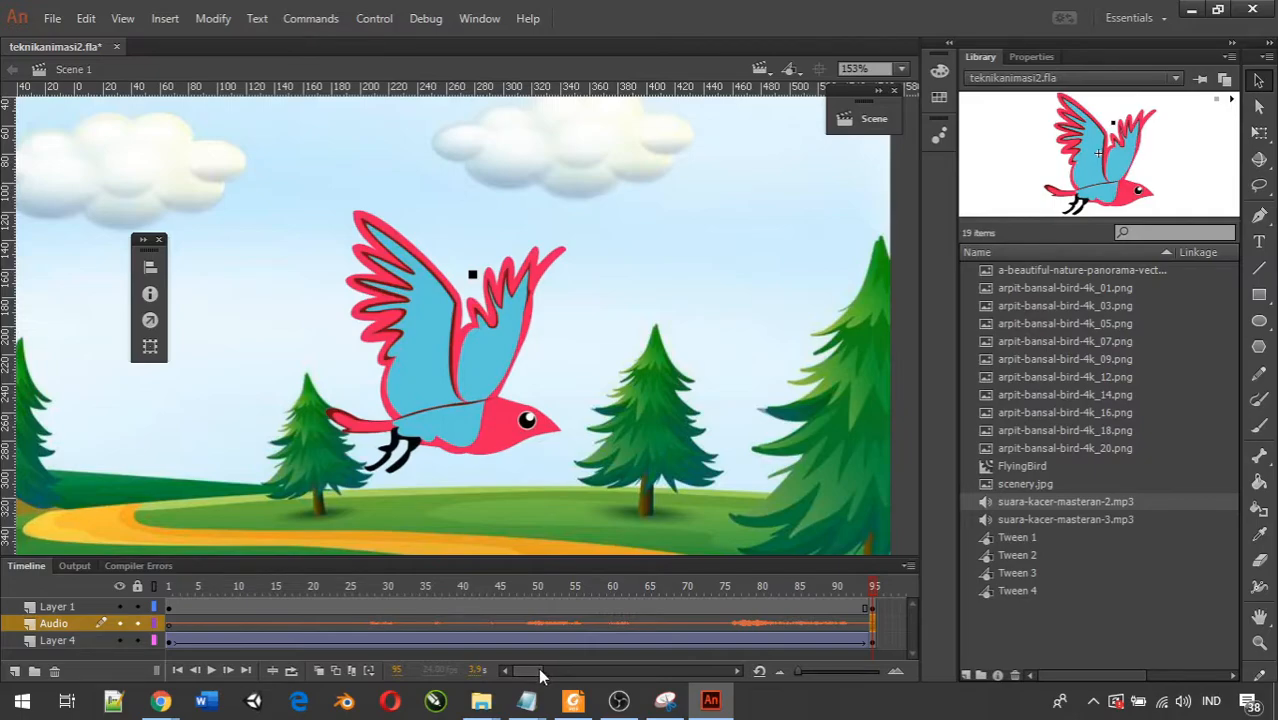
pyautogui.moveTo(536, 667); pyautogui.dragTo(545, 666)
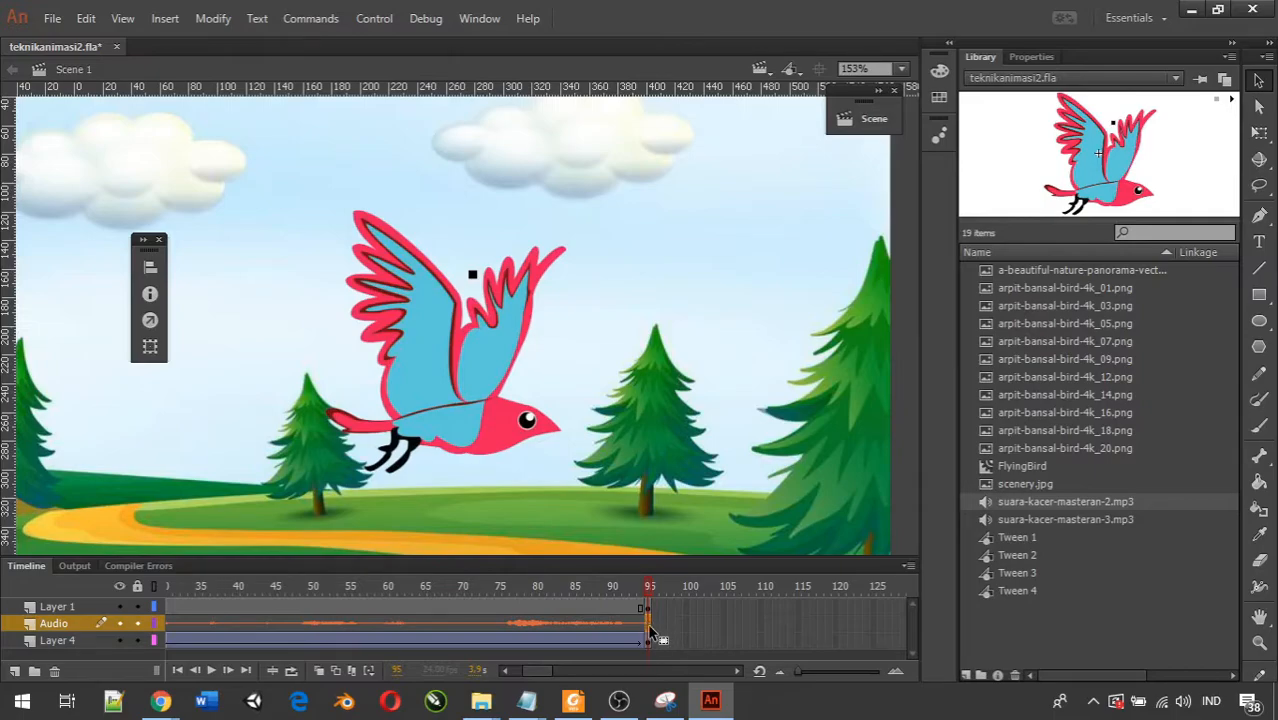
pyautogui.moveTo(649, 622); pyautogui.dragTo(809, 620)
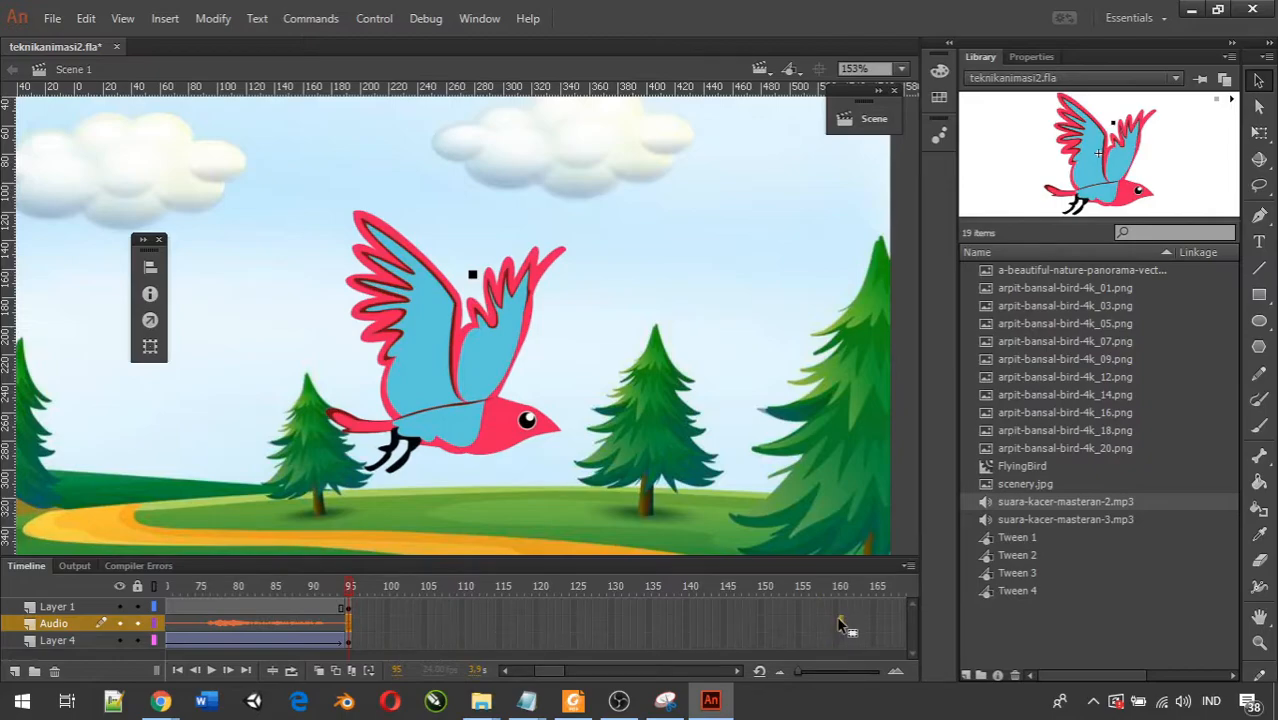
pyautogui.click(835, 625)
pyautogui.press('F5')
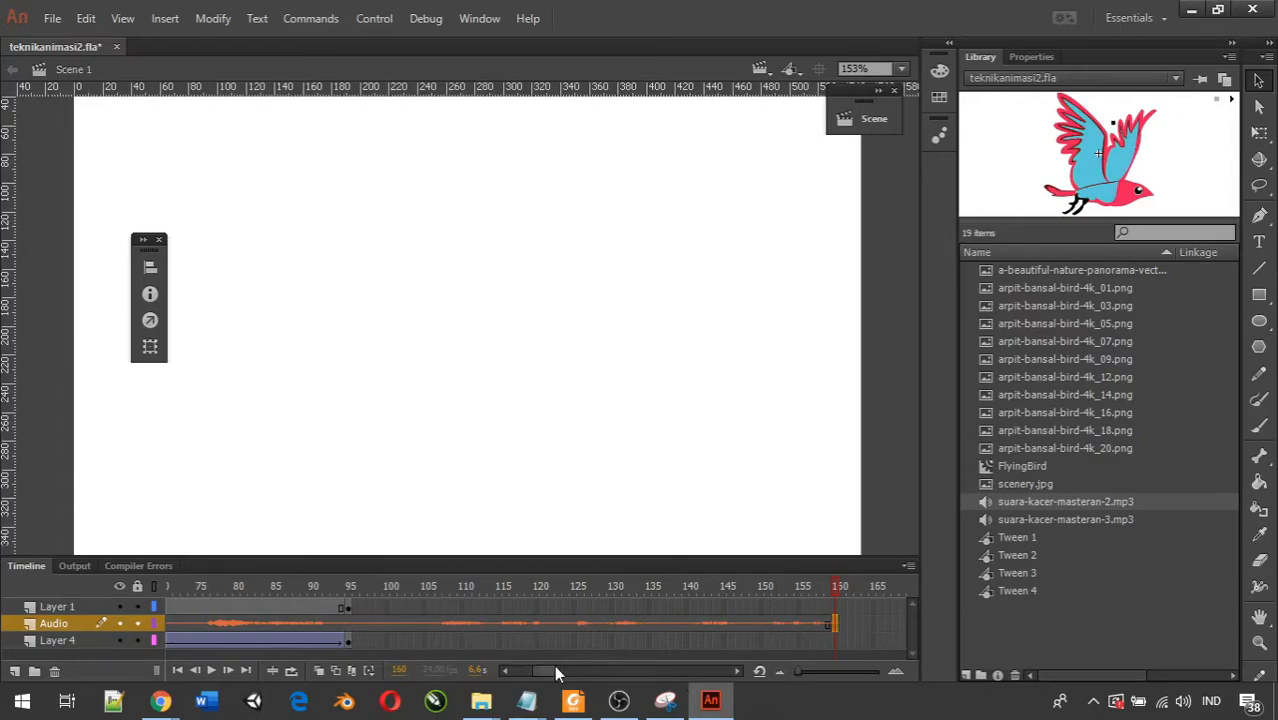
pyautogui.moveTo(552, 668); pyautogui.dragTo(524, 659)
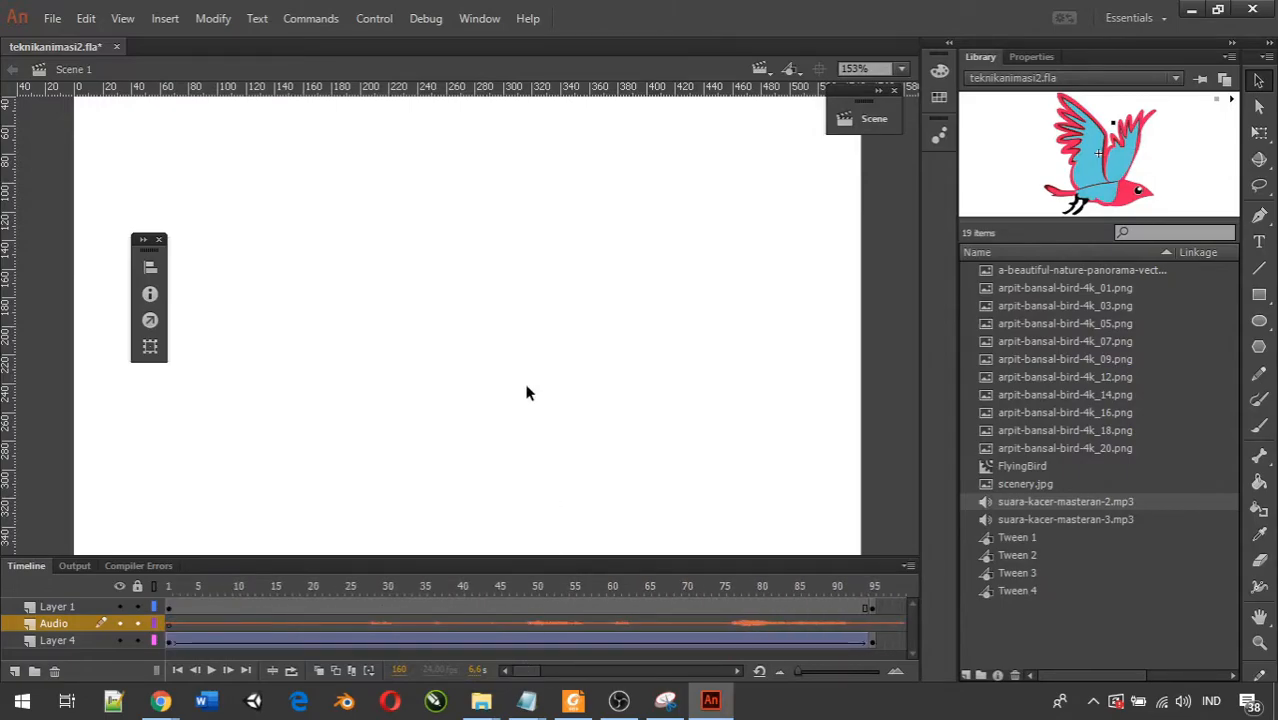
pyautogui.hotkey('ctrl', 'Return')
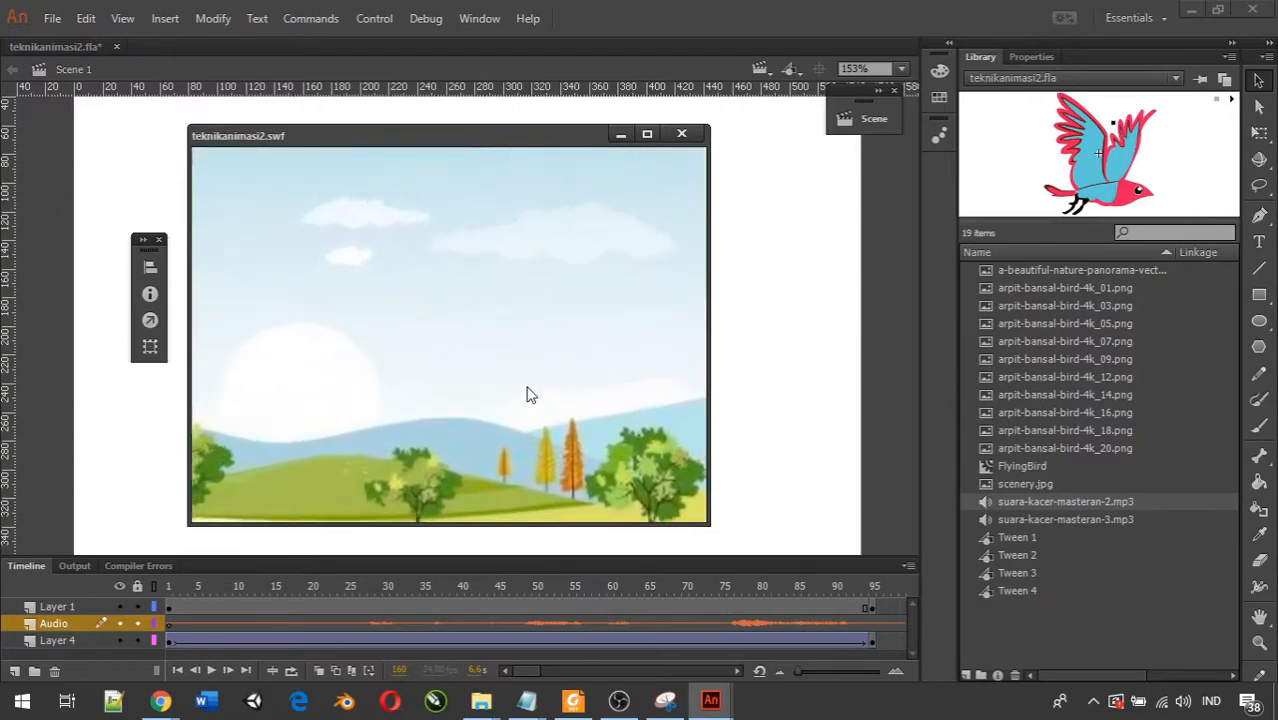
pyautogui.click(682, 134)
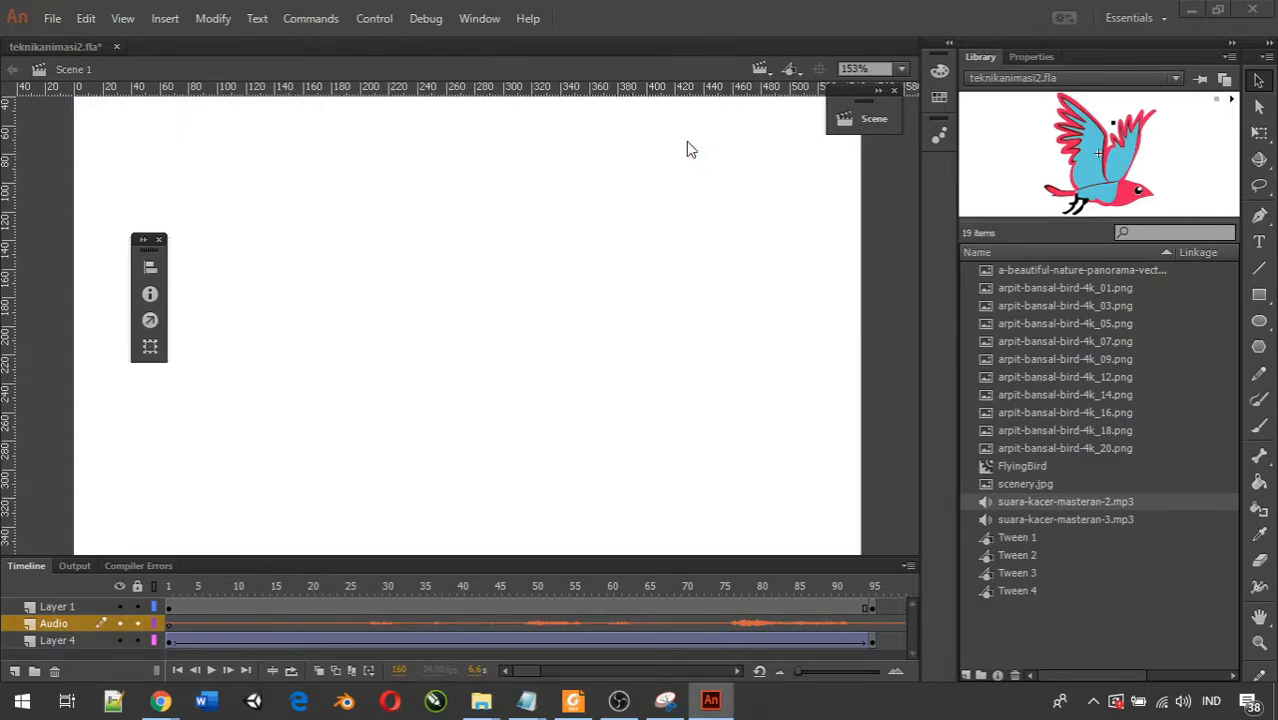
# Step: Remove frames 94 through 158 from the Audio layer
pyautogui.moveTo(528, 671); pyautogui.dragTo(565, 670)
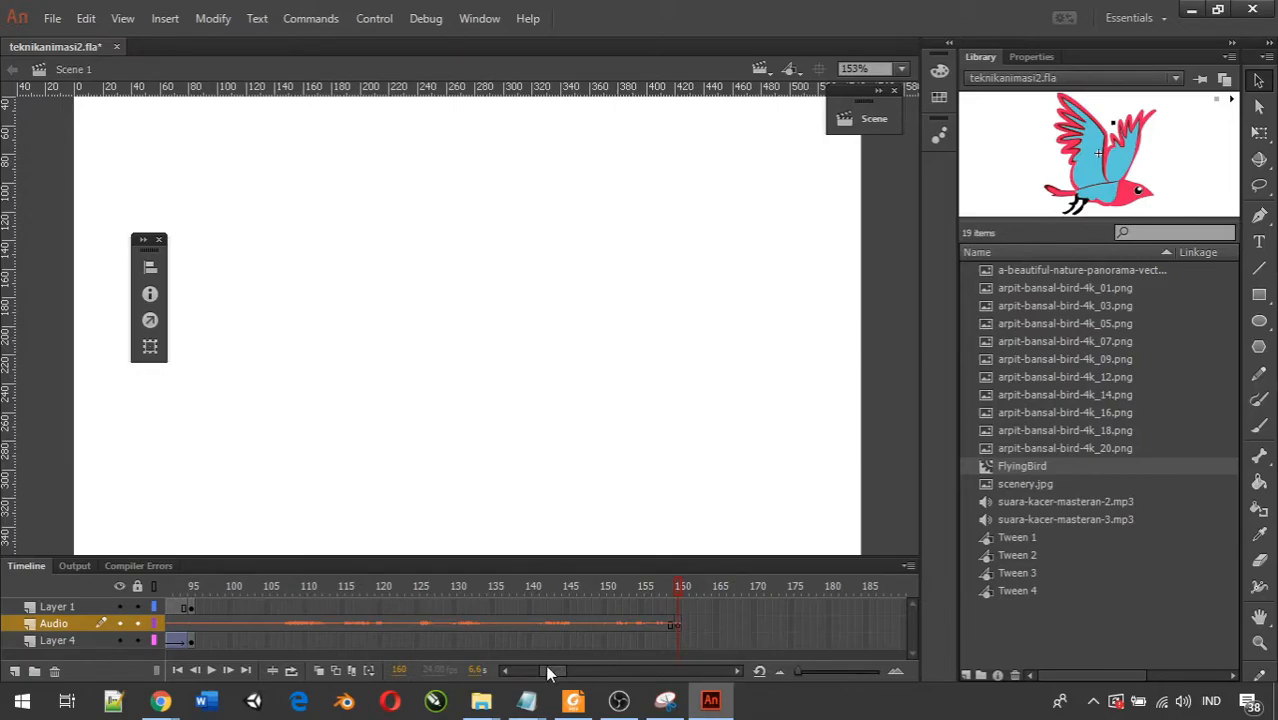
pyautogui.moveTo(548, 673); pyautogui.dragTo(542, 674)
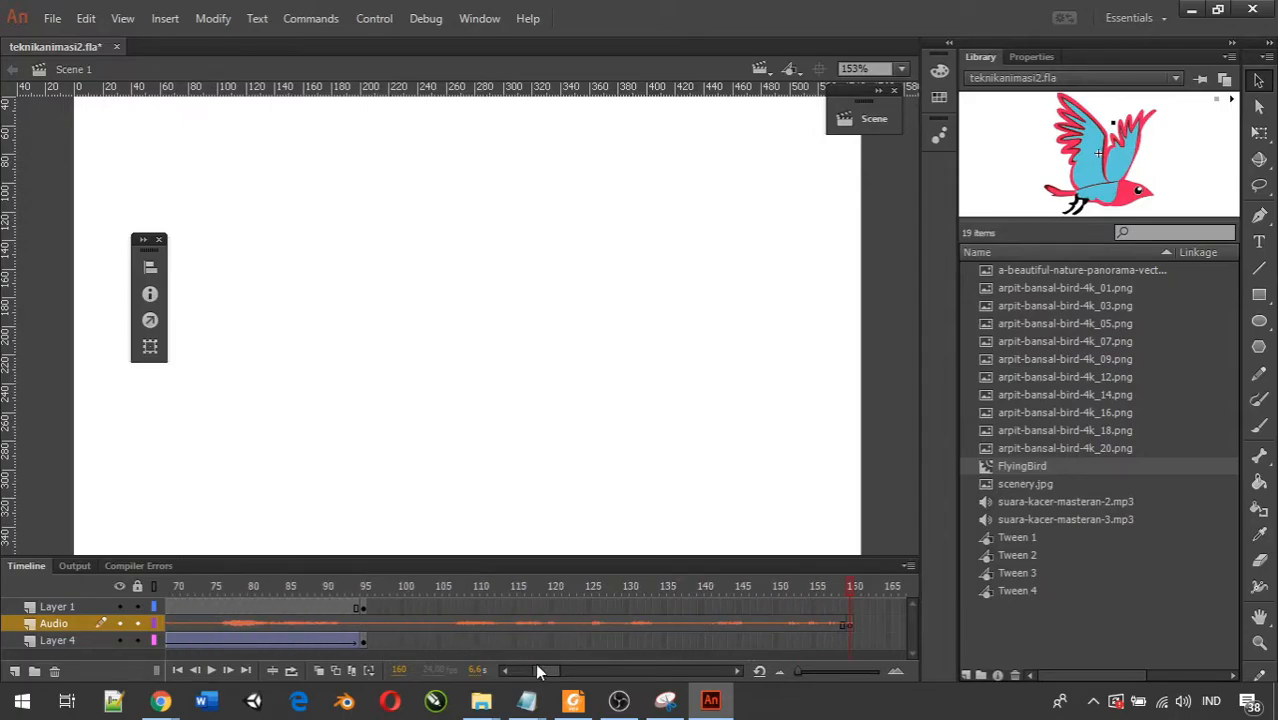
pyautogui.click(357, 626)
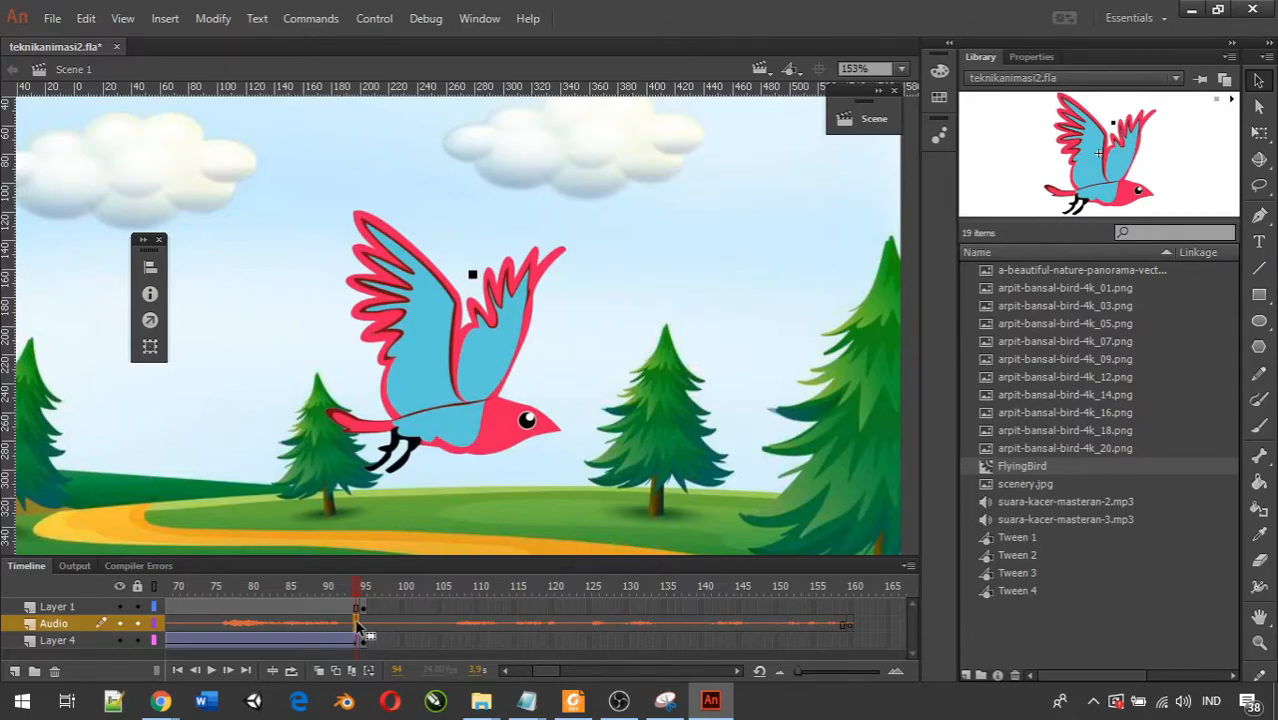
pyautogui.keyDown('shift'); pyautogui.click(837, 624); pyautogui.keyUp('shift')
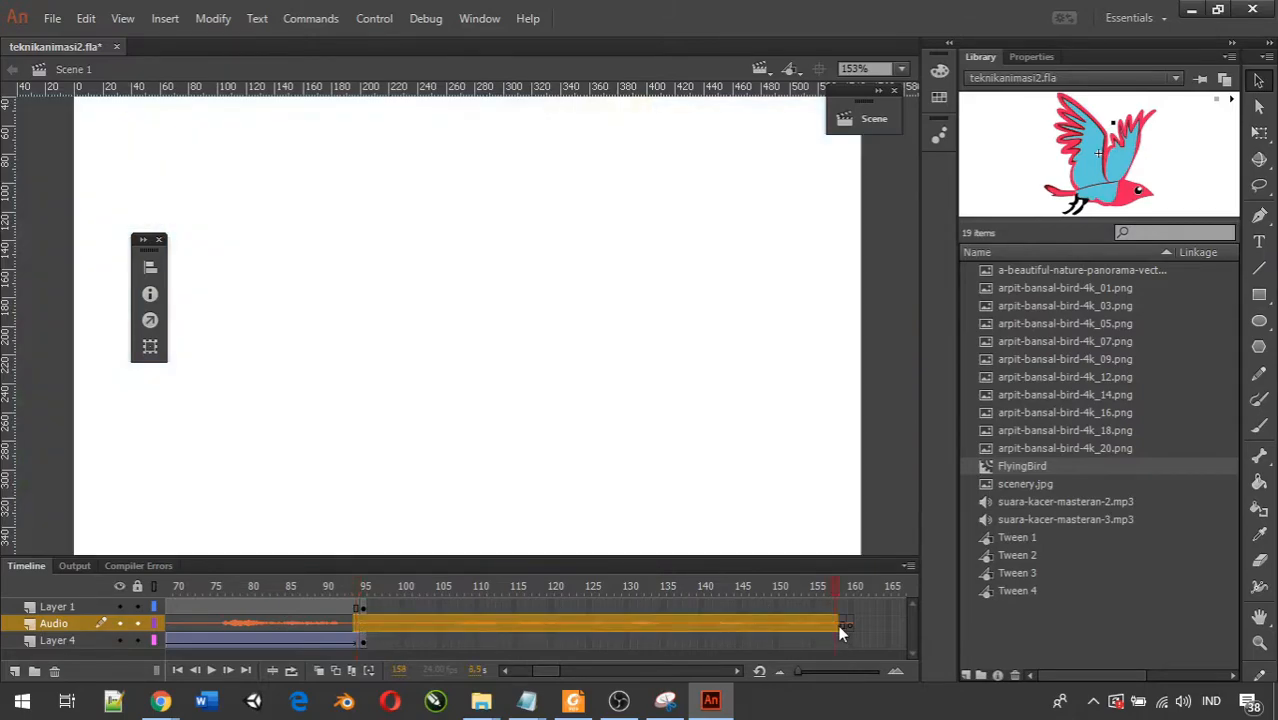
pyautogui.rightClick(730, 617)
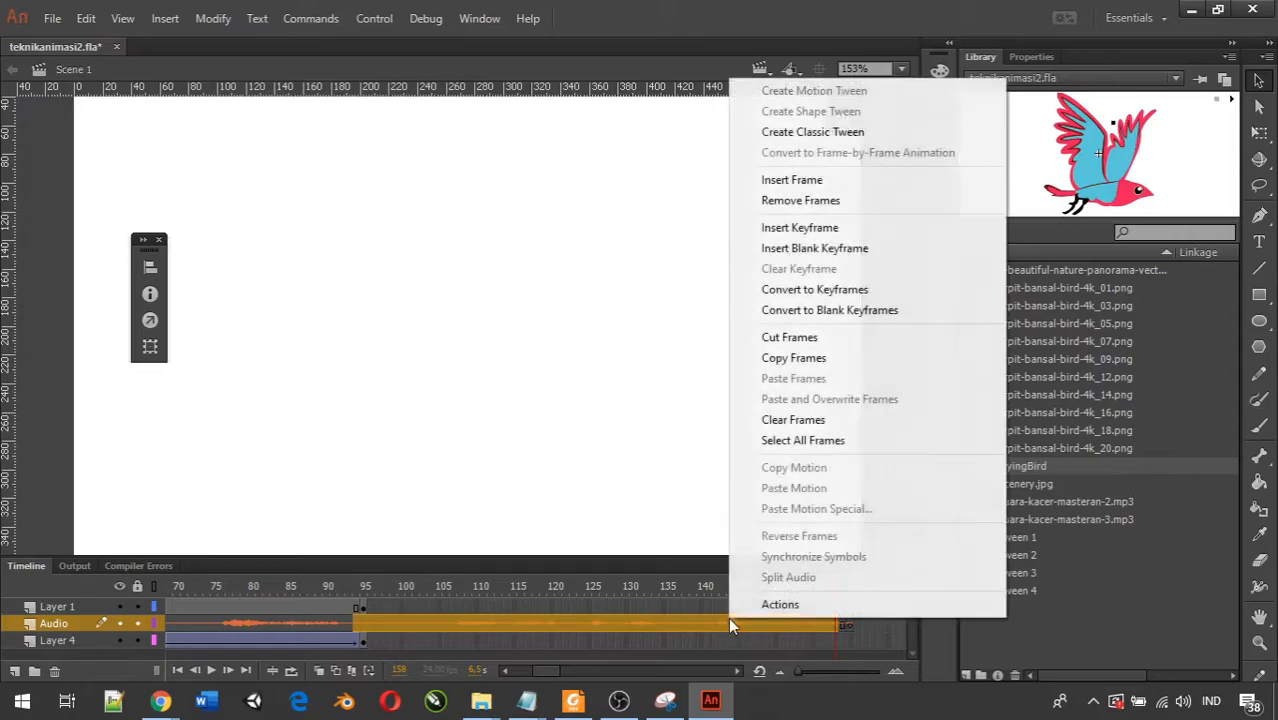
pyautogui.click(800, 201)
pyautogui.click(506, 608)
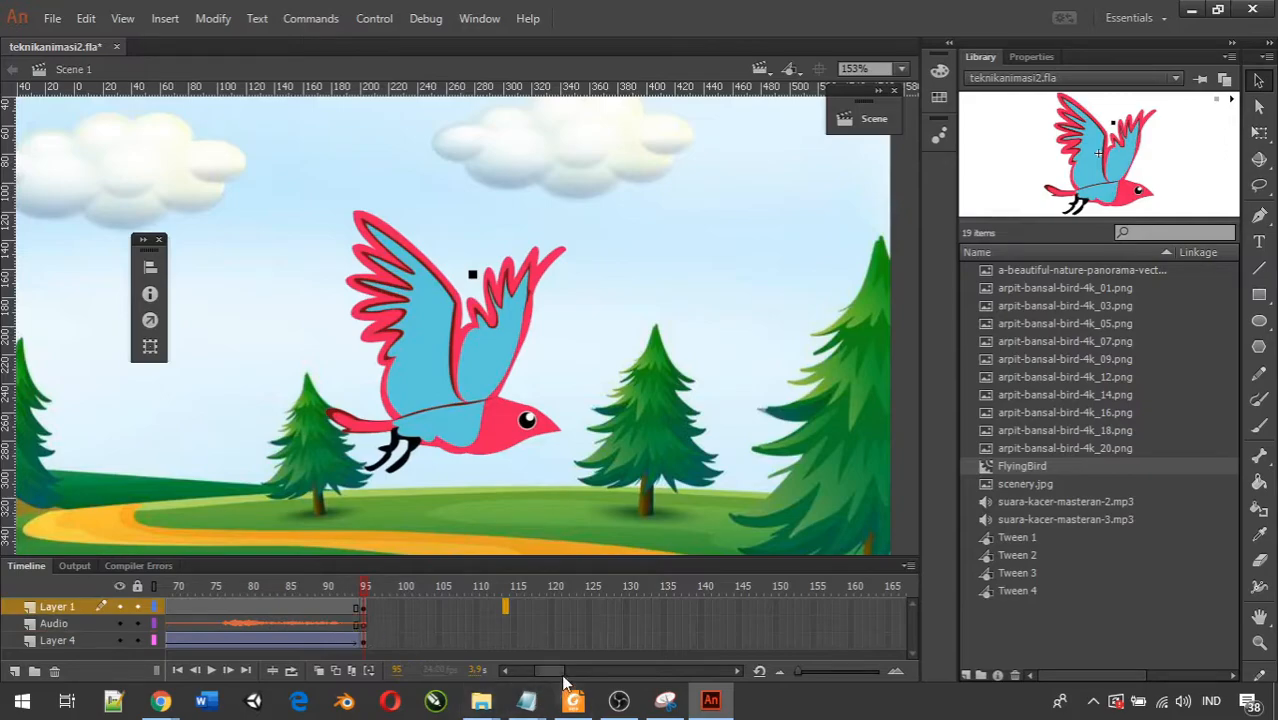
pyautogui.moveTo(562, 671); pyautogui.dragTo(533, 678)
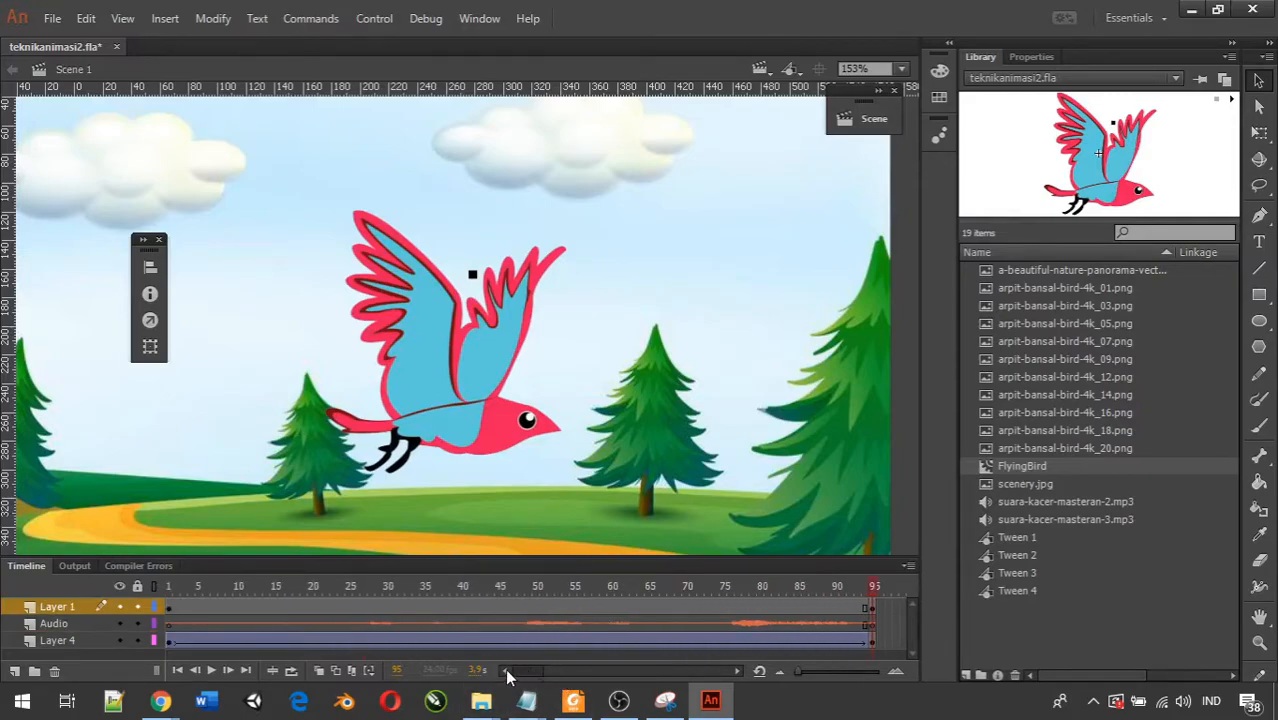
pyautogui.moveTo(522, 676); pyautogui.dragTo(534, 676)
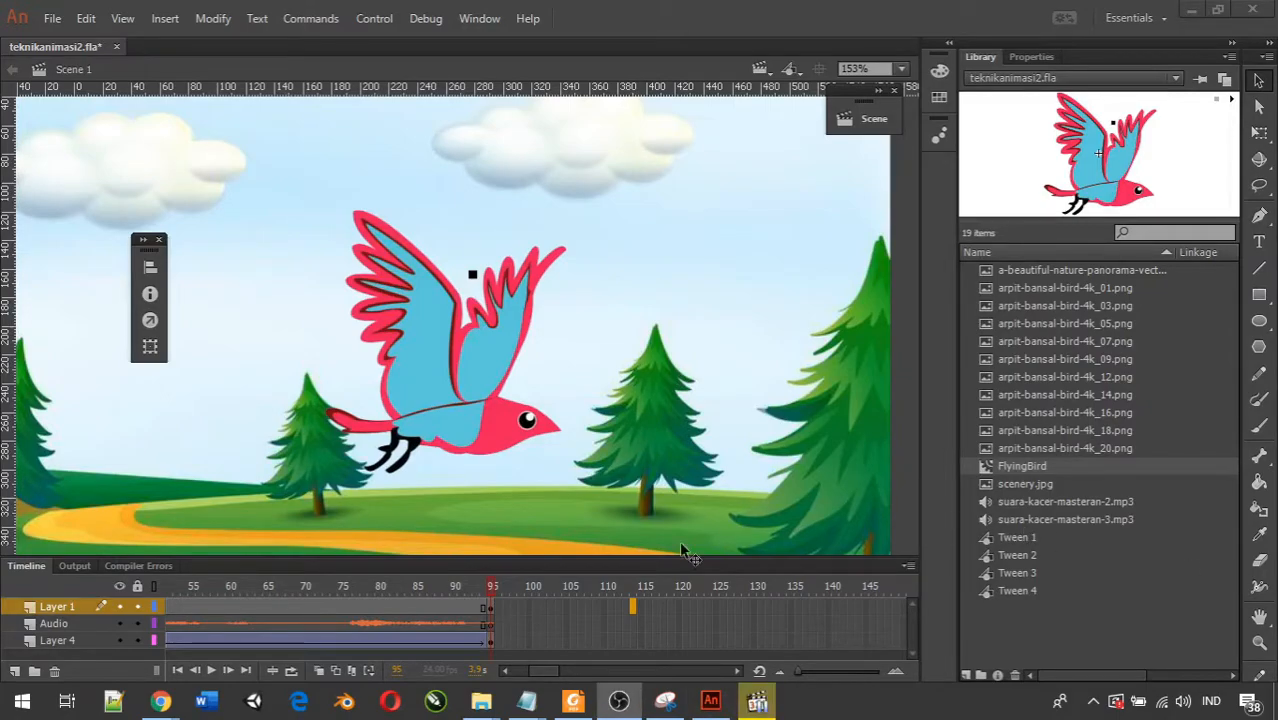
pyautogui.moveTo(541, 673); pyautogui.dragTo(520, 671)
pyautogui.click(171, 586)
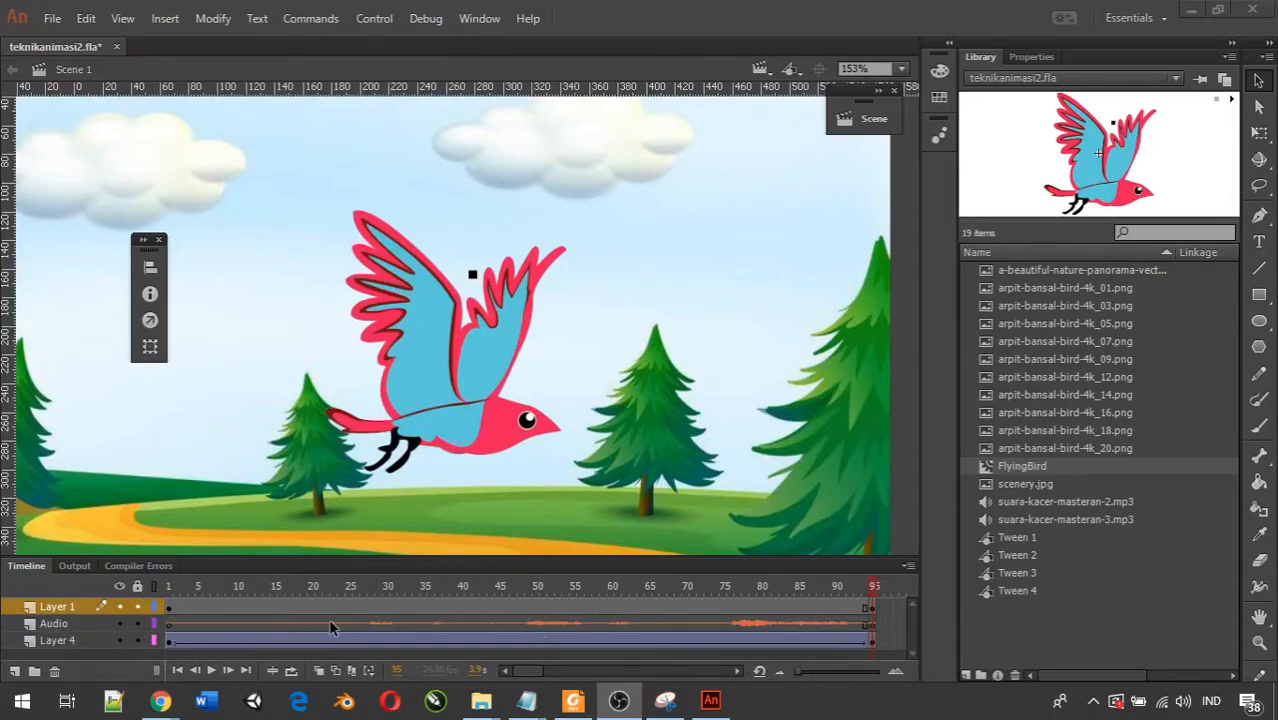
# Step: Set the sync of the sound on the Audio layer to Event
pyautogui.click(245, 622)
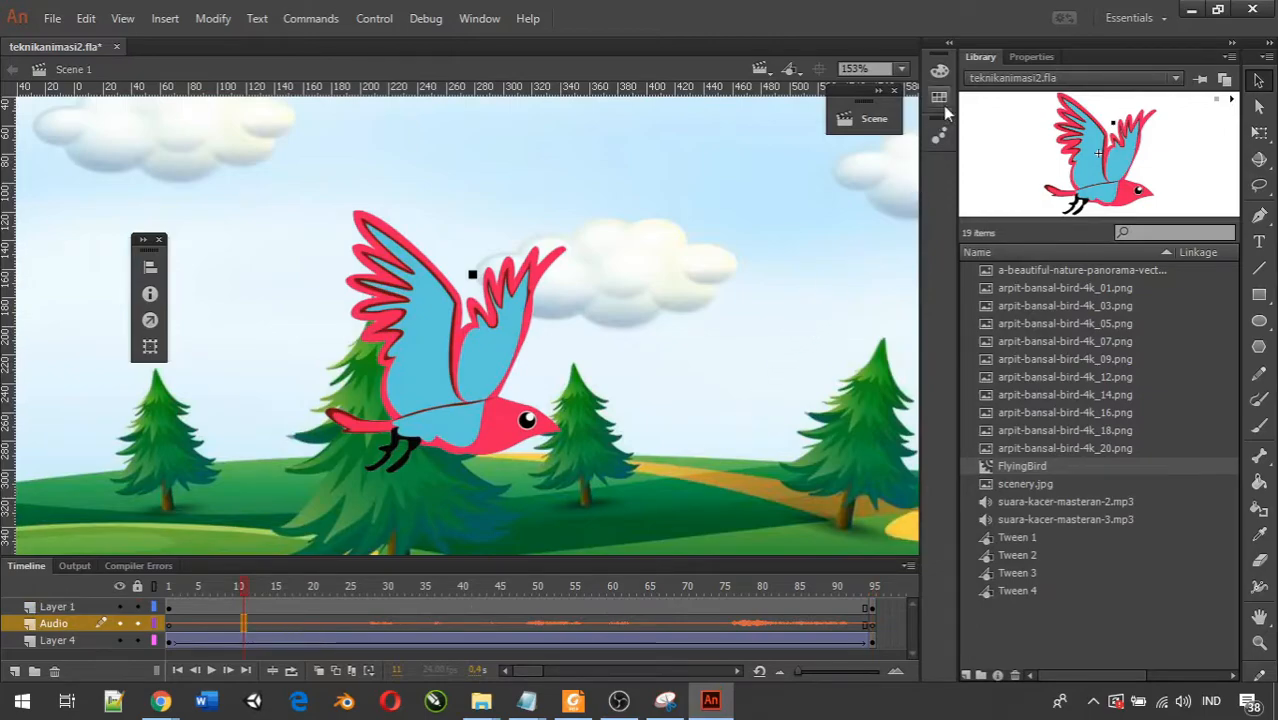
pyautogui.click(1030, 57)
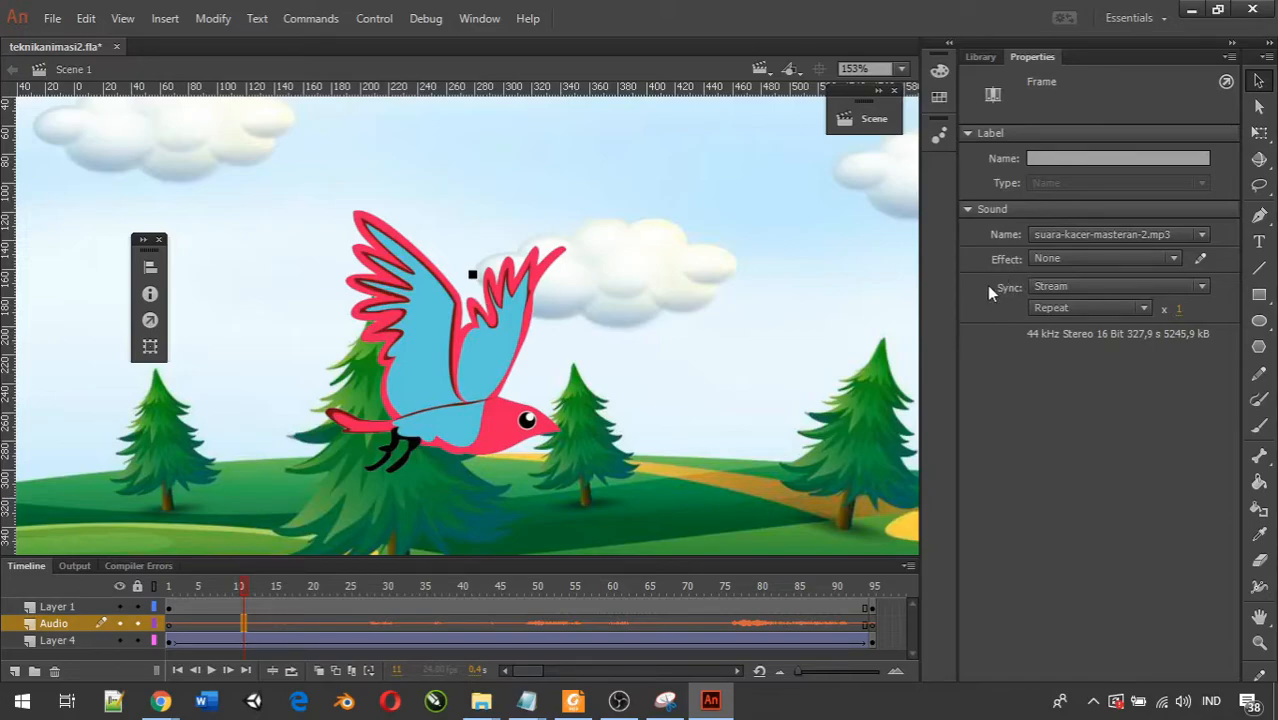
pyautogui.click(1077, 286)
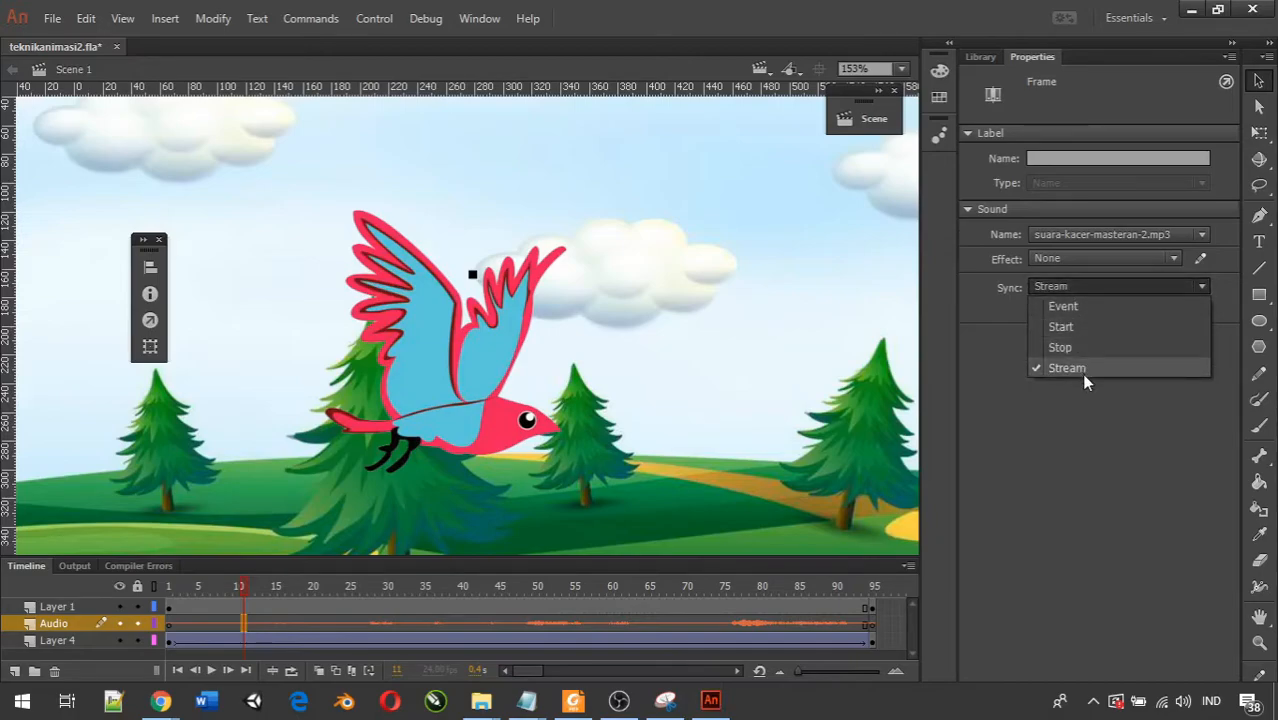
pyautogui.click(1098, 313)
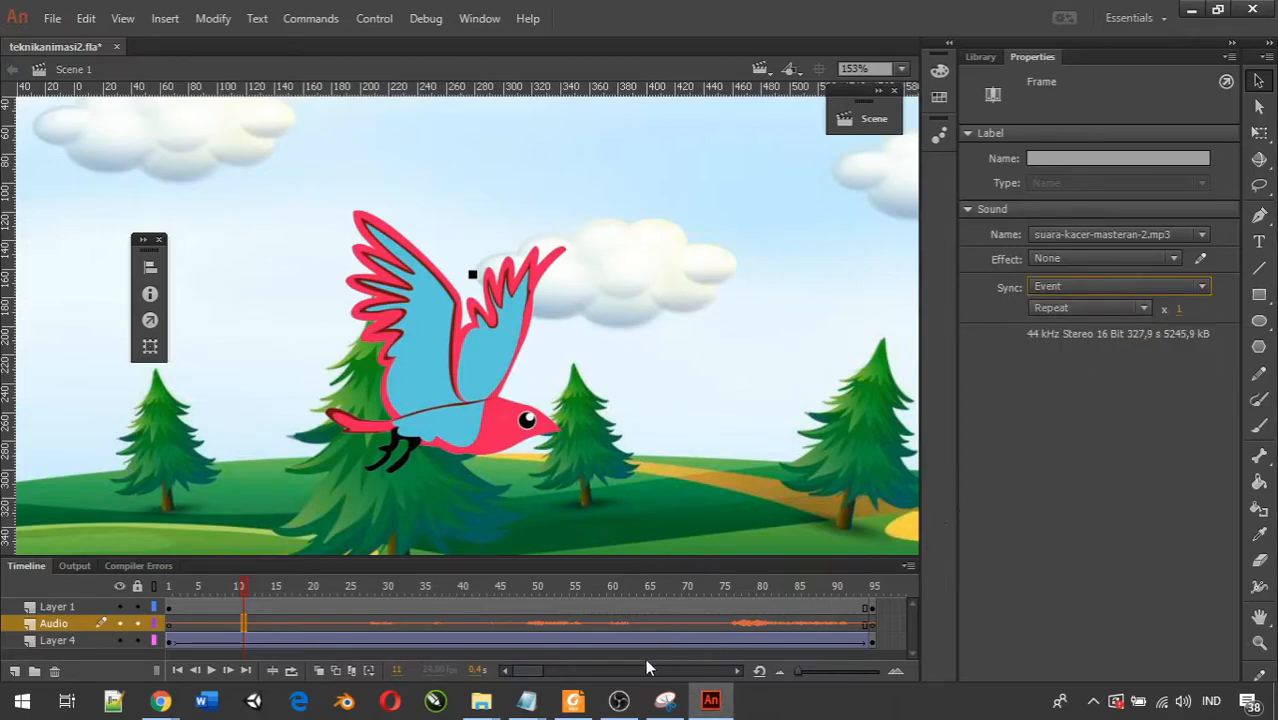
# Step: Play the timeline from frame 1 to check the Event sound, and return the playhead to frame 1
pyautogui.click(173, 585)
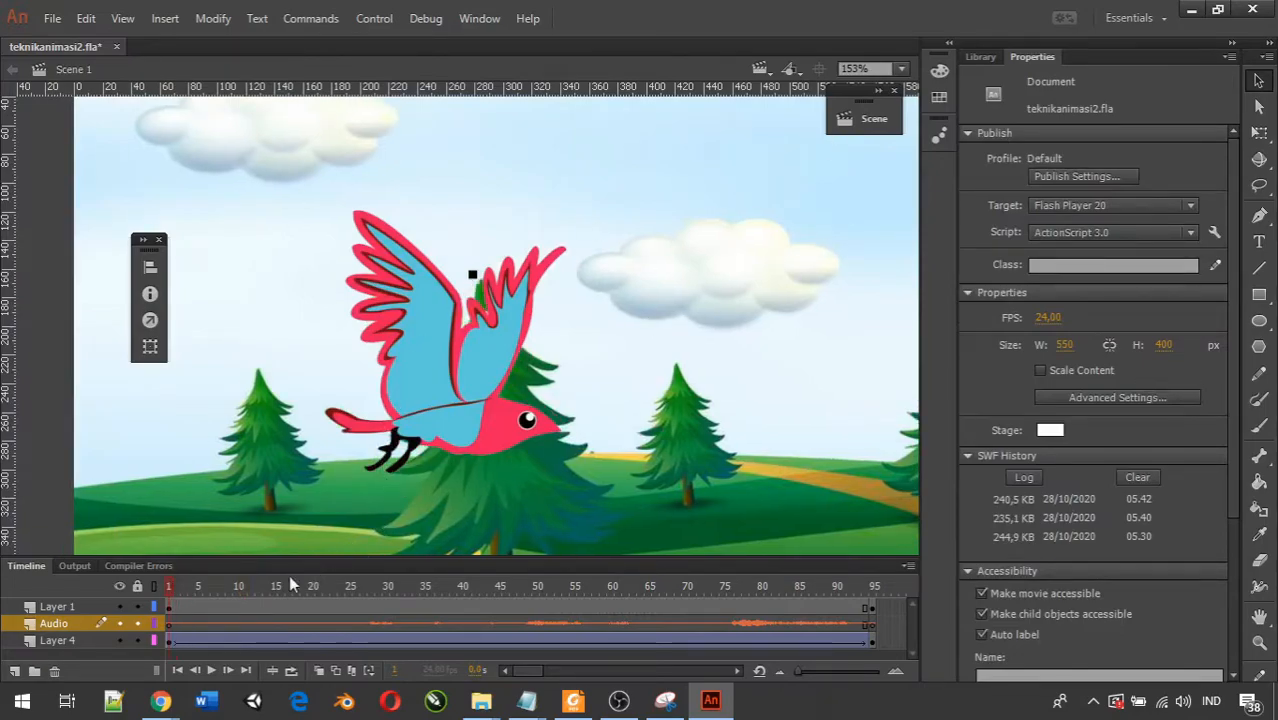
pyautogui.moveTo(169, 585); pyautogui.dragTo(162, 610)
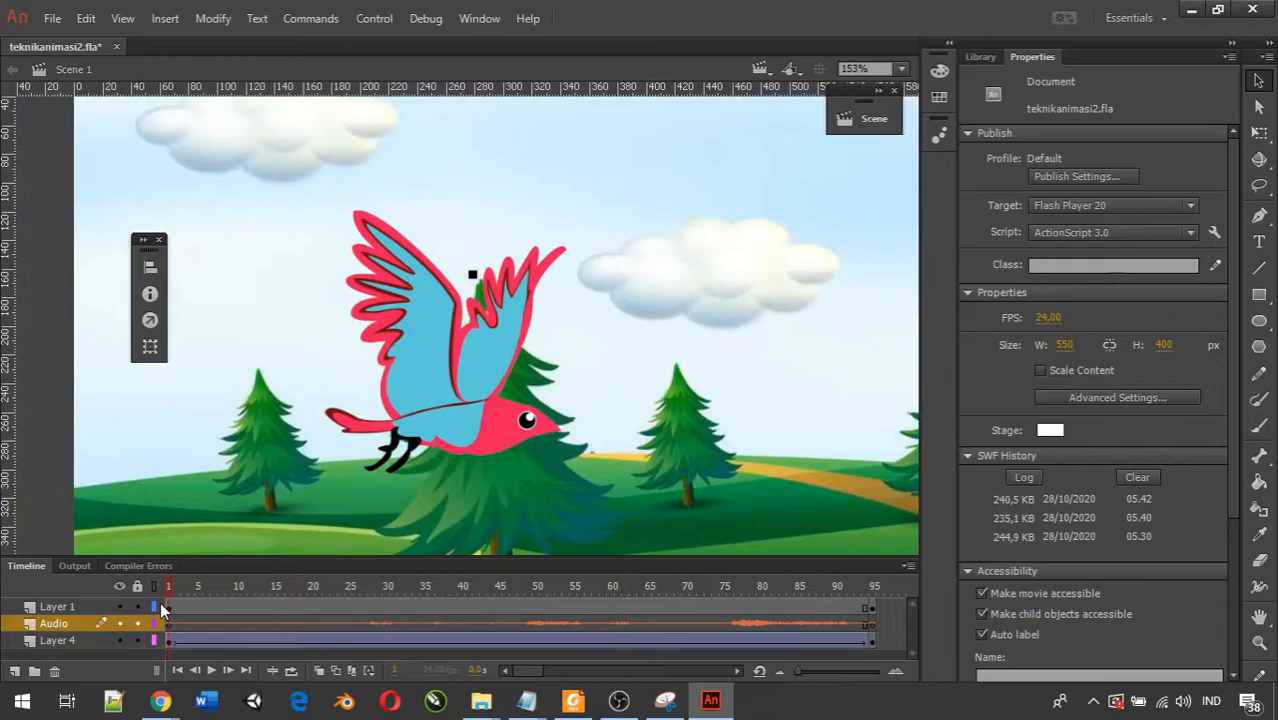
pyautogui.moveTo(171, 586); pyautogui.dragTo(148, 611)
pyautogui.click(211, 670)
pyautogui.click(211, 670)
pyautogui.moveTo(327, 588); pyautogui.dragTo(175, 605)
pyautogui.click(211, 670)
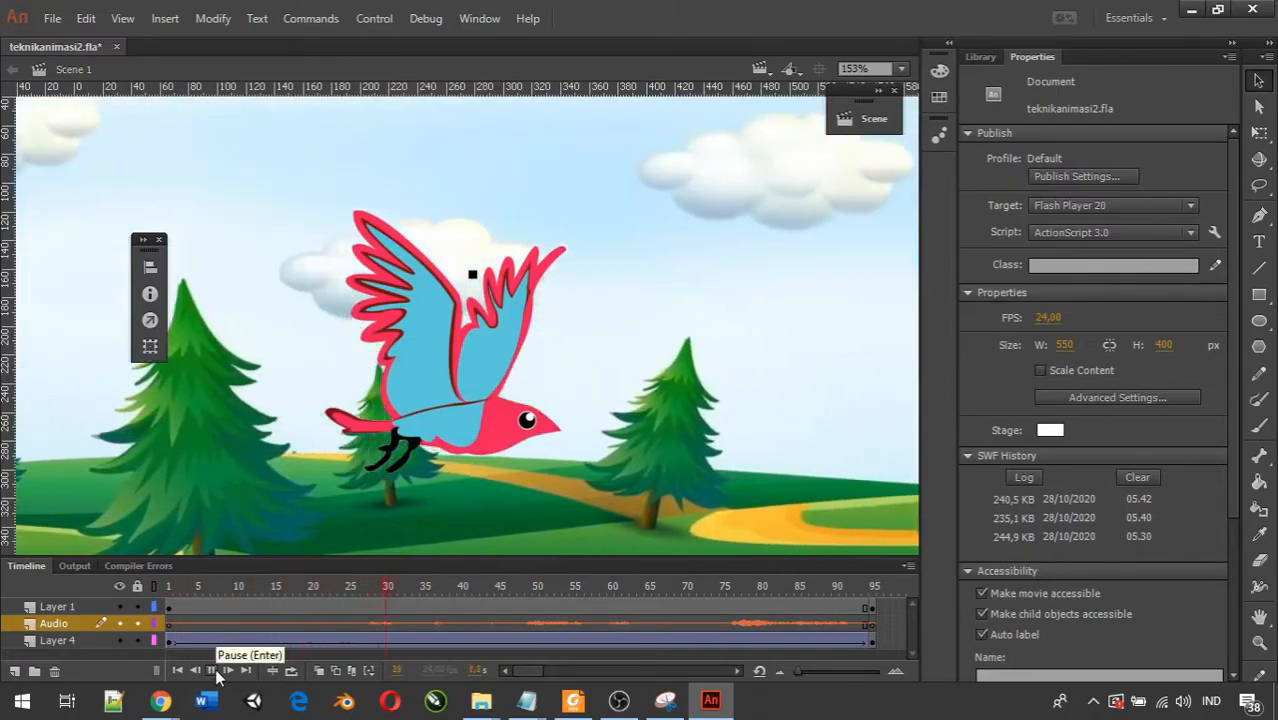
pyautogui.click(216, 673)
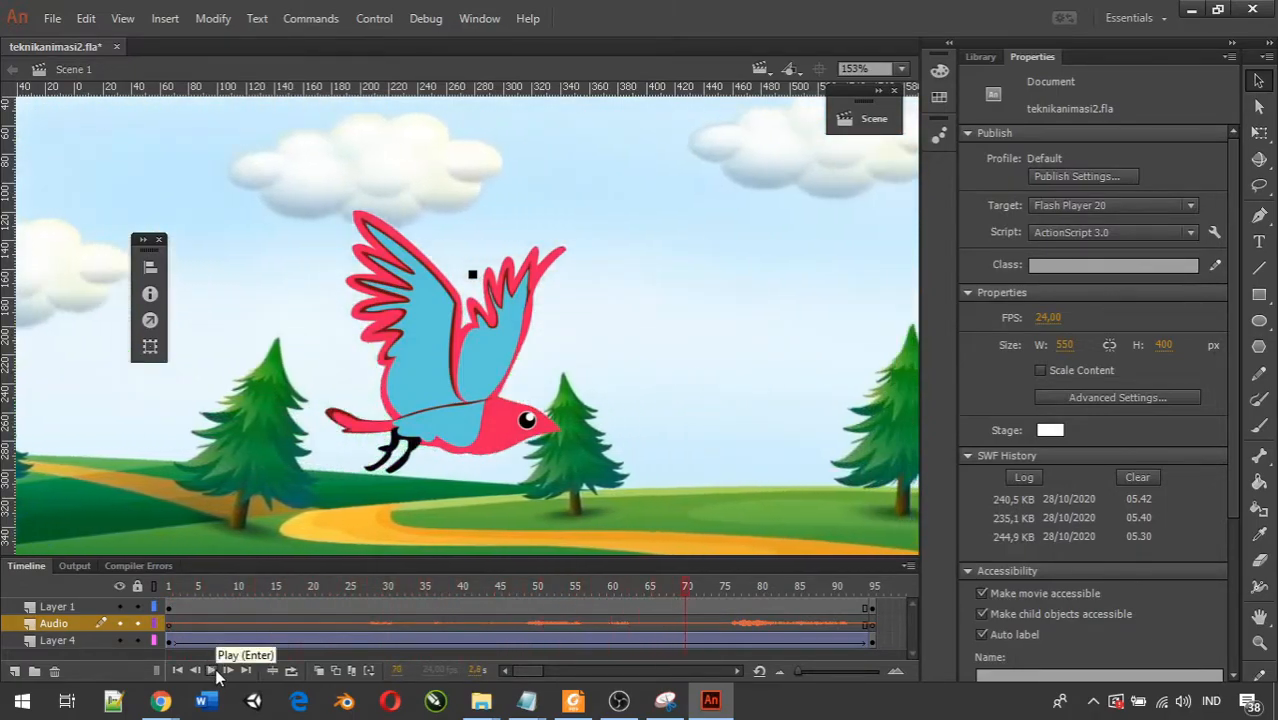
pyautogui.click(219, 587)
pyautogui.moveTo(218, 585); pyautogui.dragTo(164, 586)
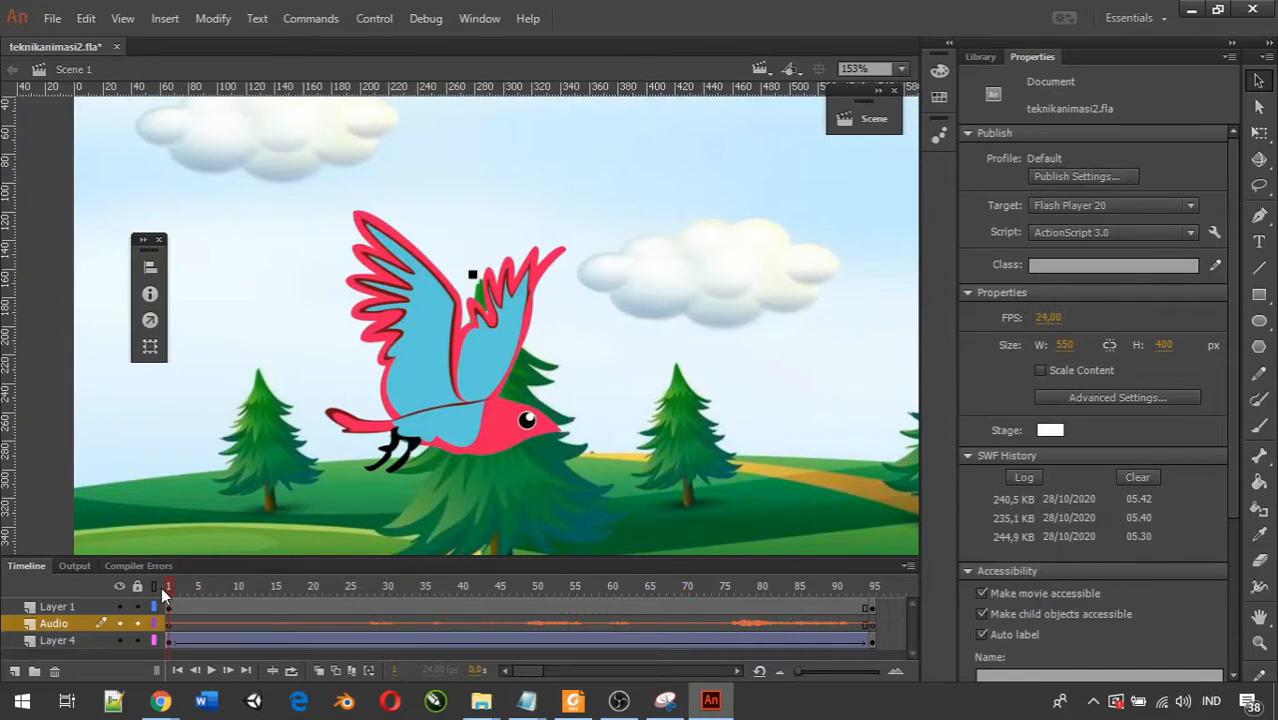
# Step: Test the movie with the Event sound, close the preview and return to the timeline
pyautogui.hotkey('ctrl', 'Return')
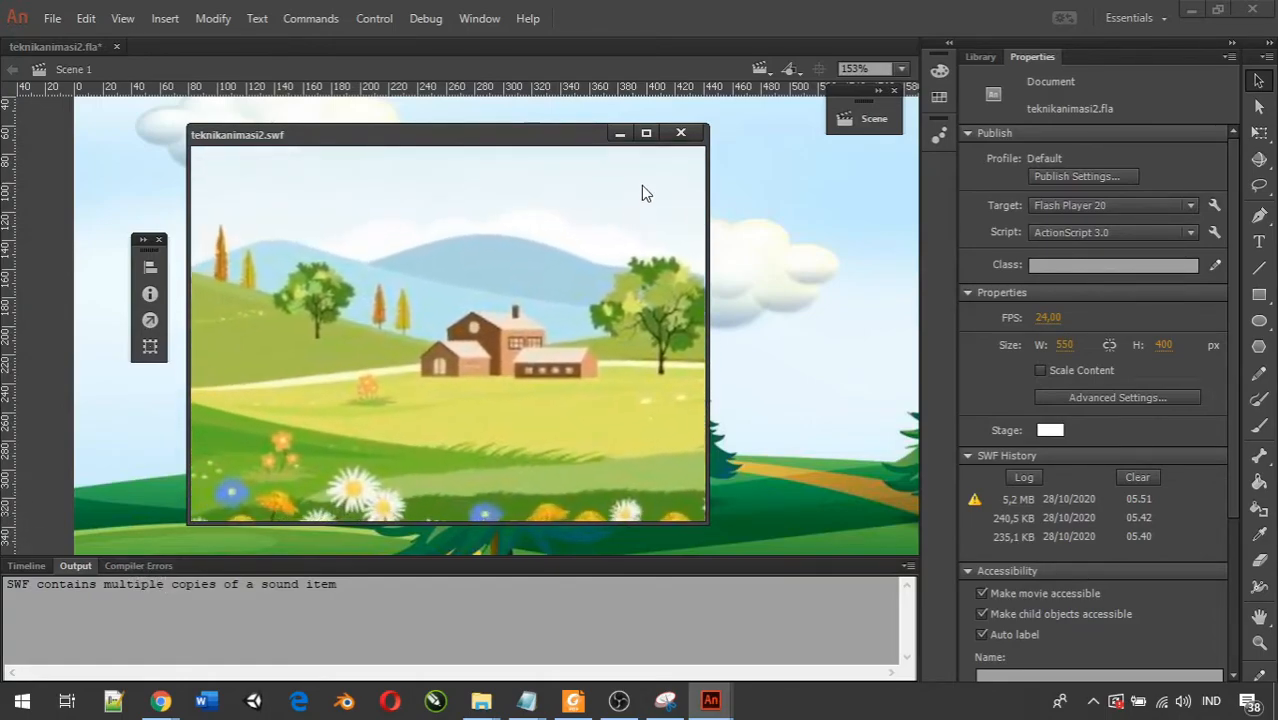
pyautogui.click(681, 134)
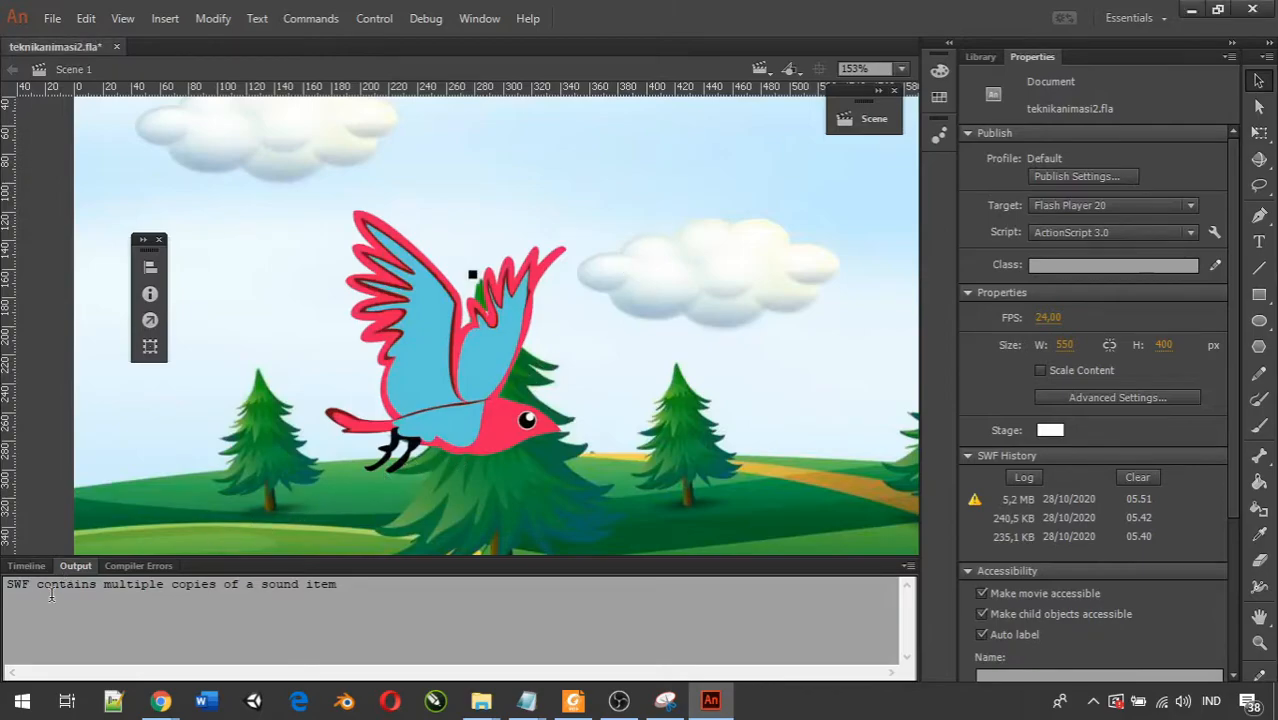
pyautogui.click(30, 566)
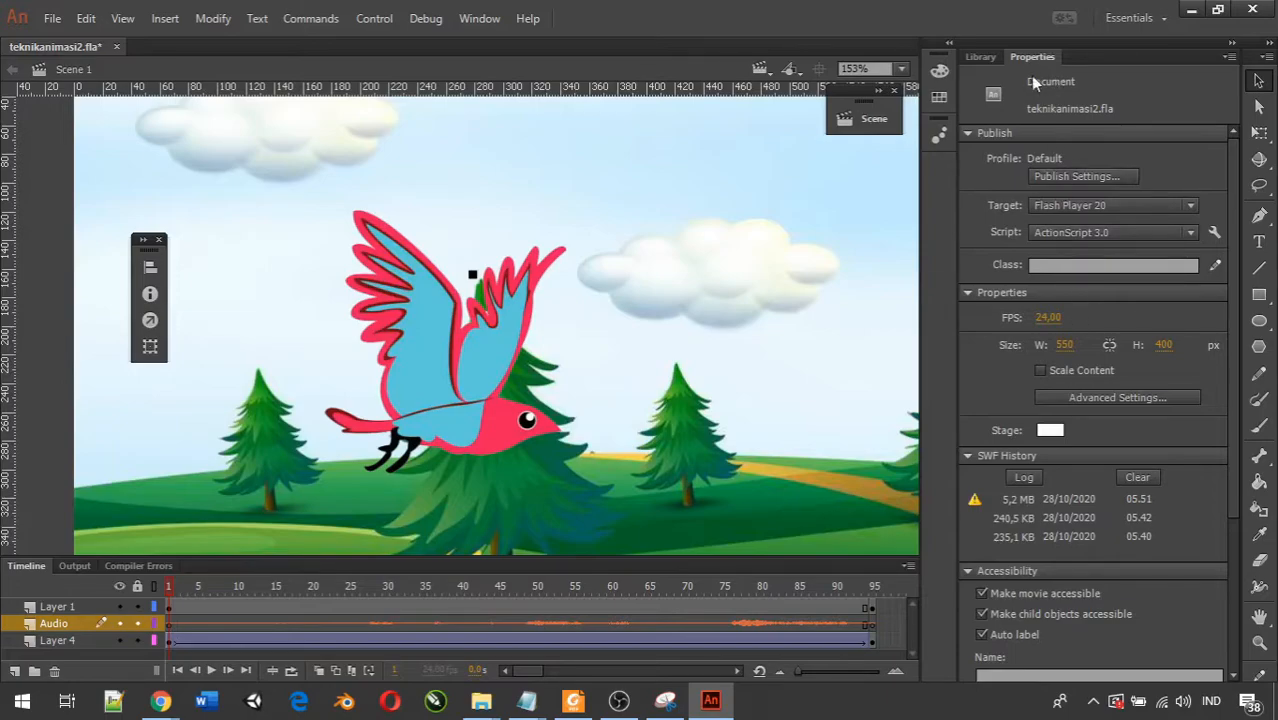
# Step: Change the Audio layer's sound from repeating to Loop
pyautogui.click(393, 625)
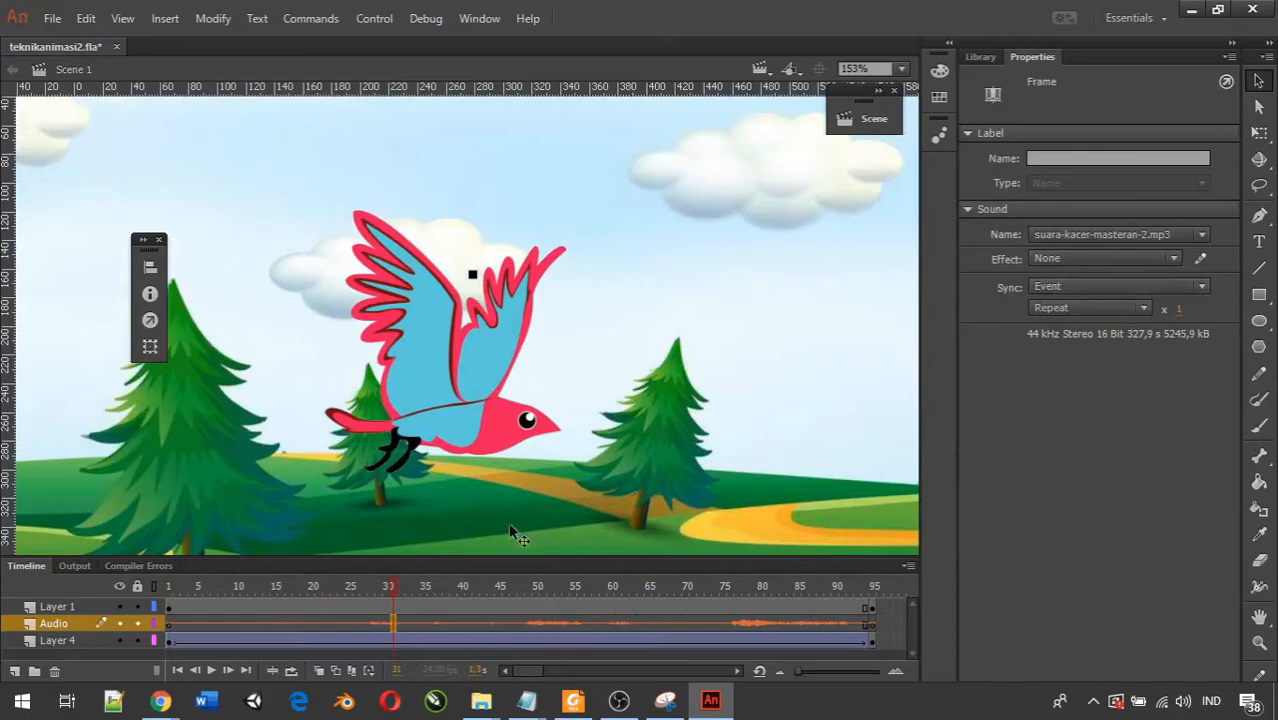
pyautogui.moveTo(525, 672); pyautogui.dragTo(539, 672)
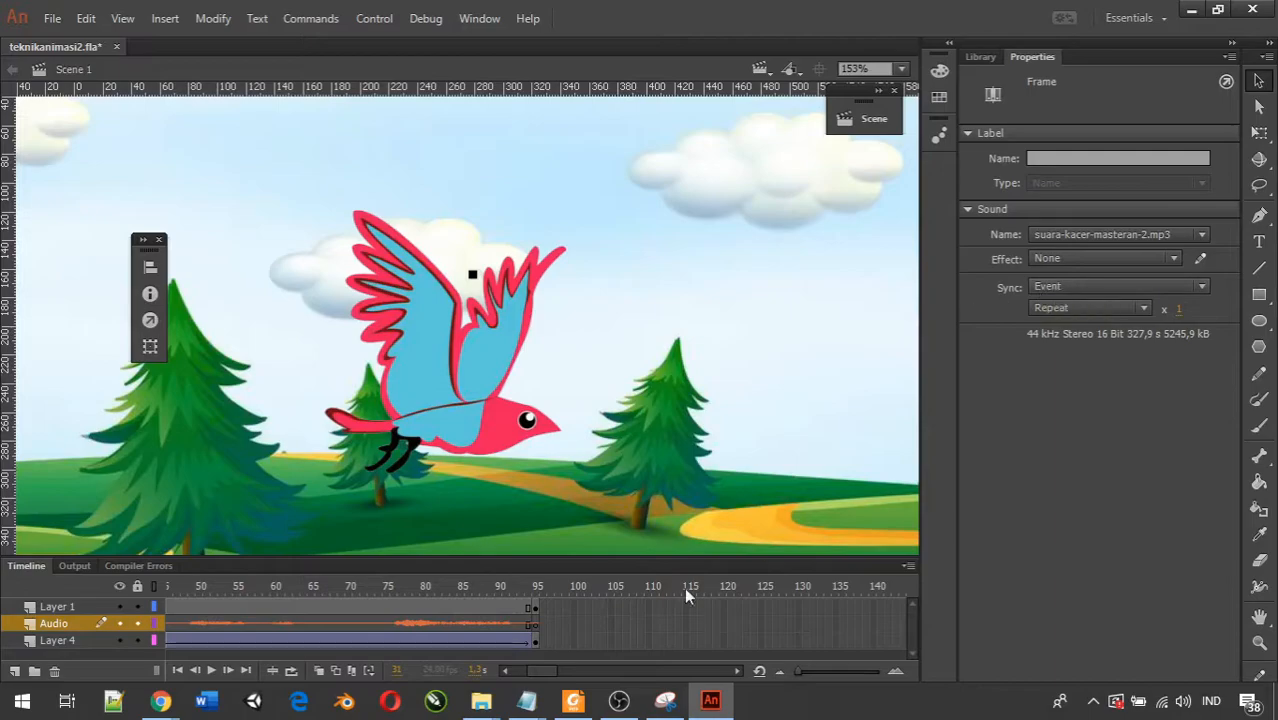
pyautogui.click(1065, 308)
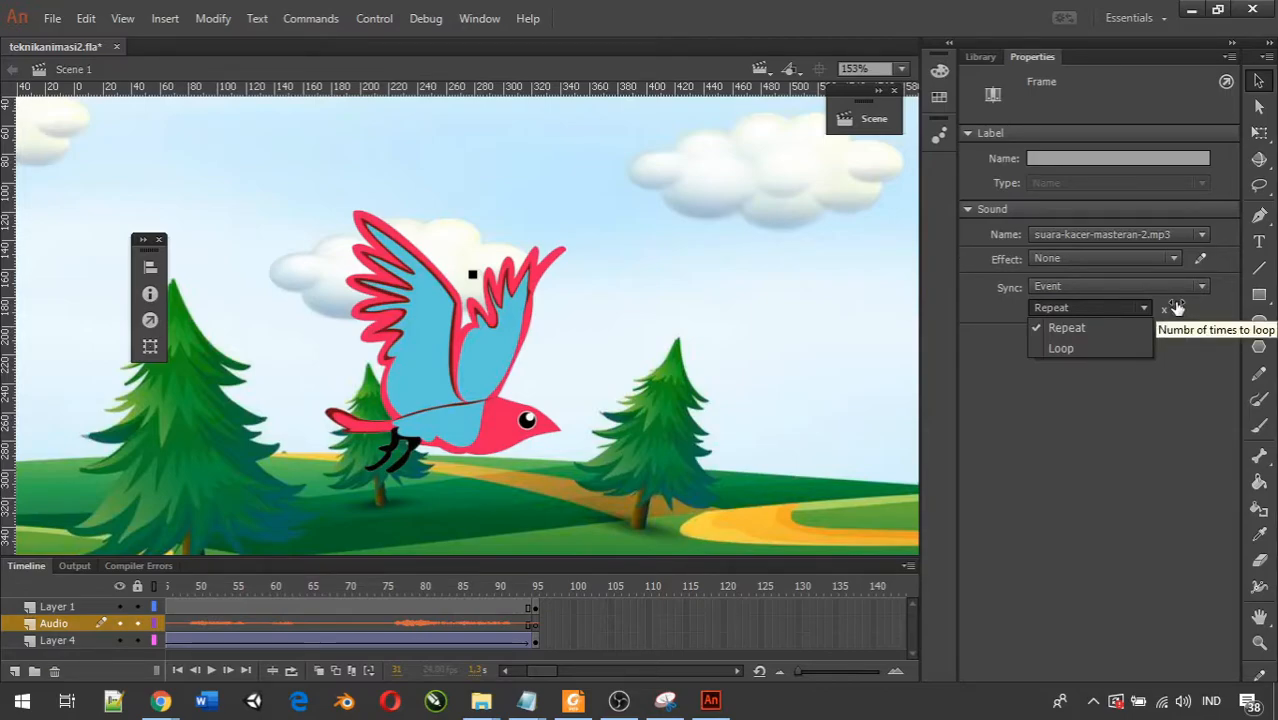
pyautogui.click(1102, 345)
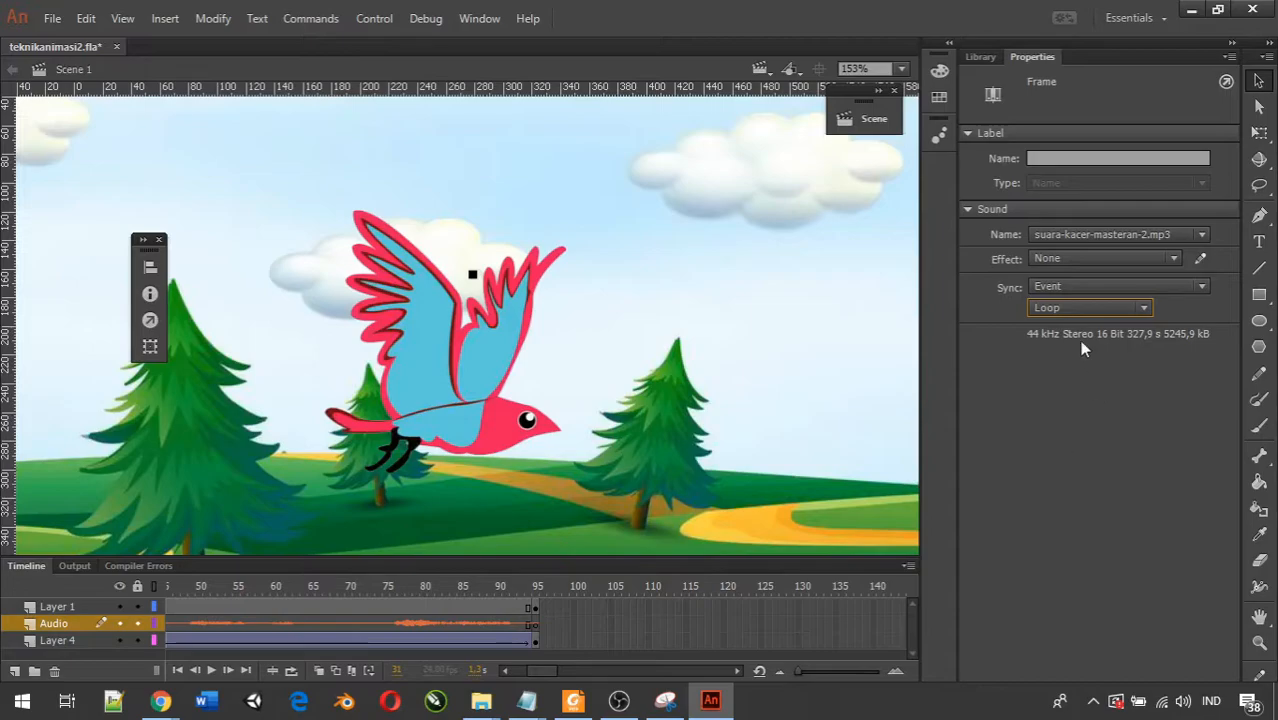
# Step: Set the Audio layer's sound back to Repeat with a count of 1
pyautogui.click(1055, 312)
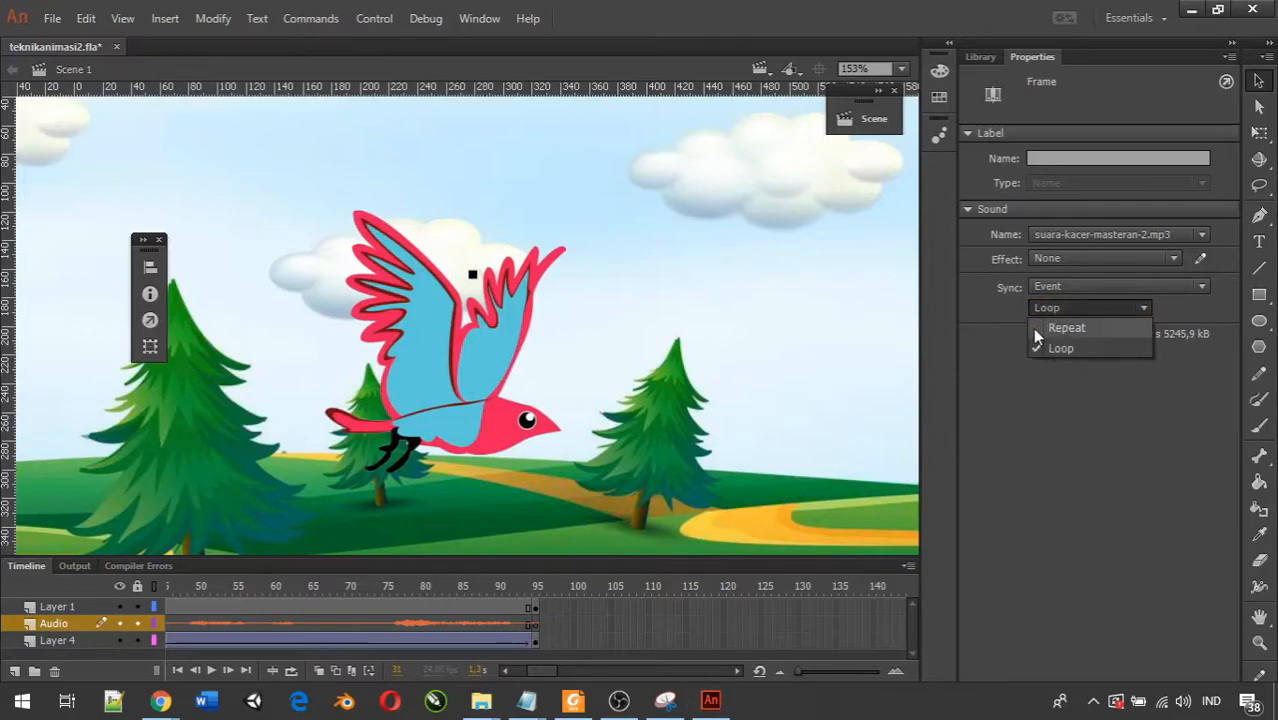
pyautogui.click(1035, 328)
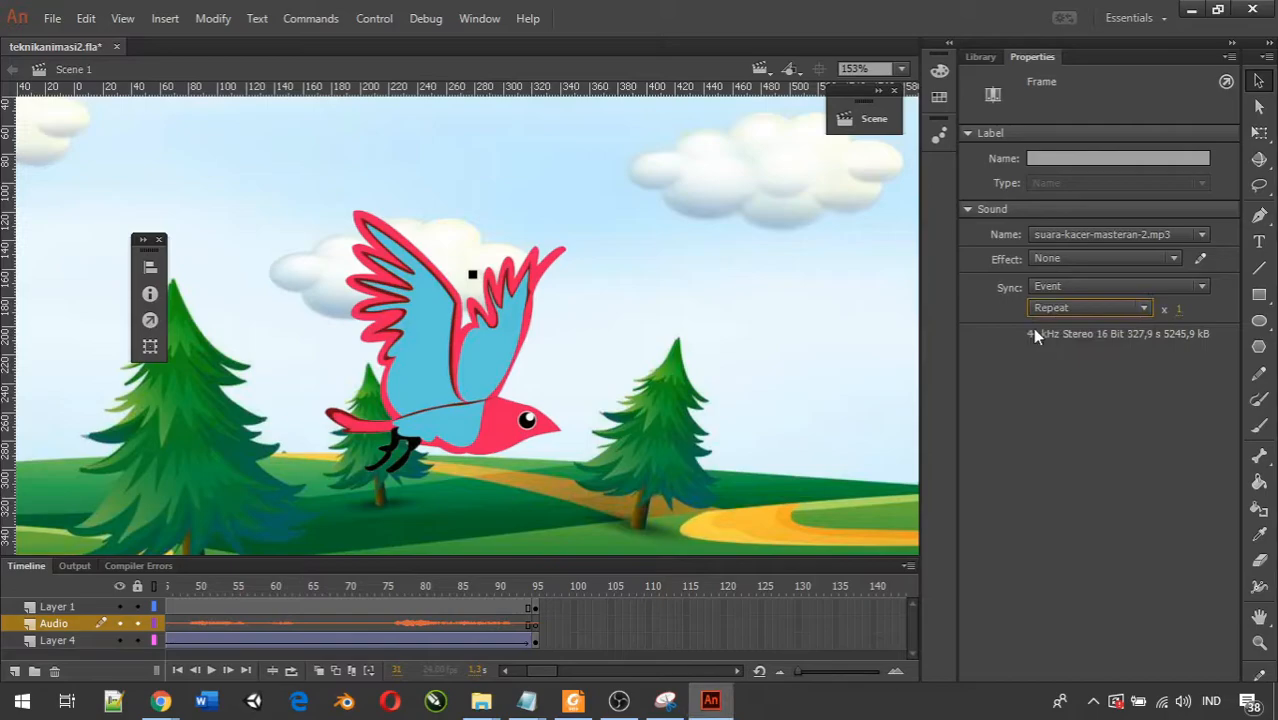
pyautogui.click(1107, 318)
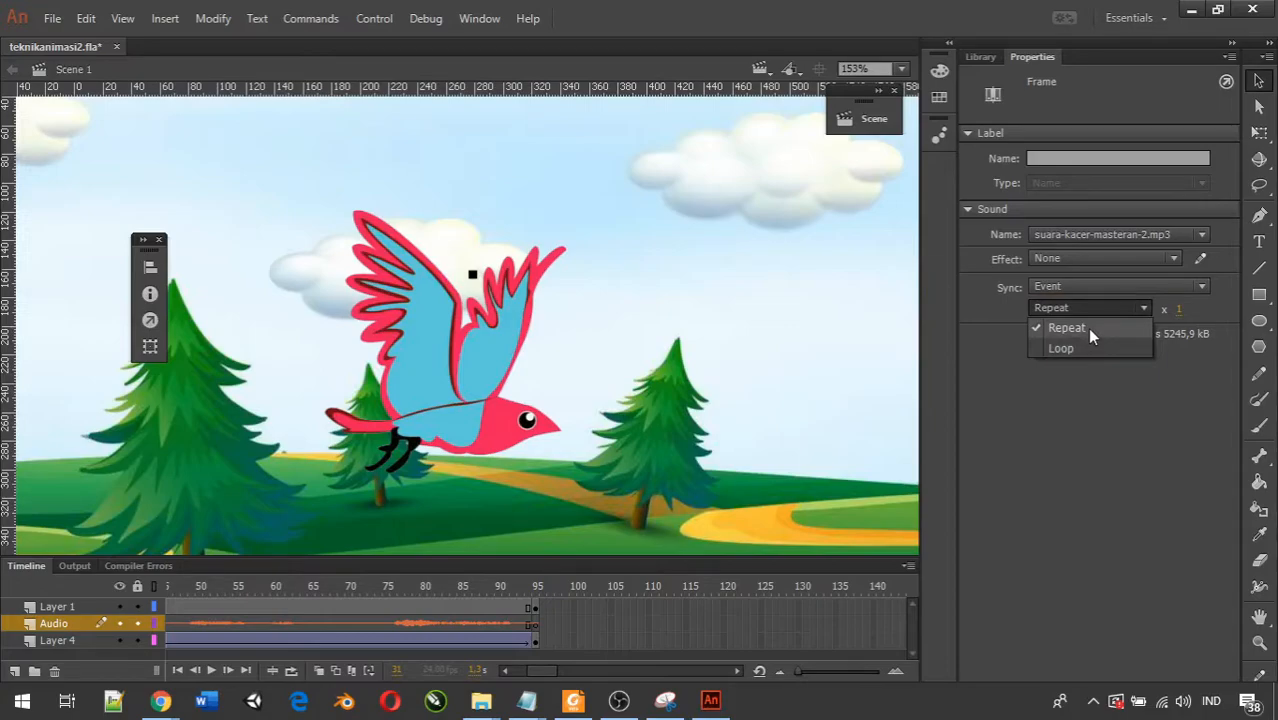
pyautogui.click(1090, 334)
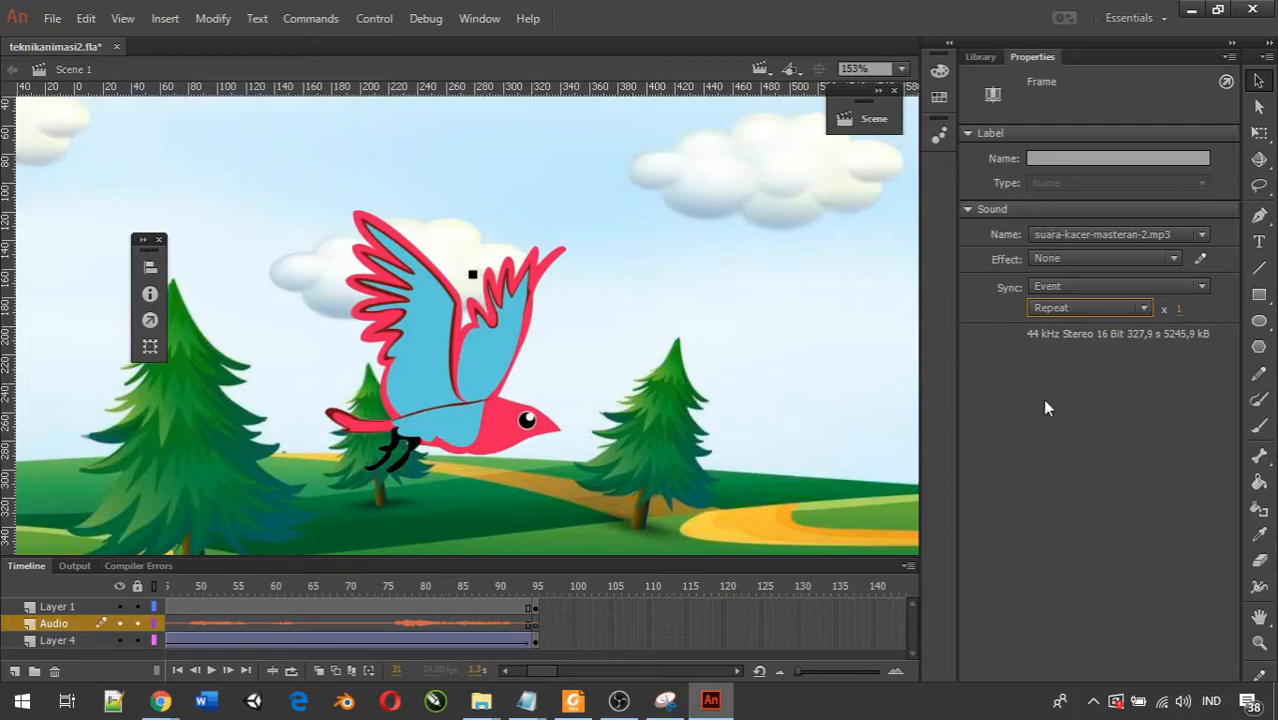
pyautogui.hotkey('alt', 'Tab')
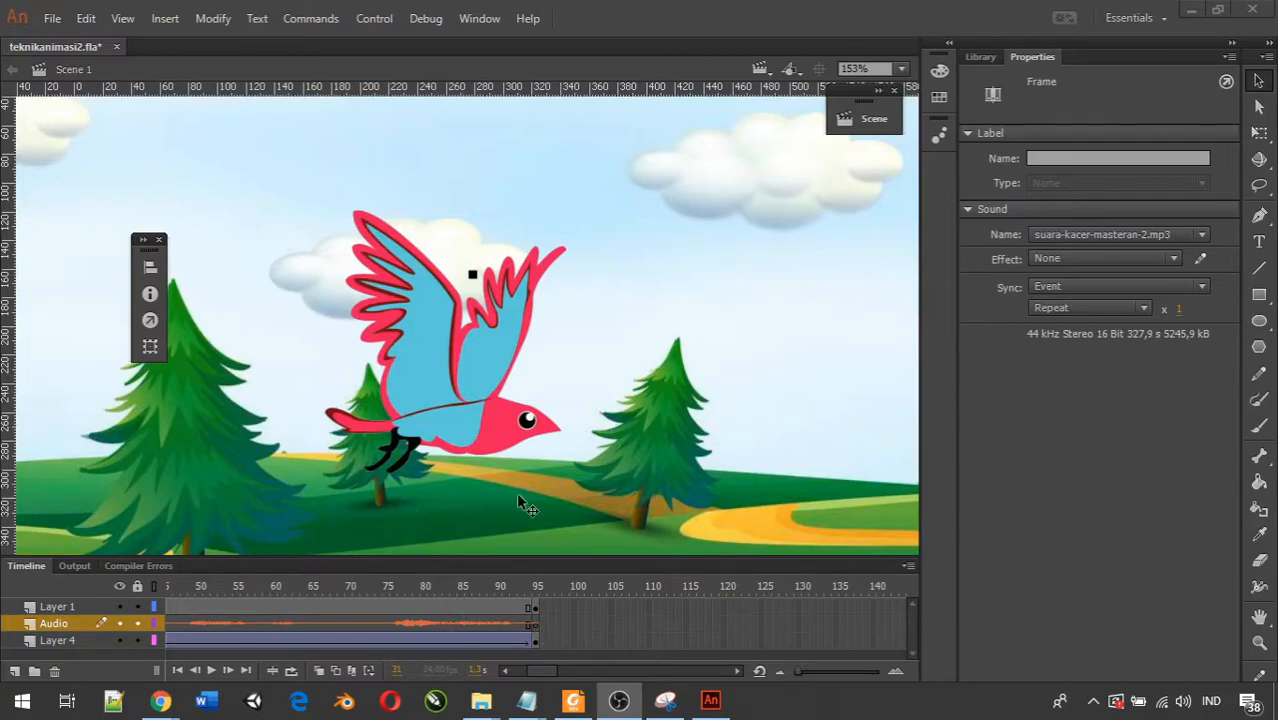
# Step: Return the playhead to frame 1, and set the Audio layer's sound sync to Start
pyautogui.moveTo(548, 671); pyautogui.dragTo(497, 686)
pyautogui.moveTo(187, 585); pyautogui.dragTo(156, 581)
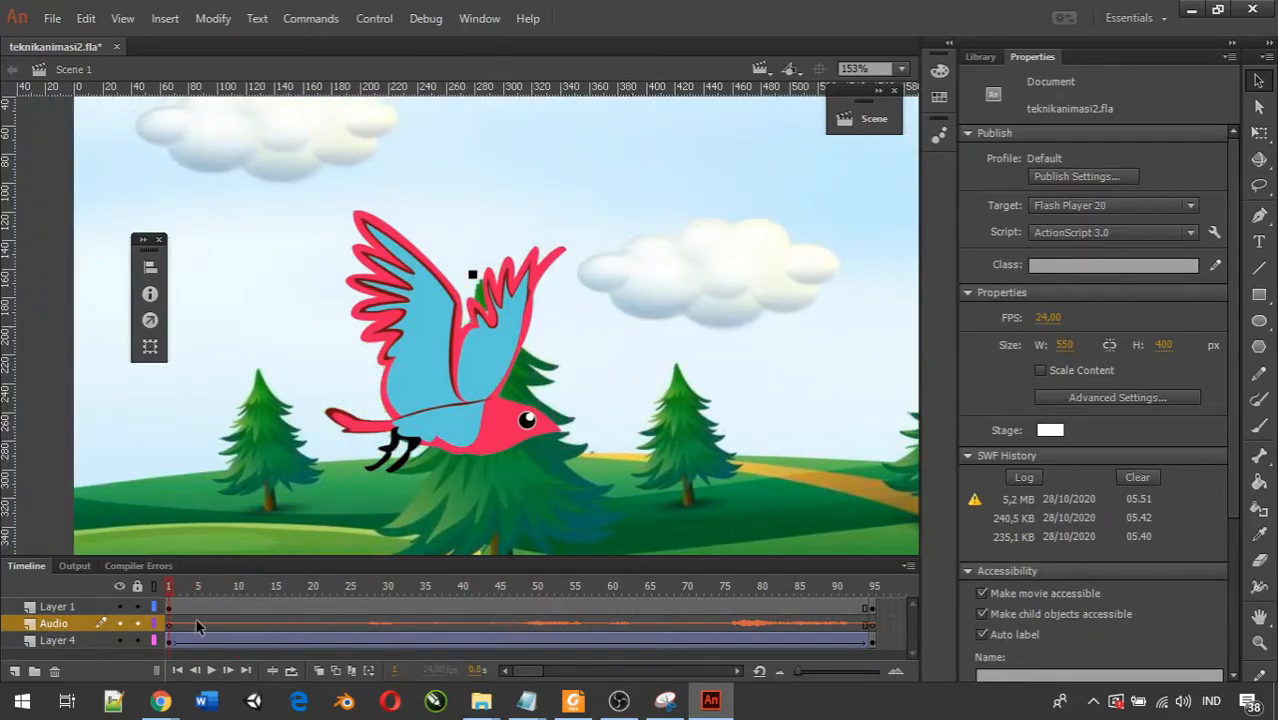
pyautogui.click(275, 623)
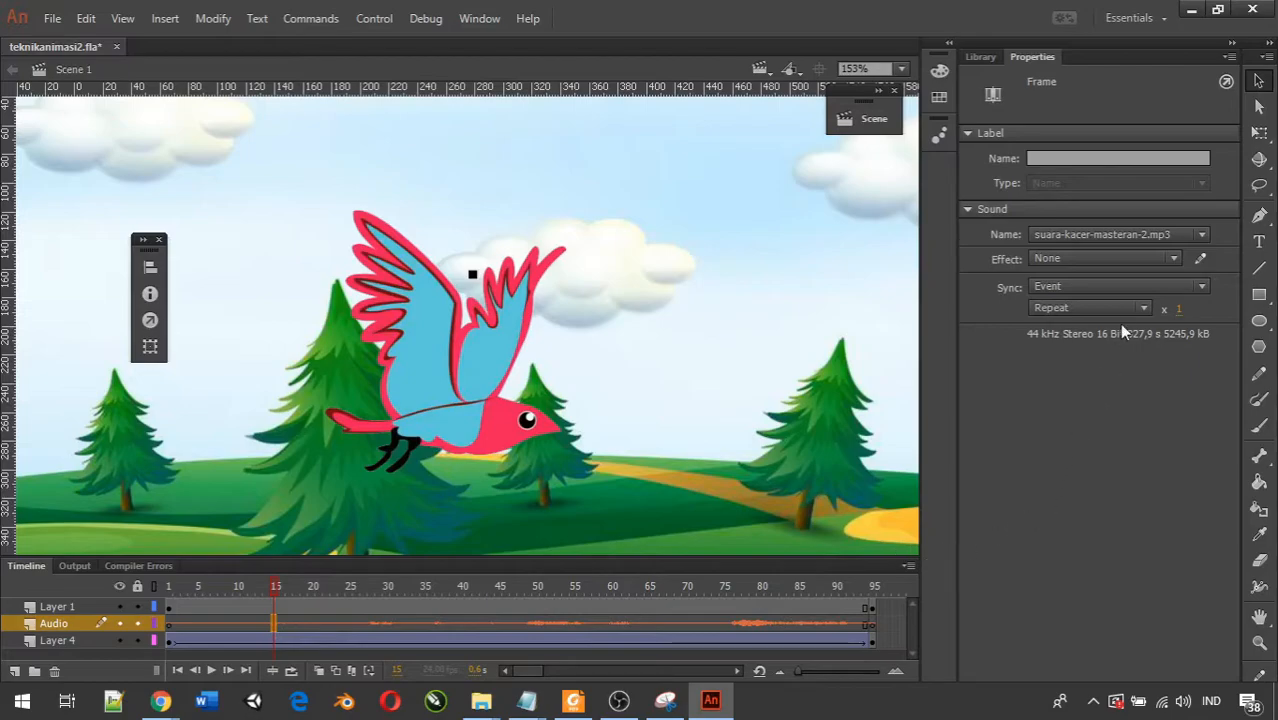
pyautogui.click(1062, 288)
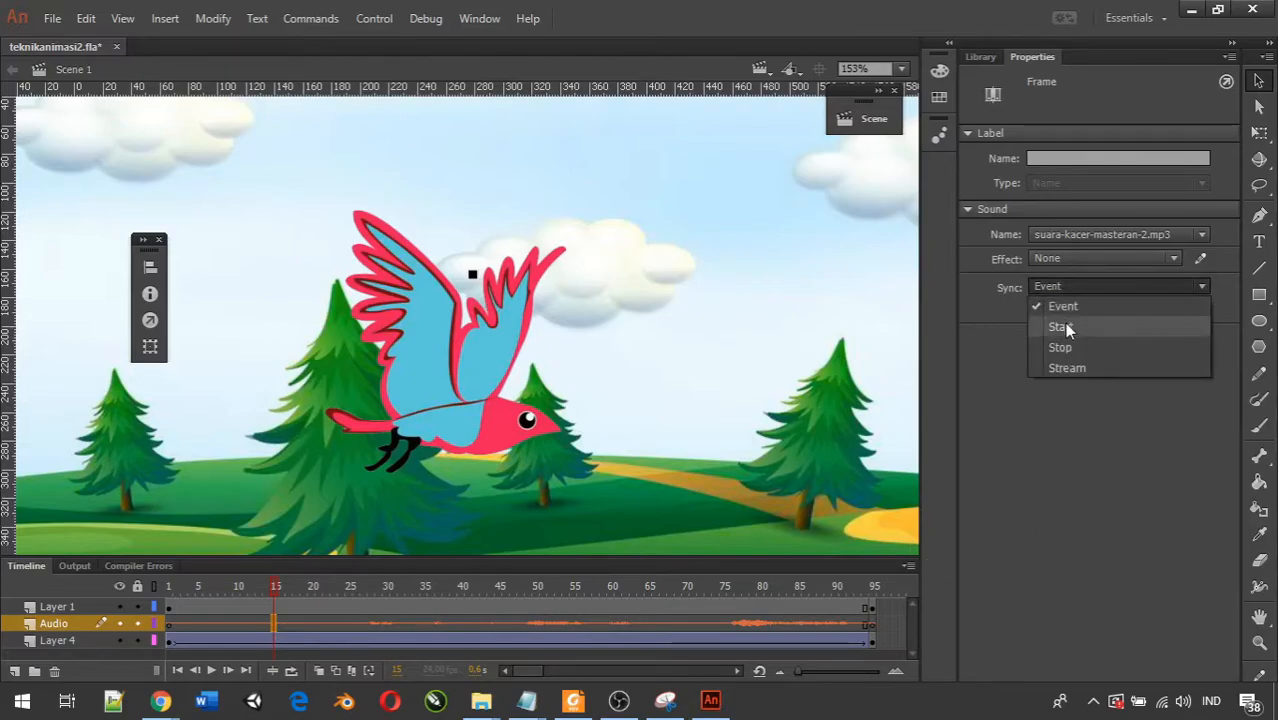
pyautogui.click(1062, 327)
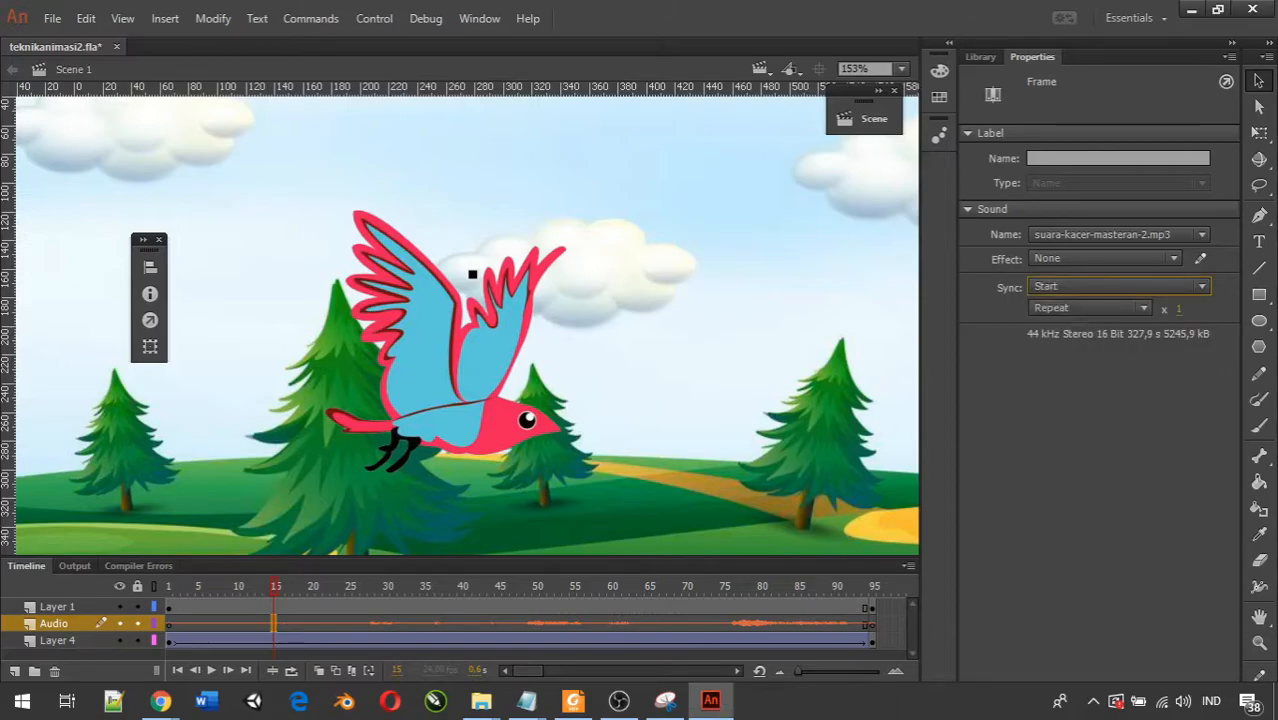
pyautogui.hotkey('alt', 'Tab')
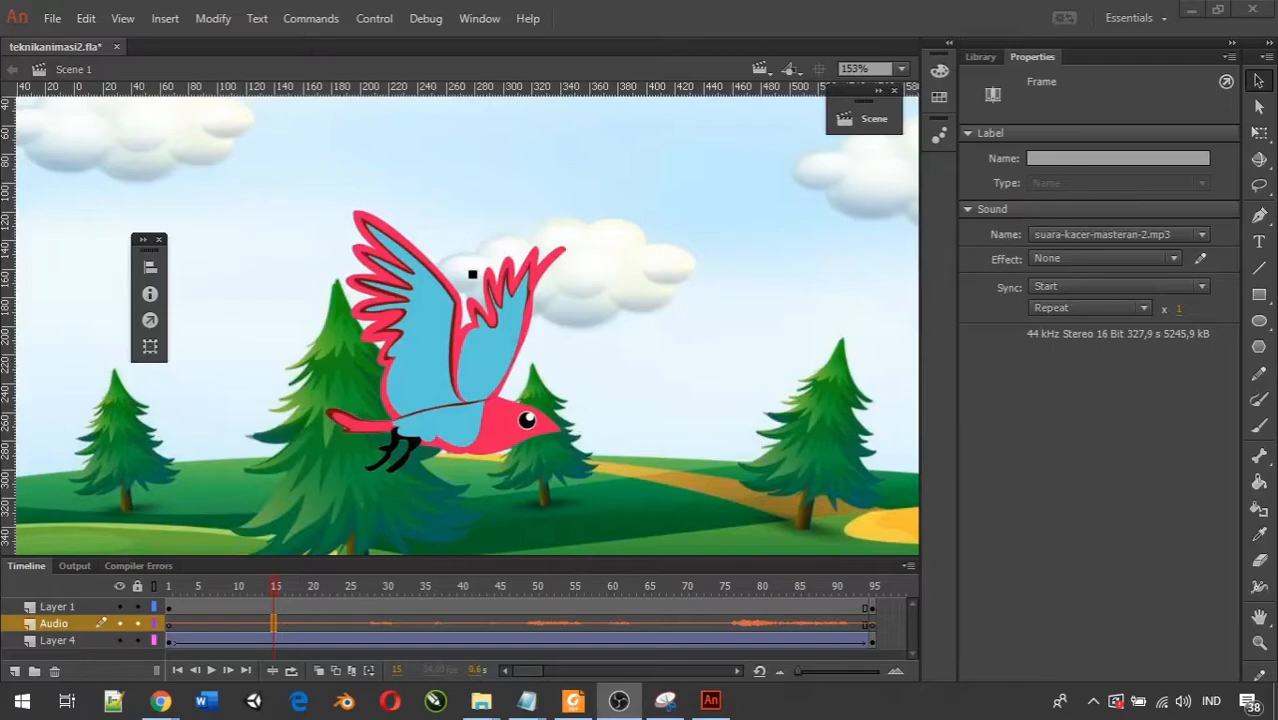
pyautogui.click(1059, 505)
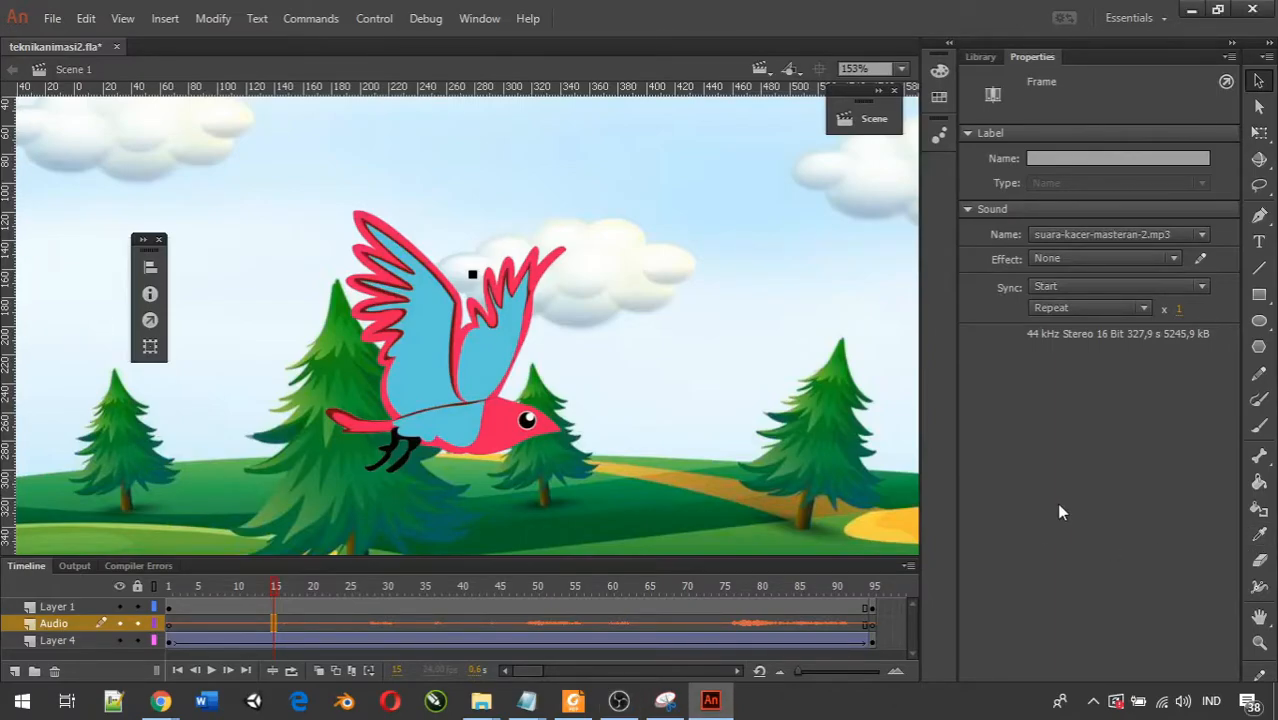
# Step: Test the movie with the Start sound, close the preview and return to the timeline
pyautogui.hotkey('ctrl', 'Return')
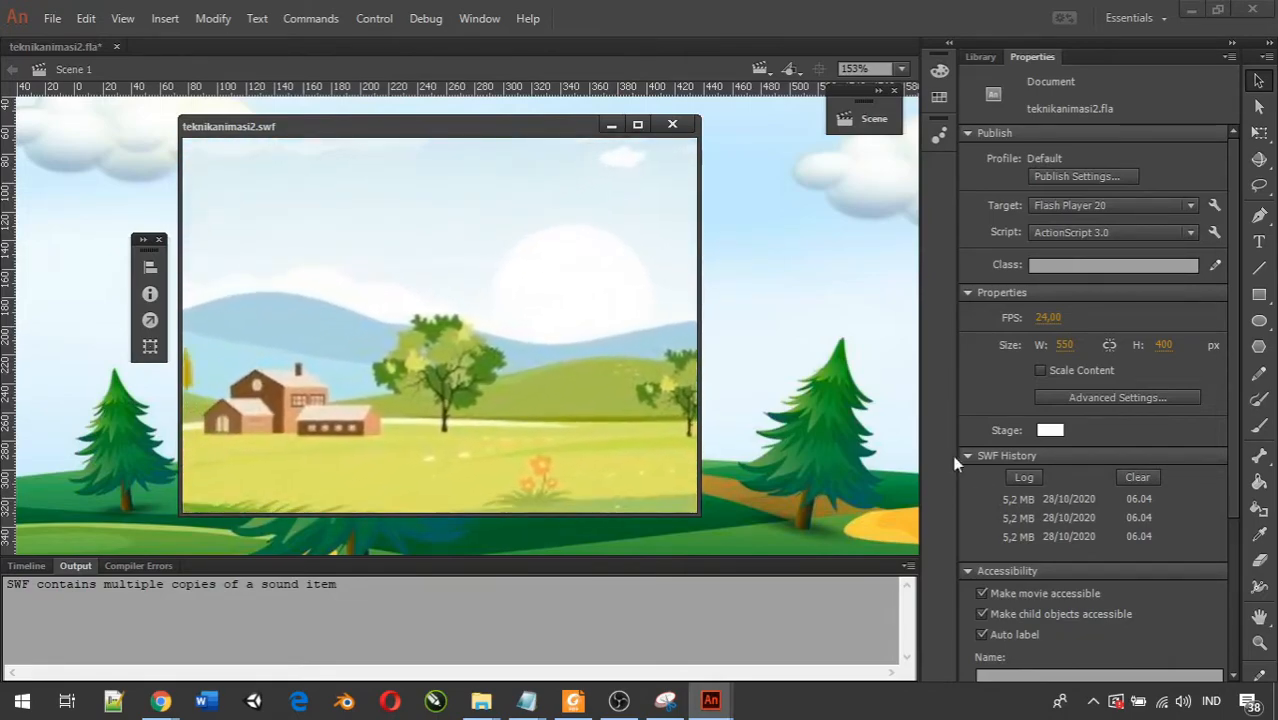
pyautogui.click(686, 131)
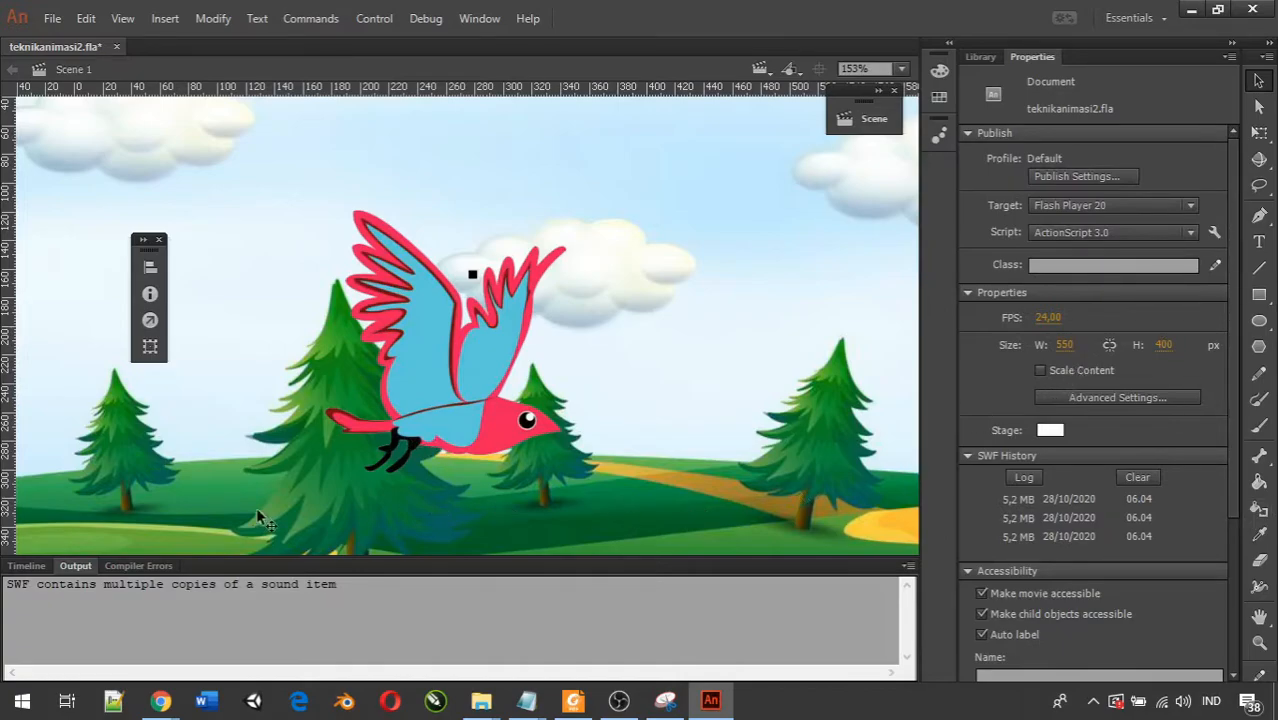
pyautogui.click(34, 567)
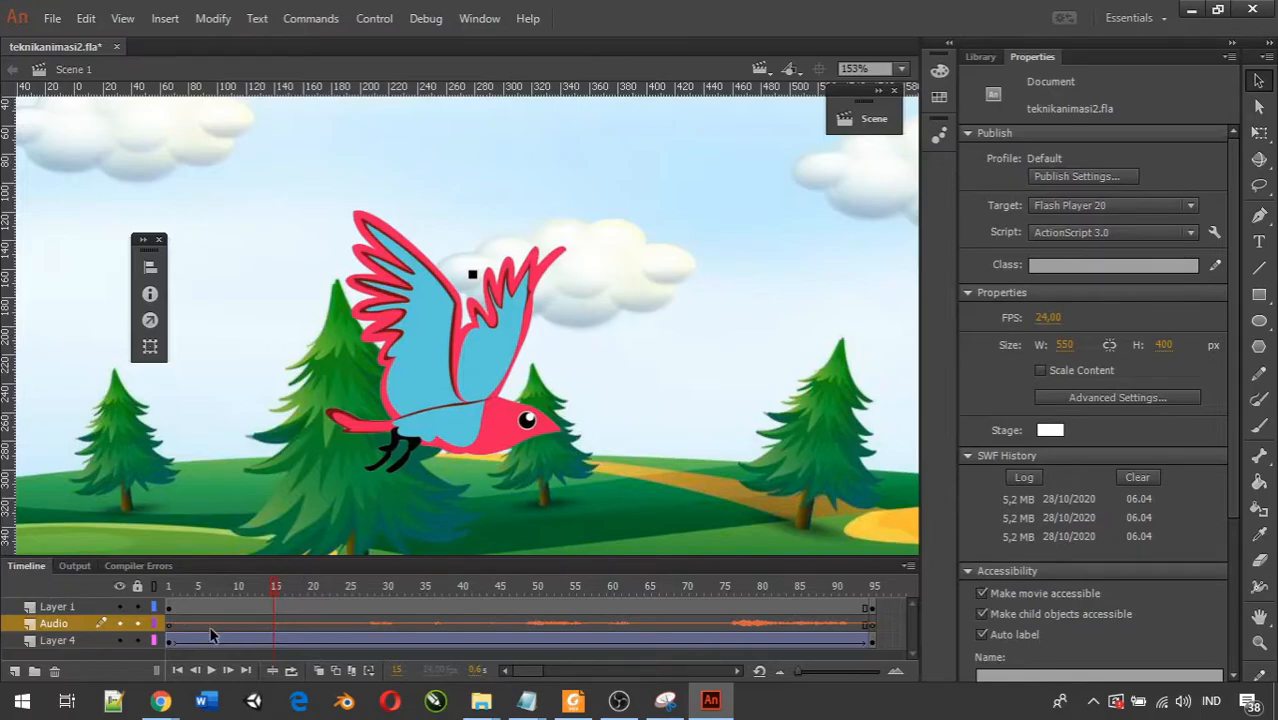
# Step: Select the Audio layer's sound at frame 15 and examine its available sync options, keeping Start
pyautogui.click(272, 622)
pyautogui.click(1096, 290)
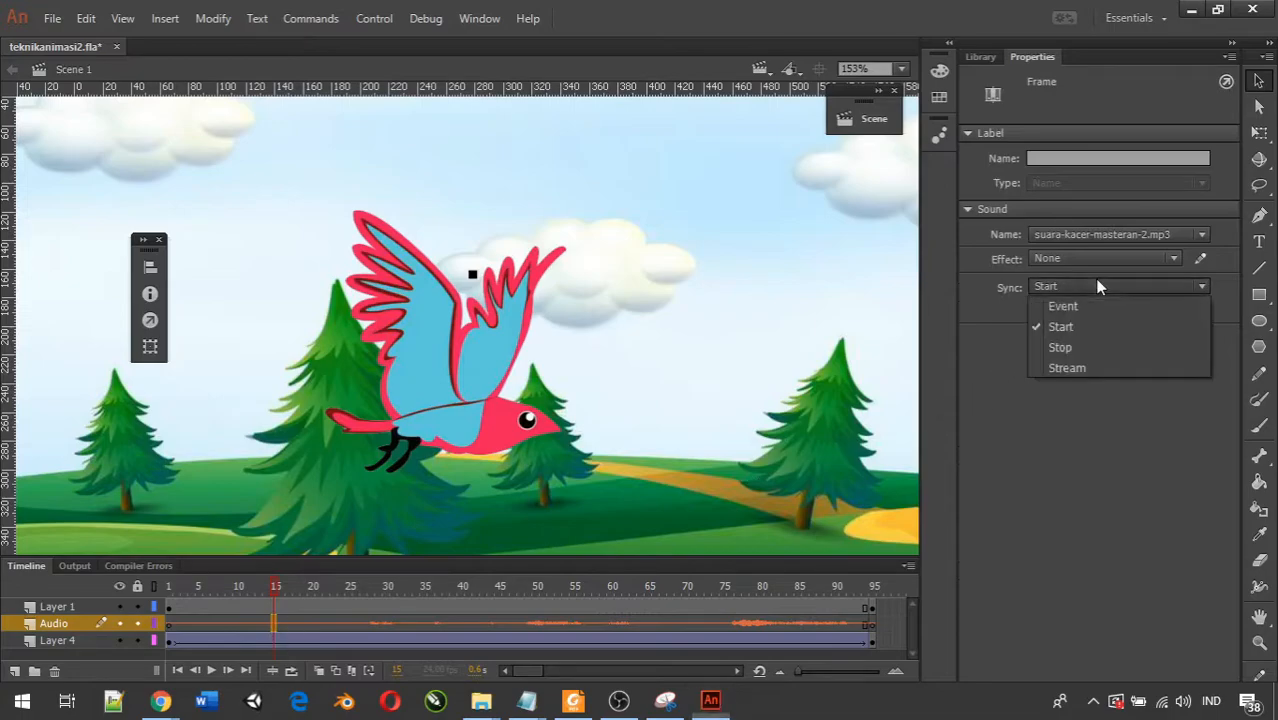
pyautogui.click(1097, 288)
pyautogui.click(1098, 287)
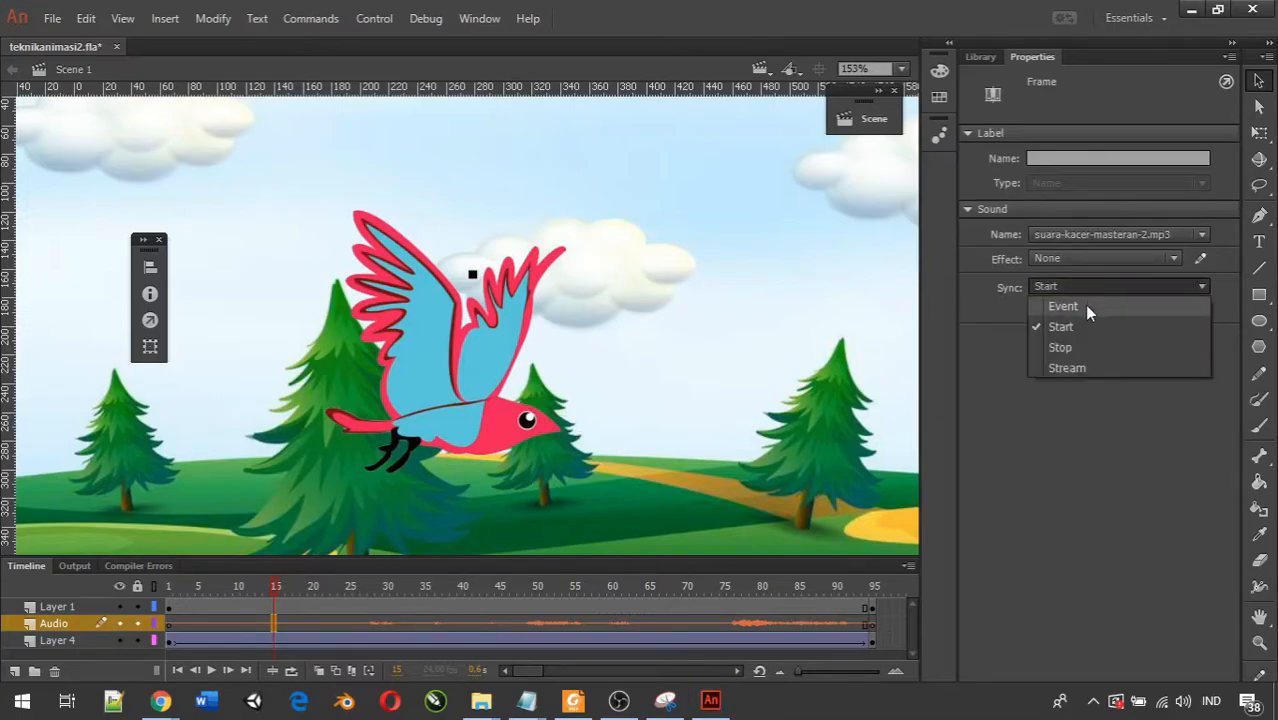
pyautogui.click(1095, 284)
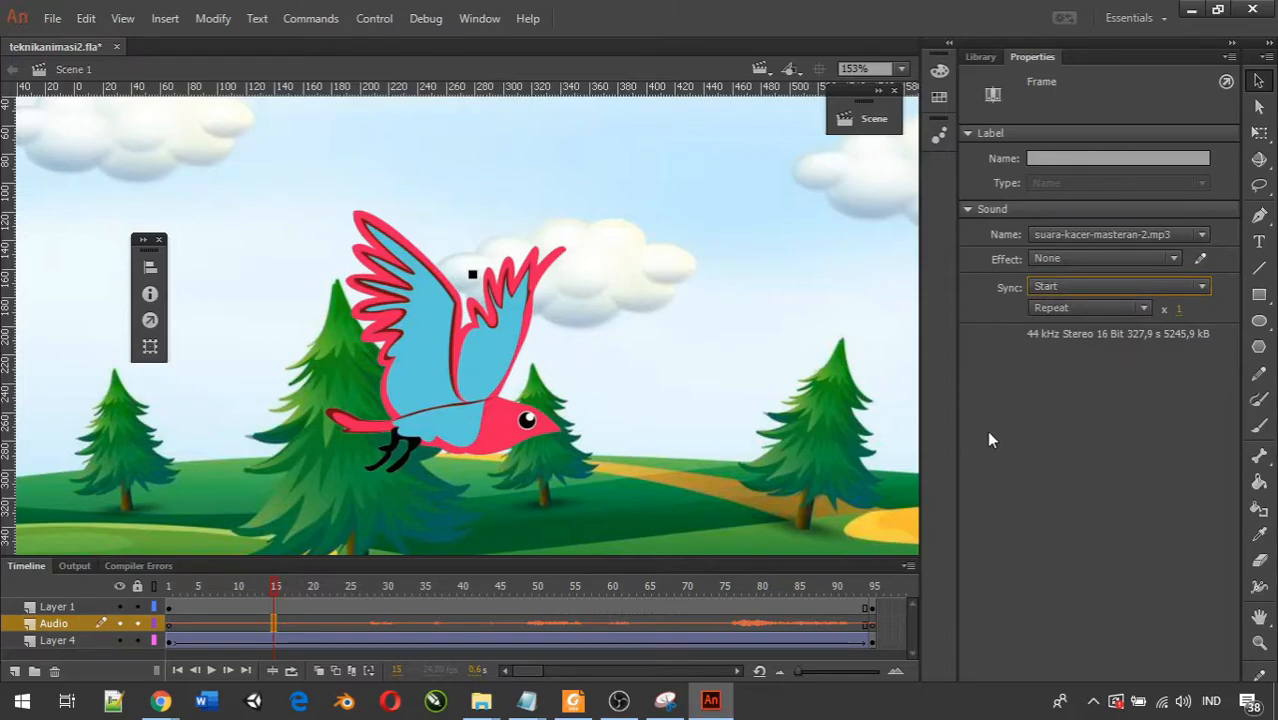
pyautogui.click(1134, 286)
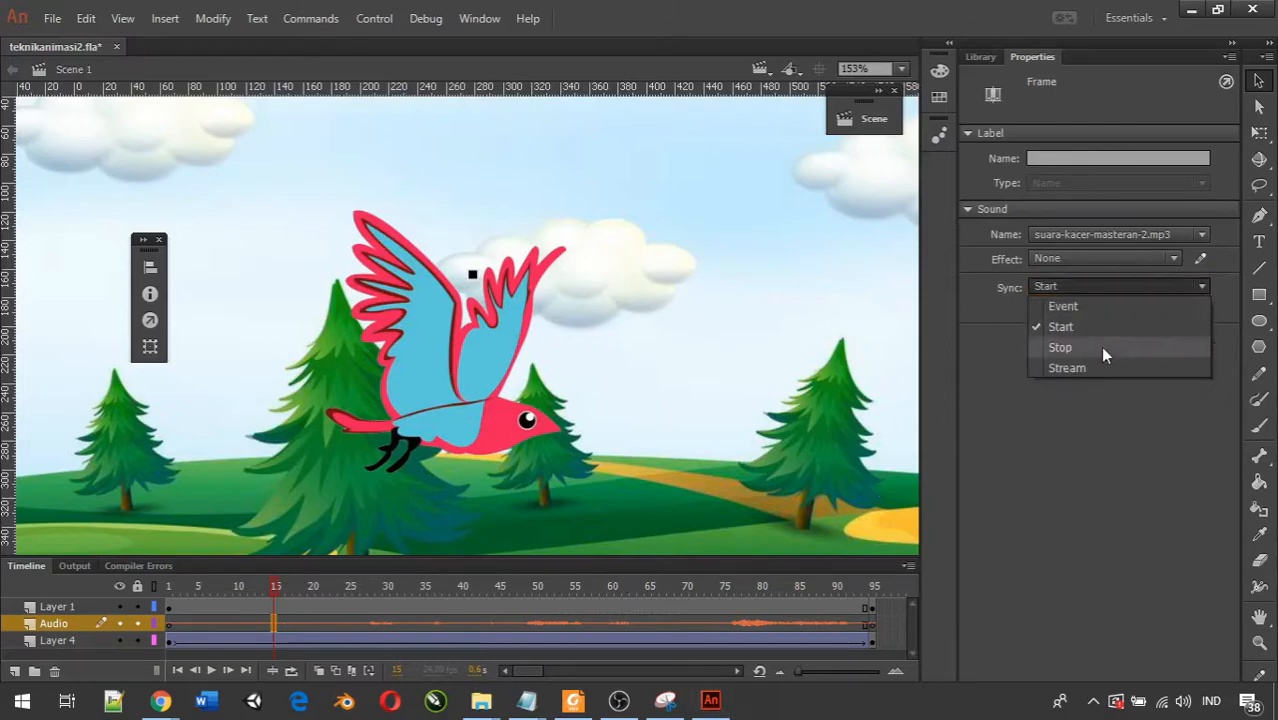
pyautogui.click(1114, 286)
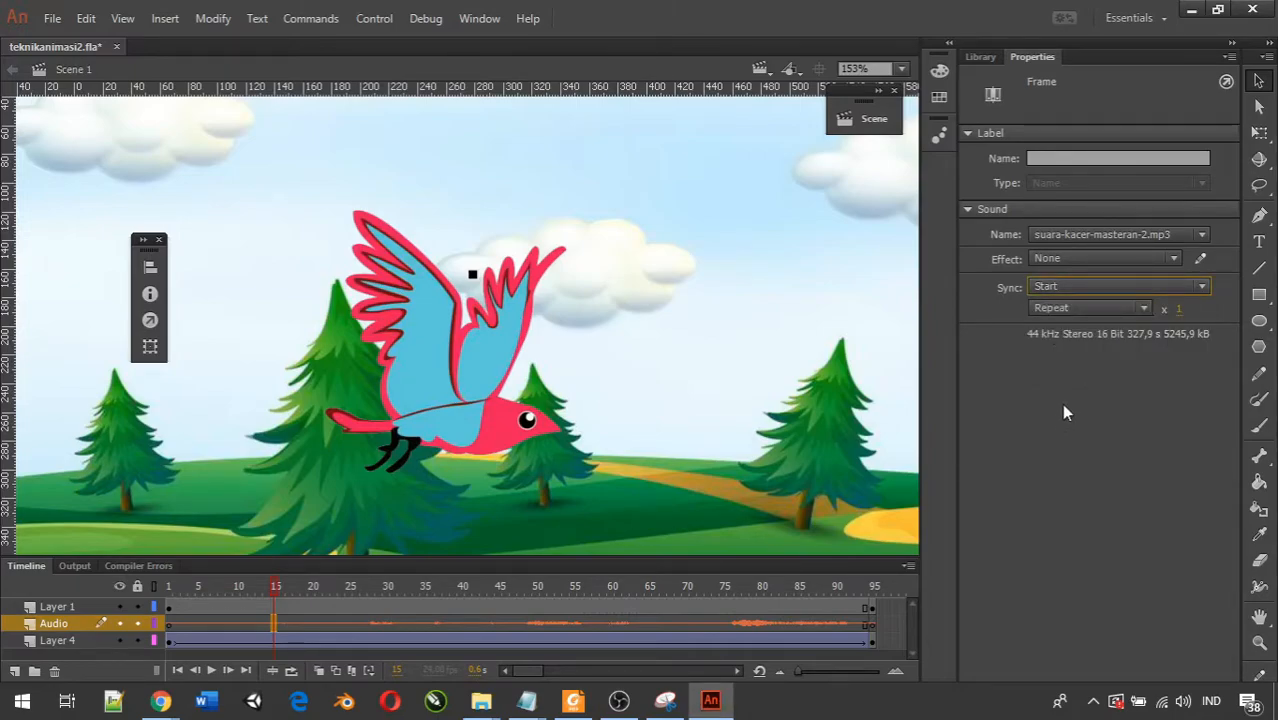
pyautogui.click(1040, 289)
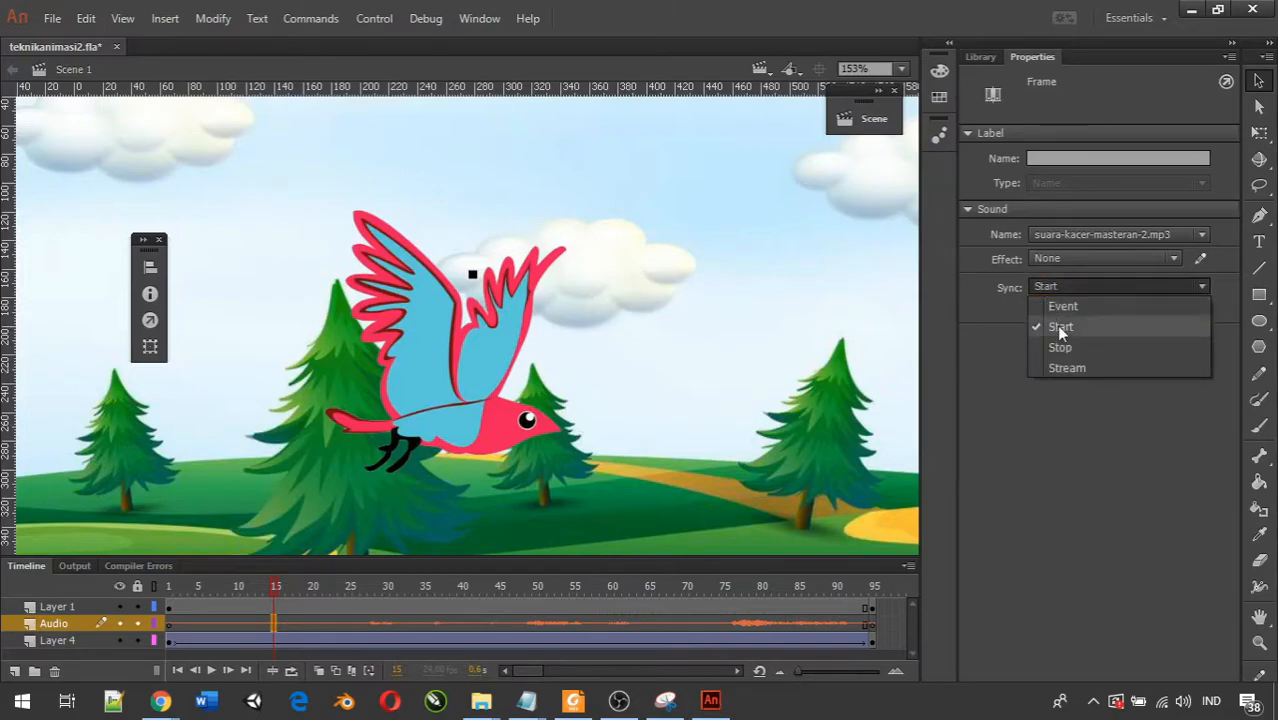
pyautogui.click(1031, 483)
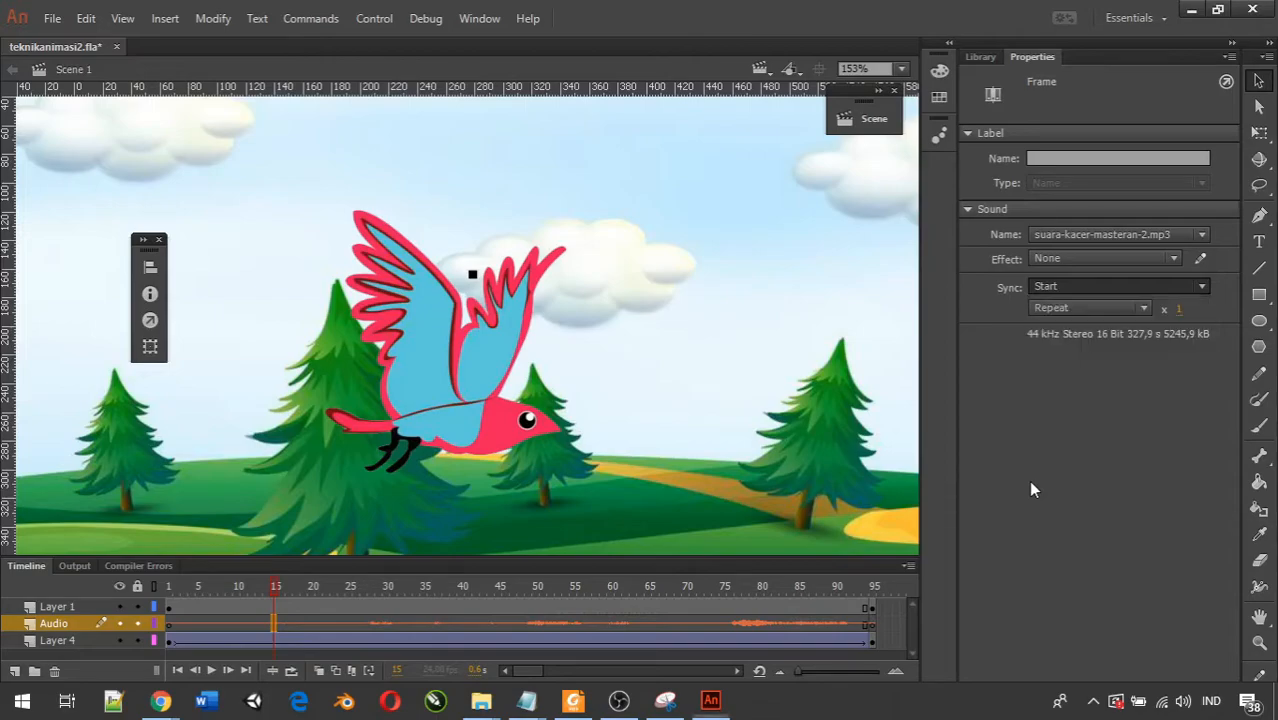
# Step: Set the sync of the sound on the Audio layer to Stop
pyautogui.click(1044, 287)
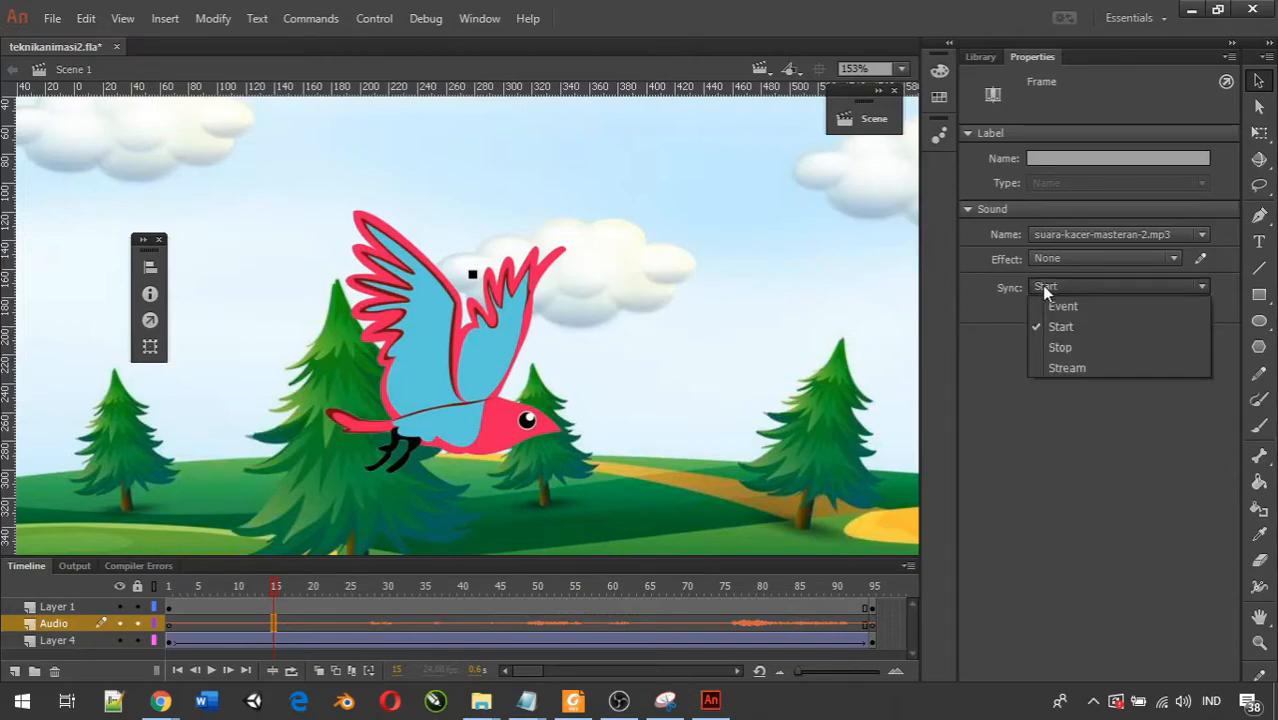
pyautogui.click(1059, 348)
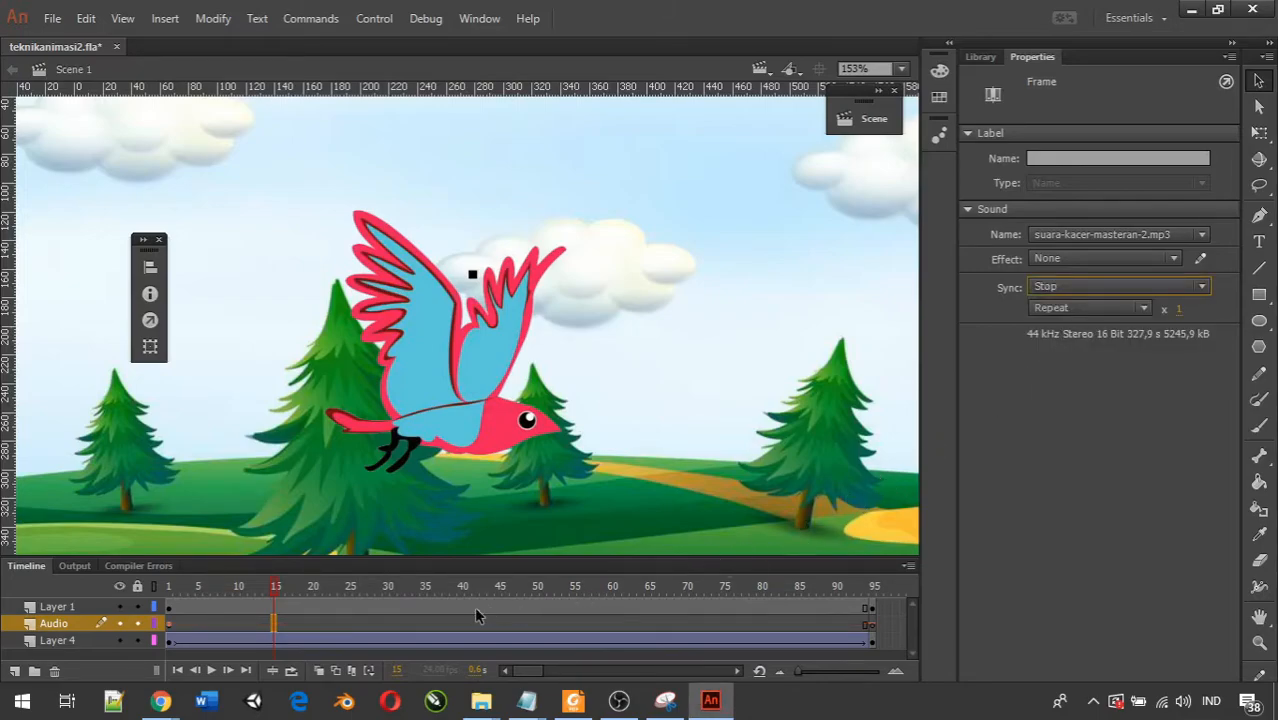
# Step: Play the timeline from frame 1 and test the movie to check the Stop setting, closing the preview
pyautogui.click(275, 588)
pyautogui.moveTo(275, 588); pyautogui.dragTo(154, 590)
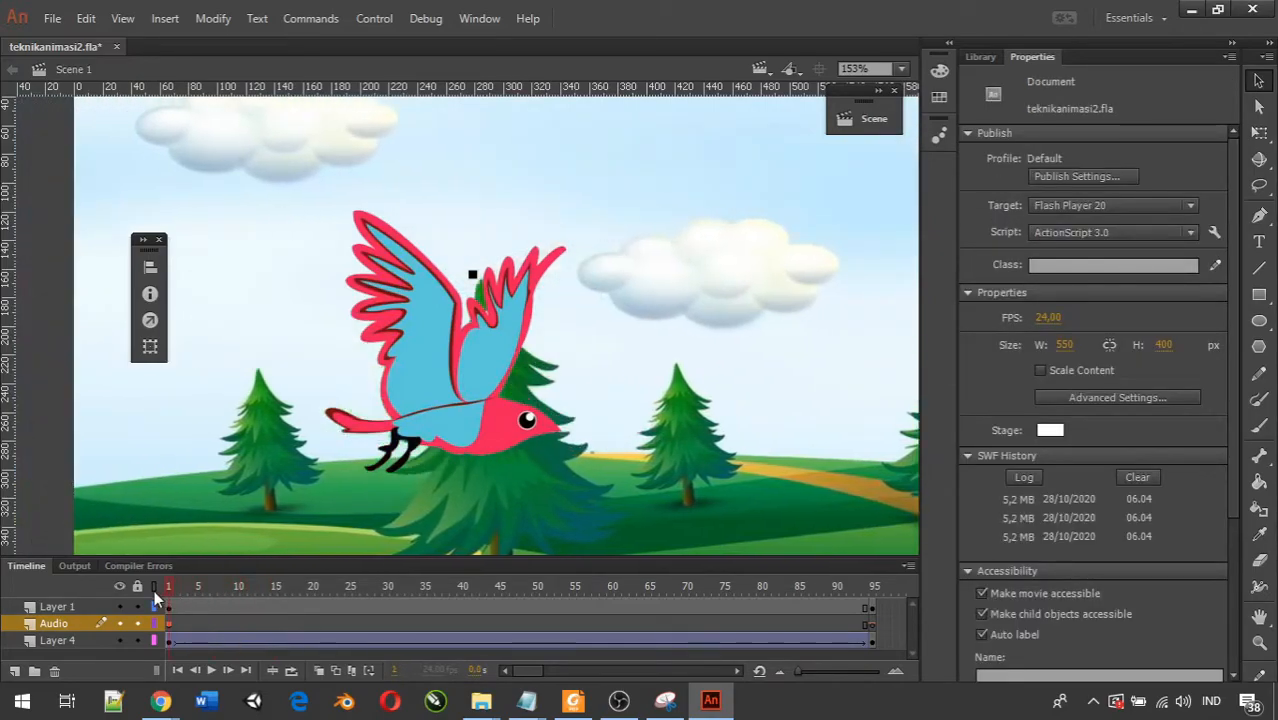
pyautogui.click(211, 671)
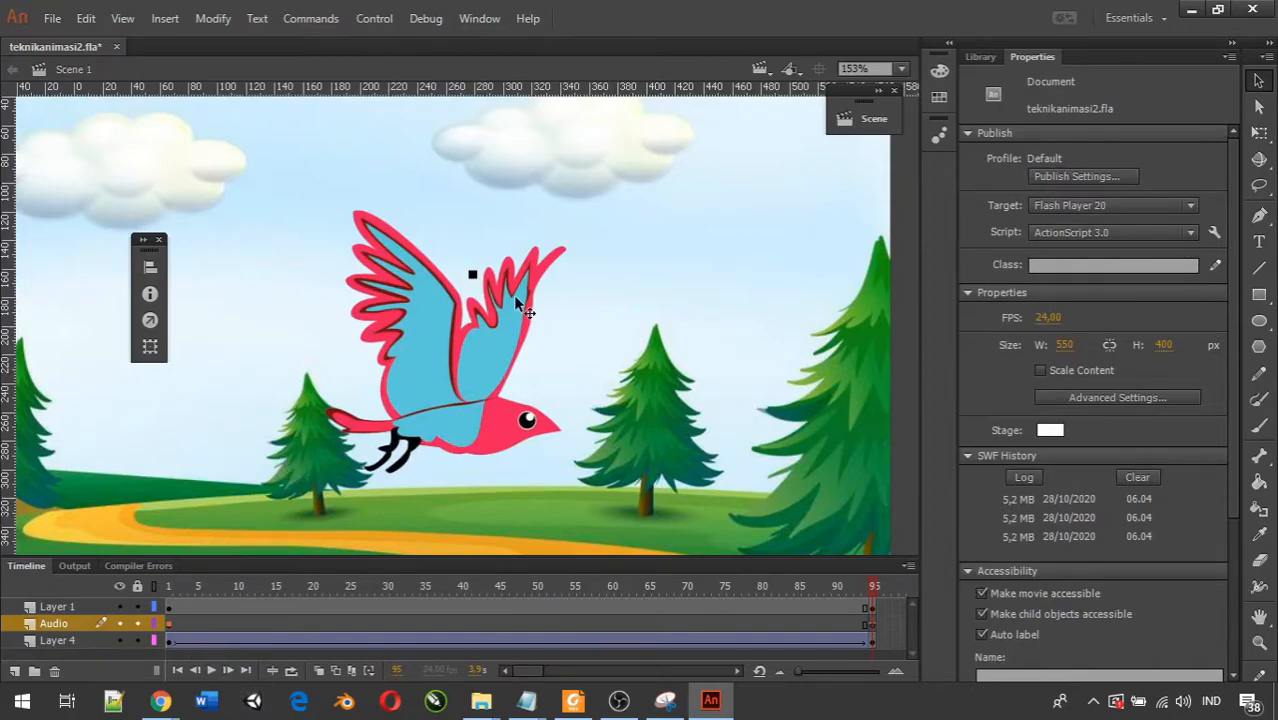
pyautogui.hotkey('ctrl', 'Return')
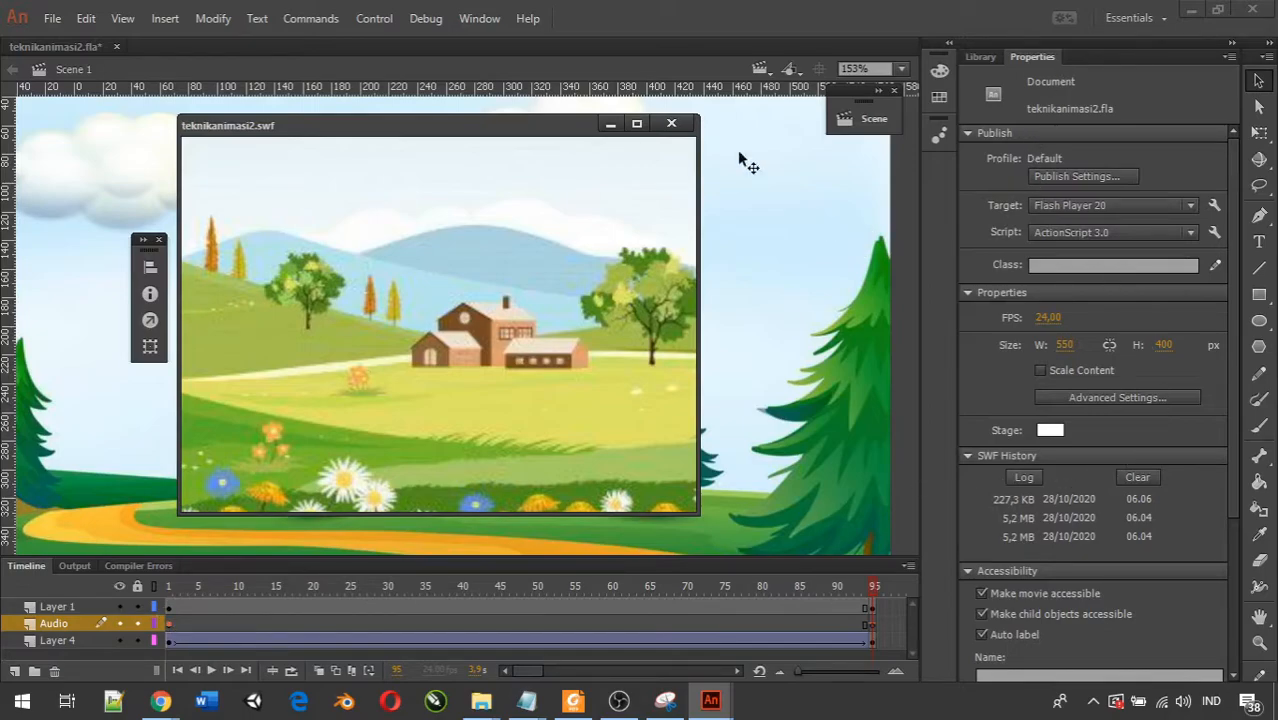
pyautogui.click(672, 124)
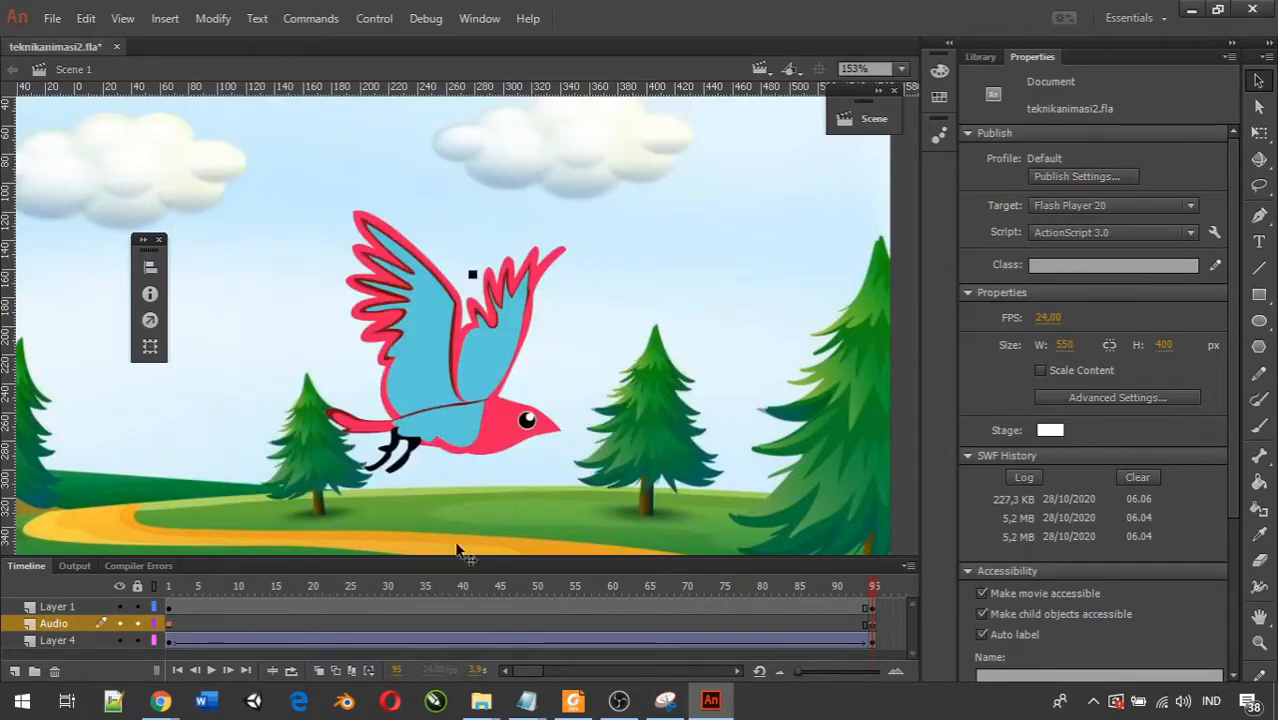
# Step: Select frame 1 of the Audio layer and set its sound sync to Stream
pyautogui.click(275, 623)
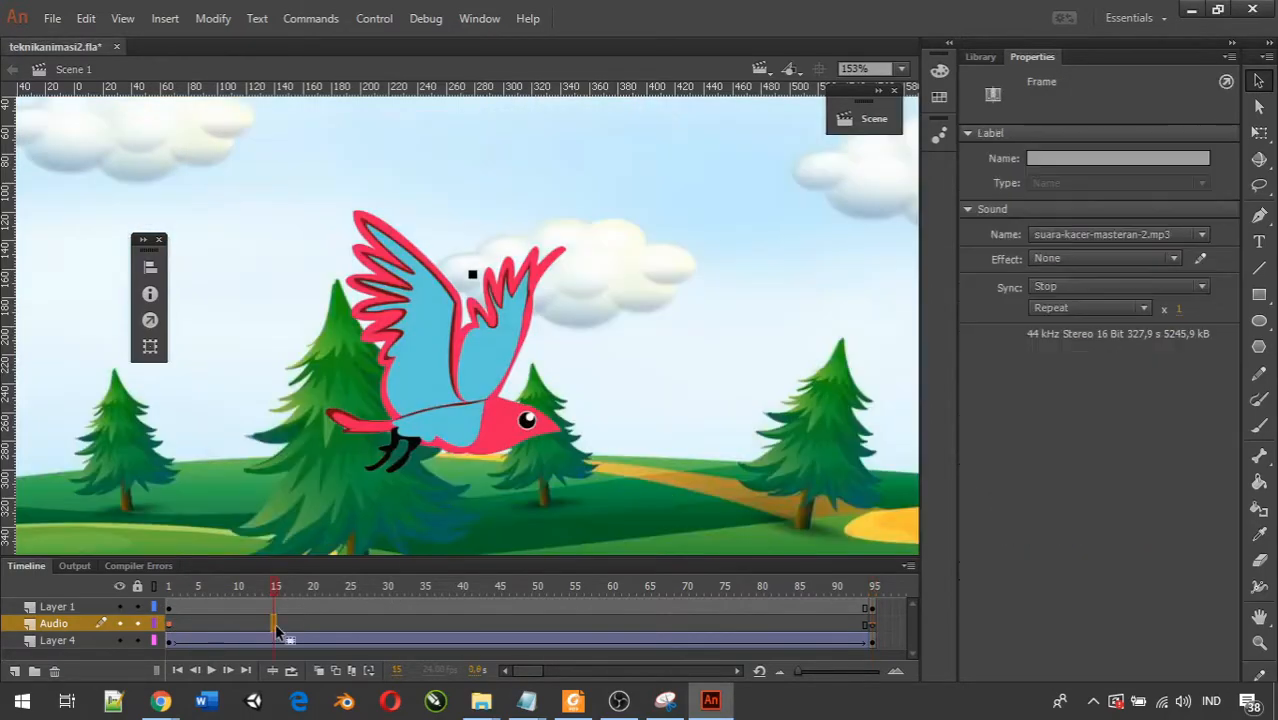
pyautogui.click(170, 624)
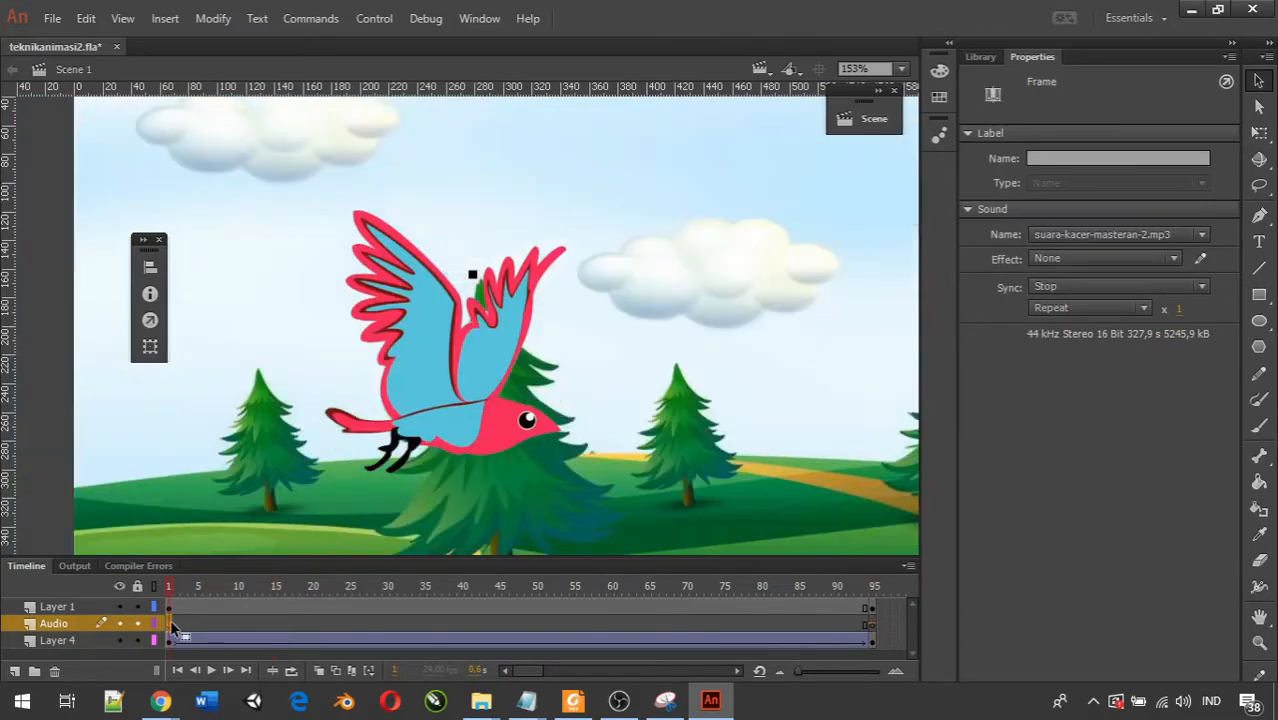
pyautogui.click(1064, 285)
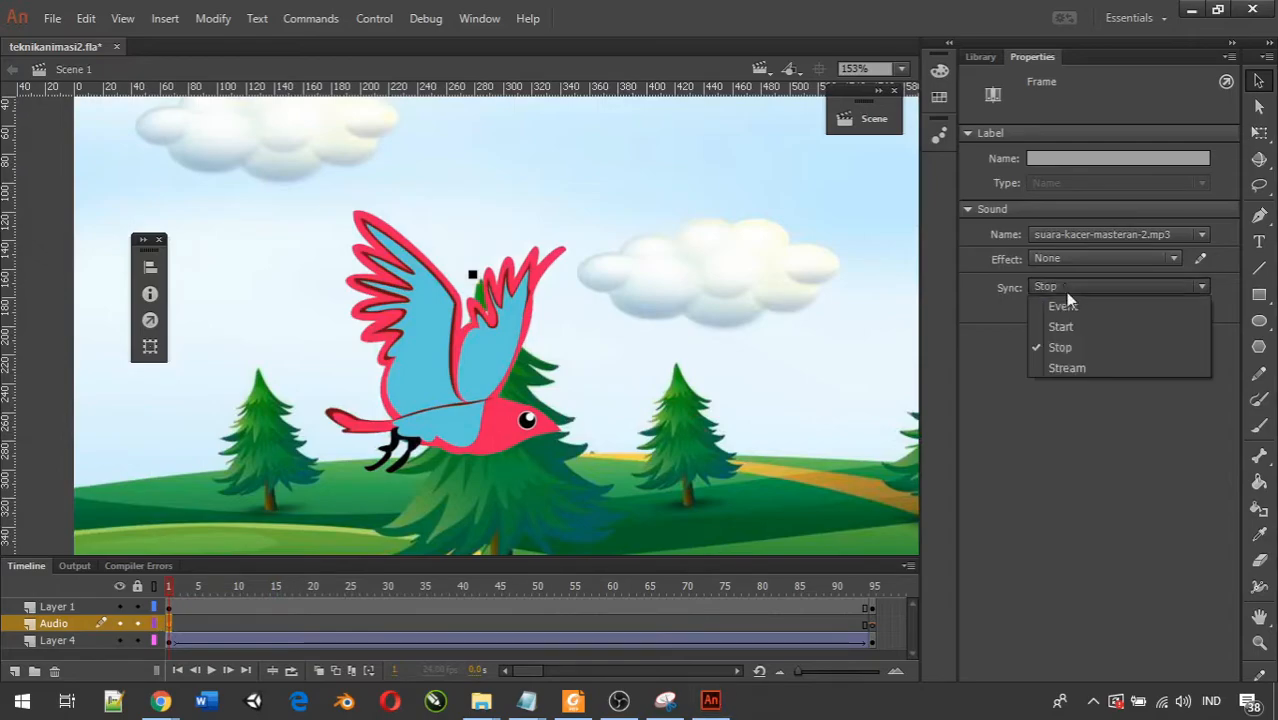
pyautogui.click(1083, 367)
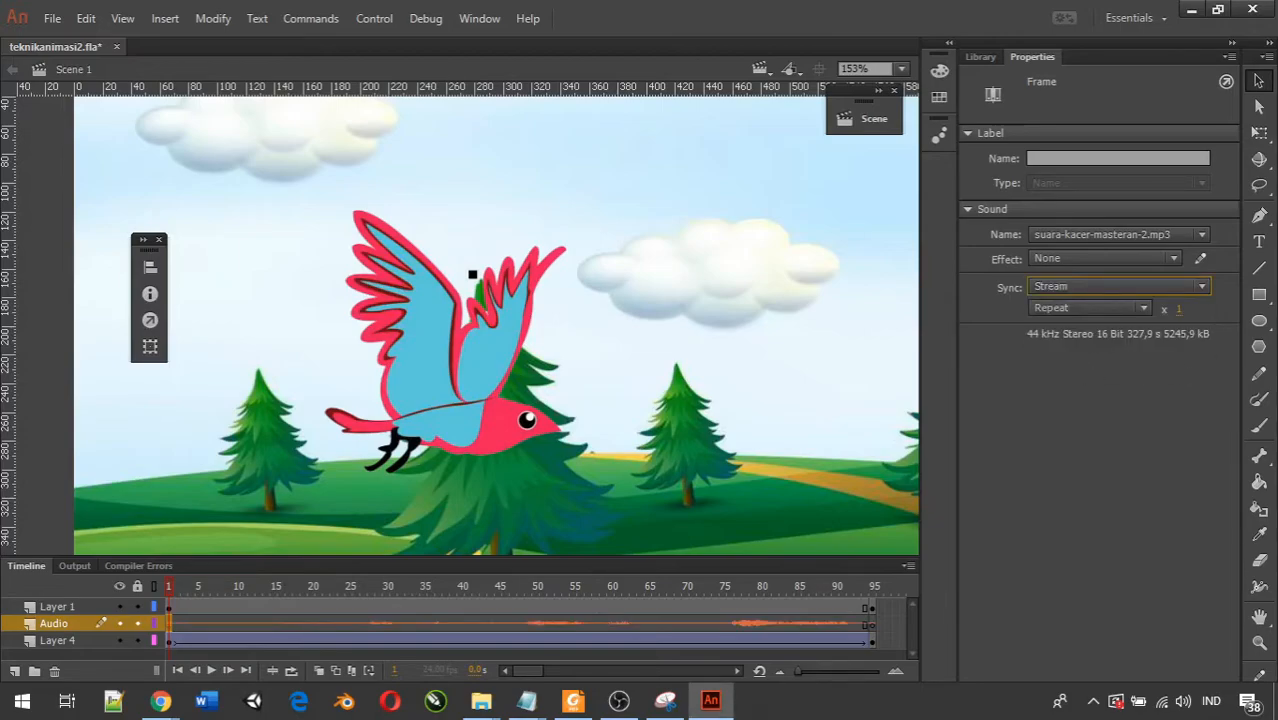
pyautogui.click(619, 701)
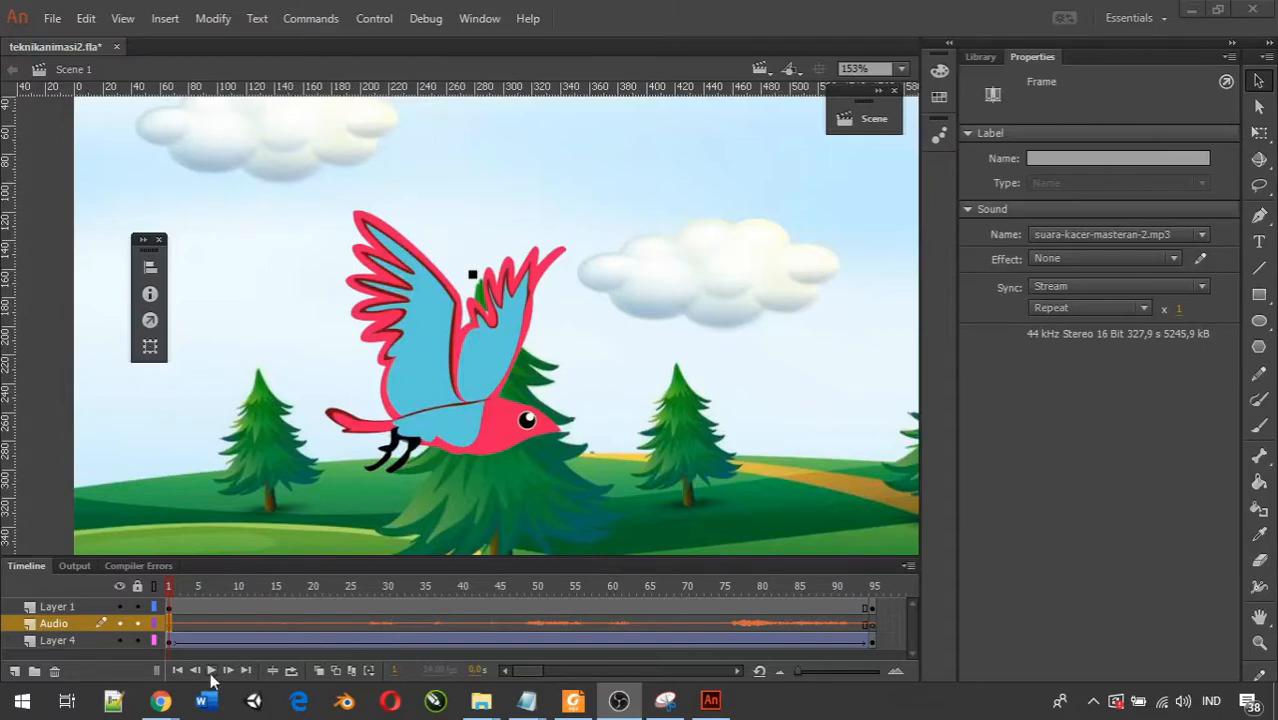
# Step: Scrub and play the timeline to check the Stream setting, and examine the Audio layer's sync options at frame 16
pyautogui.moveTo(171, 585); pyautogui.dragTo(337, 619)
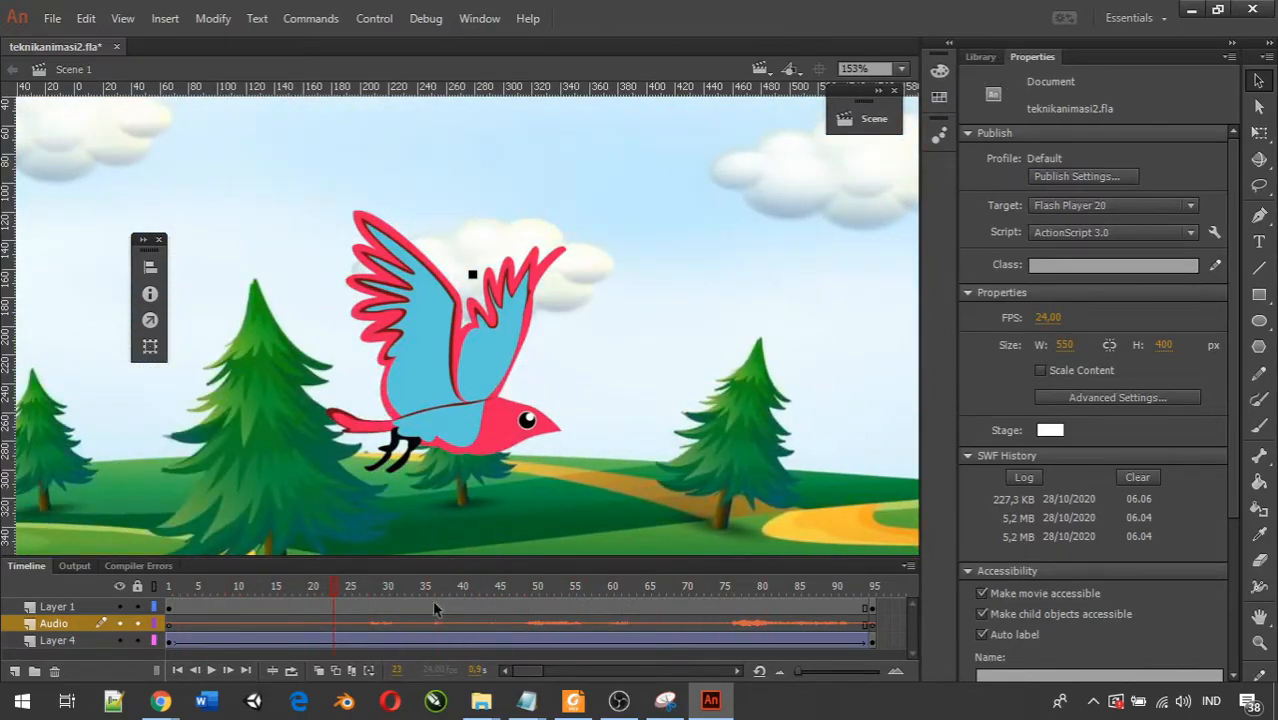
pyautogui.click(281, 623)
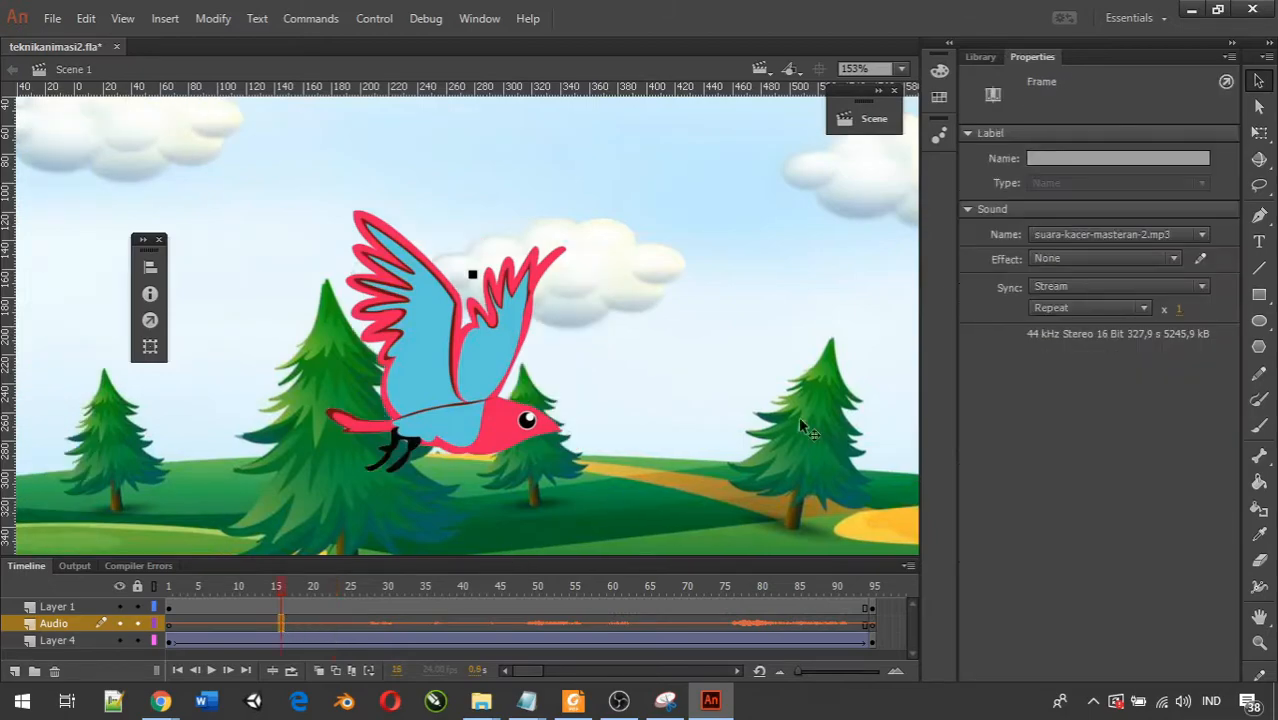
pyautogui.click(1084, 290)
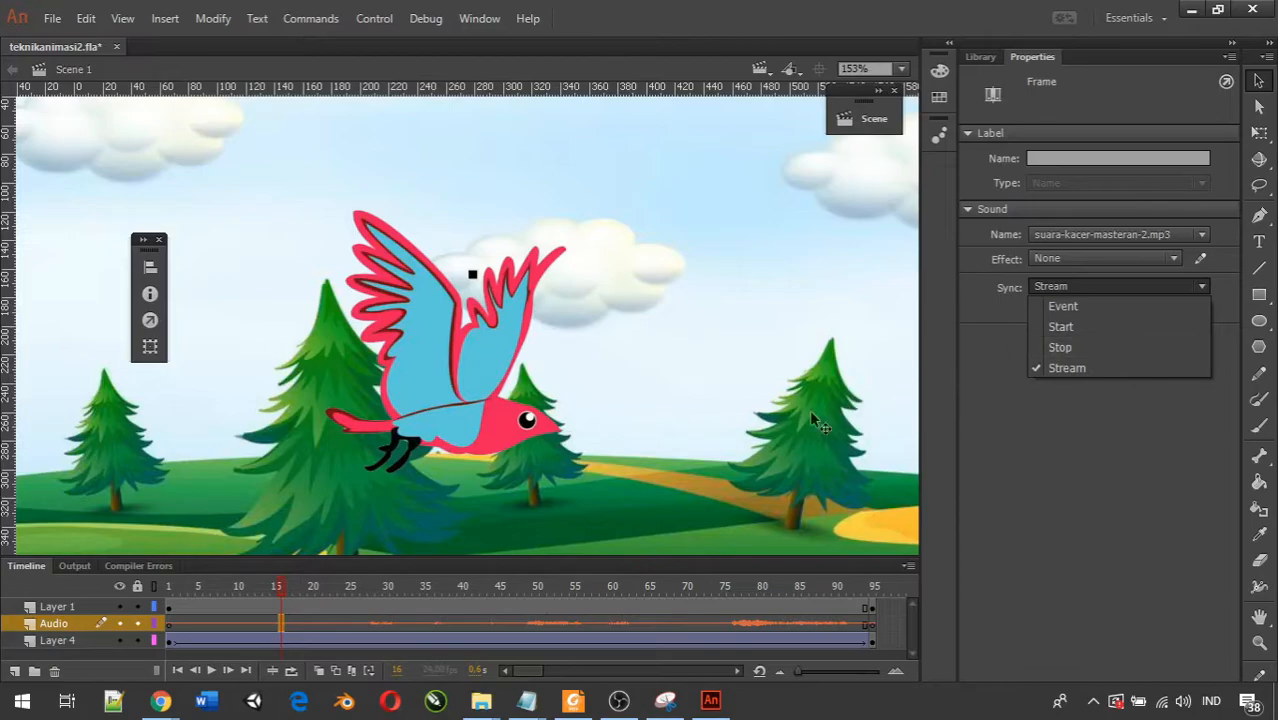
pyautogui.click(303, 593)
pyautogui.press('Return')
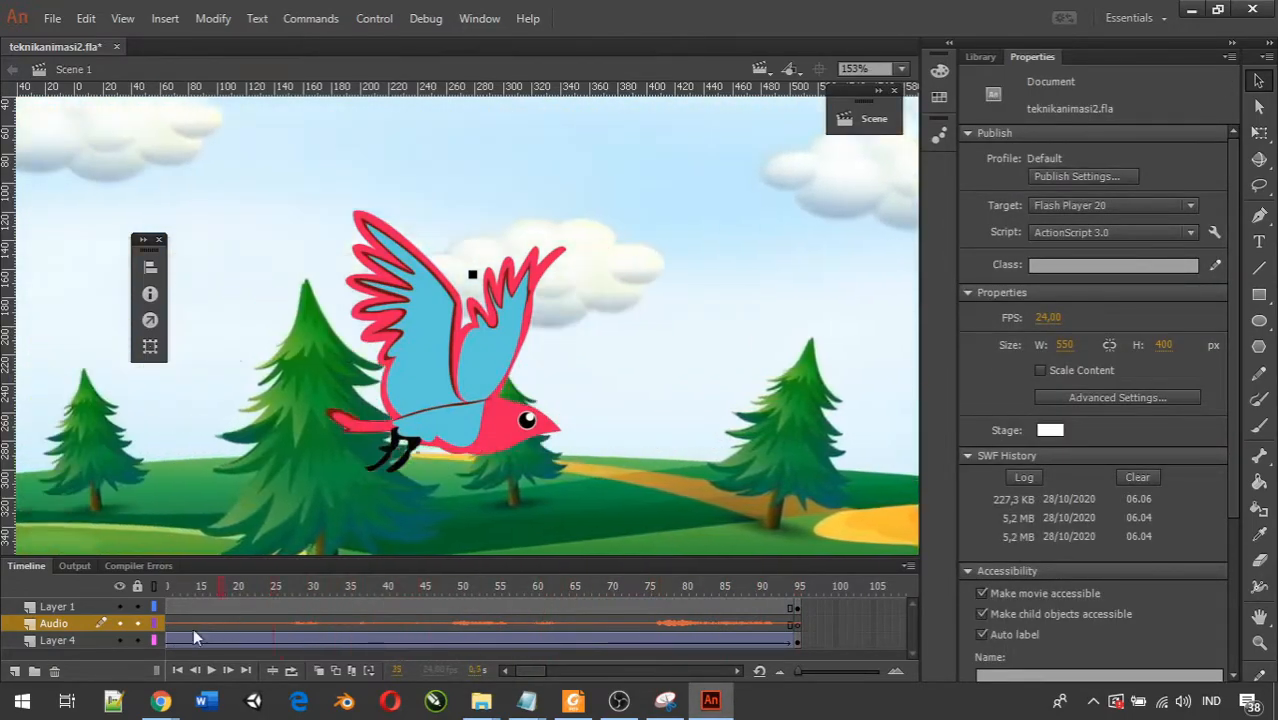
pyautogui.click(239, 603)
pyautogui.moveTo(239, 603); pyautogui.dragTo(267, 594)
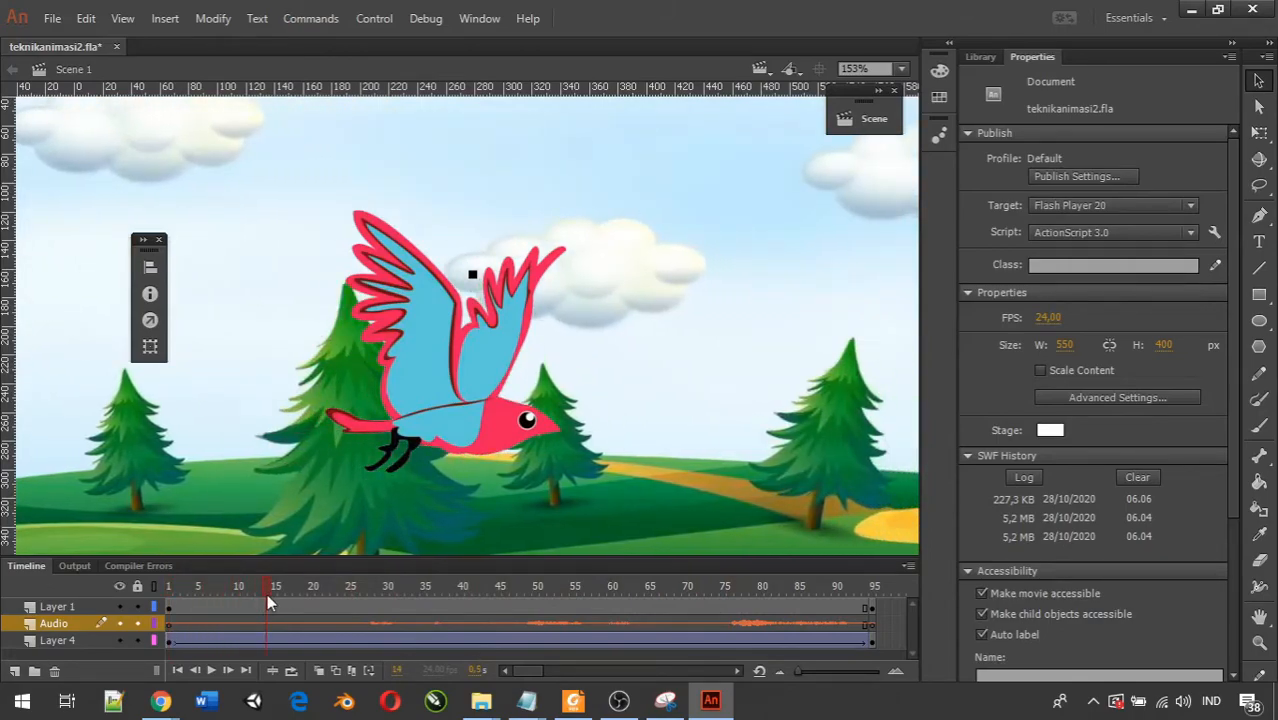
# Step: Select frame 1 of the Audio layer and test the movie to check the Stream sound, closing the preview
pyautogui.click(275, 624)
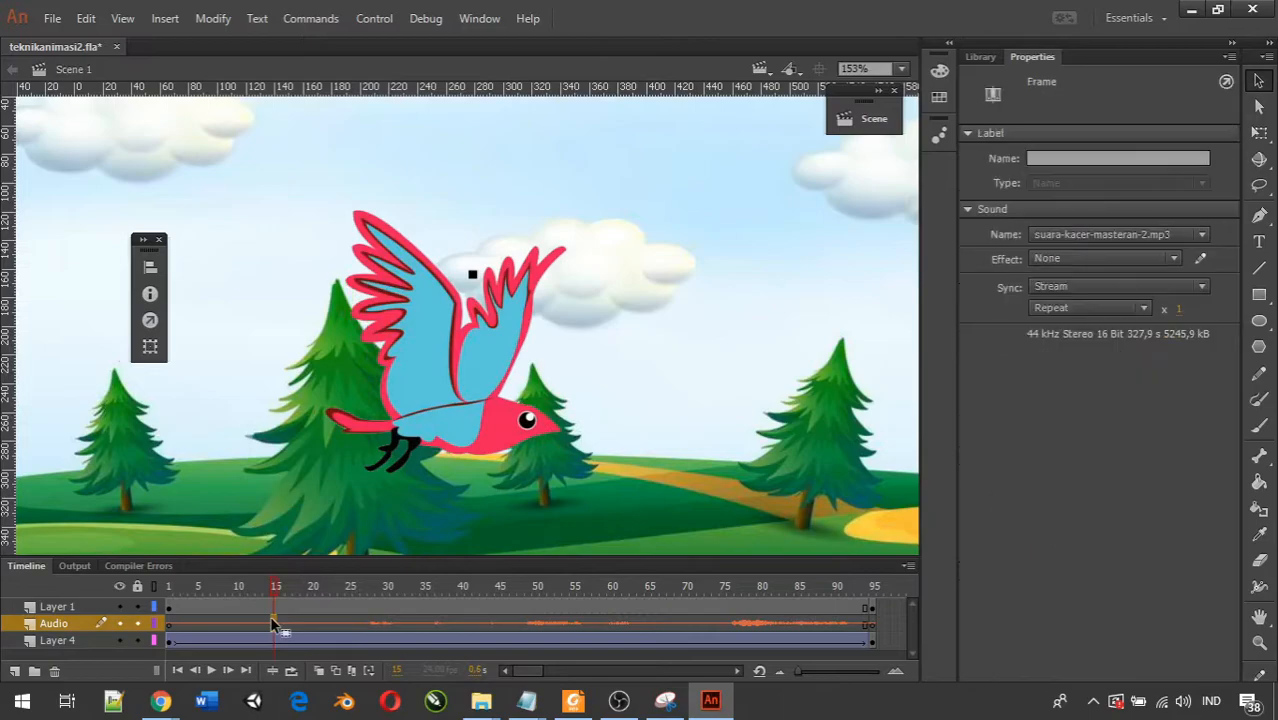
pyautogui.click(172, 624)
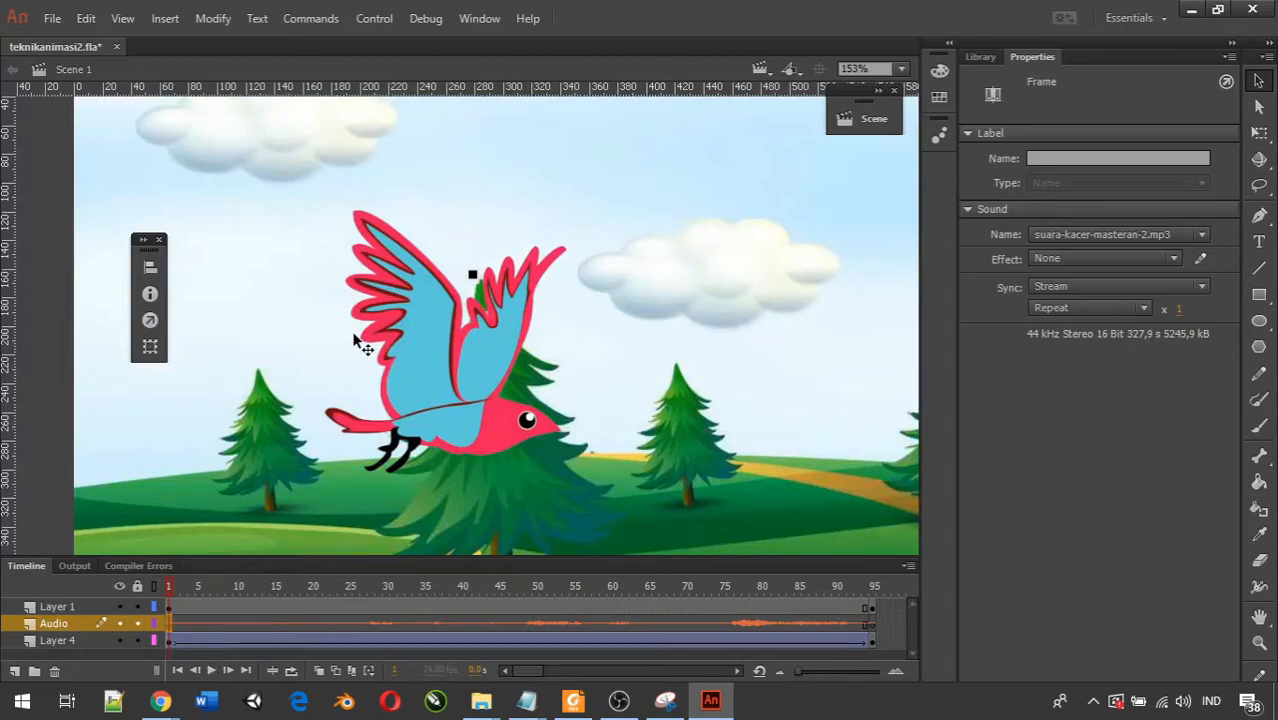
pyautogui.hotkey('ctrl', 'Return')
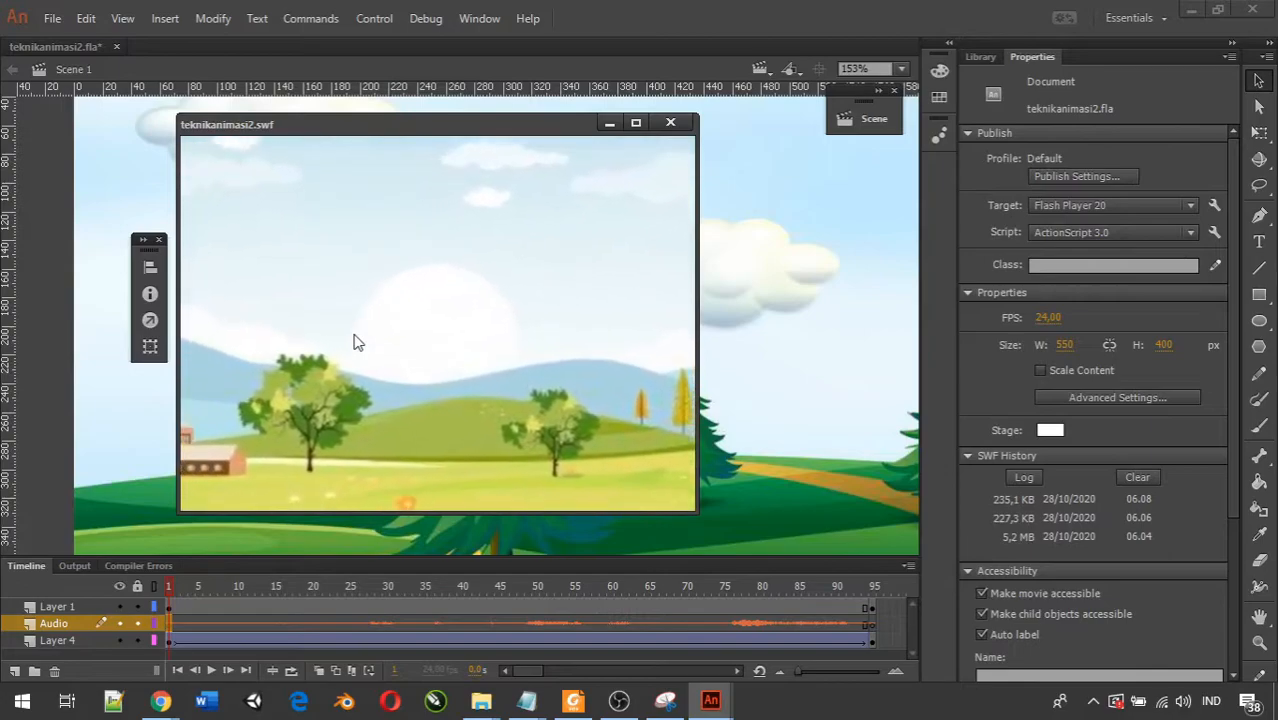
pyautogui.click(657, 124)
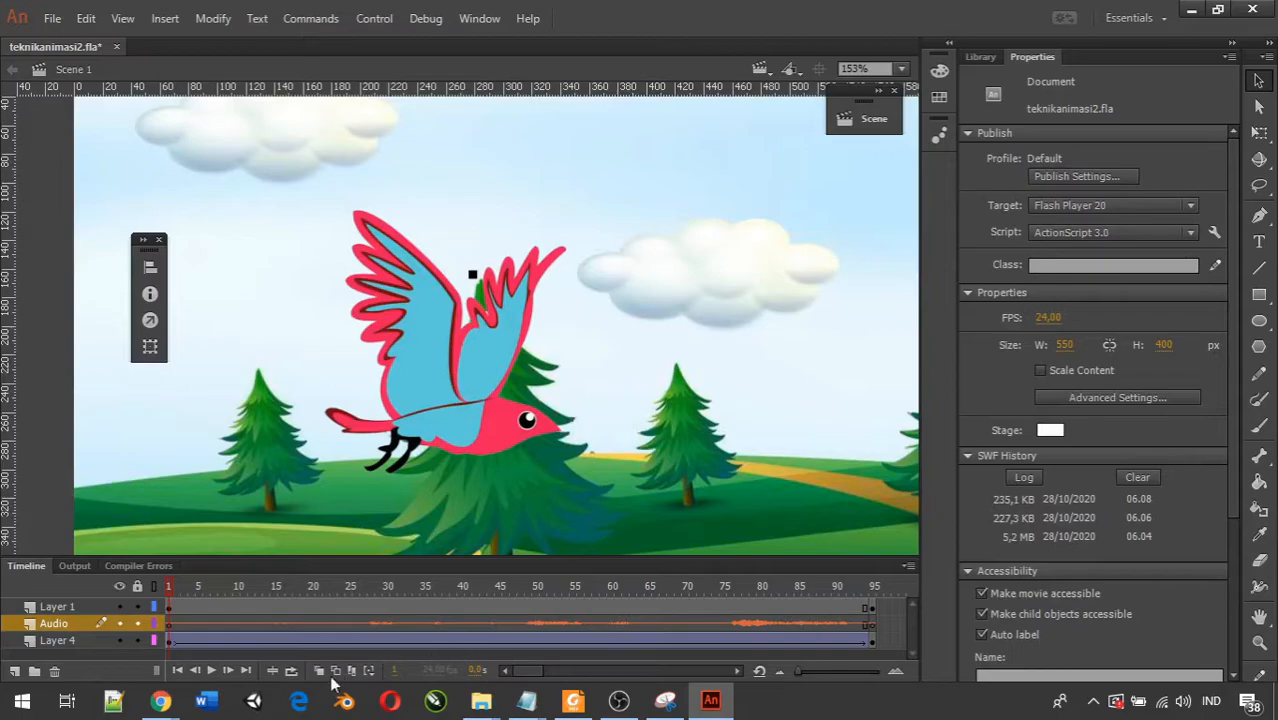
# Step: Select the Audio layer's sound at frame 17 and examine its repeat and sync options, keeping Repeat and Stream
pyautogui.moveTo(172, 588); pyautogui.dragTo(490, 584)
pyautogui.click(286, 626)
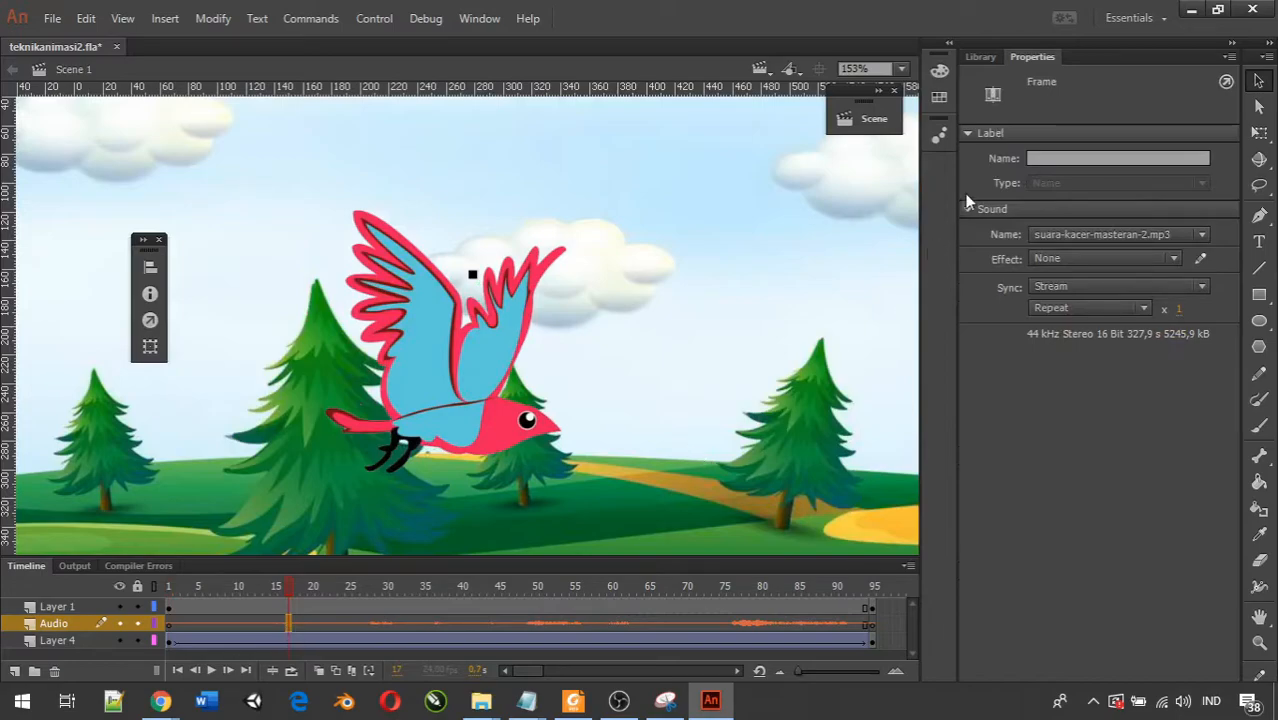
pyautogui.click(1068, 310)
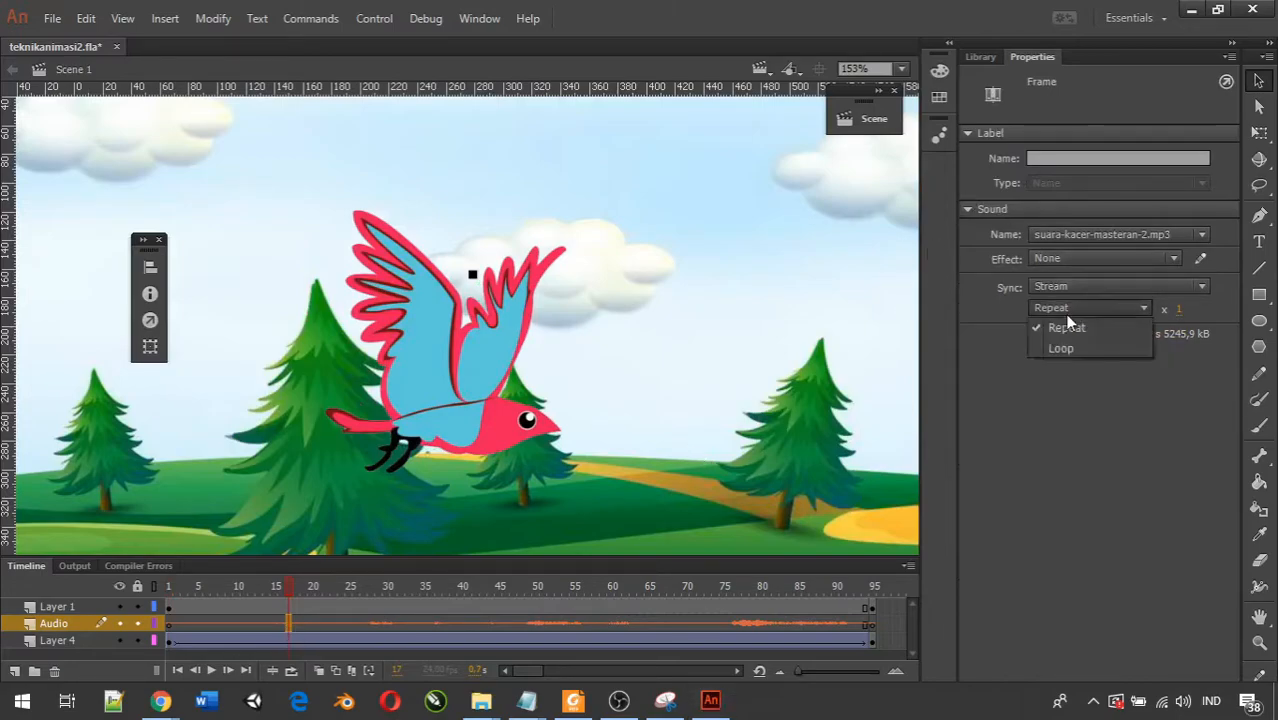
pyautogui.click(1043, 438)
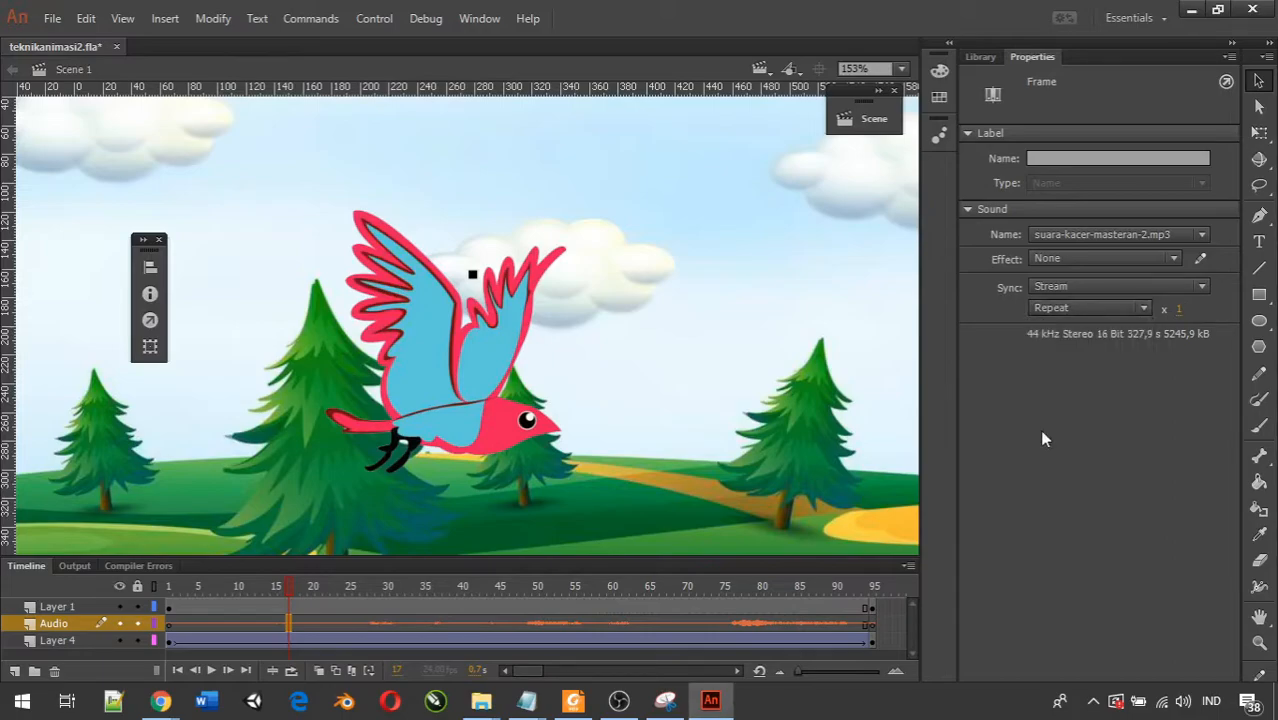
pyautogui.click(1088, 285)
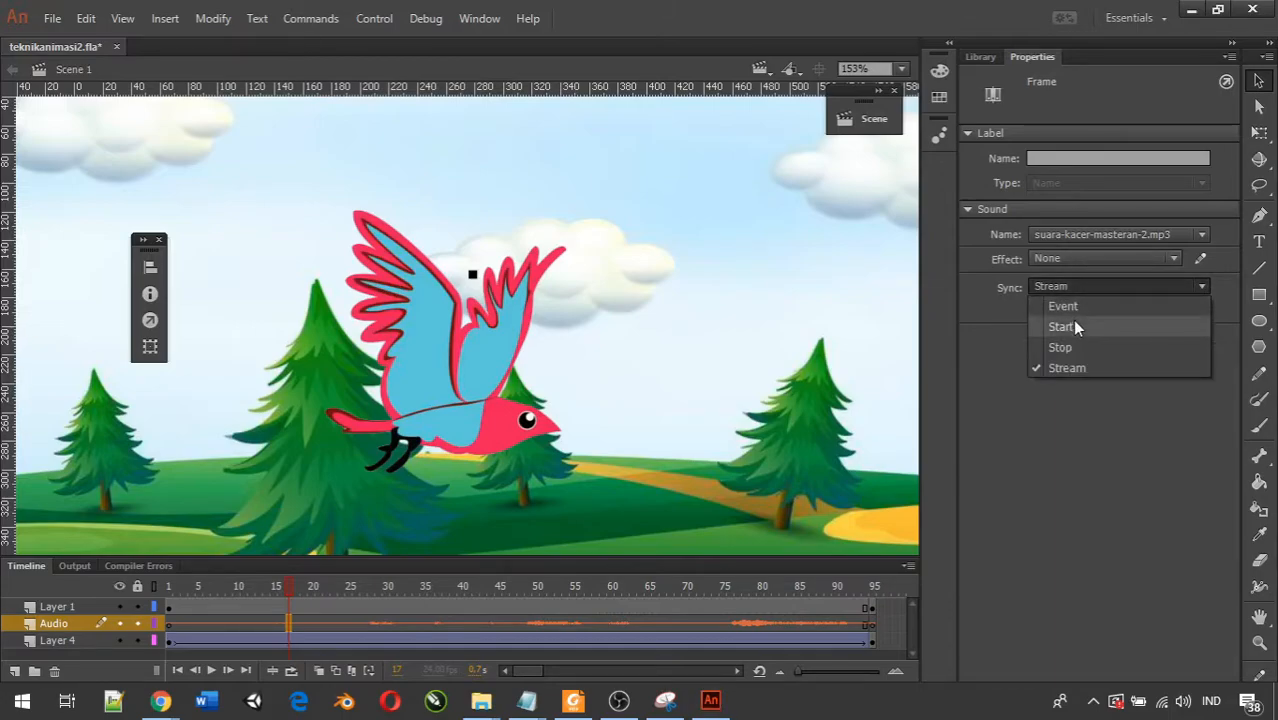
pyautogui.click(1132, 486)
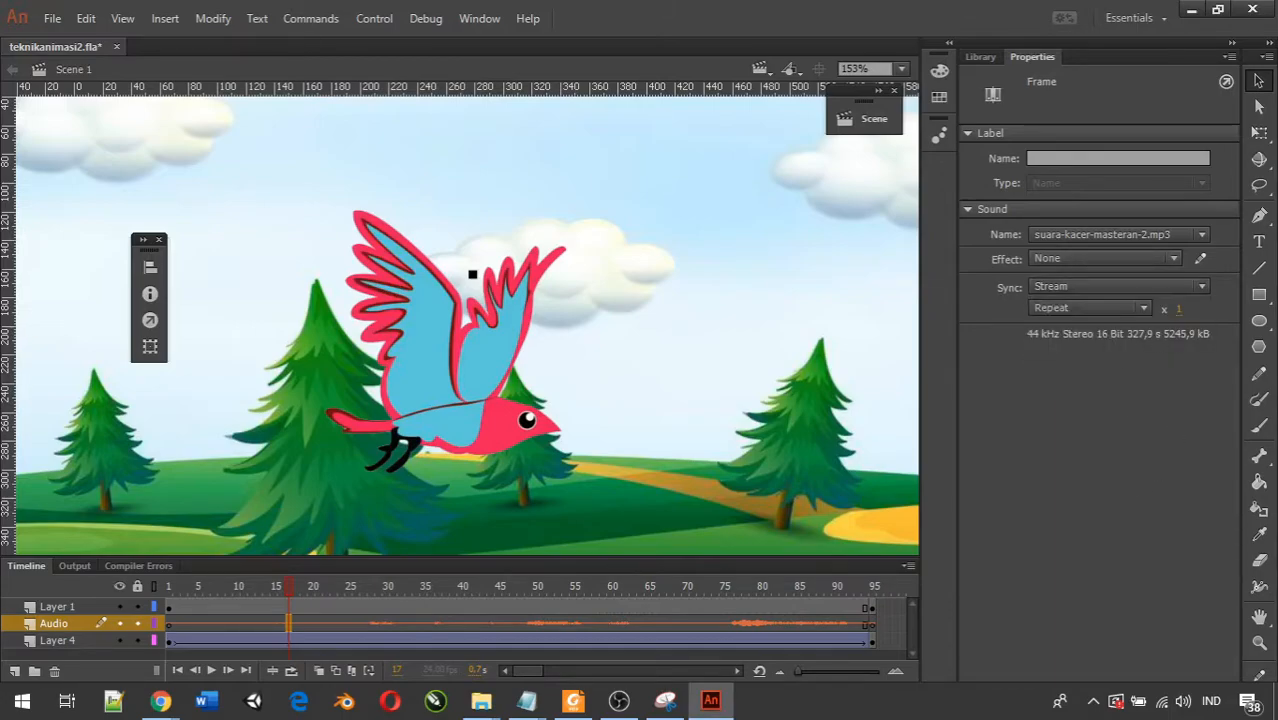
# Step: Compare the Repeat and Loop choices and the repeat count of the Audio layer's sound, then review its sync options
pyautogui.click(1143, 308)
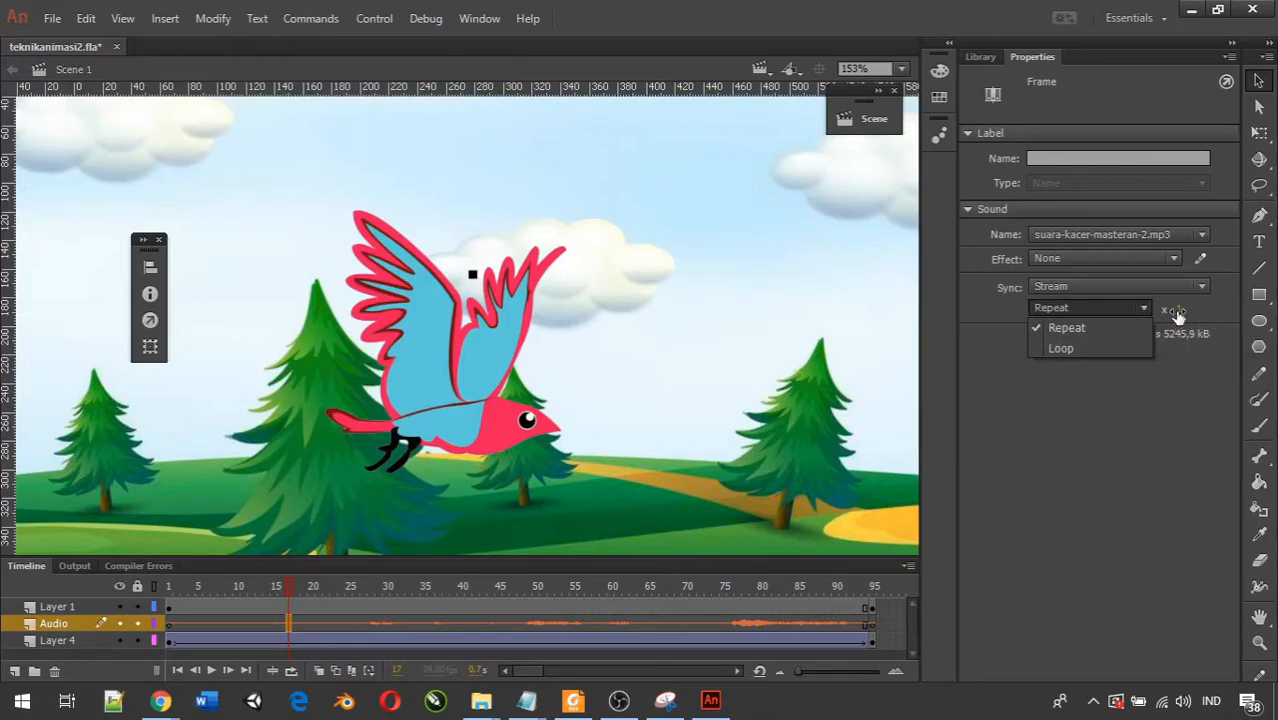
pyautogui.click(1178, 387)
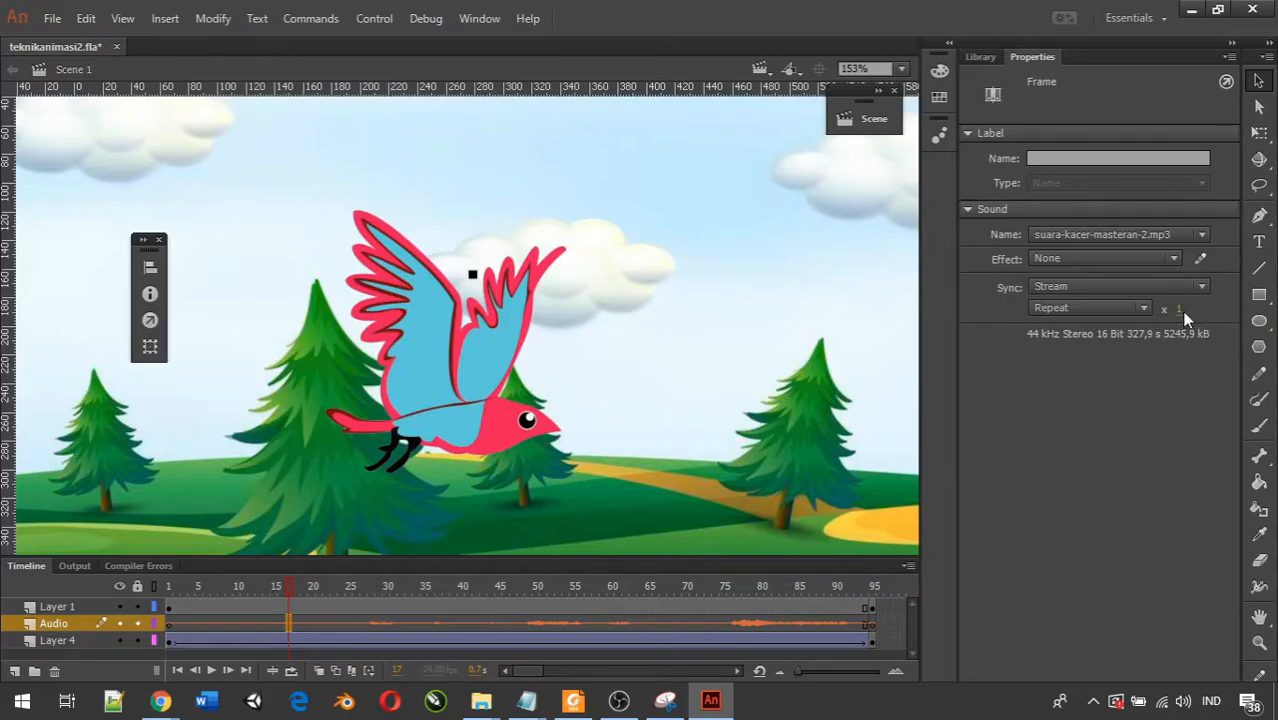
pyautogui.click(1140, 309)
pyautogui.click(1122, 322)
pyautogui.click(1134, 315)
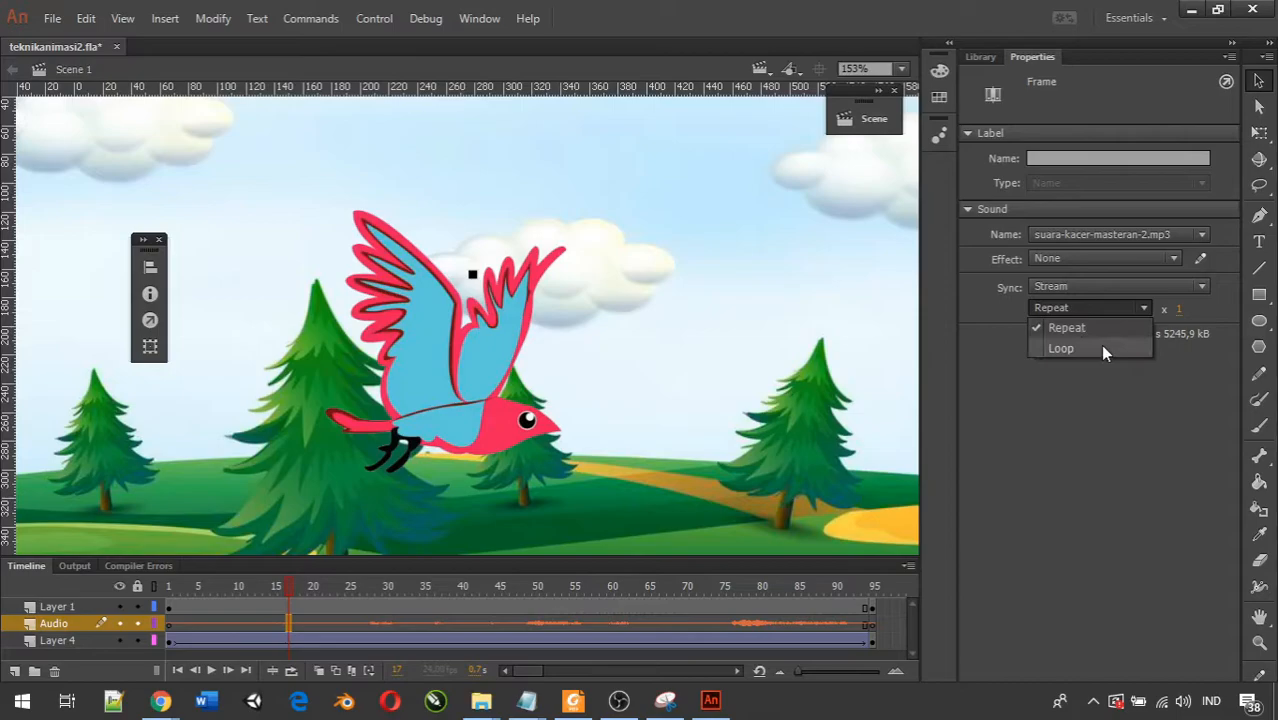
pyautogui.click(1061, 418)
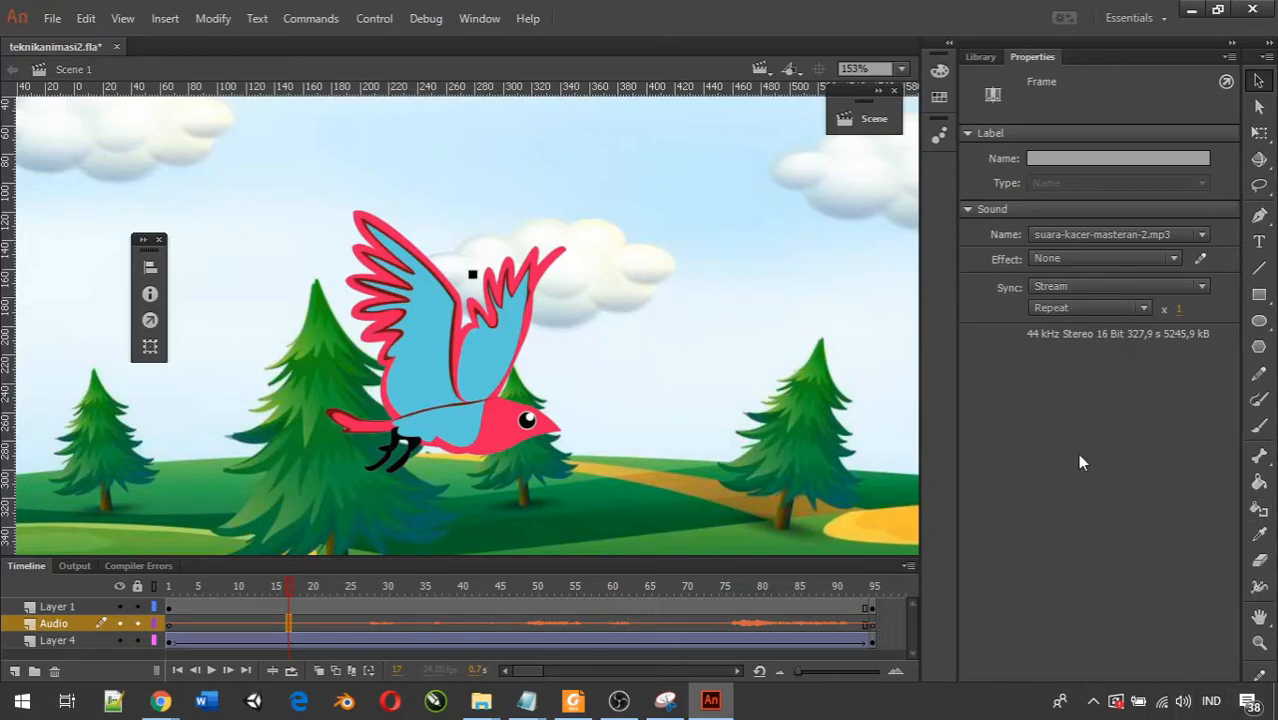
pyautogui.click(1053, 289)
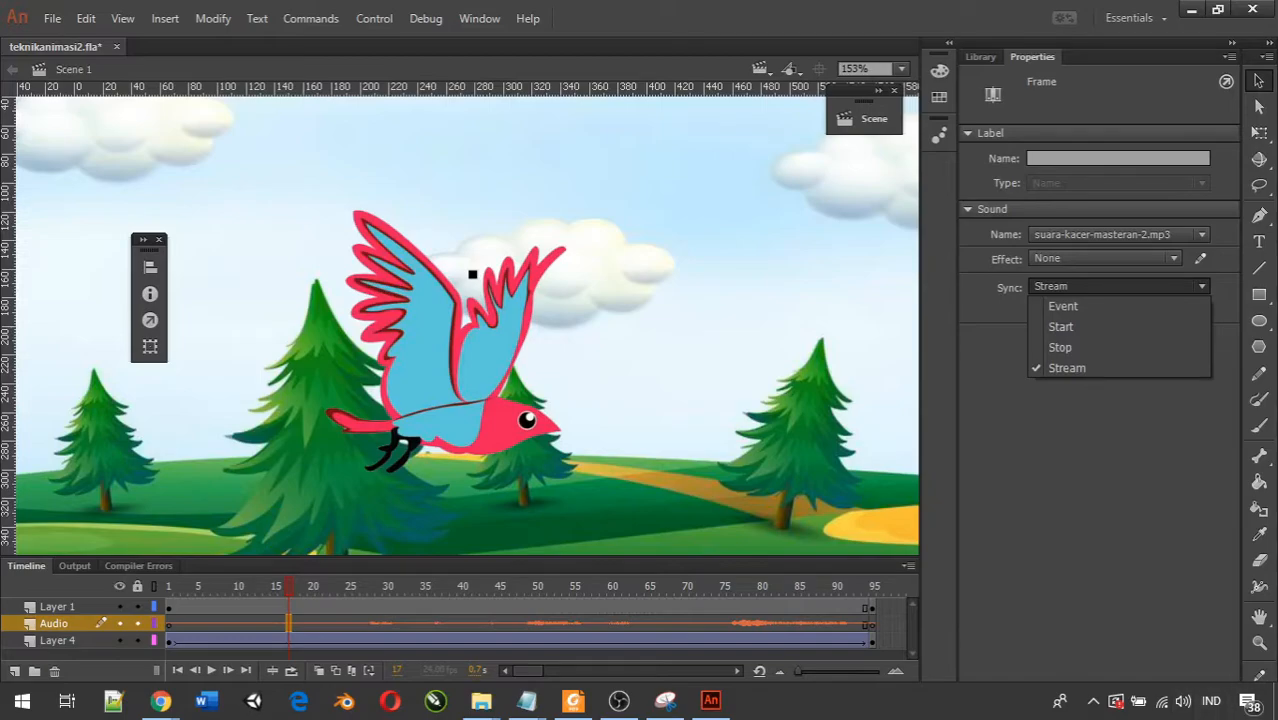
pyautogui.click(619, 701)
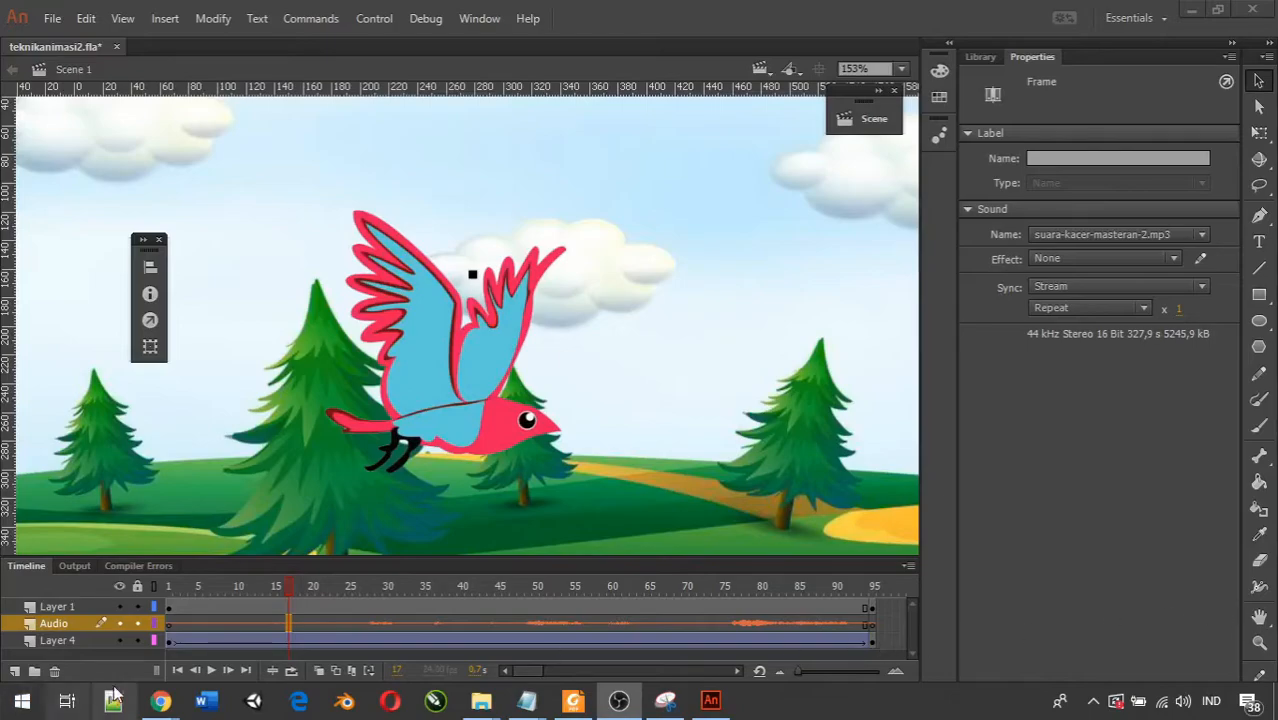
# Step: Set the sync of the Audio layer's sound to Stop
pyautogui.click(288, 622)
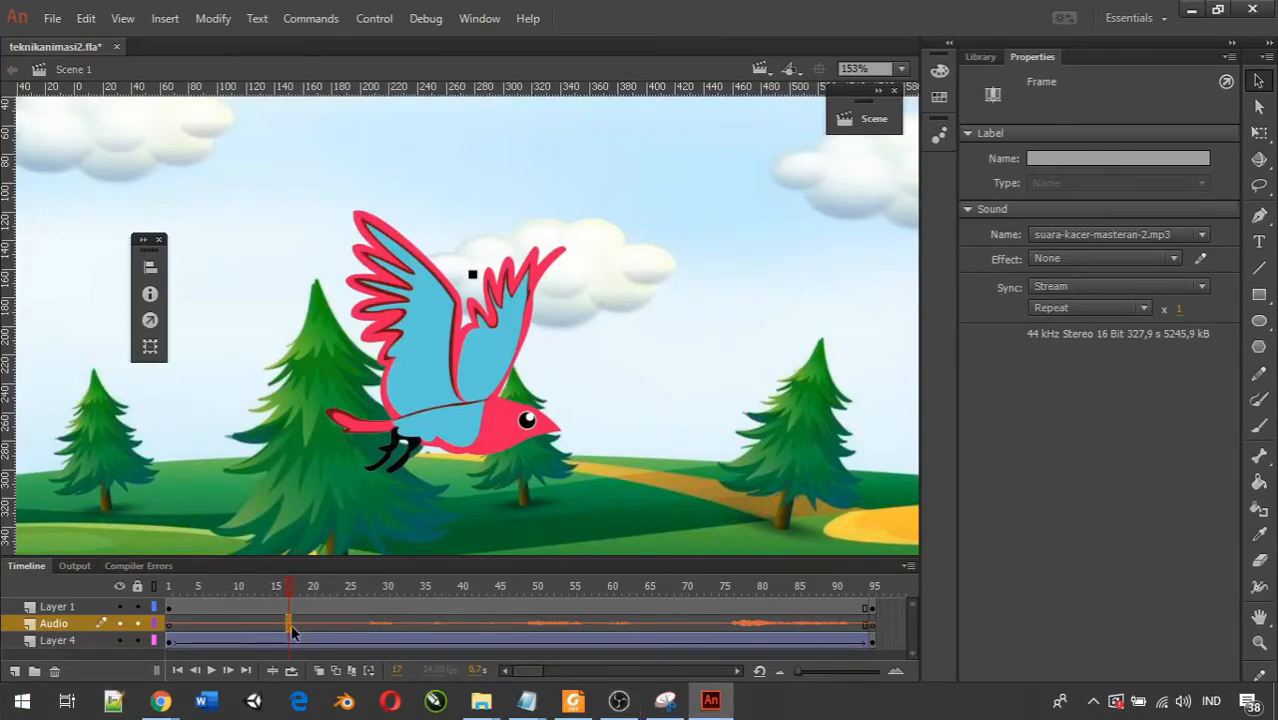
pyautogui.click(1063, 288)
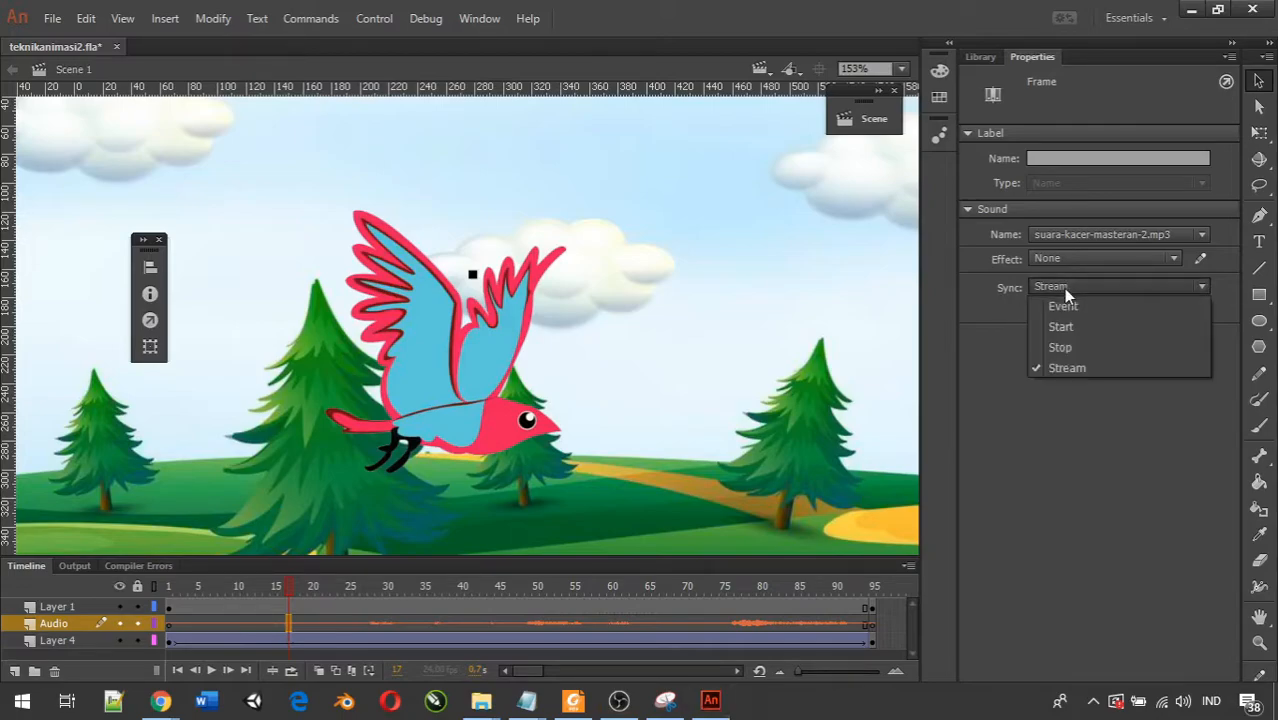
pyautogui.click(1079, 344)
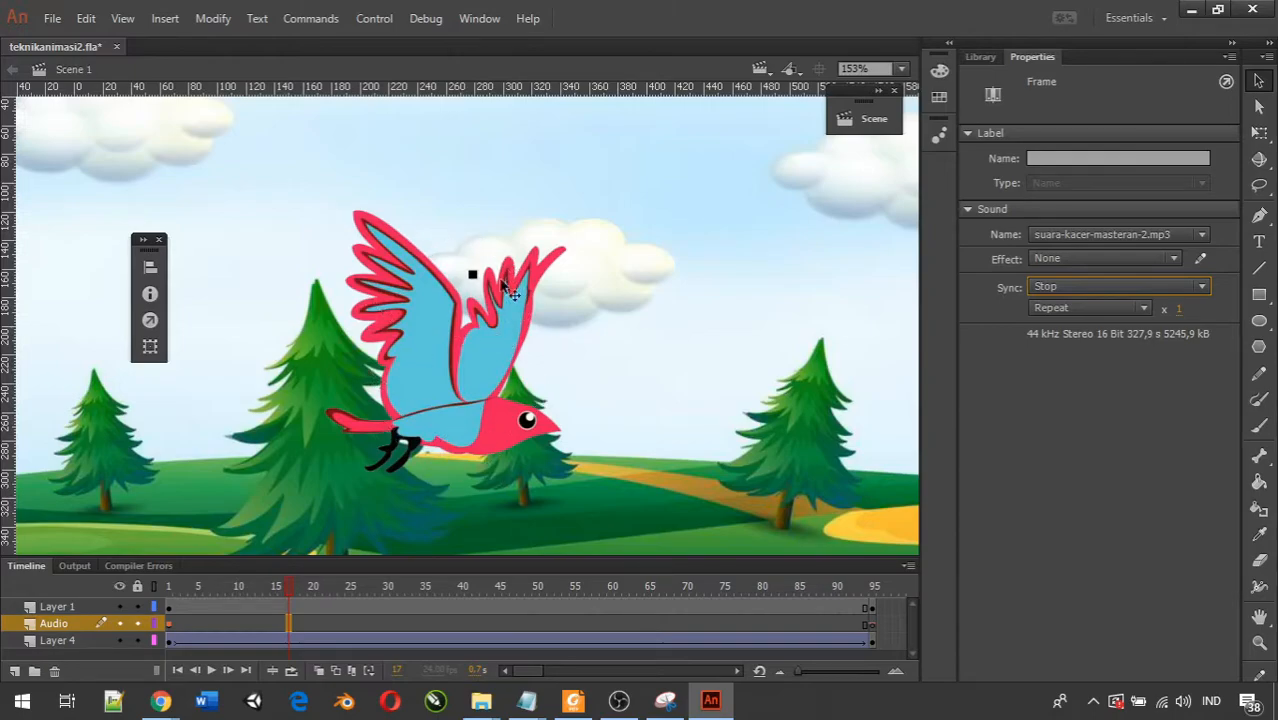
# Step: Open the FlyingBird symbol for editing and add a new layer above Layer 1 in its timeline
pyautogui.click(984, 56)
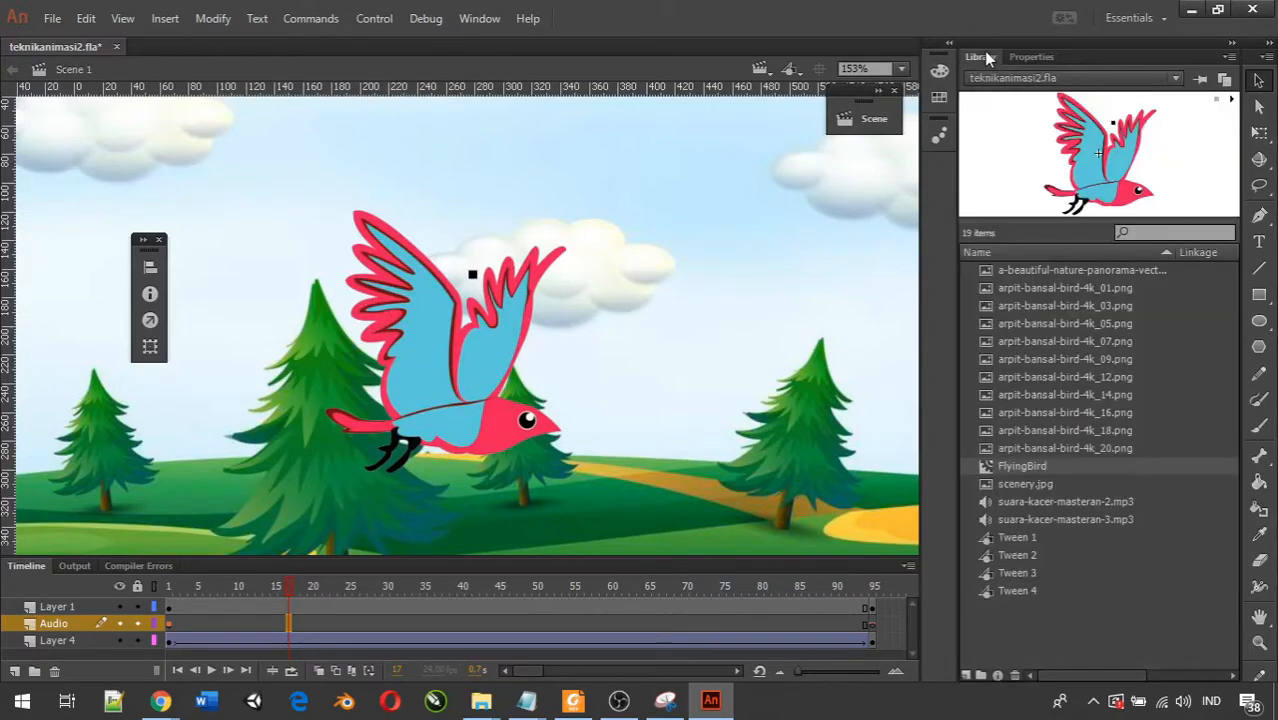
pyautogui.doubleClick(989, 468)
pyautogui.scroll(-3, 272, 612)
pyautogui.scroll(3, 272, 612)
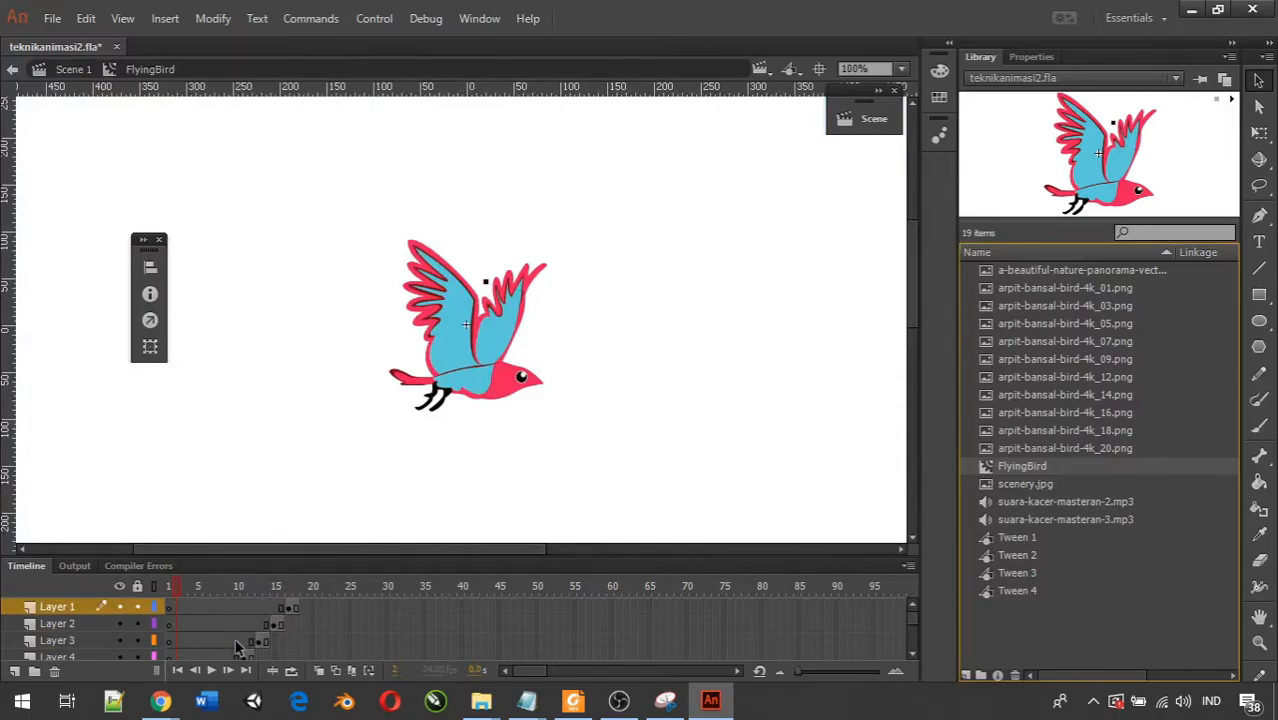
pyautogui.click(240, 588)
pyautogui.moveTo(240, 584); pyautogui.dragTo(145, 589)
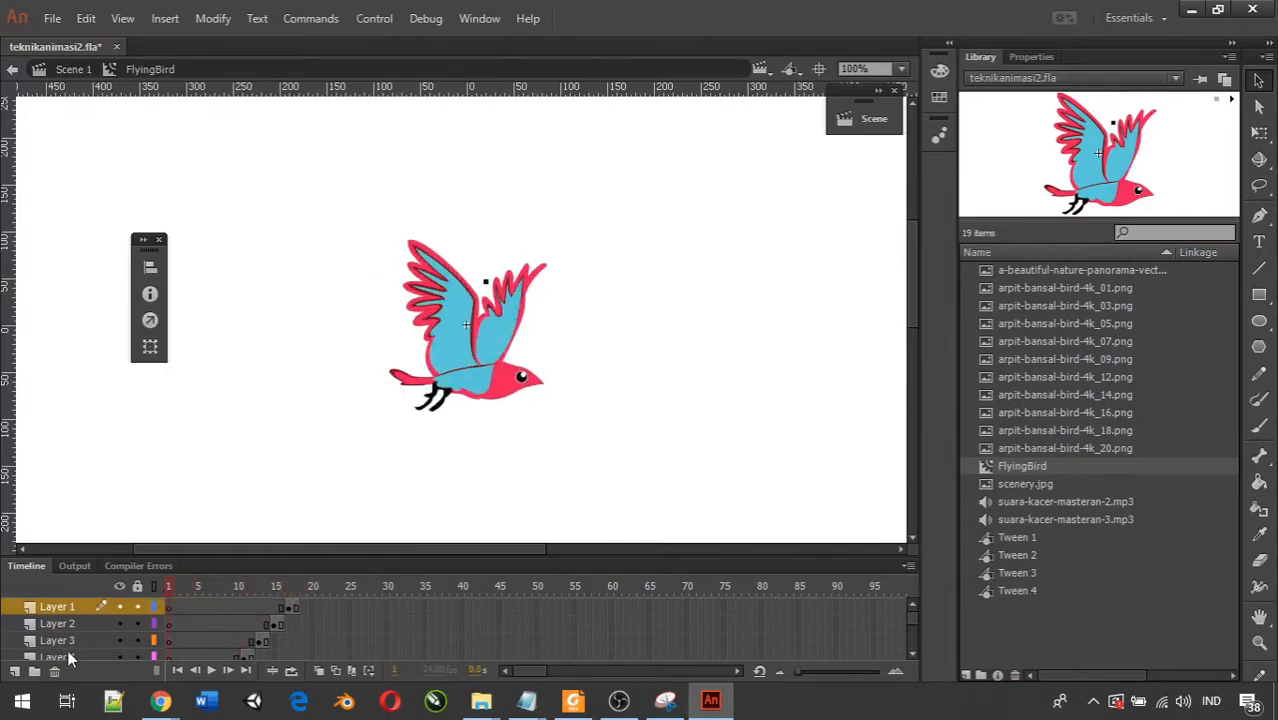
pyautogui.click(15, 670)
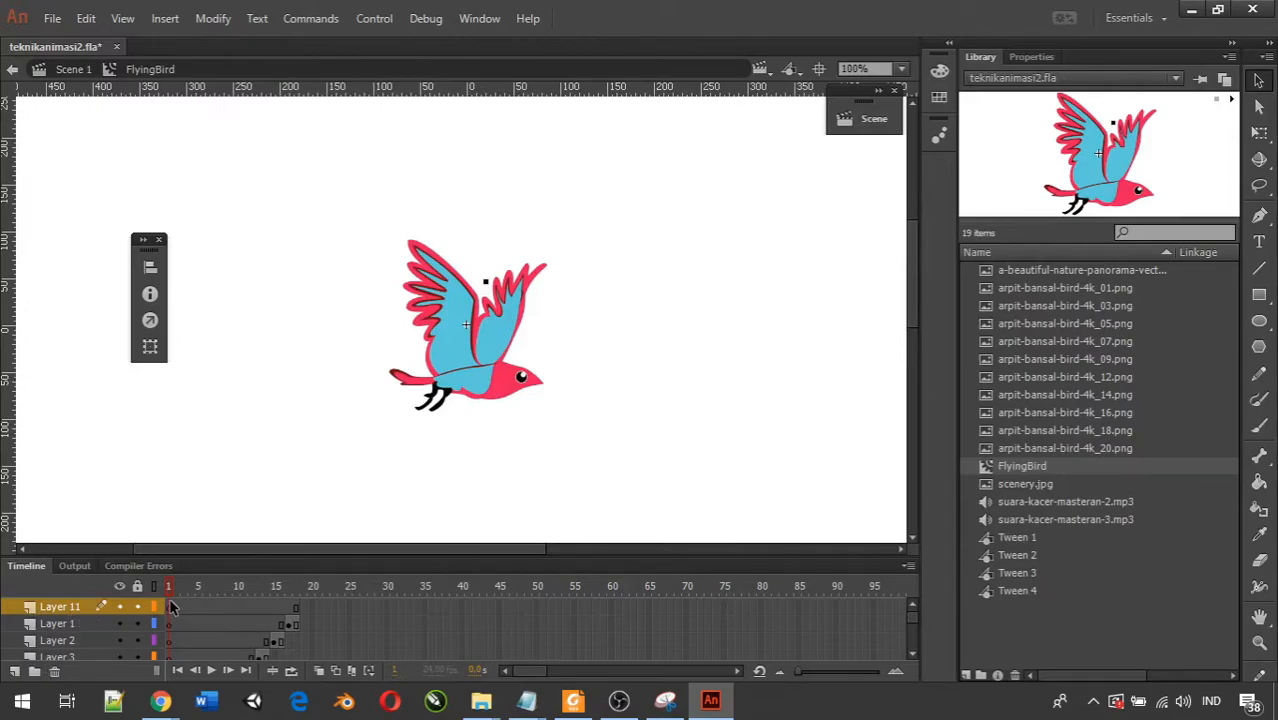
# Step: Place suara-kacer-masteran-2.mp3 from the library on frame 1 of the symbol's new layer
pyautogui.click(295, 607)
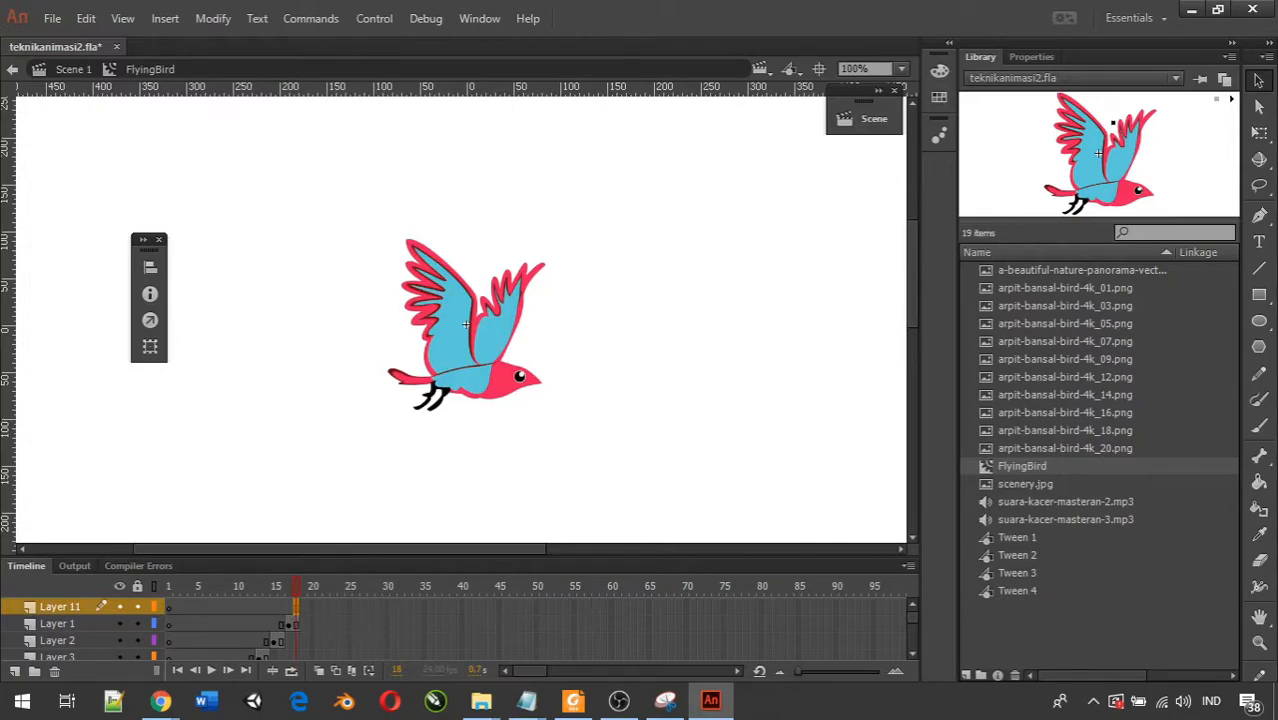
pyautogui.click(619, 701)
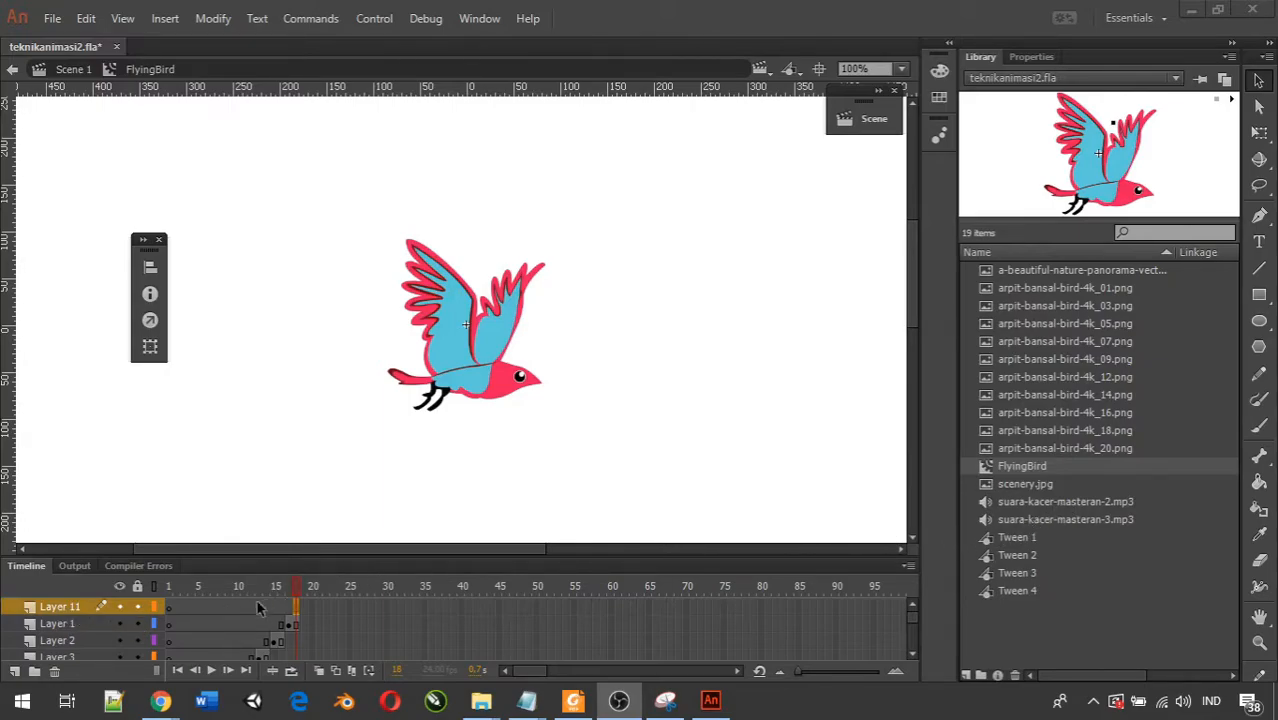
pyautogui.click(169, 607)
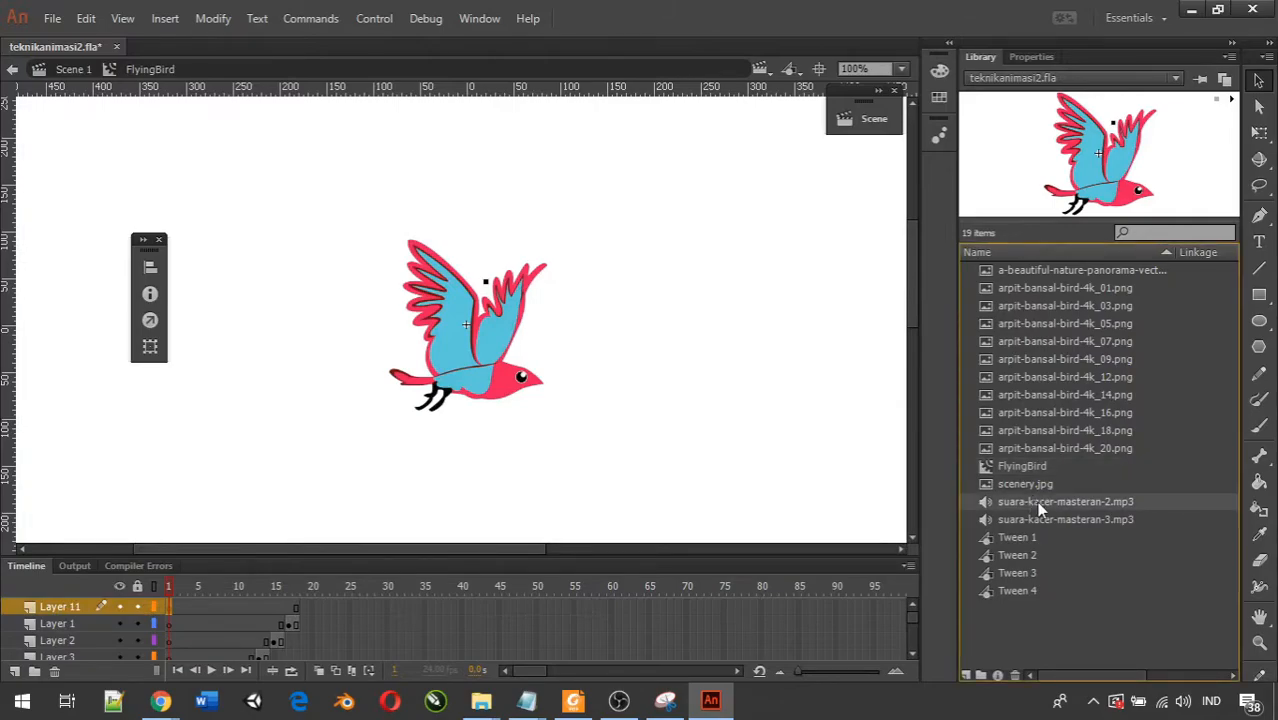
pyautogui.moveTo(1036, 501); pyautogui.dragTo(494, 374)
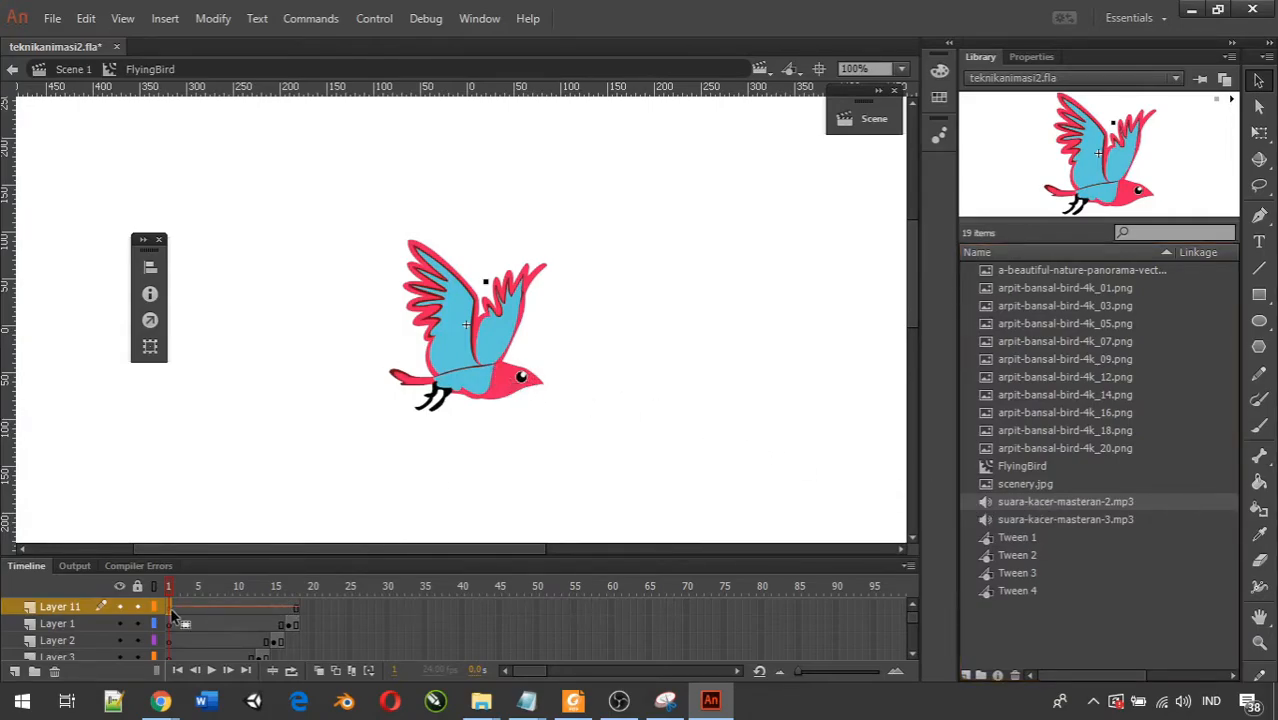
# Step: Play and scrub the FlyingBird timeline to check the sound, and view the sound's properties at frame 5 of the new layer
pyautogui.click(211, 670)
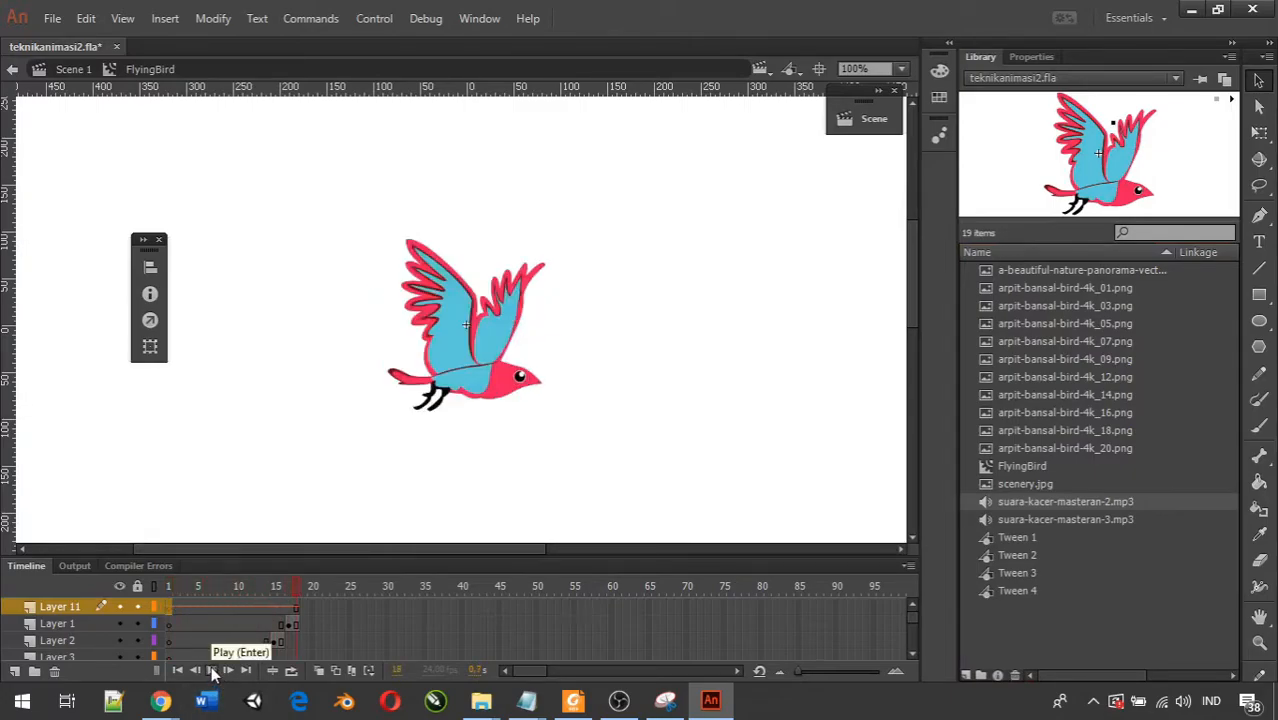
pyautogui.click(211, 670)
pyautogui.moveTo(198, 585)
pyautogui.mouseDown()
pyautogui.moveTo(184, 579)
pyautogui.moveTo(295, 569)
pyautogui.moveTo(174, 586)
pyautogui.mouseUp()
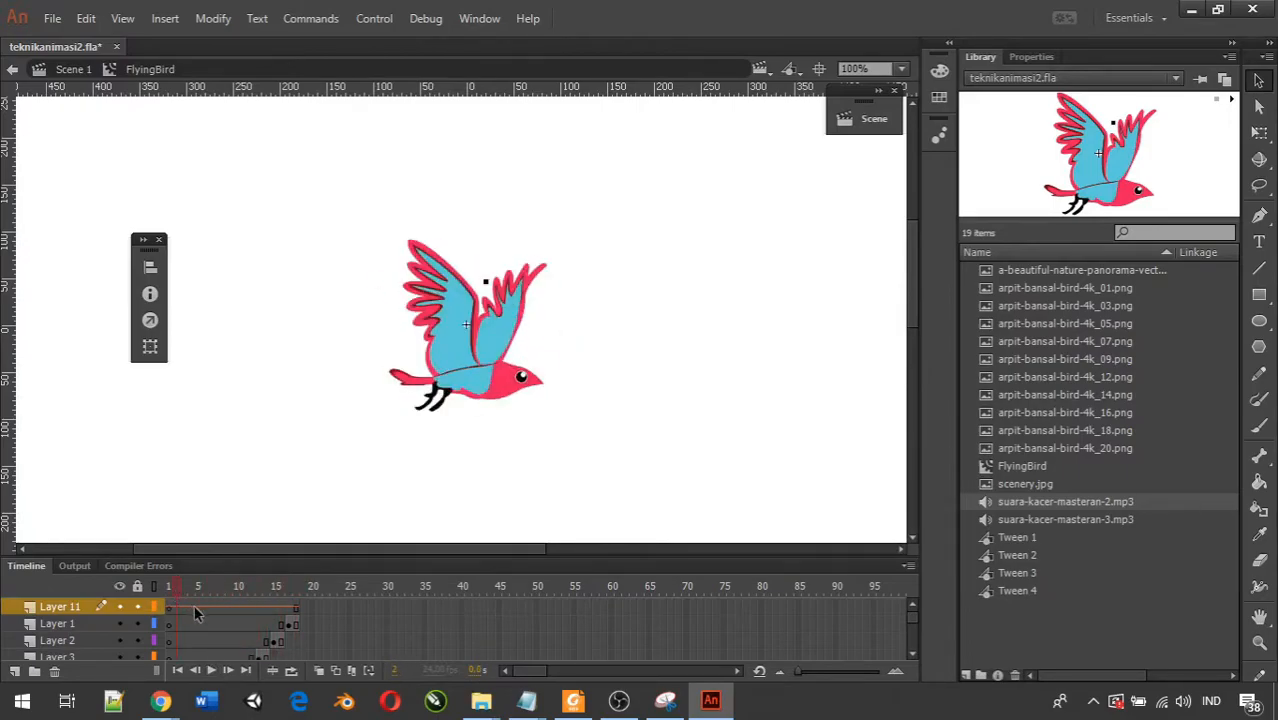
pyautogui.click(197, 607)
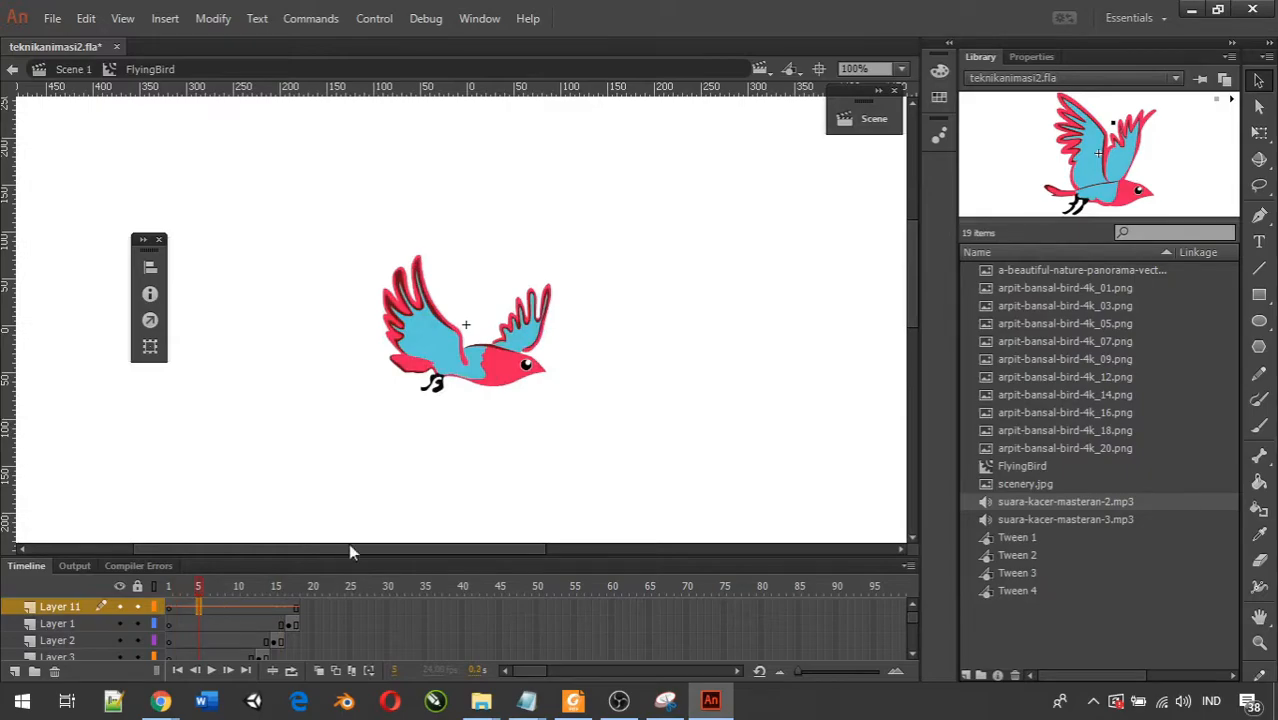
pyautogui.click(1030, 57)
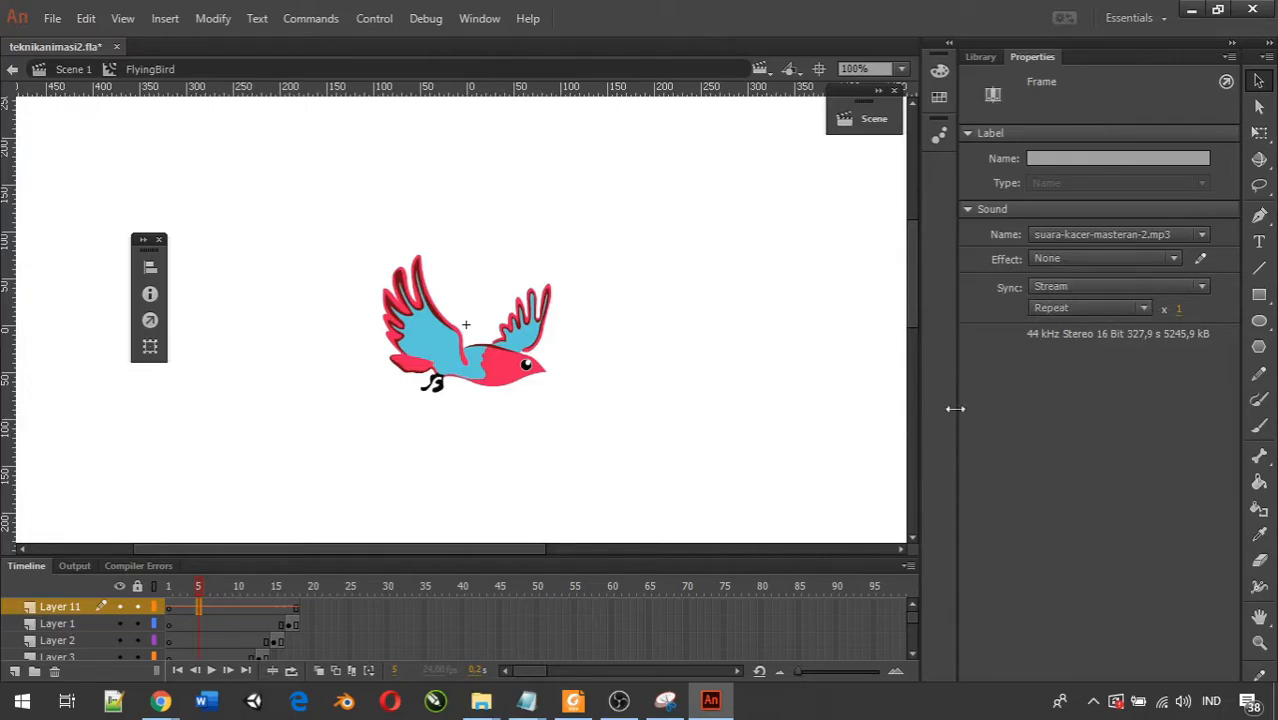
# Step: Set the sync of the sound on the FlyingBird symbol's Layer 11 to Event, and test the saved movie
pyautogui.click(1092, 288)
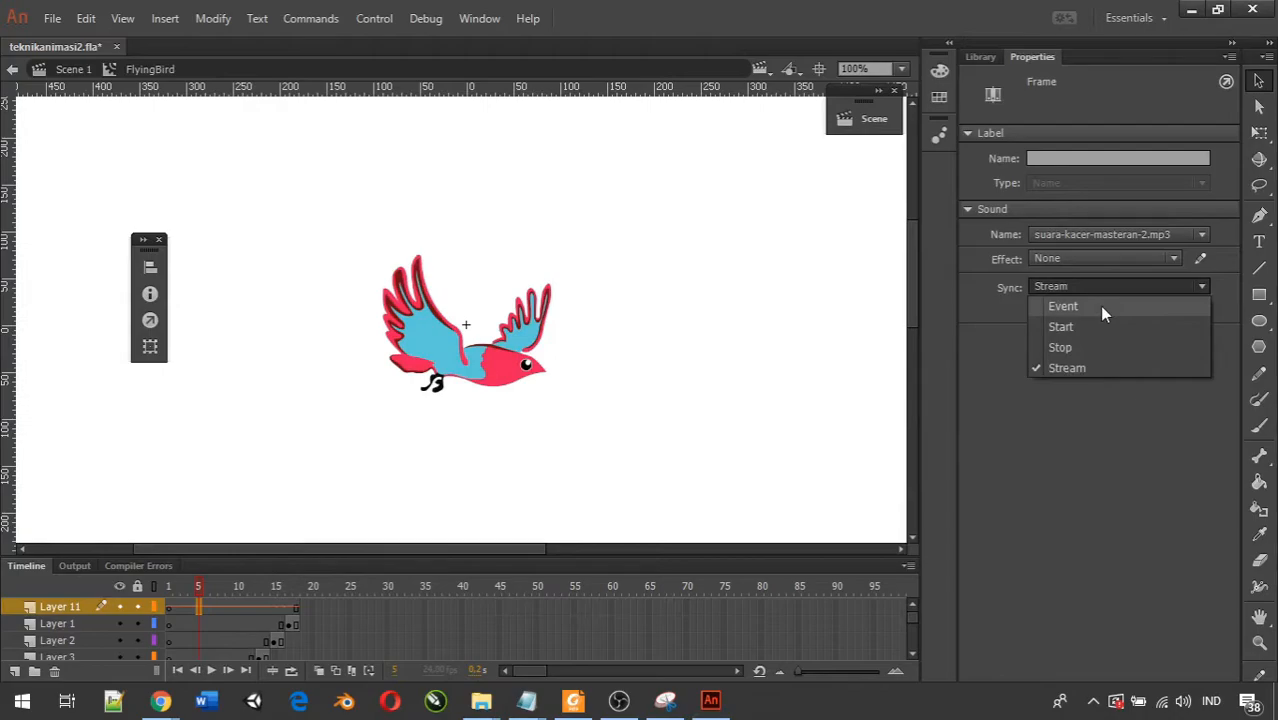
pyautogui.click(1101, 308)
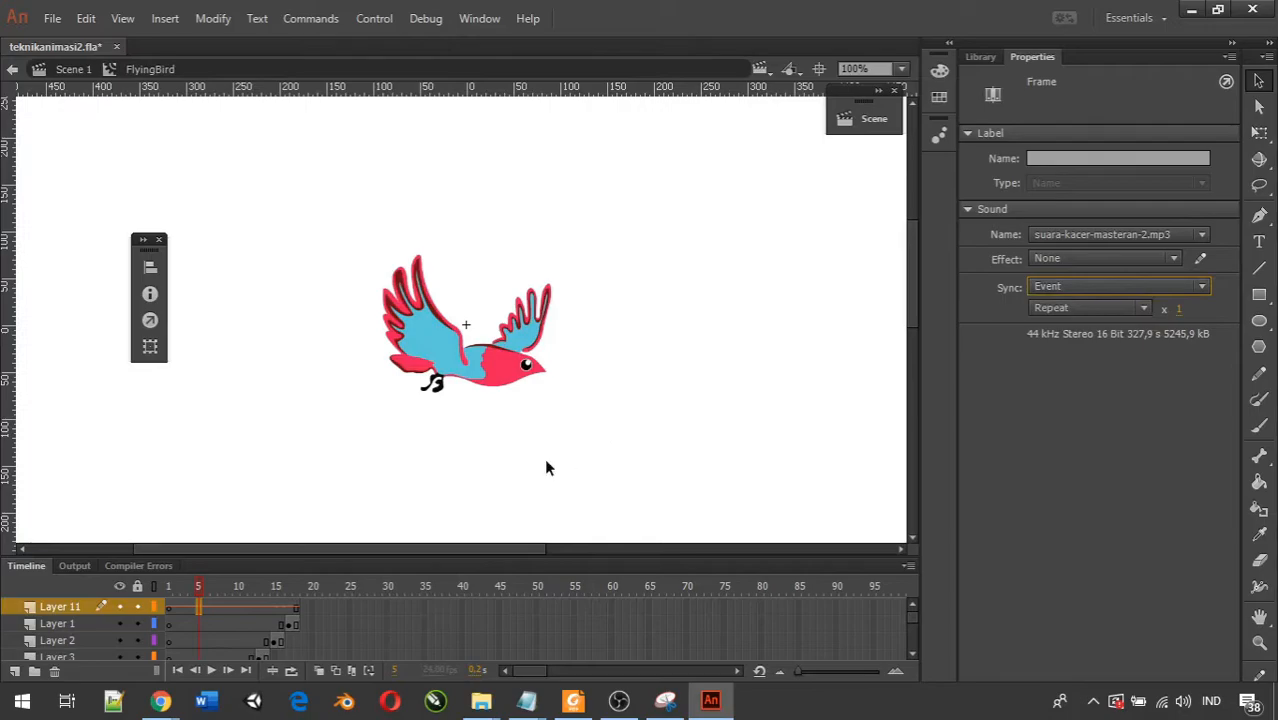
pyautogui.hotkey('ctrl', 's')
pyautogui.hotkey('ctrl', 'Return')
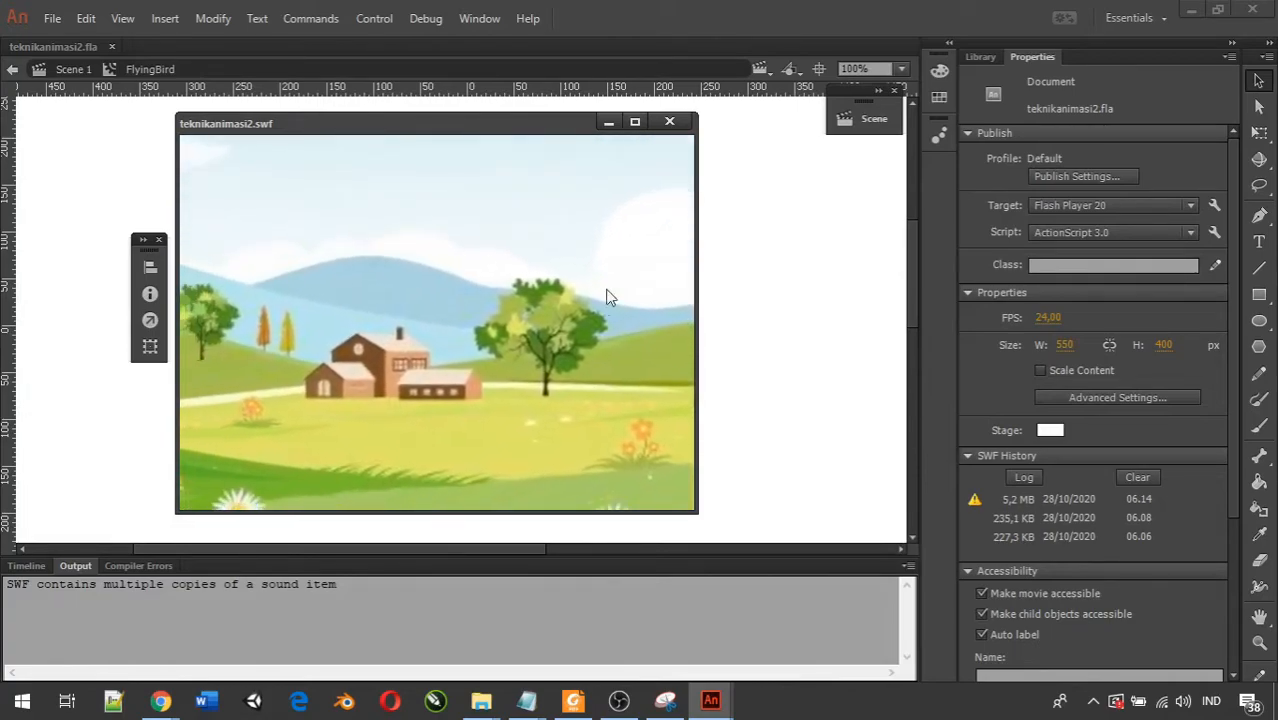
pyautogui.click(669, 123)
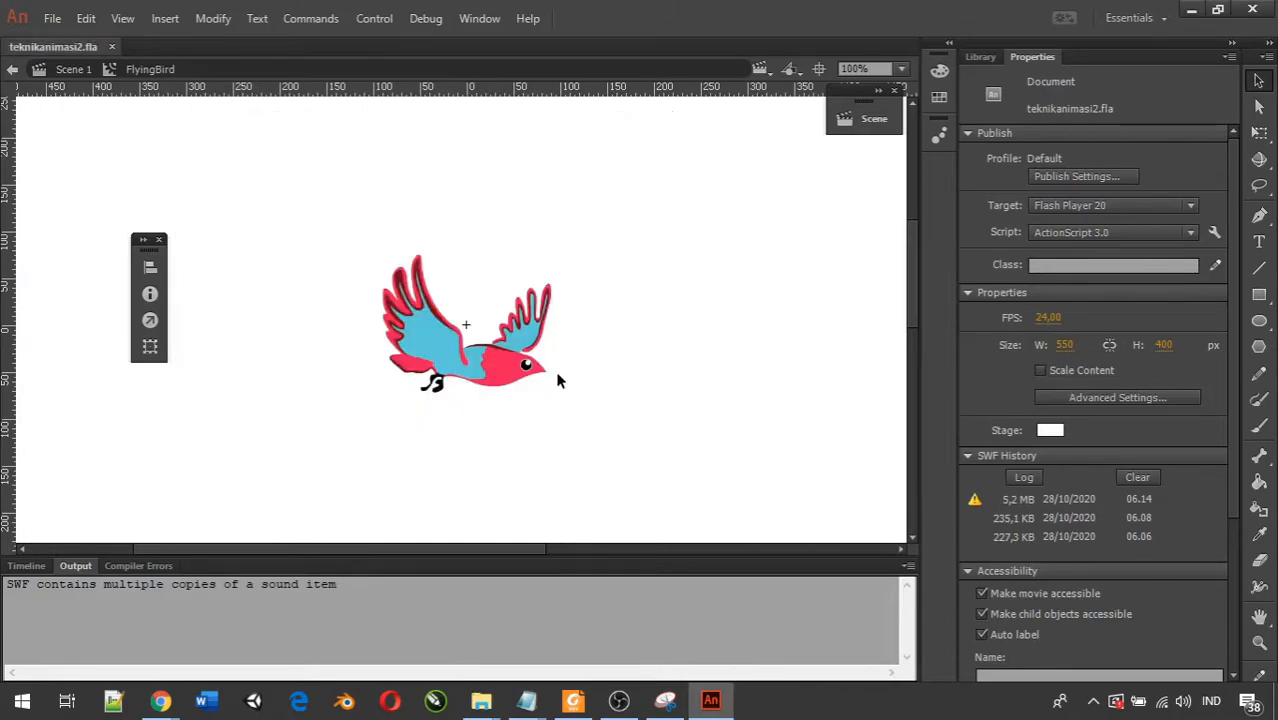
# Step: Review the sound's sync setting at frame 8 of Layer 11 and test the movie again
pyautogui.click(30, 566)
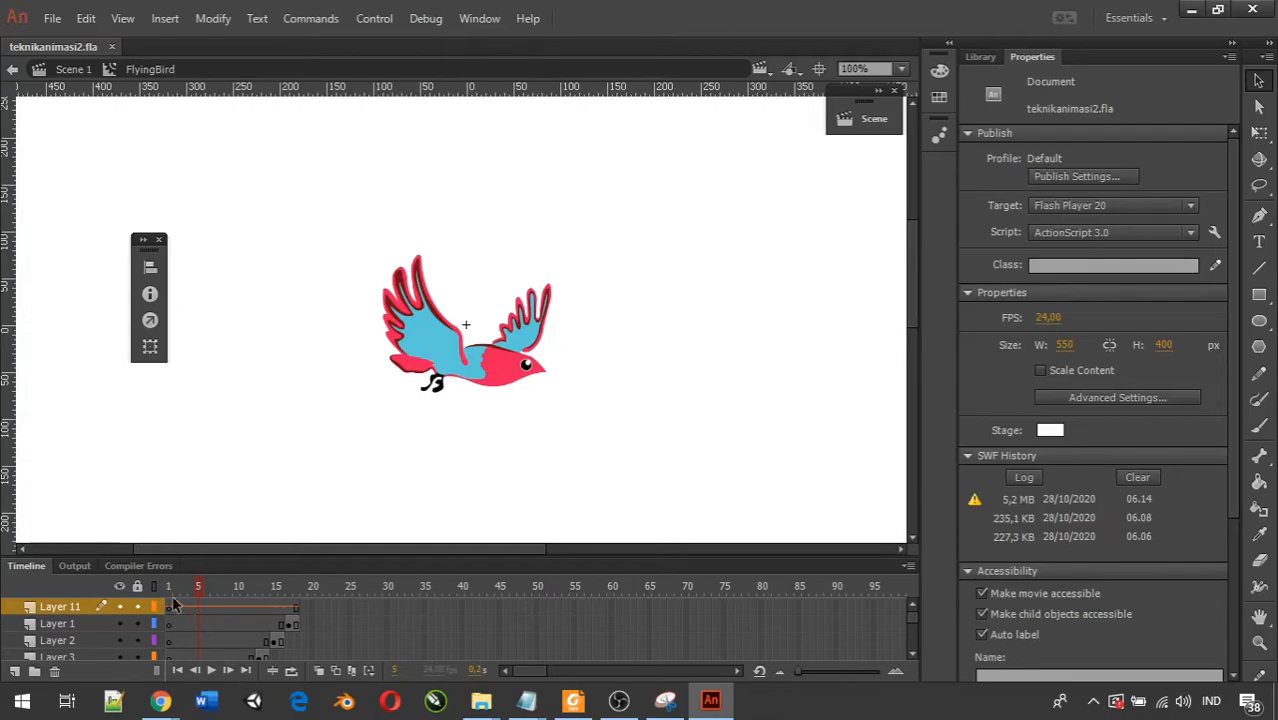
pyautogui.click(221, 606)
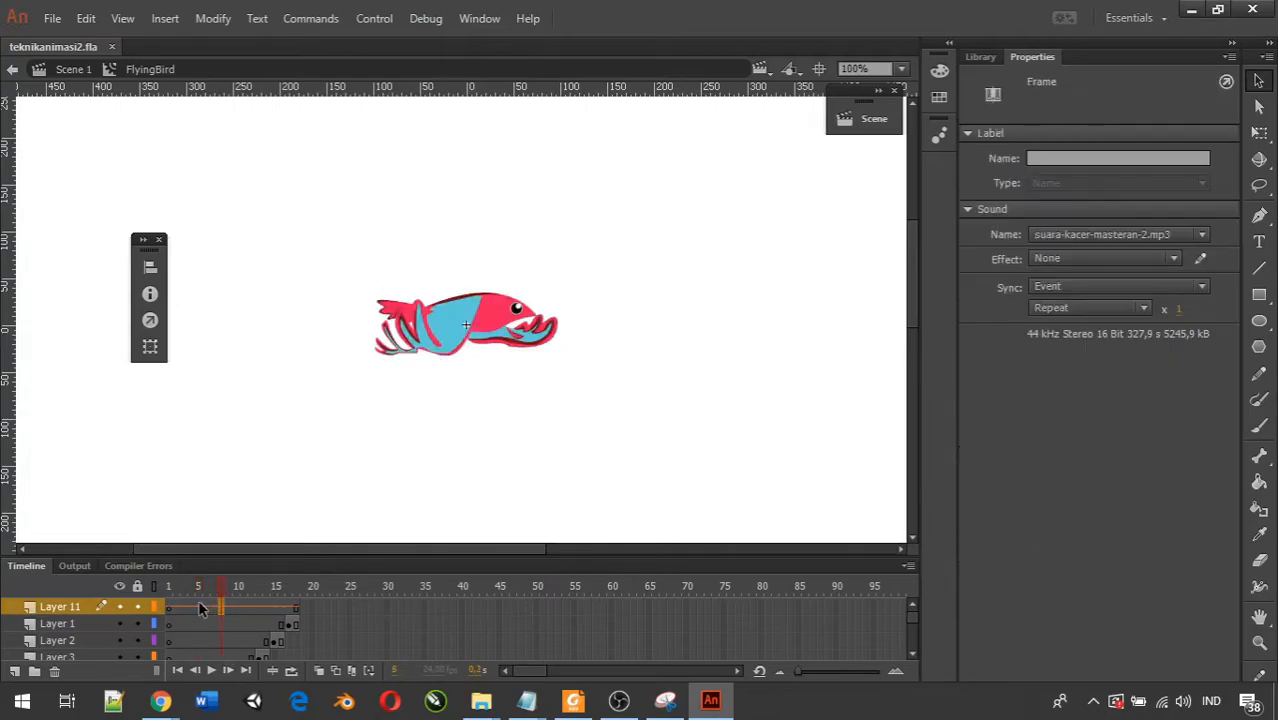
pyautogui.click(1050, 286)
pyautogui.click(1055, 288)
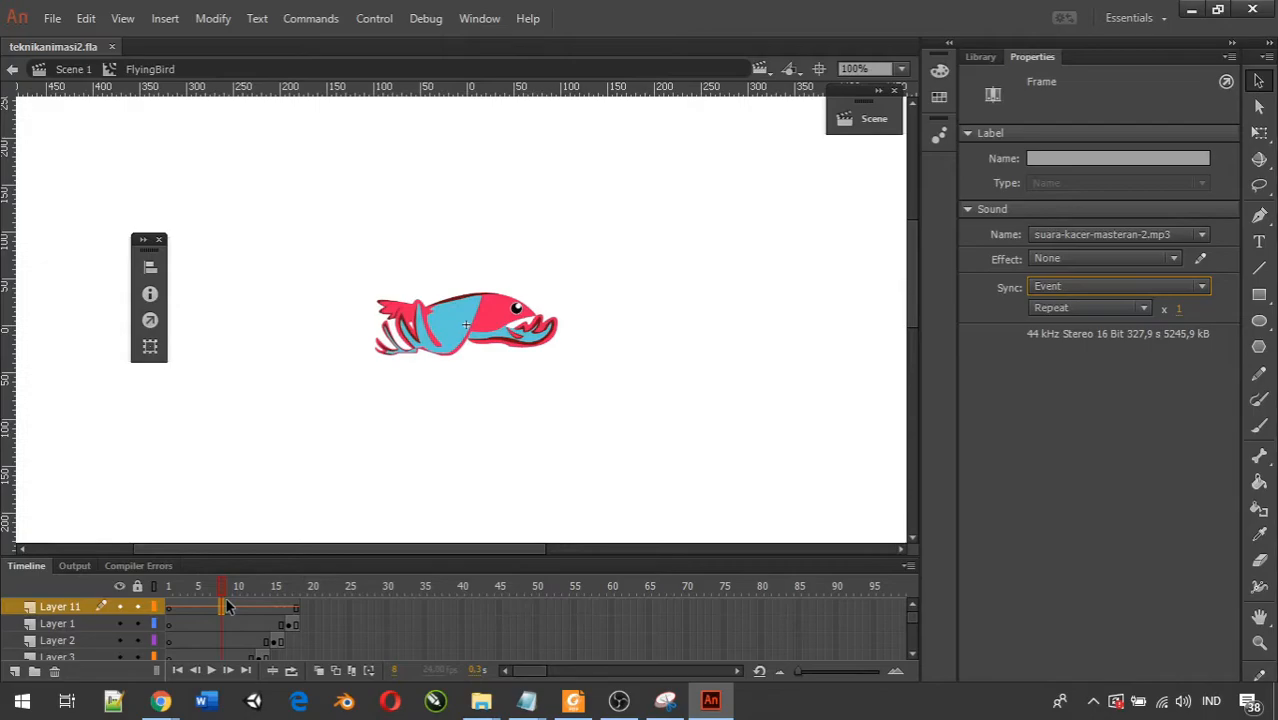
pyautogui.hotkey('ctrl', 'Return')
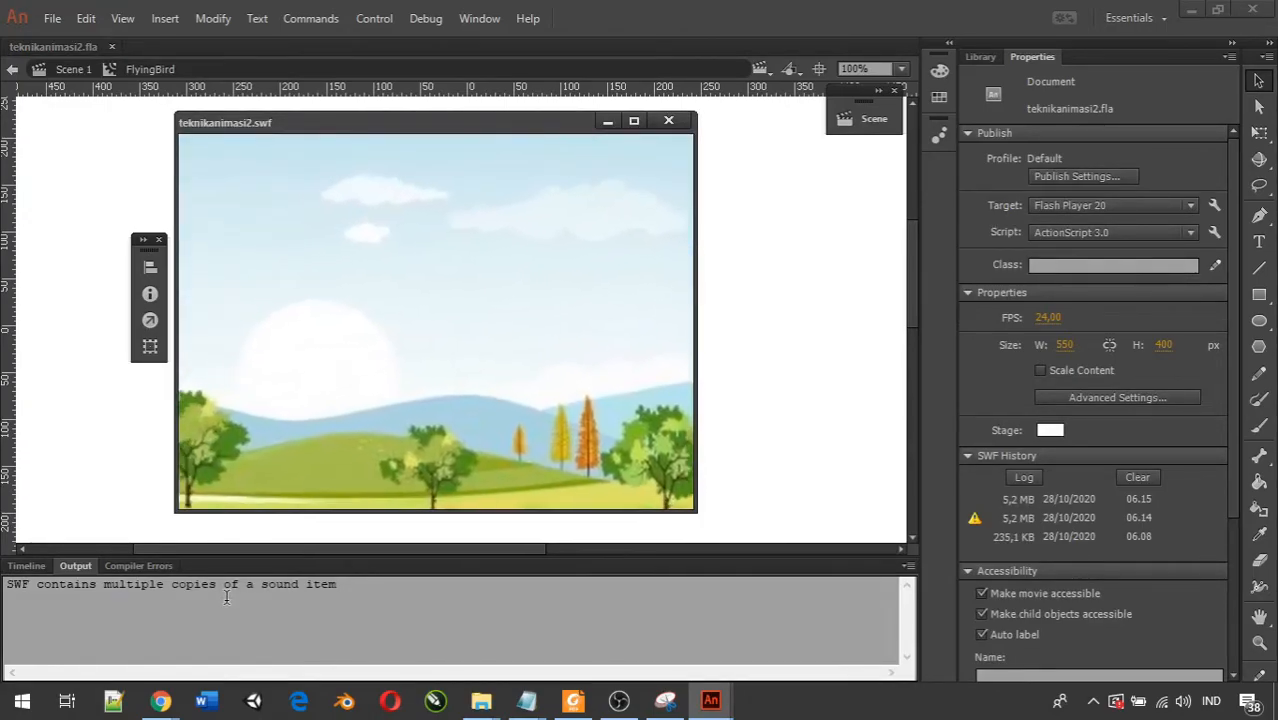
pyautogui.click(670, 121)
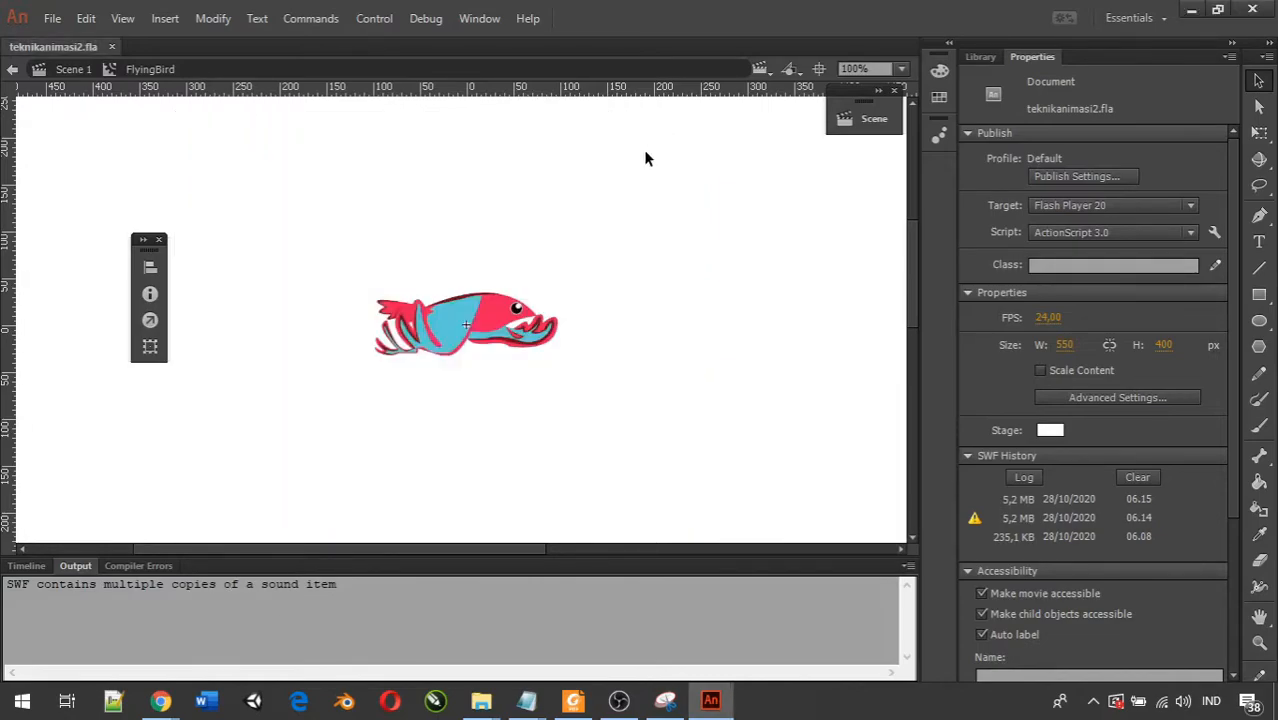
# Step: Change the sync of the Layer 11 sound to Start and test the movie
pyautogui.click(30, 566)
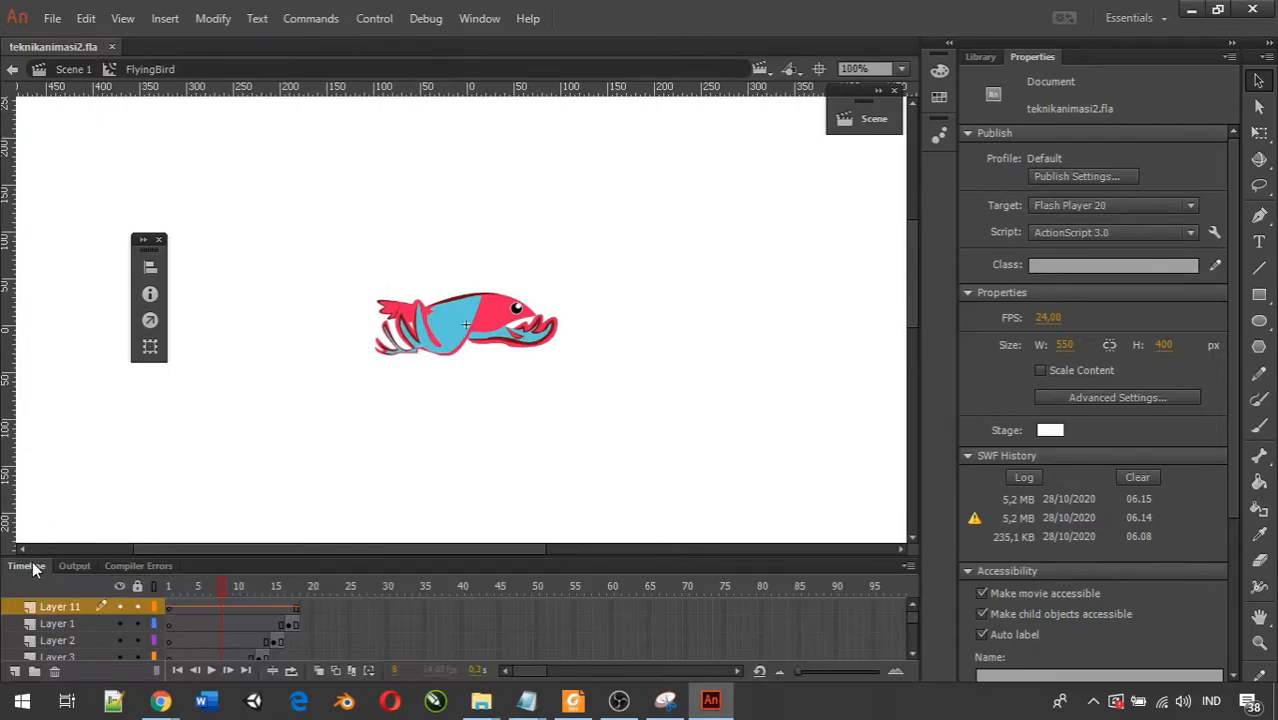
pyautogui.click(220, 607)
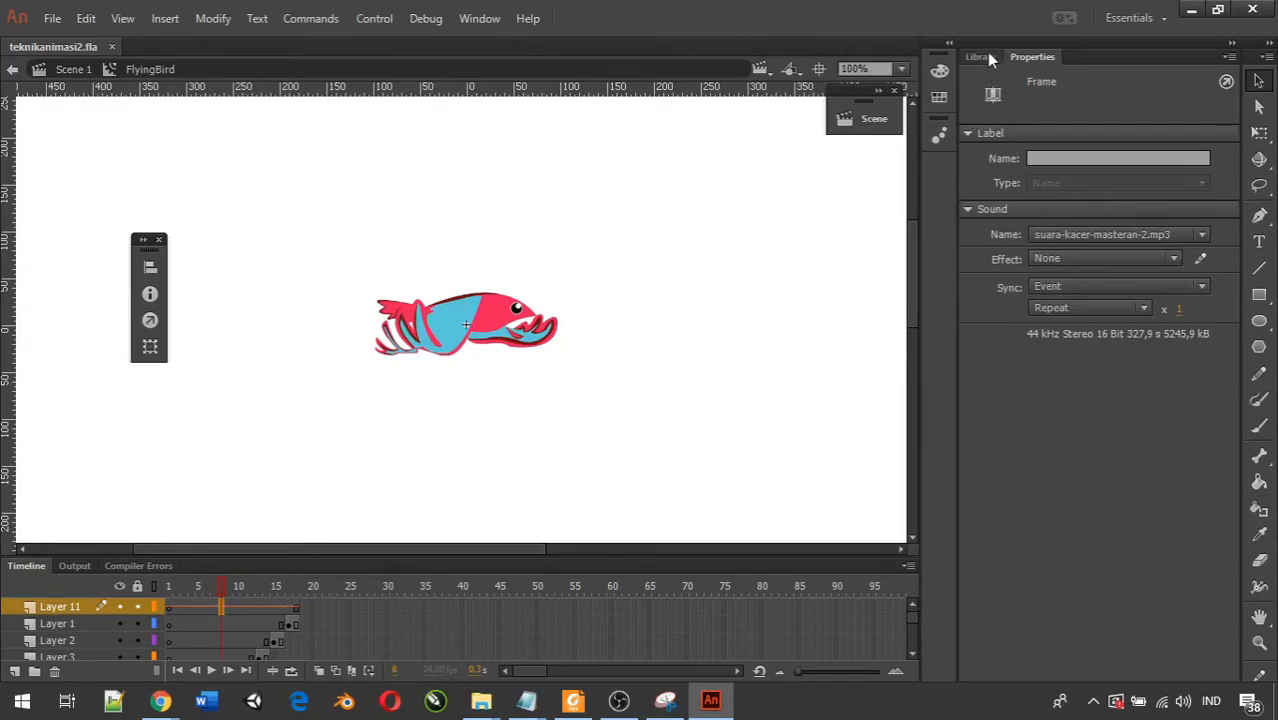
pyautogui.click(1083, 287)
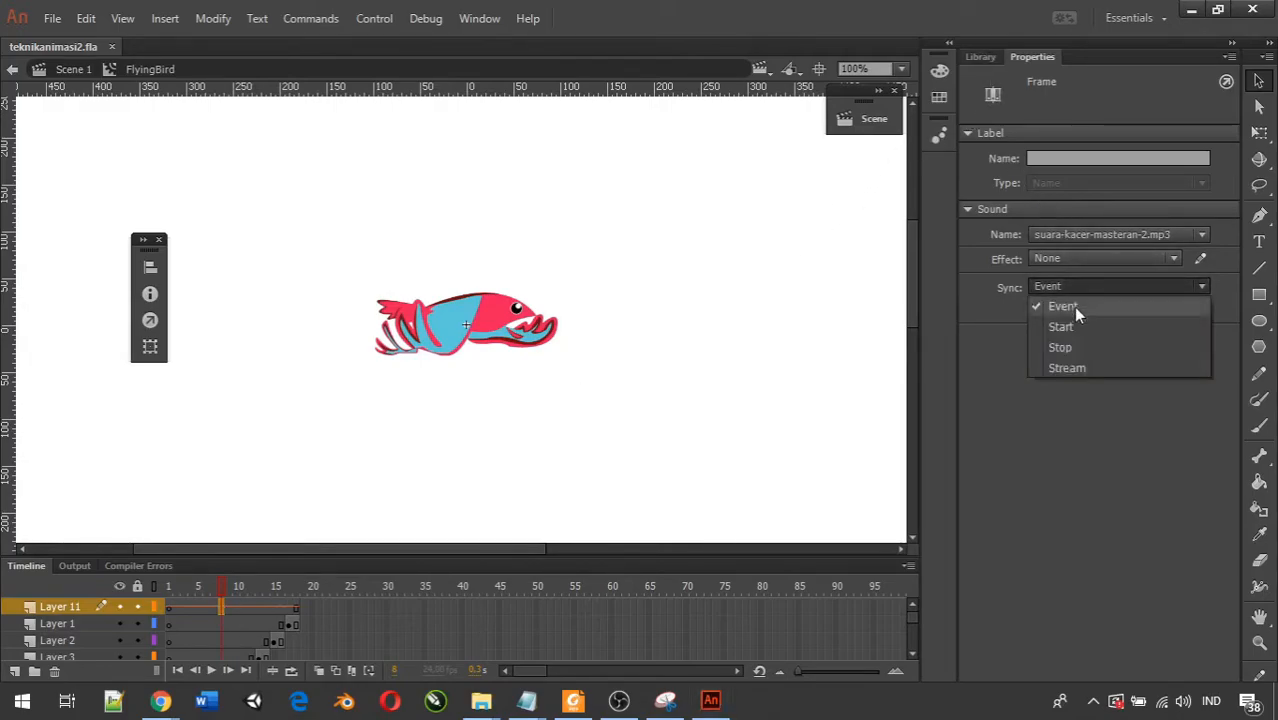
pyautogui.click(1066, 326)
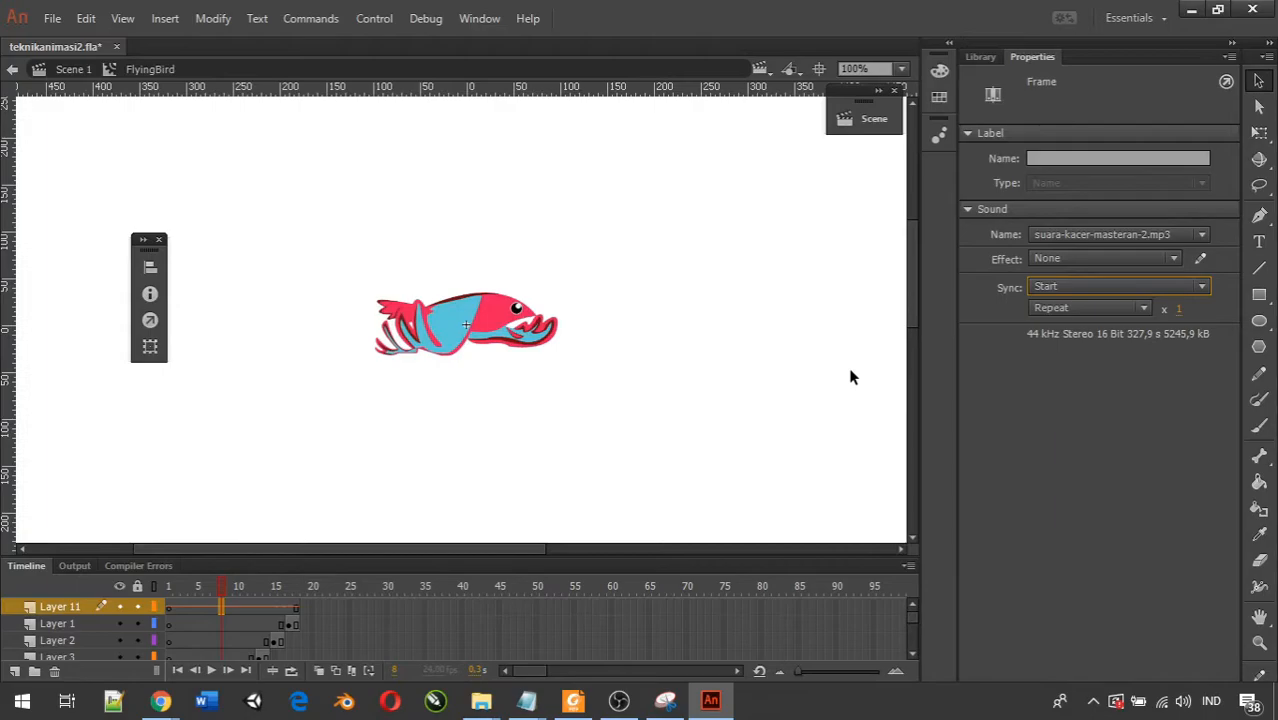
pyautogui.hotkey('ctrl', 'Return')
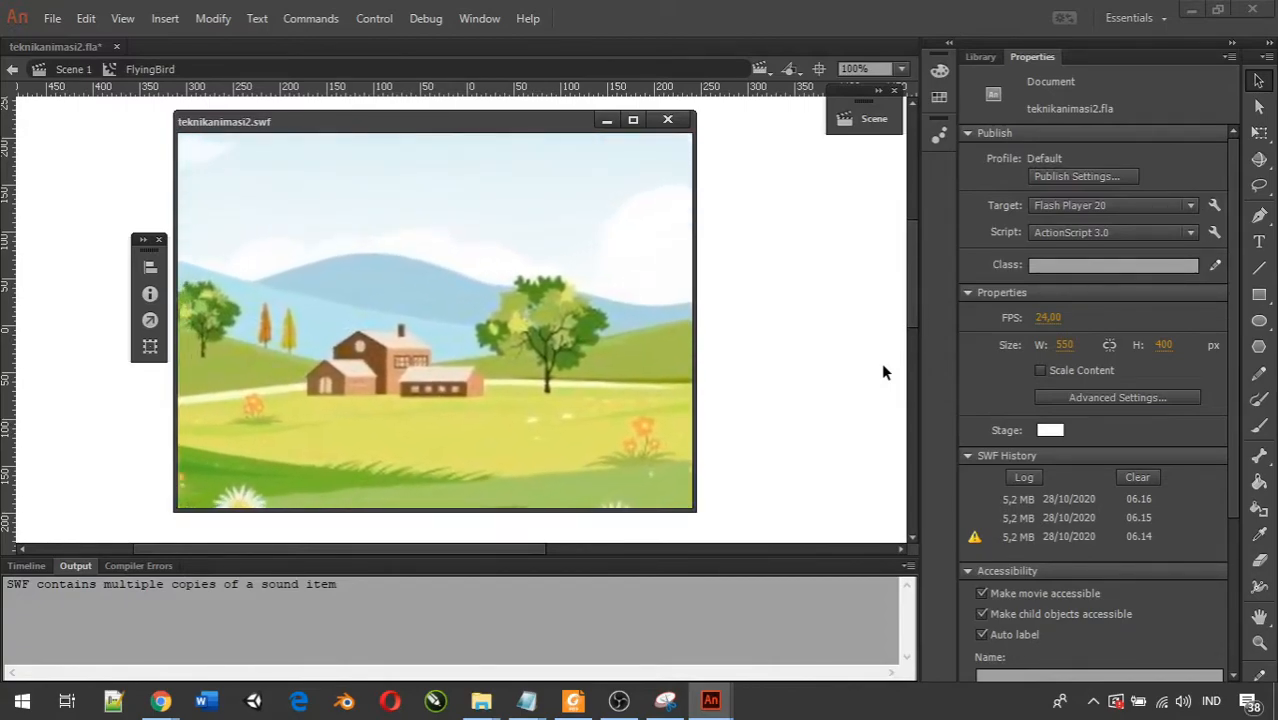
pyautogui.click(668, 121)
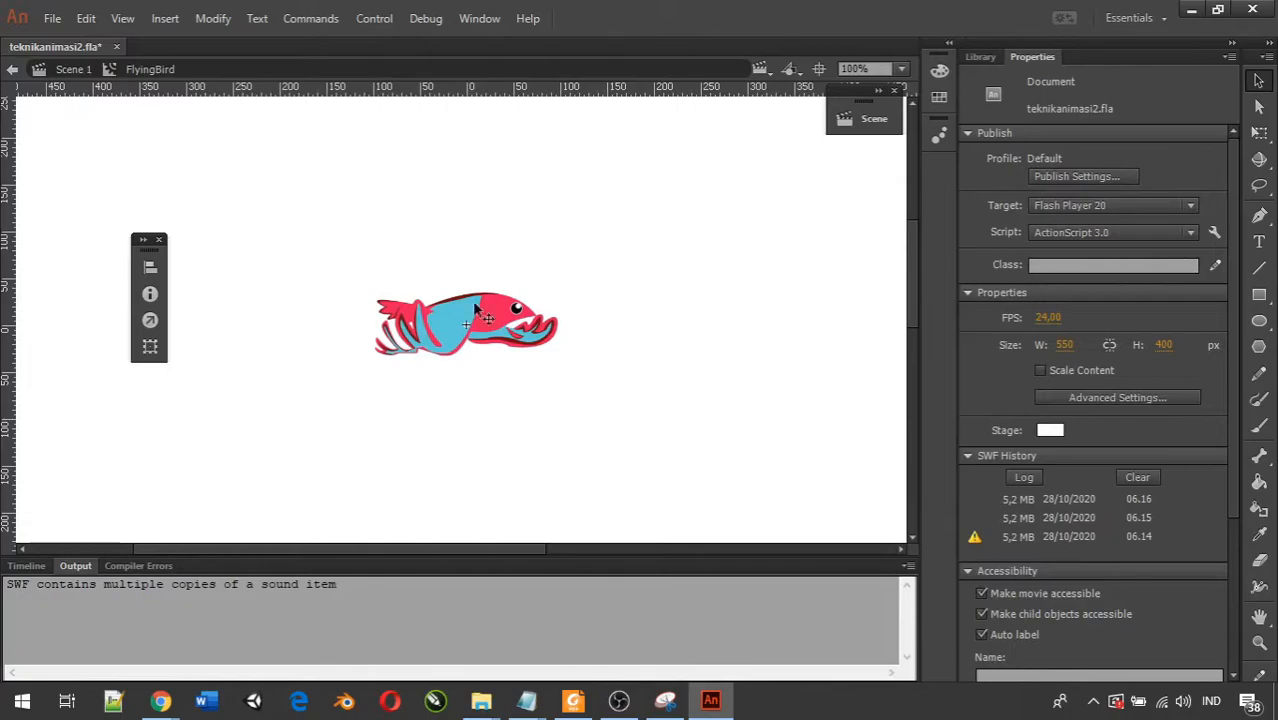
# Step: Examine the available sound files and sync options for the sound at frame 9 of Layer 11
pyautogui.click(27, 566)
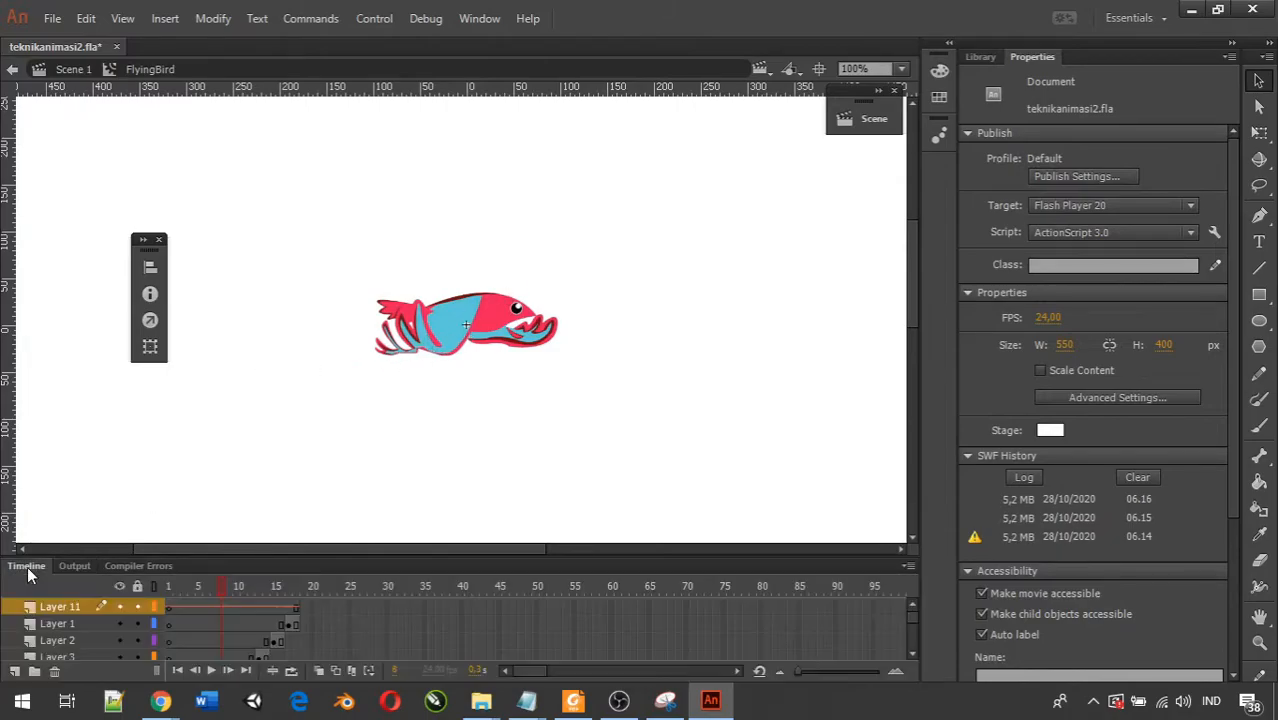
pyautogui.click(228, 608)
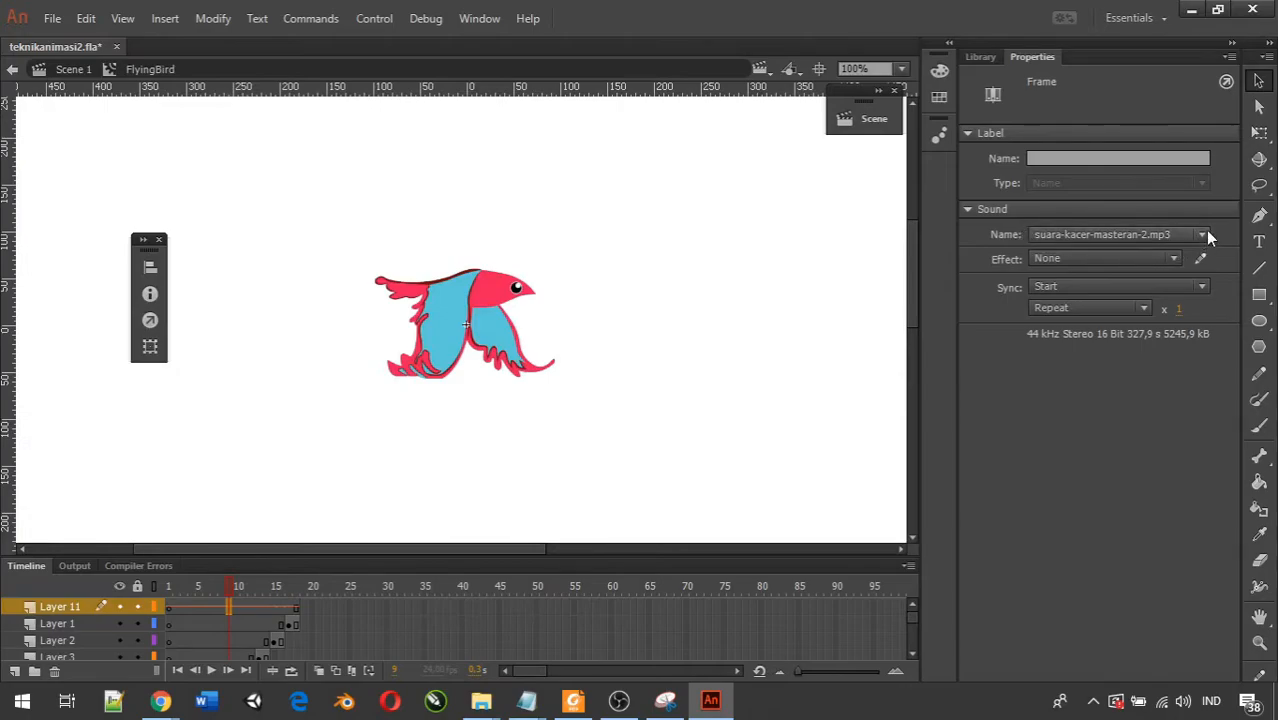
pyautogui.click(1041, 234)
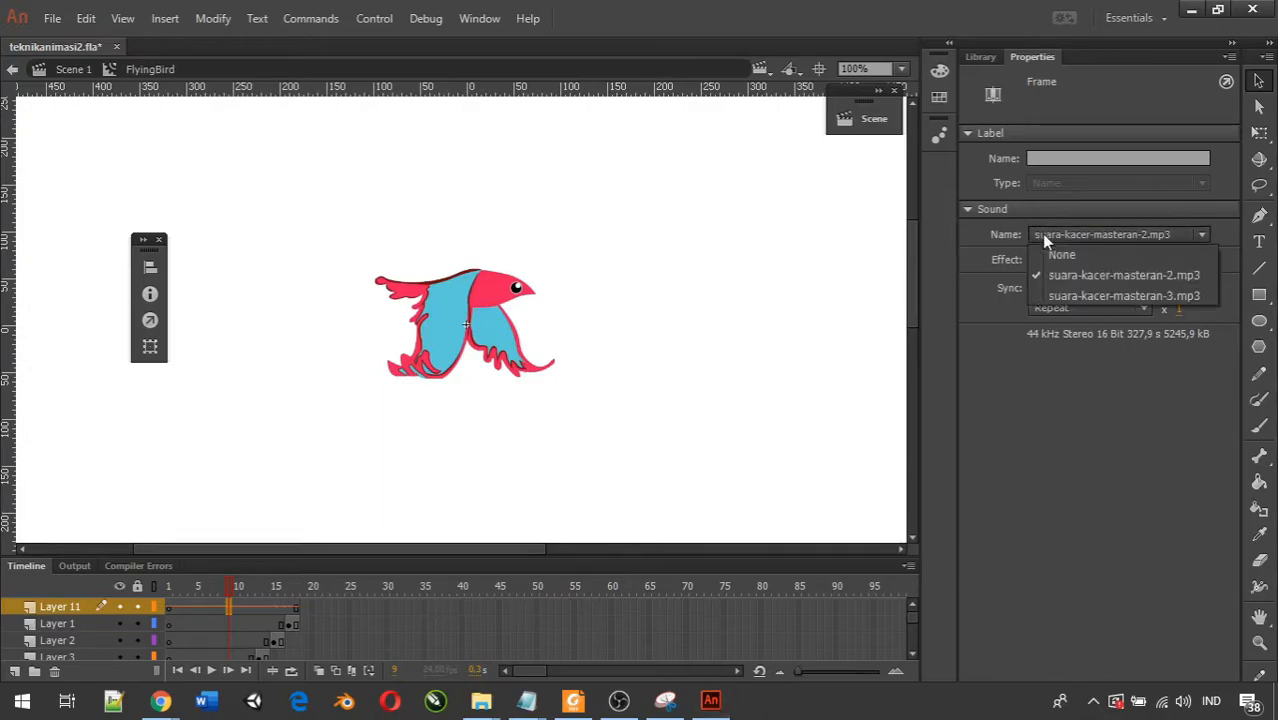
pyautogui.click(1079, 280)
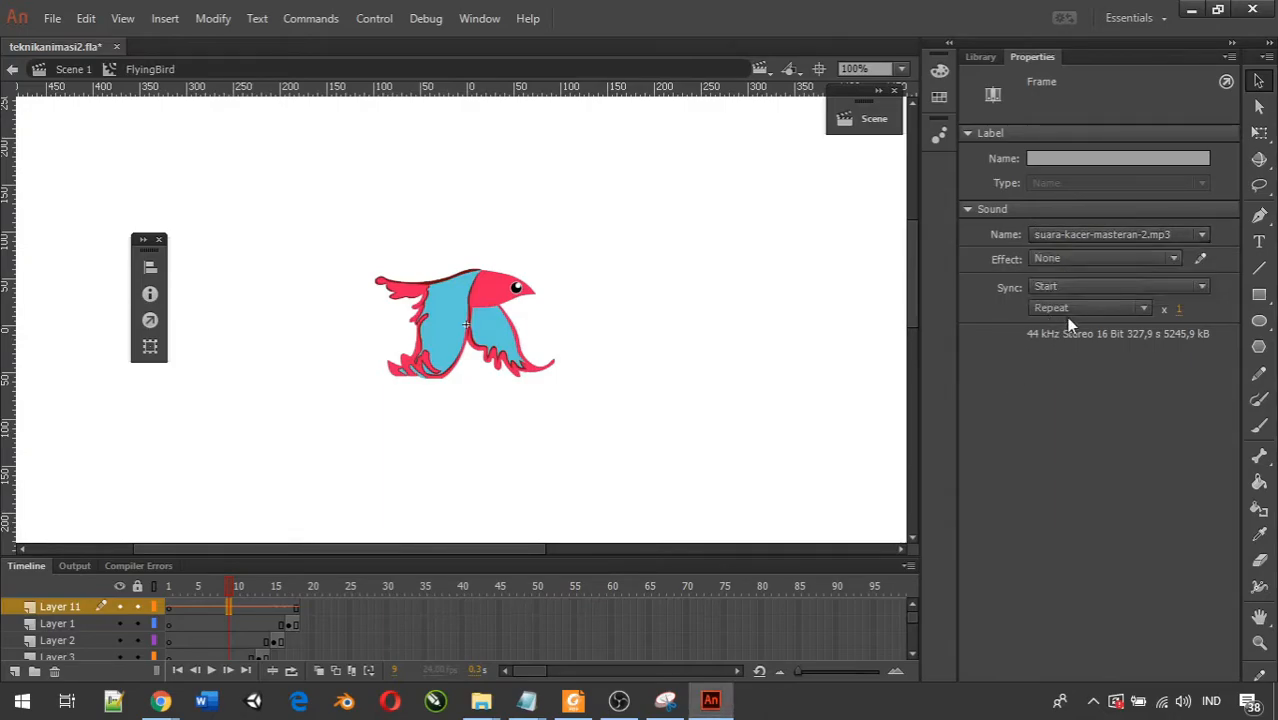
pyautogui.click(1084, 285)
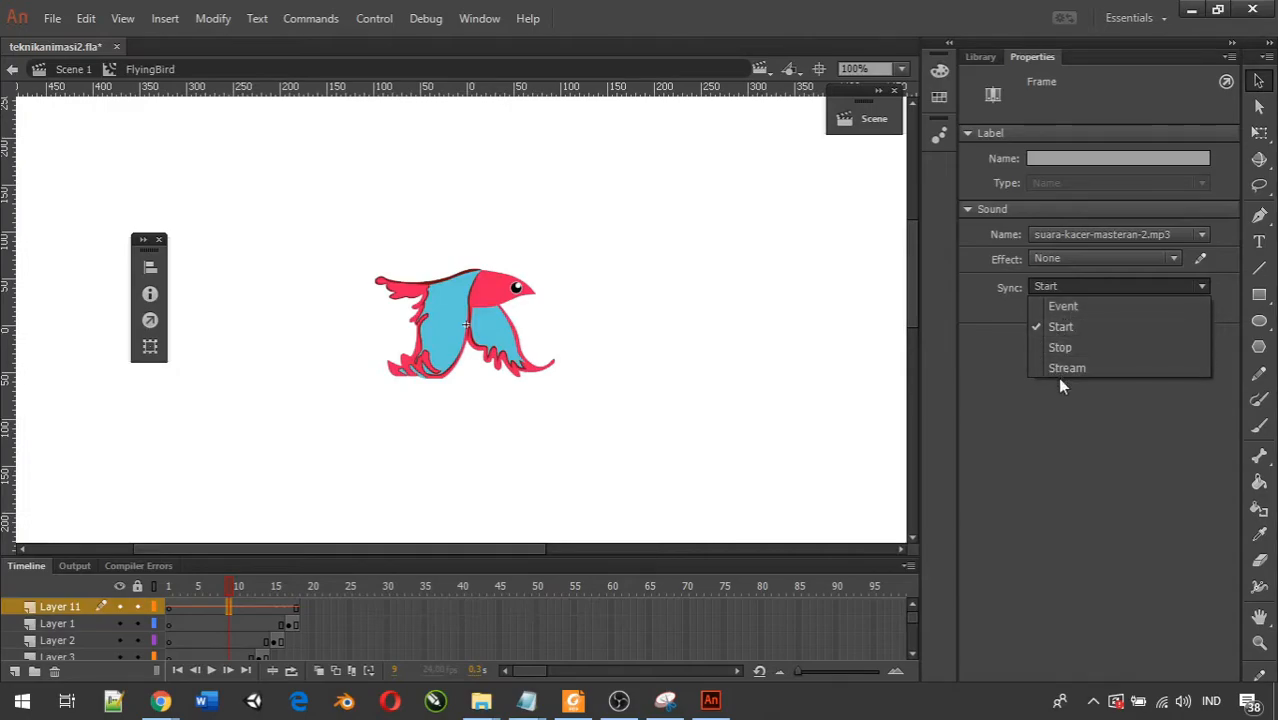
pyautogui.click(1157, 444)
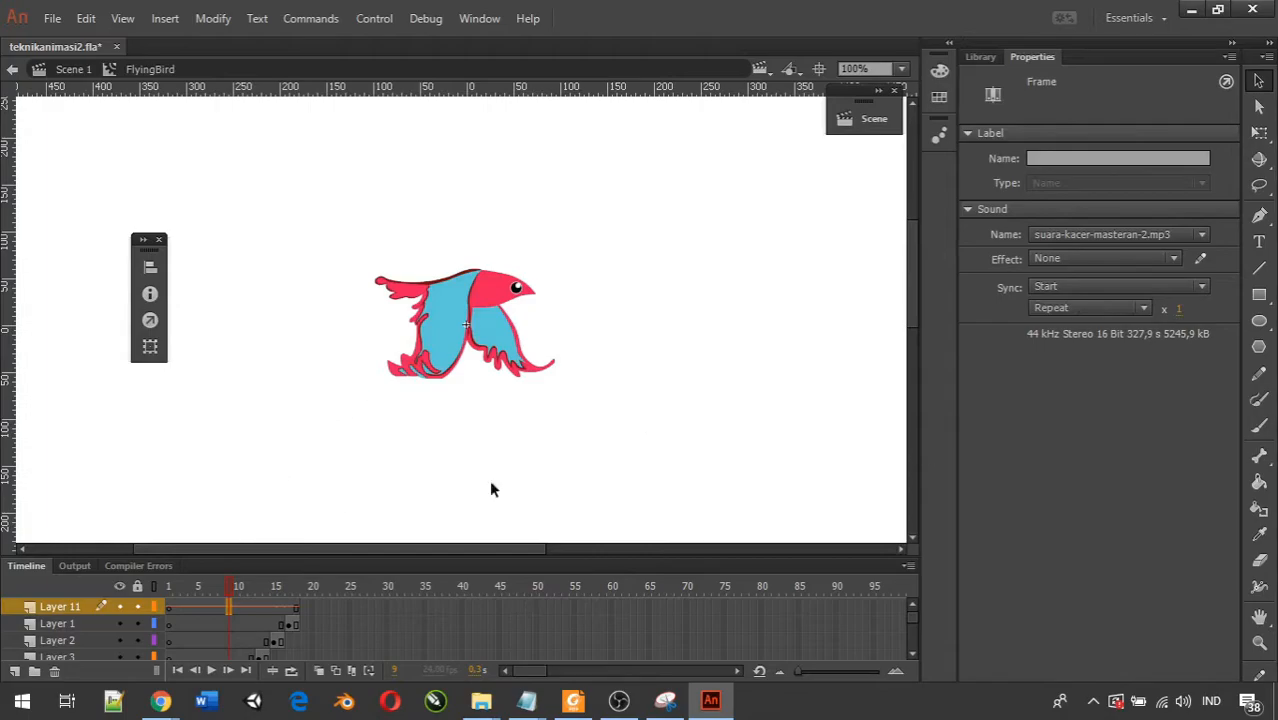
pyautogui.click(1076, 287)
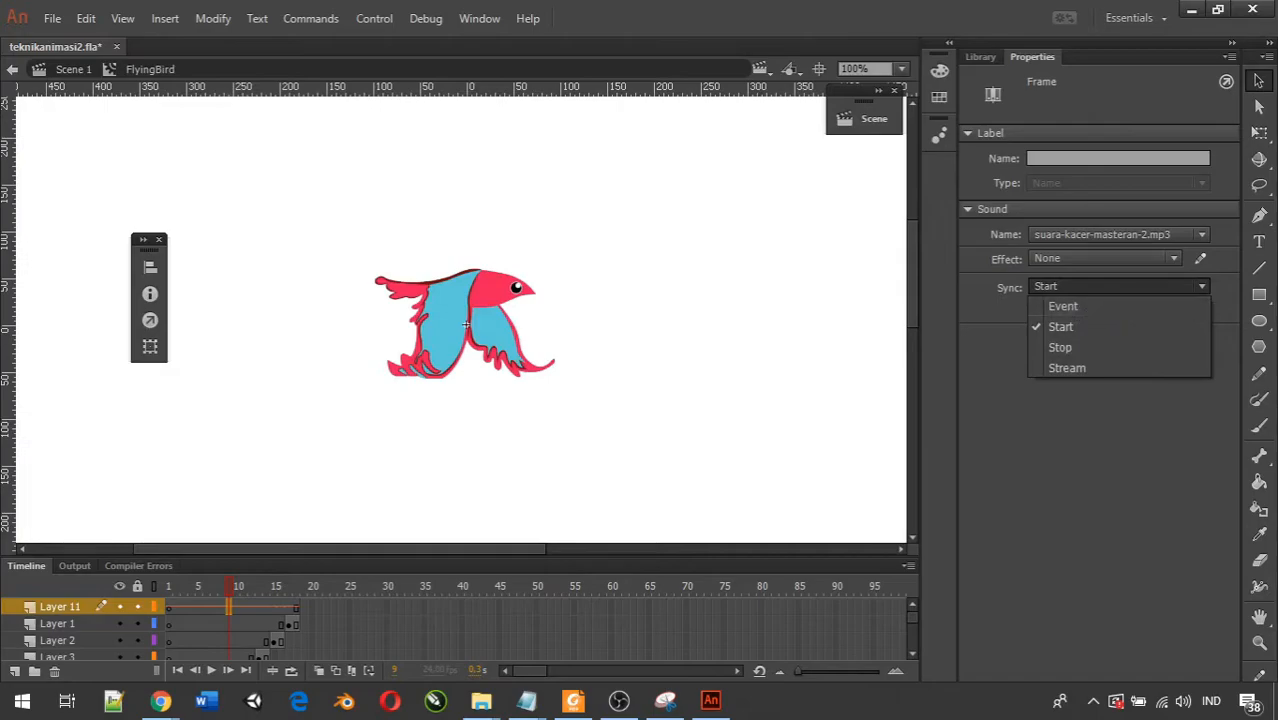
pyautogui.click(1112, 398)
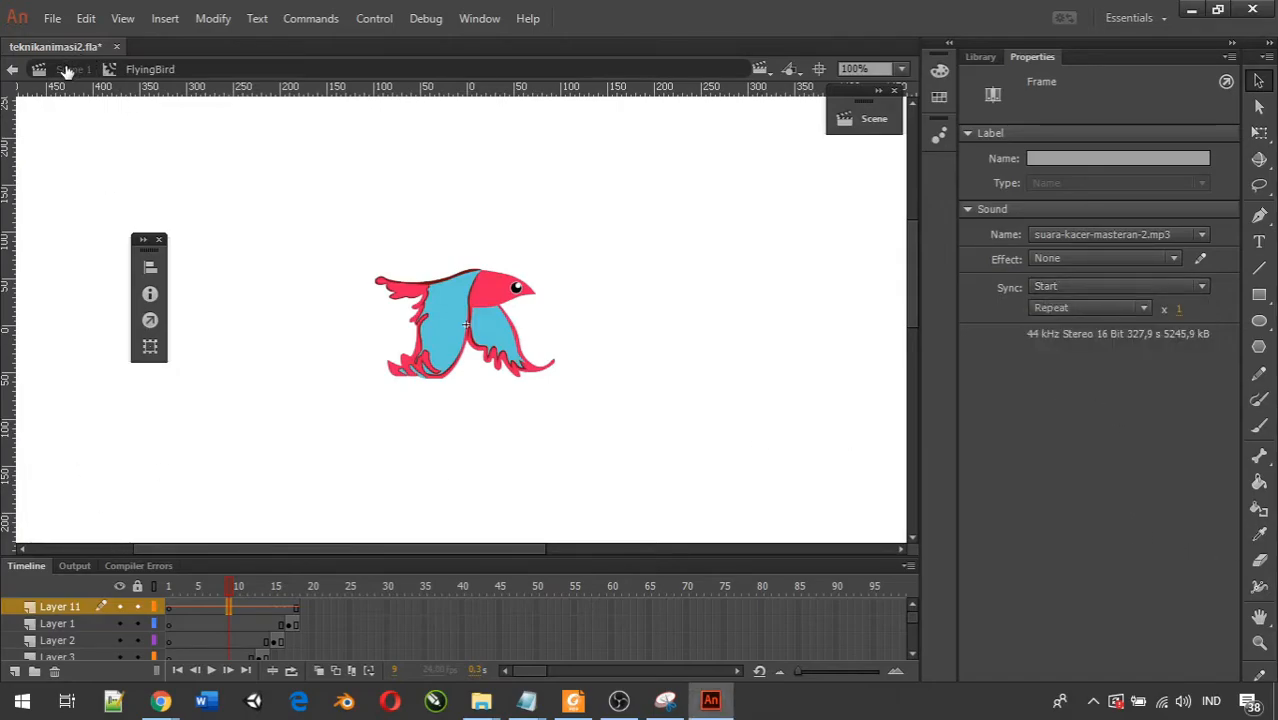
# Step: Delete Layer 11 from the FlyingBird symbol and return to Scene 1
pyautogui.rightClick(63, 606)
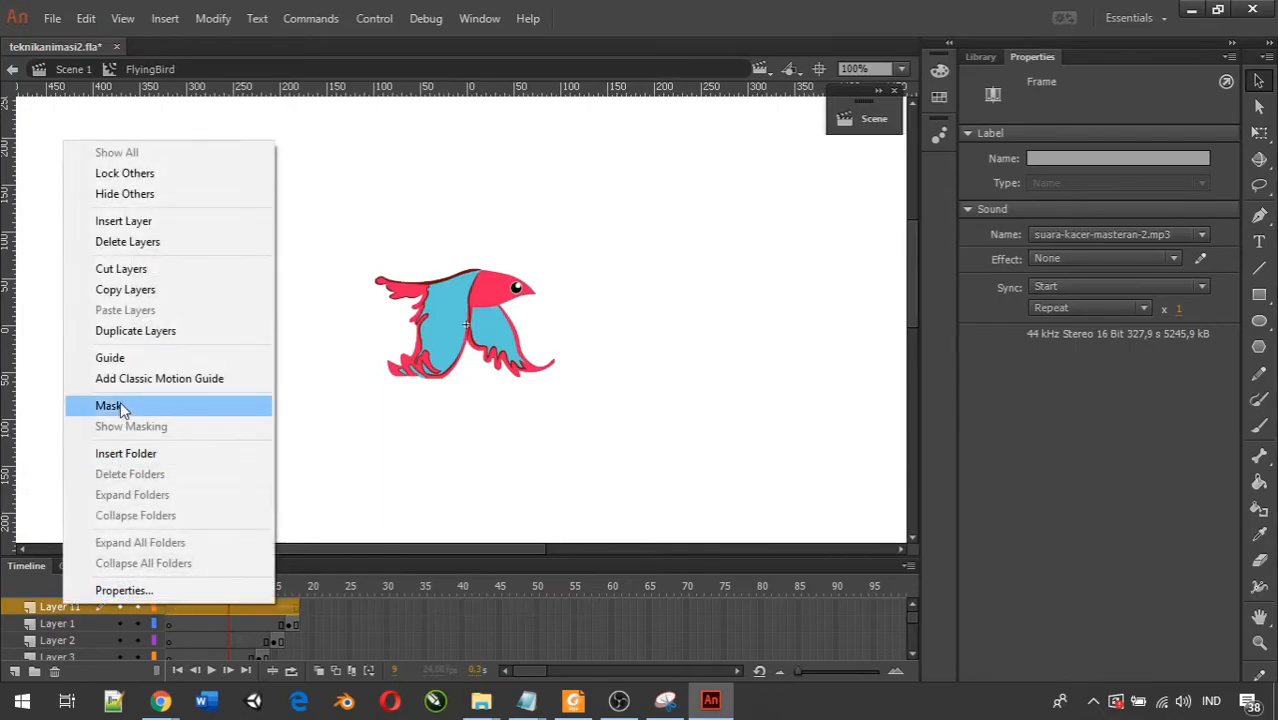
pyautogui.click(125, 242)
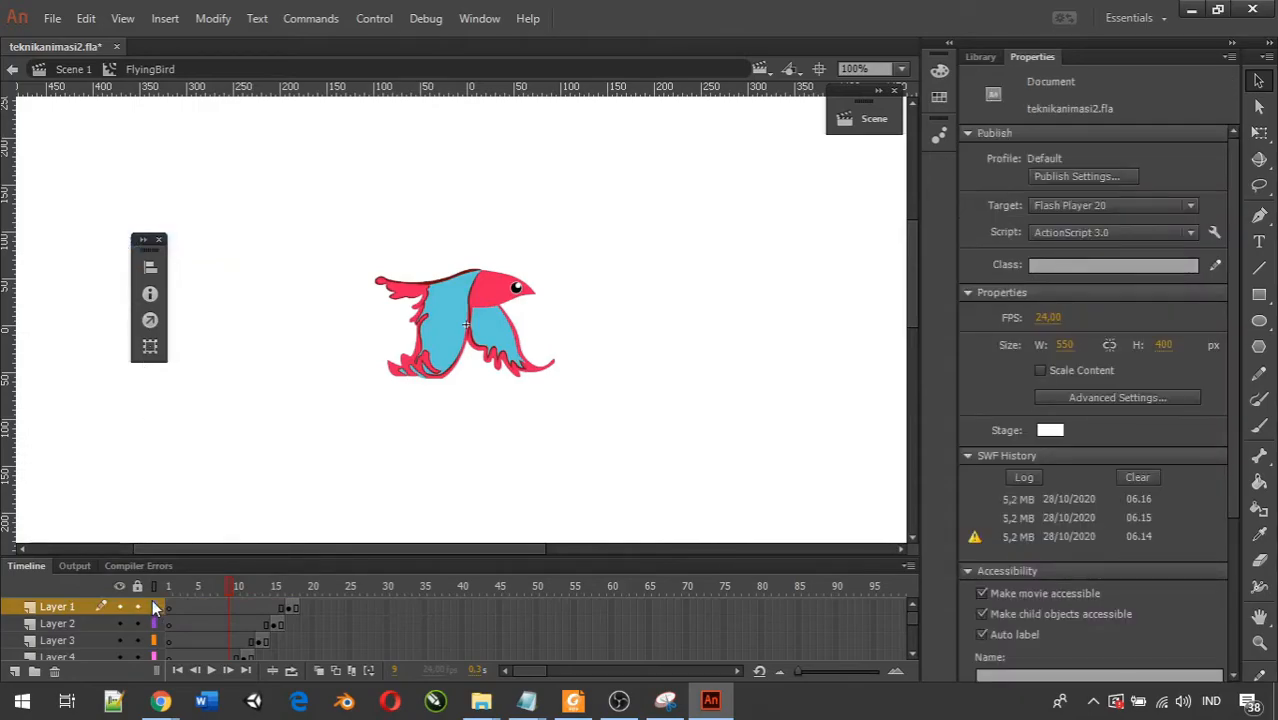
pyautogui.click(71, 70)
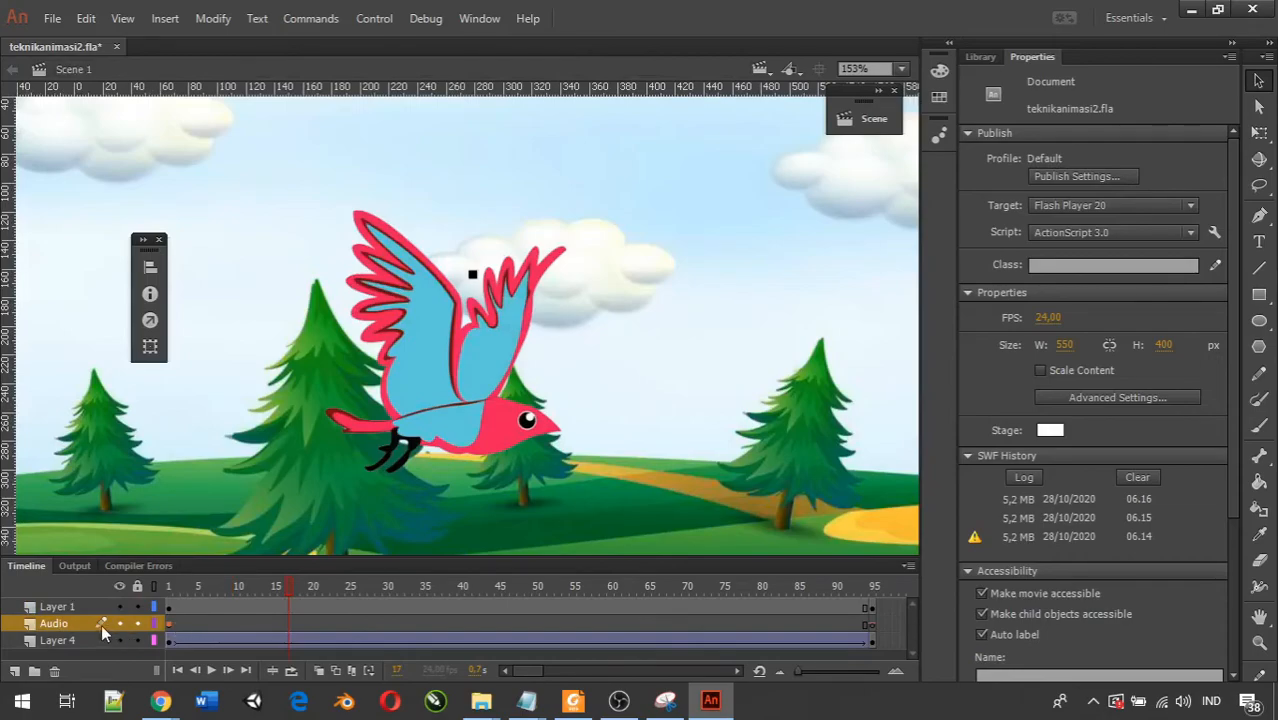
# Step: Set the sync of the sound on Scene 1's Audio layer to Stream
pyautogui.click(216, 624)
pyautogui.rightClick(216, 624)
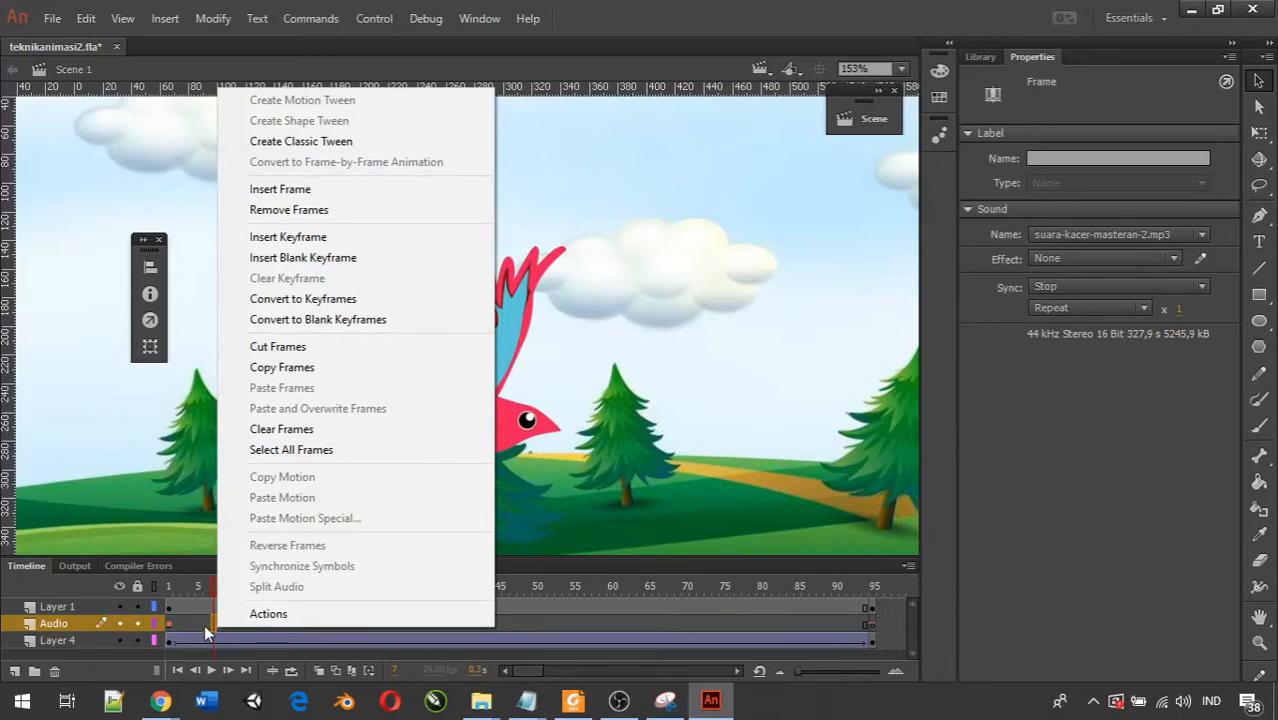
pyautogui.click(205, 623)
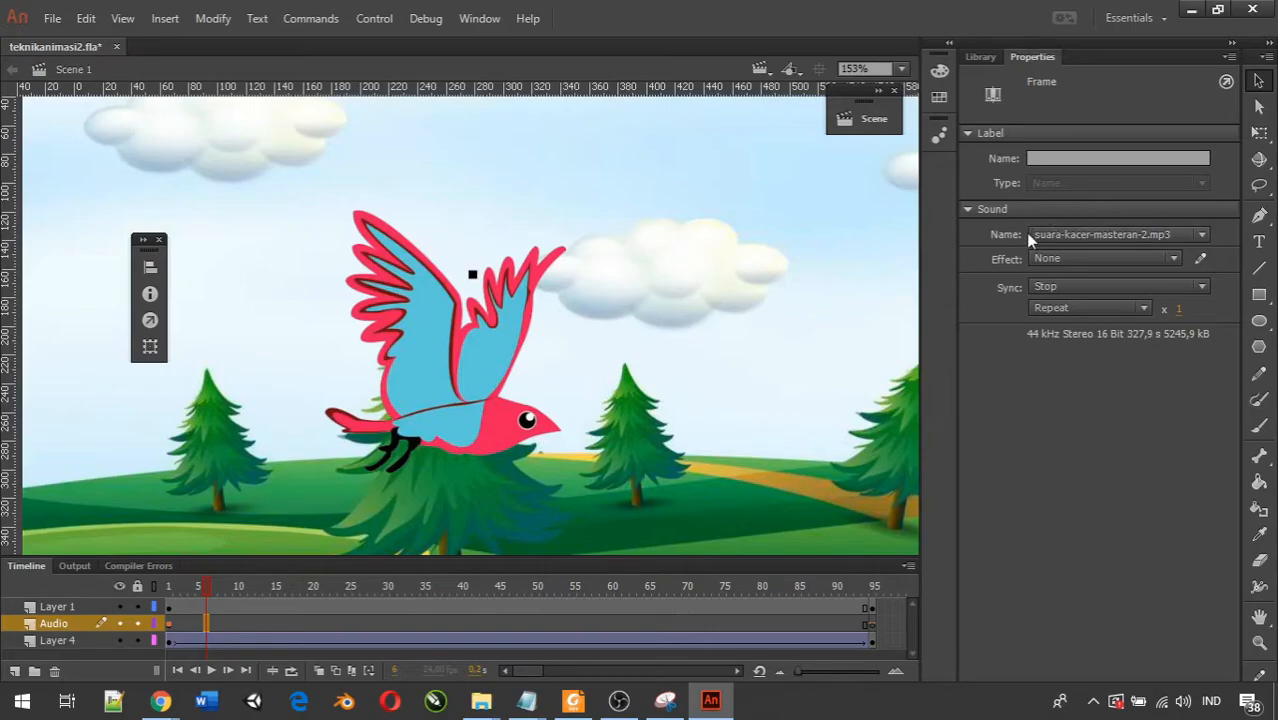
pyautogui.click(1082, 284)
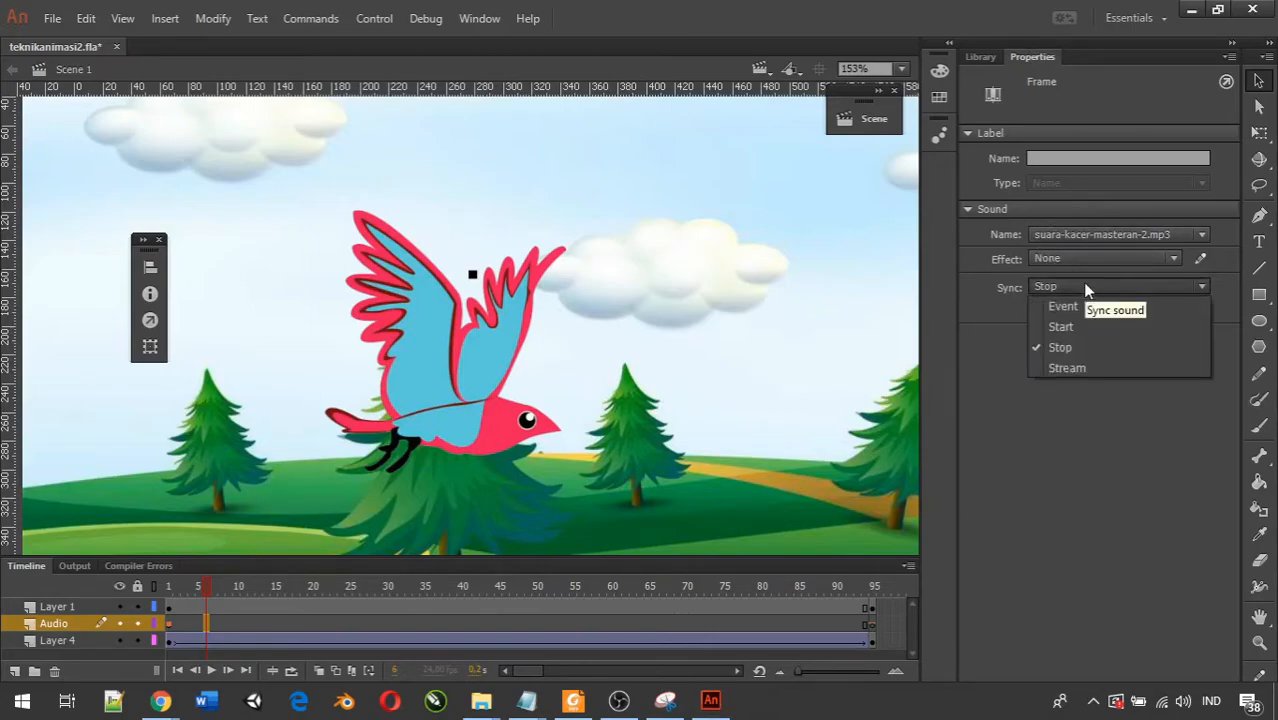
pyautogui.click(1079, 365)
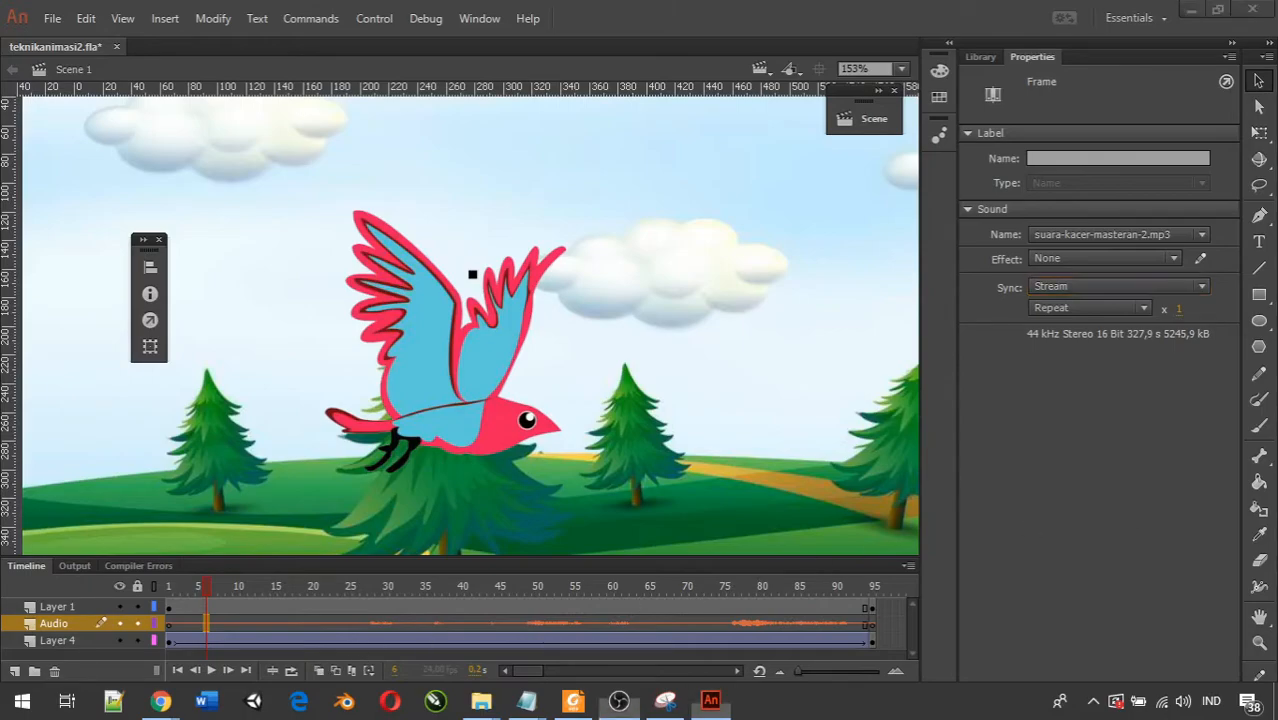
# Step: Extend the Audio layer's sound by moving its end keyframe from frame 95 to frame 136, and test the movie
pyautogui.moveTo(689, 698)
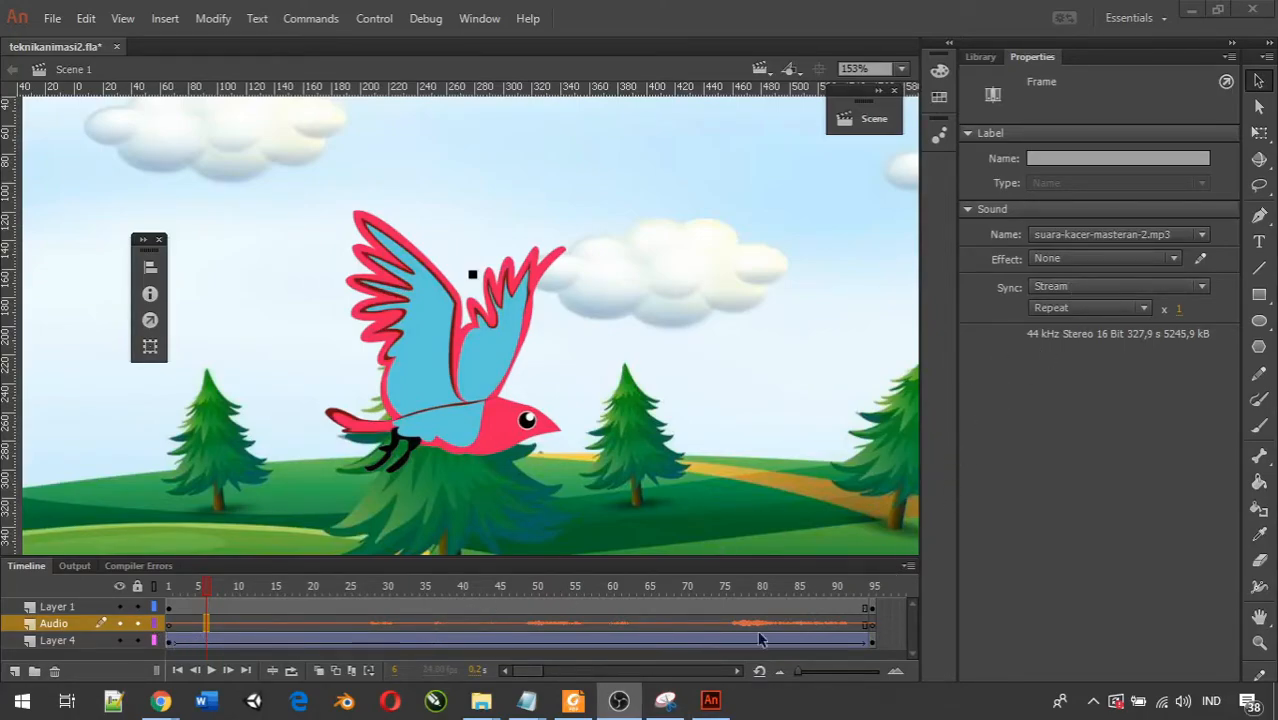
pyautogui.moveTo(530, 678); pyautogui.dragTo(543, 678)
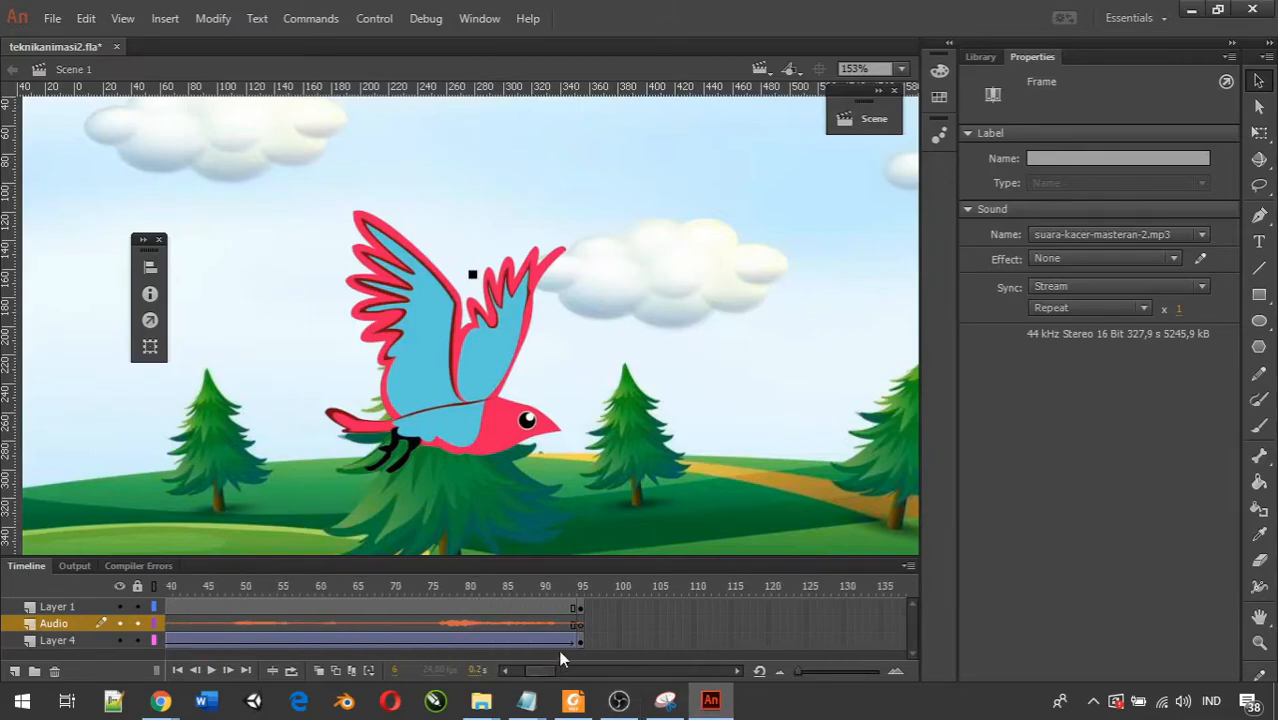
pyautogui.click(581, 624)
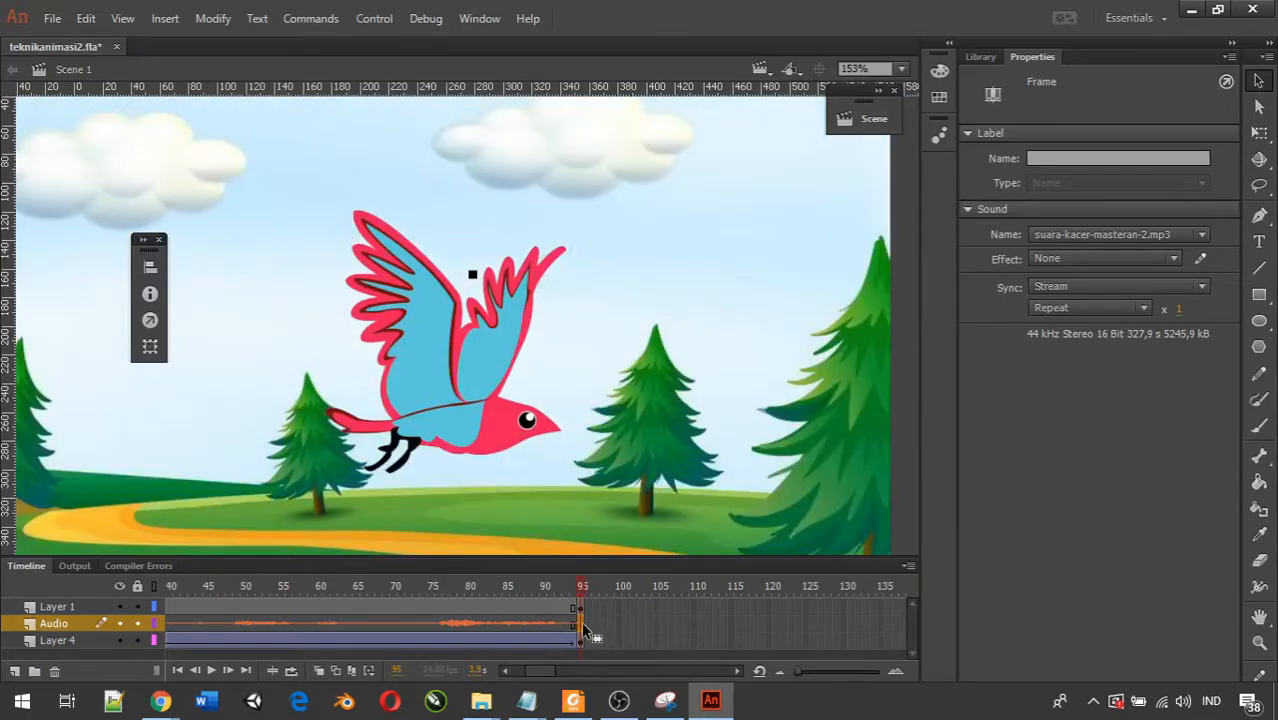
pyautogui.moveTo(595, 624); pyautogui.dragTo(852, 620)
pyautogui.moveTo(887, 618); pyautogui.dragTo(887, 618)
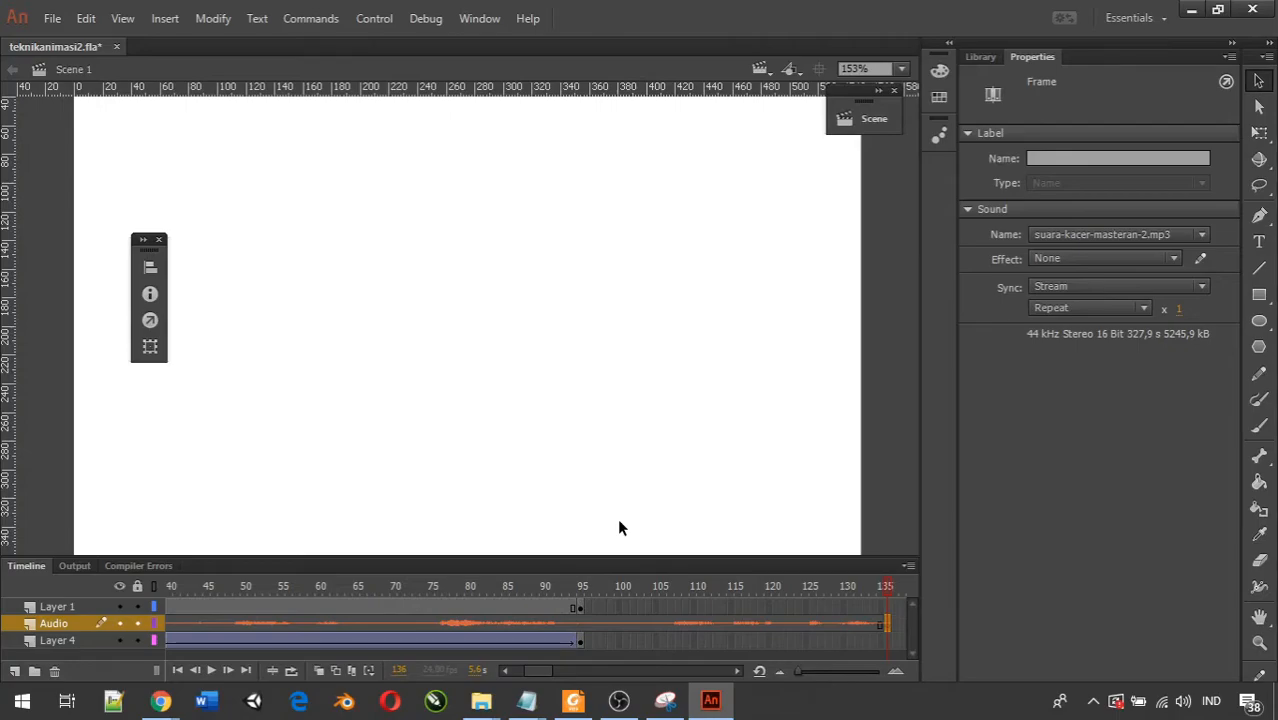
pyautogui.hotkey('ctrl', 'Return')
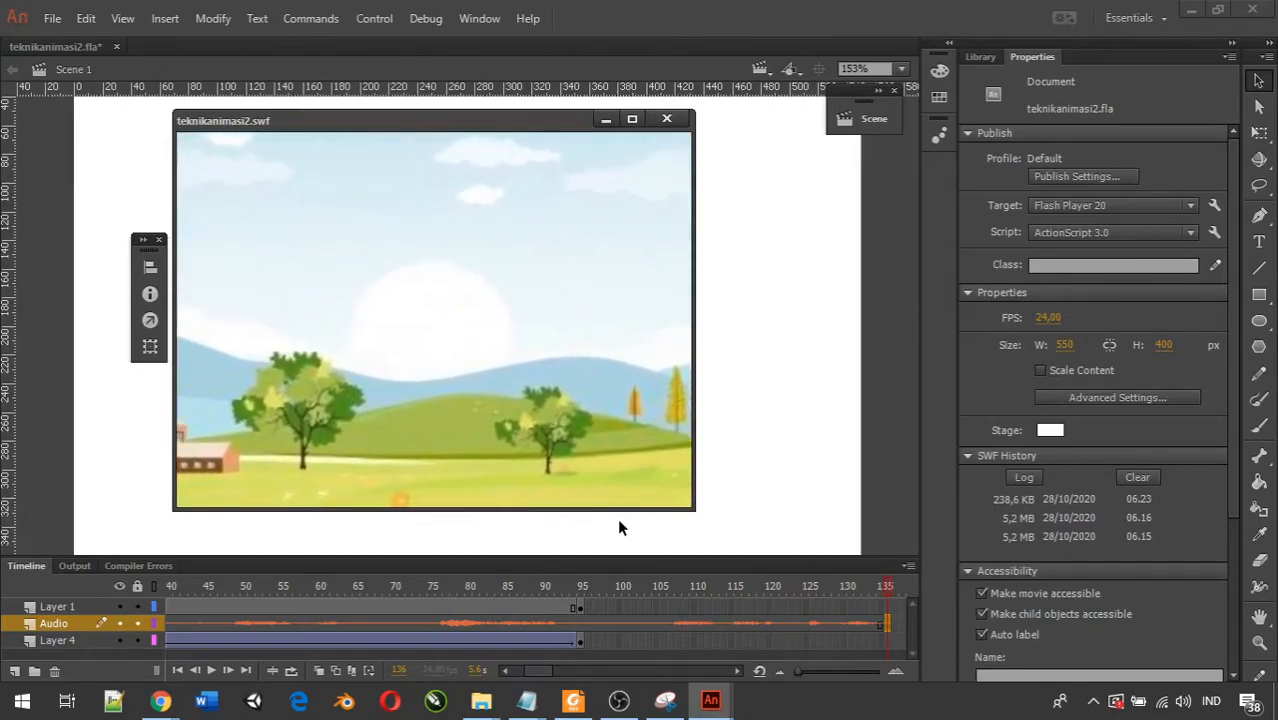
# Step: Close the movie preview, remove frames 94 to 134 from Scene 1's Audio layer, and test the movie again
pyautogui.click(669, 120)
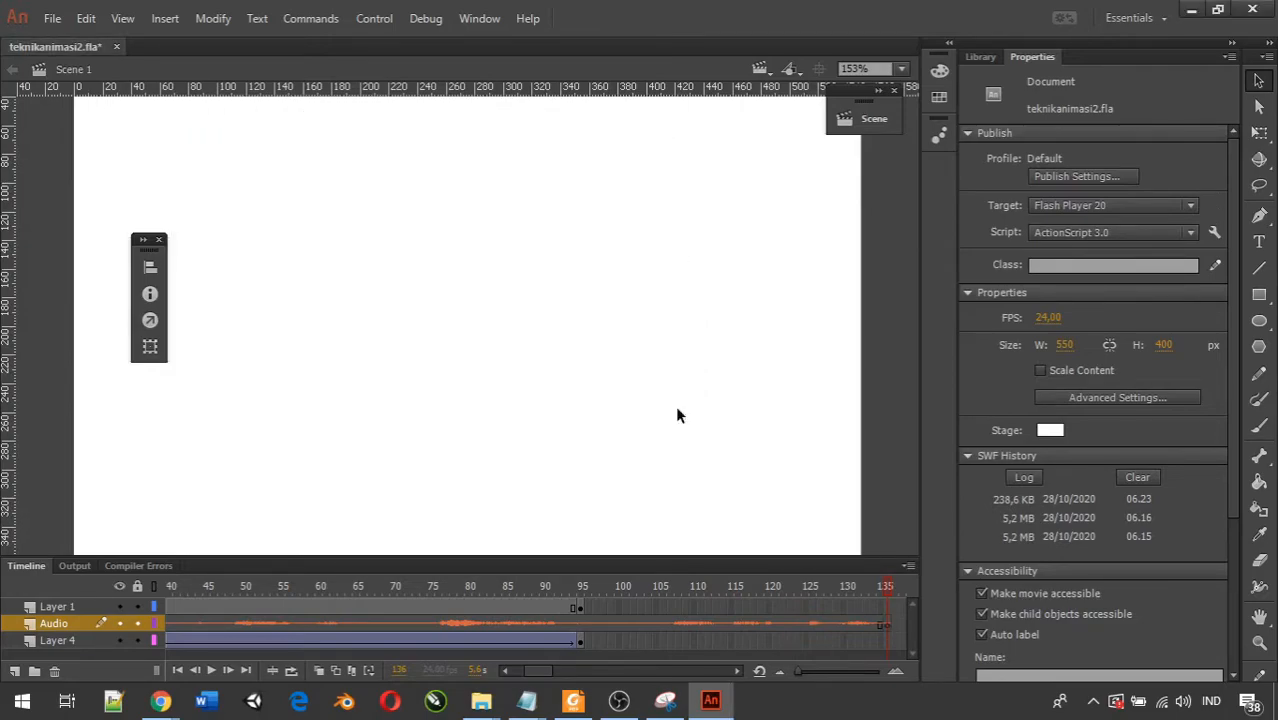
pyautogui.click(575, 624)
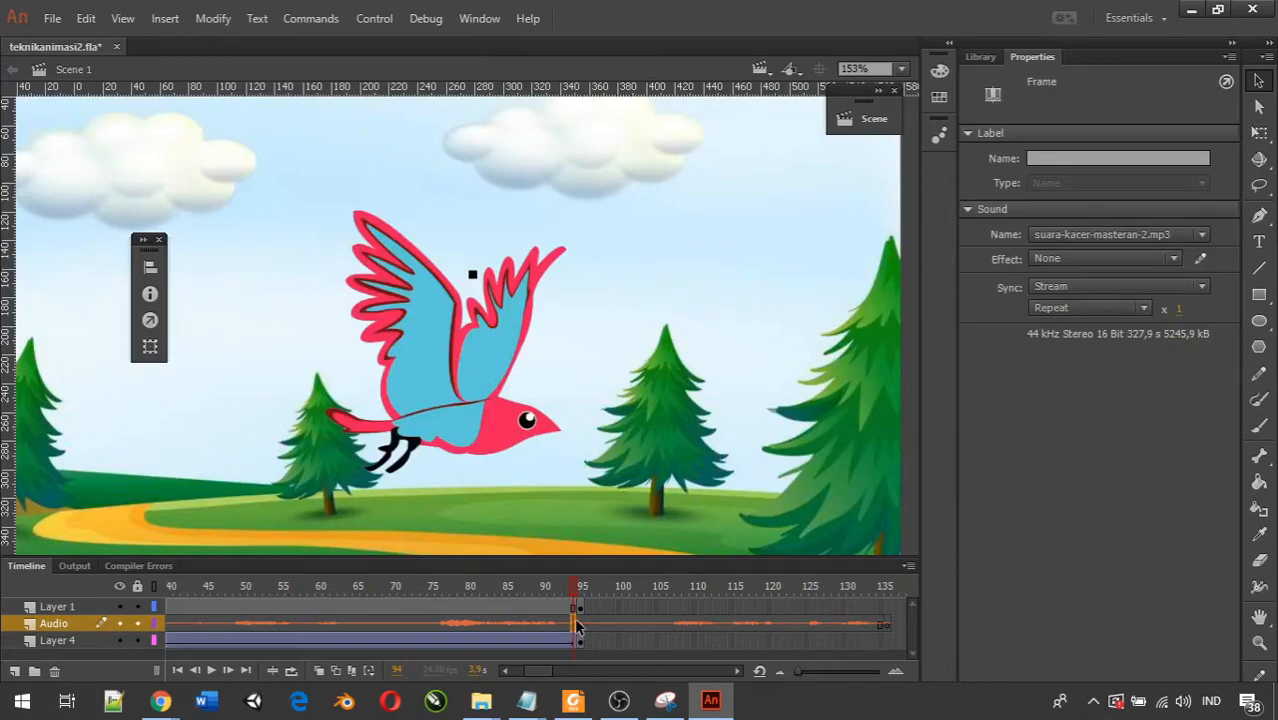
pyautogui.keyDown('shift'); pyautogui.click(872, 622); pyautogui.keyUp('shift')
pyautogui.rightClick(850, 622)
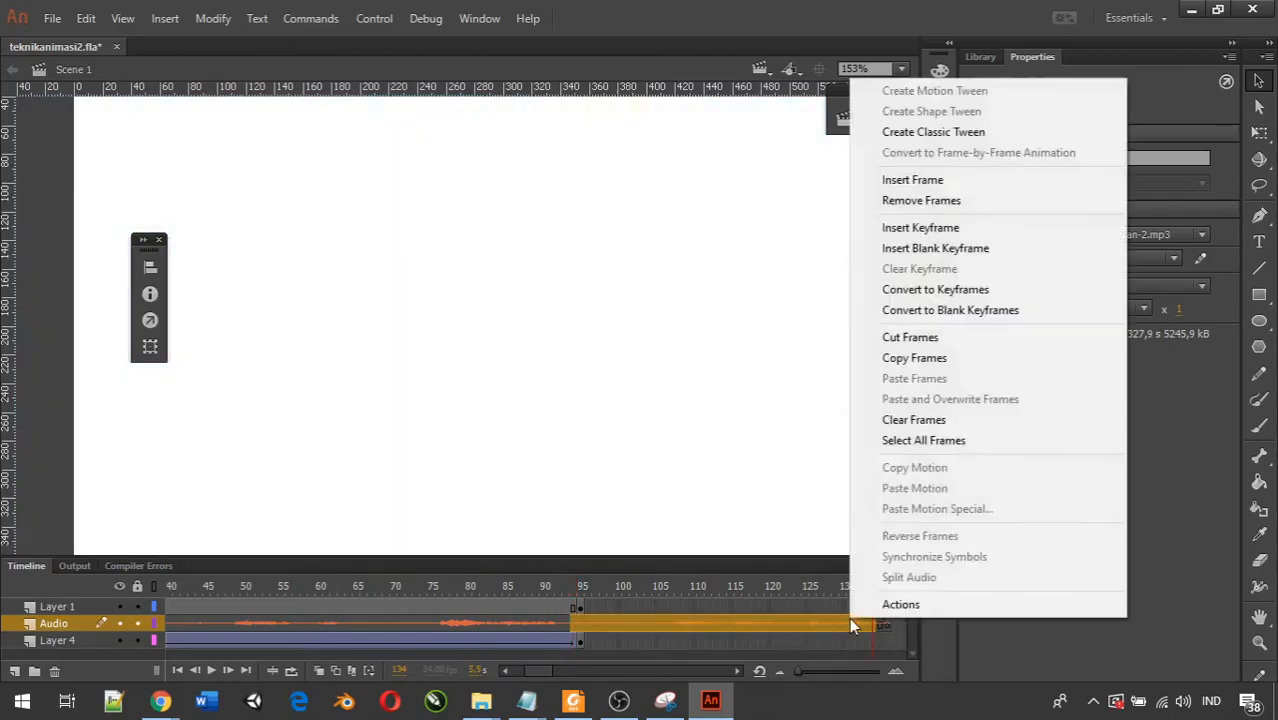
pyautogui.click(880, 201)
pyautogui.click(640, 622)
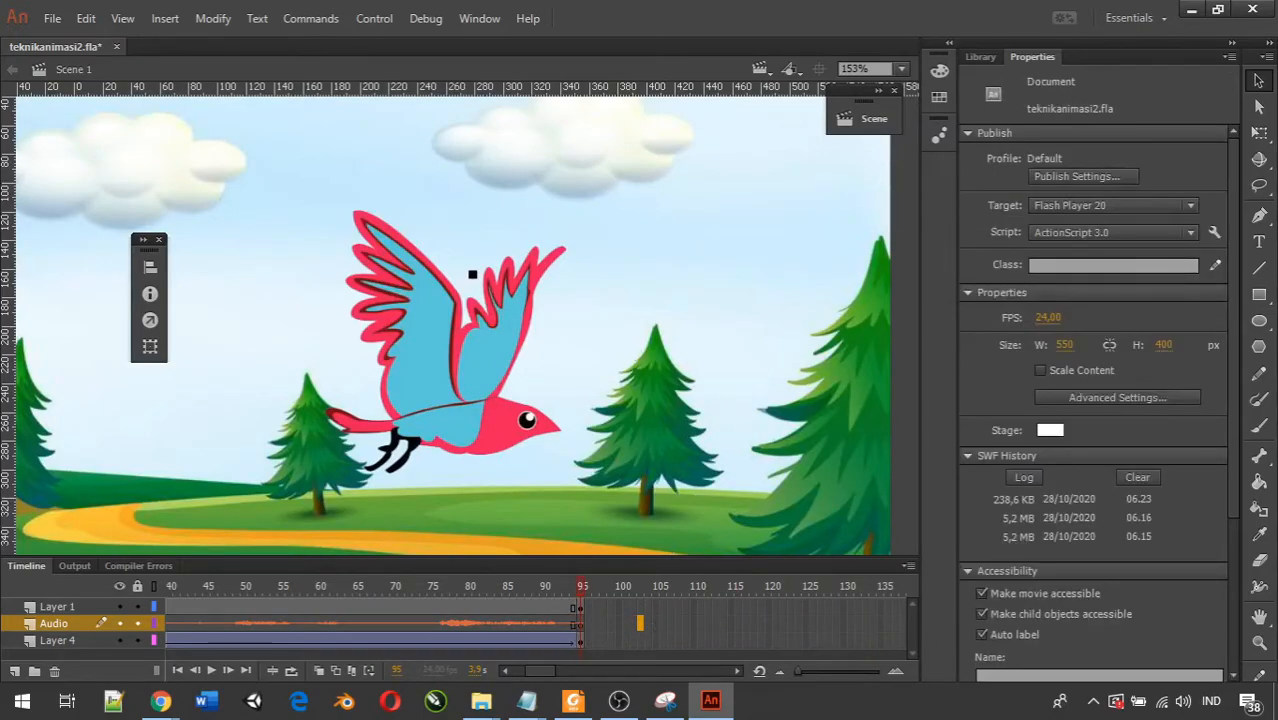
pyautogui.hotkey('ctrl', 'Return')
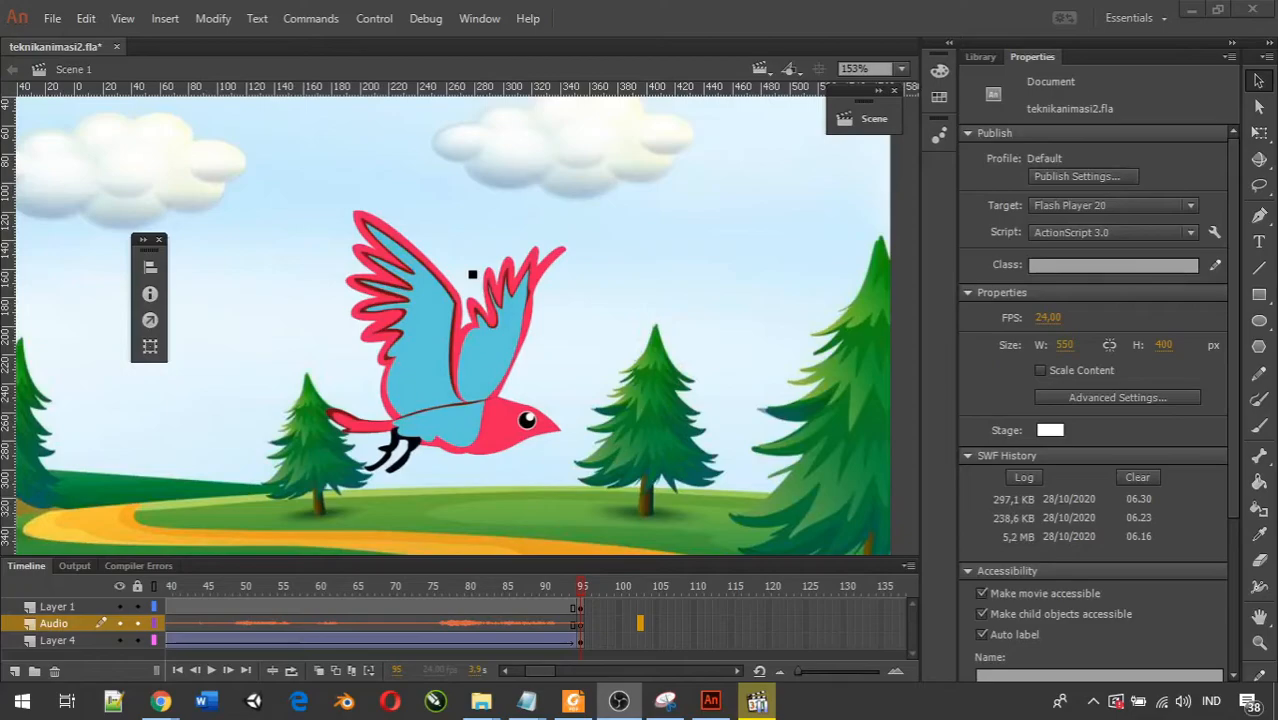
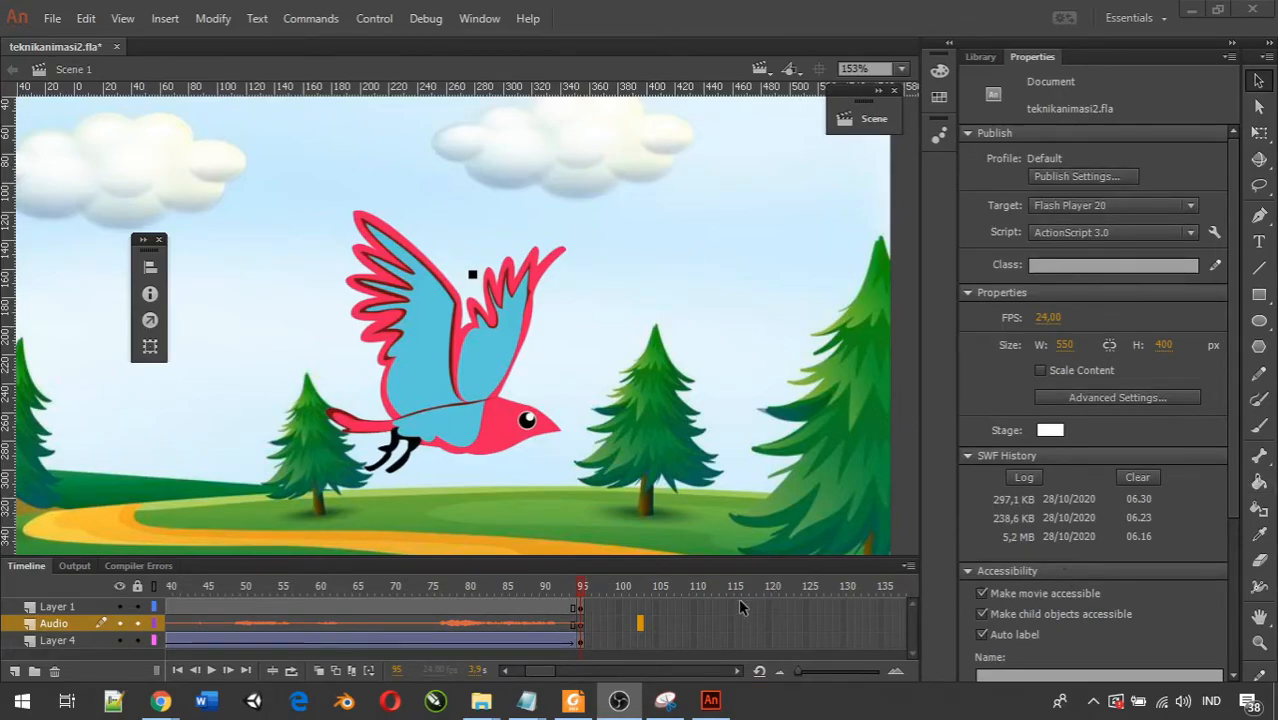
# Step: Extend the Audio layer's sound by moving its end keyframe from frame 95 to frame 381
pyautogui.click(580, 624)
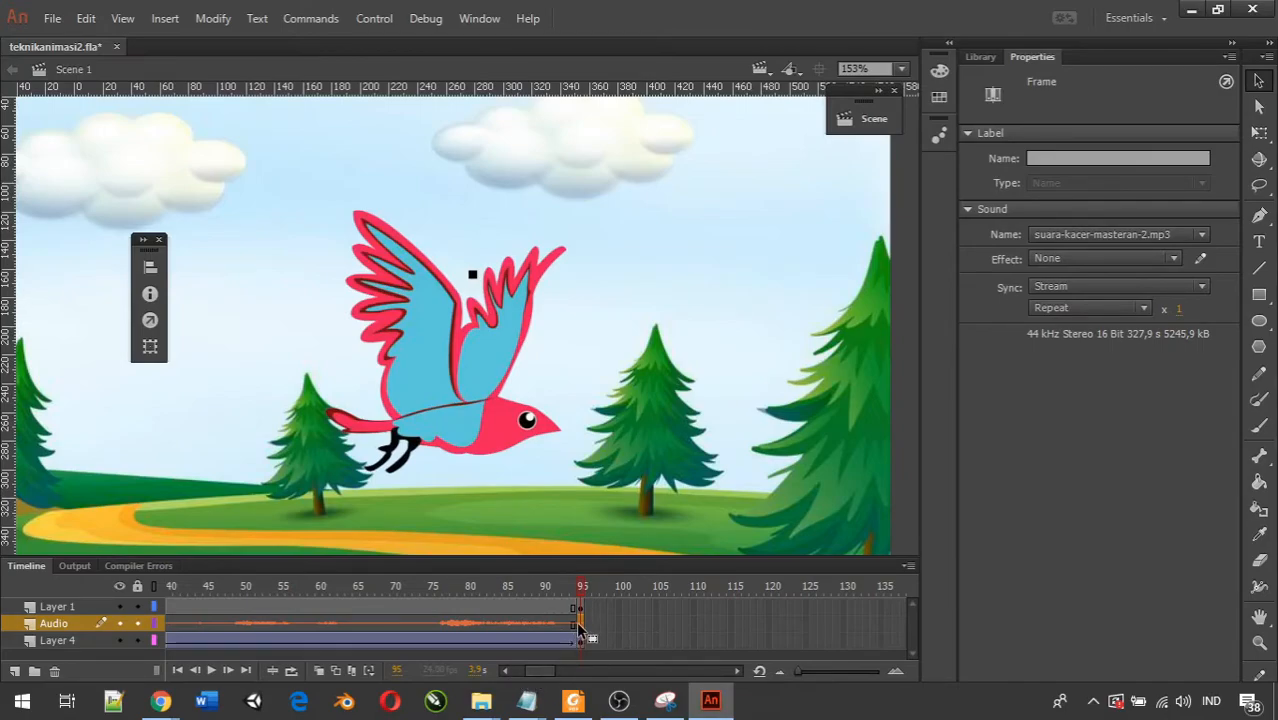
pyautogui.moveTo(580, 628); pyautogui.dragTo(850, 619)
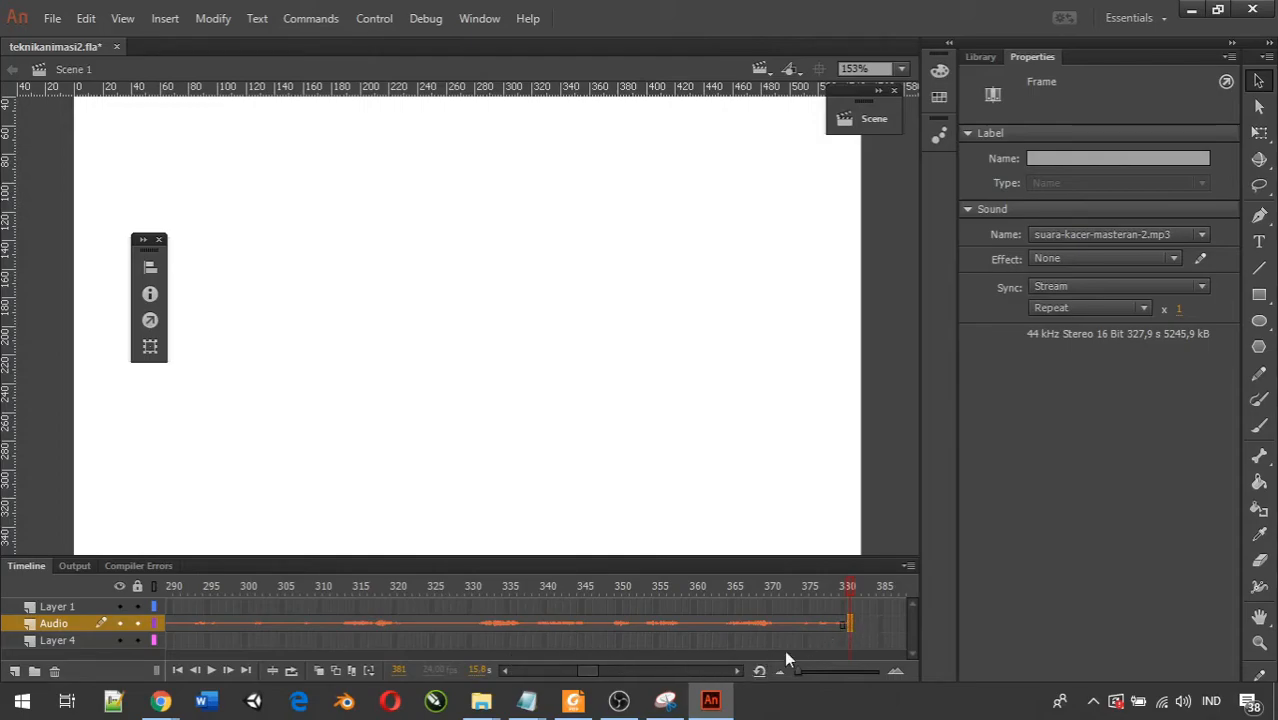
pyautogui.moveTo(585, 671); pyautogui.dragTo(508, 673)
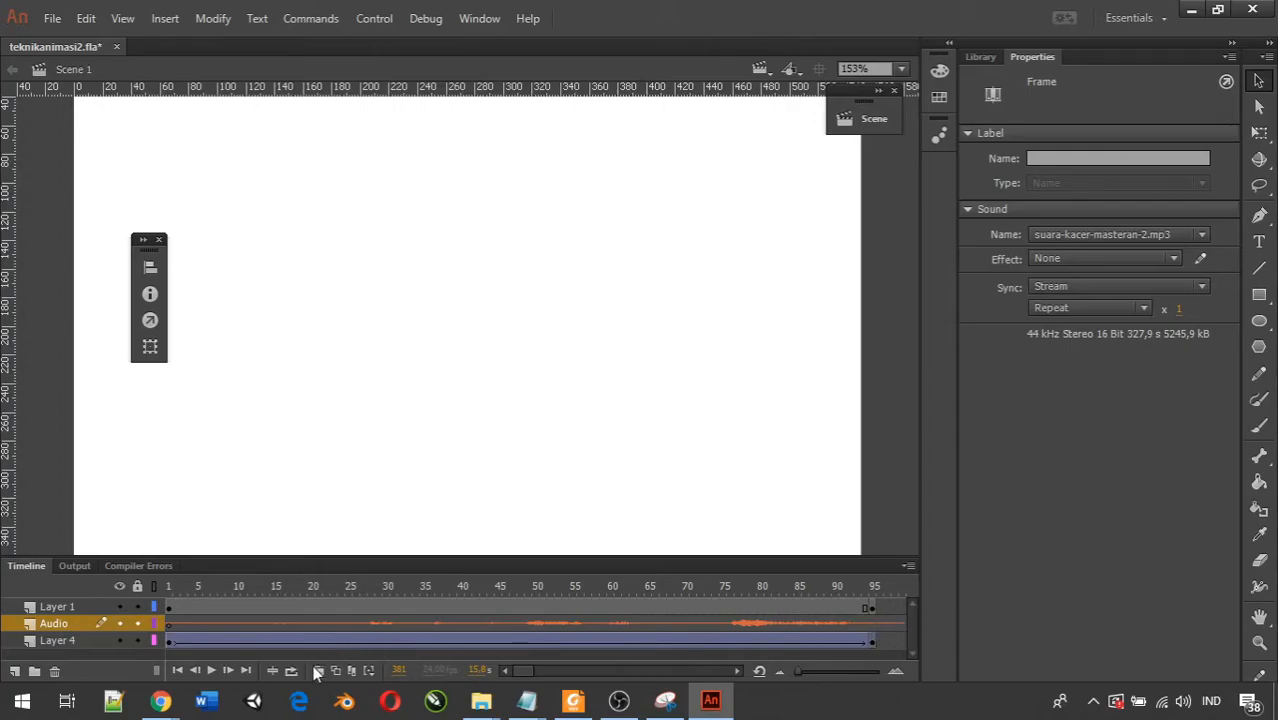
pyautogui.click(543, 670)
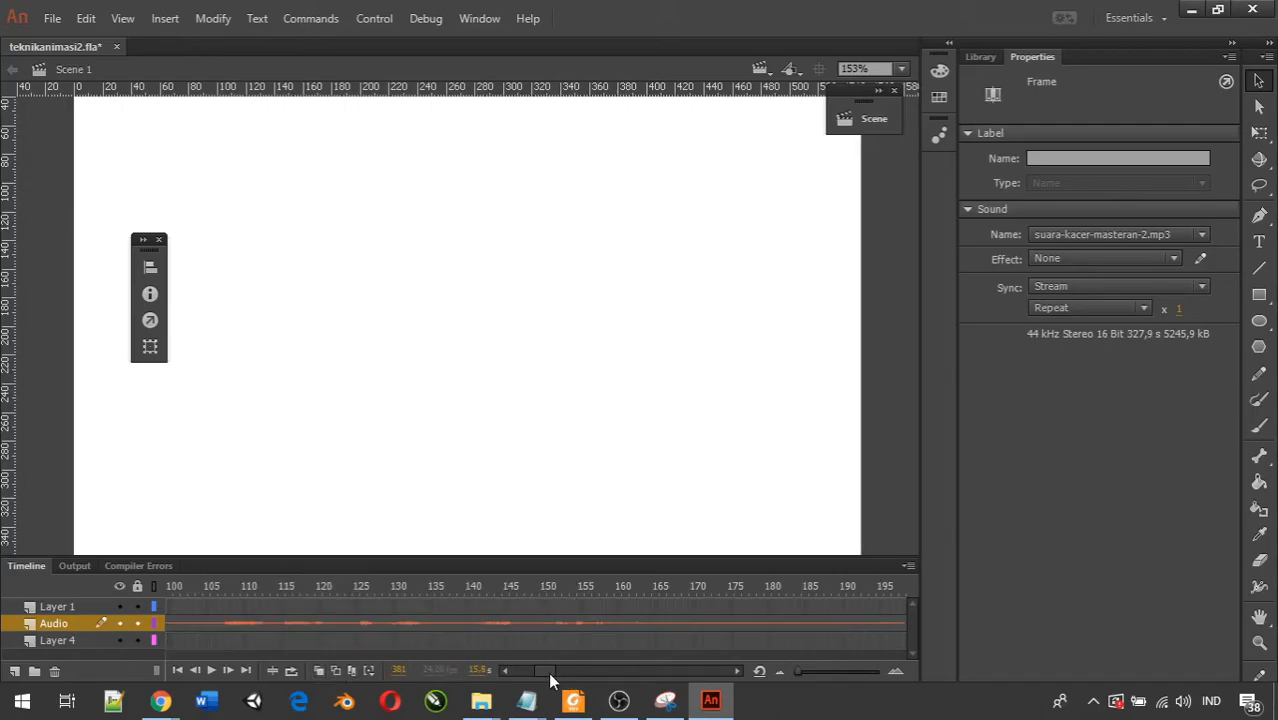
pyautogui.moveTo(549, 677); pyautogui.dragTo(610, 677)
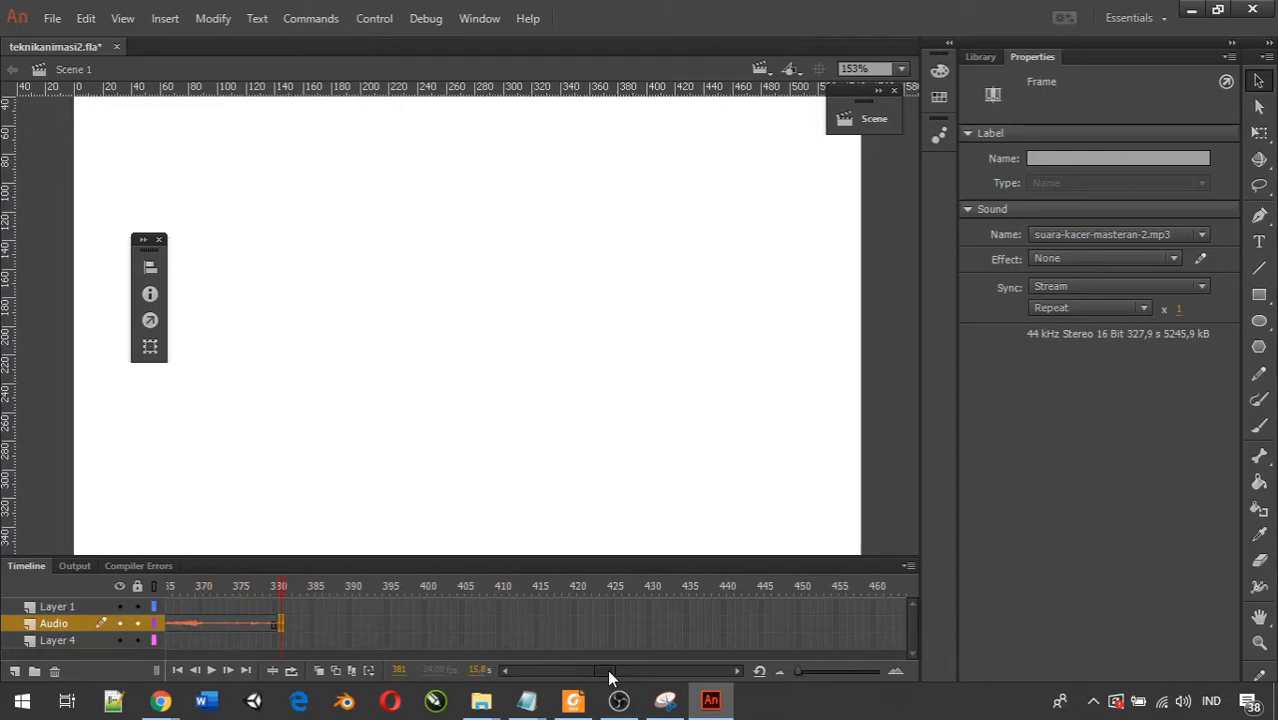
pyautogui.moveTo(610, 677); pyautogui.dragTo(535, 677)
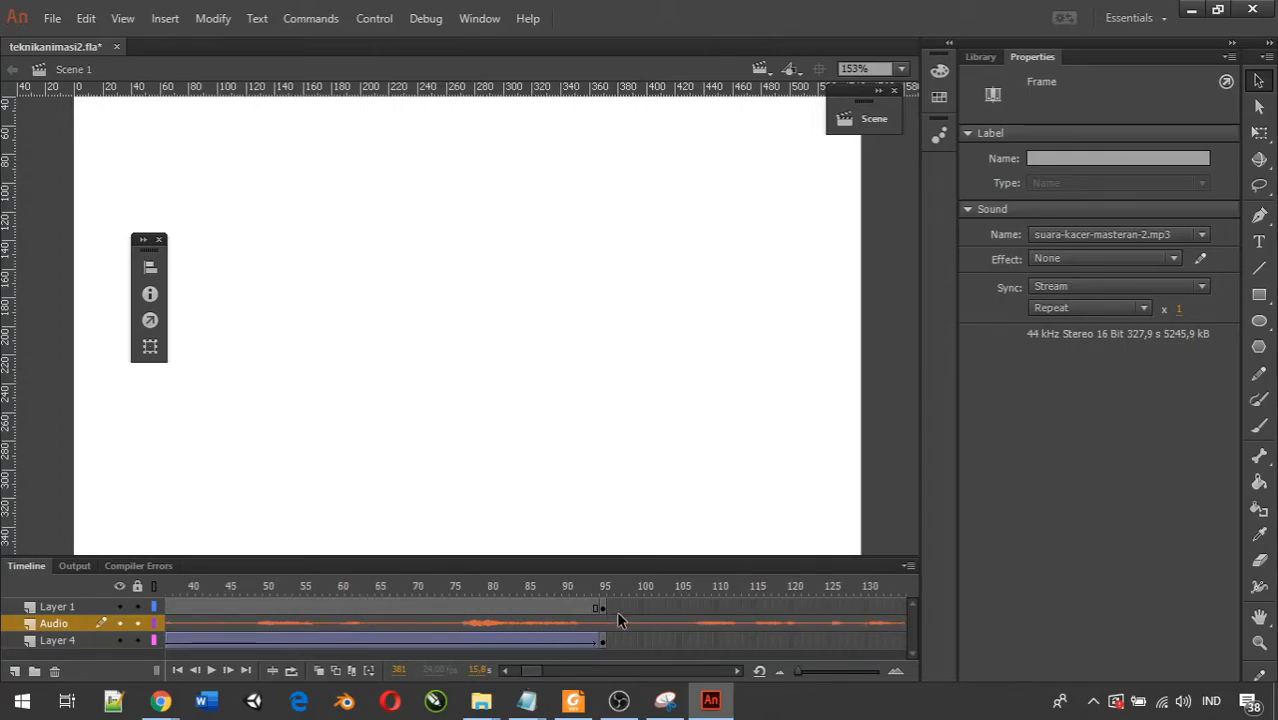
# Step: Split the Audio layer's sound at frame 95, where the Scene 1 animation ends
pyautogui.click(602, 624)
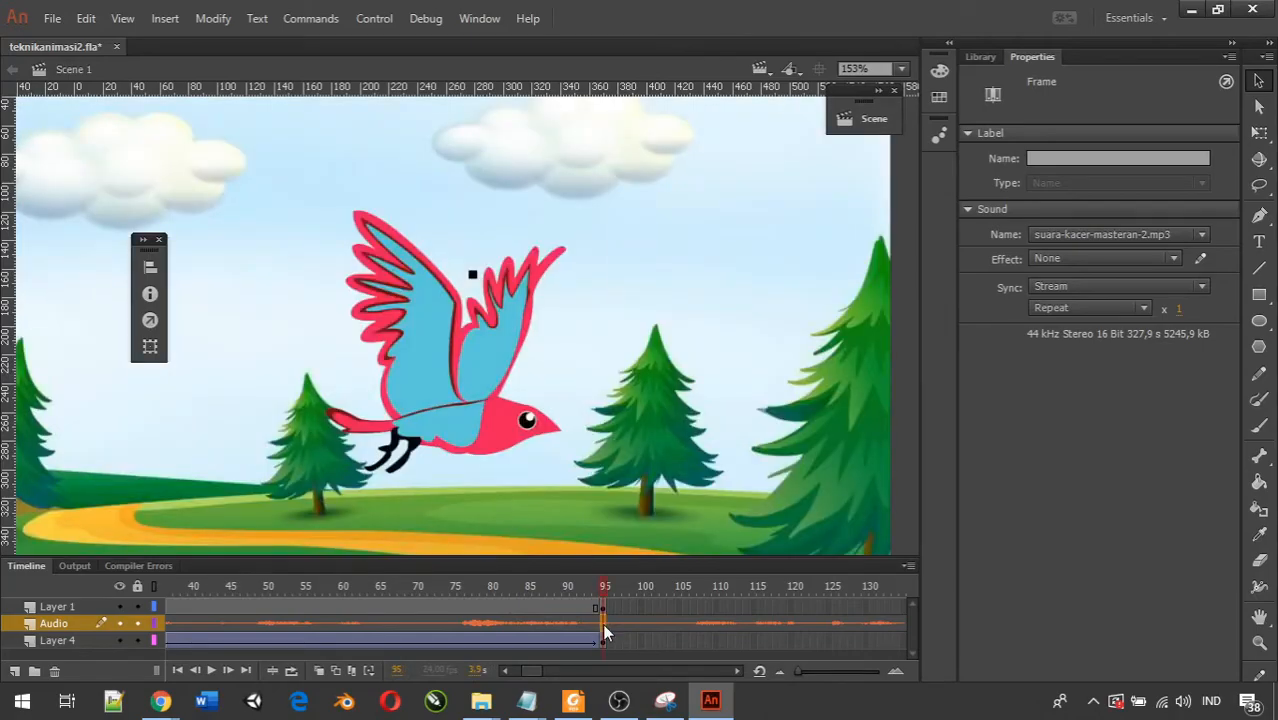
pyautogui.rightClick(602, 623)
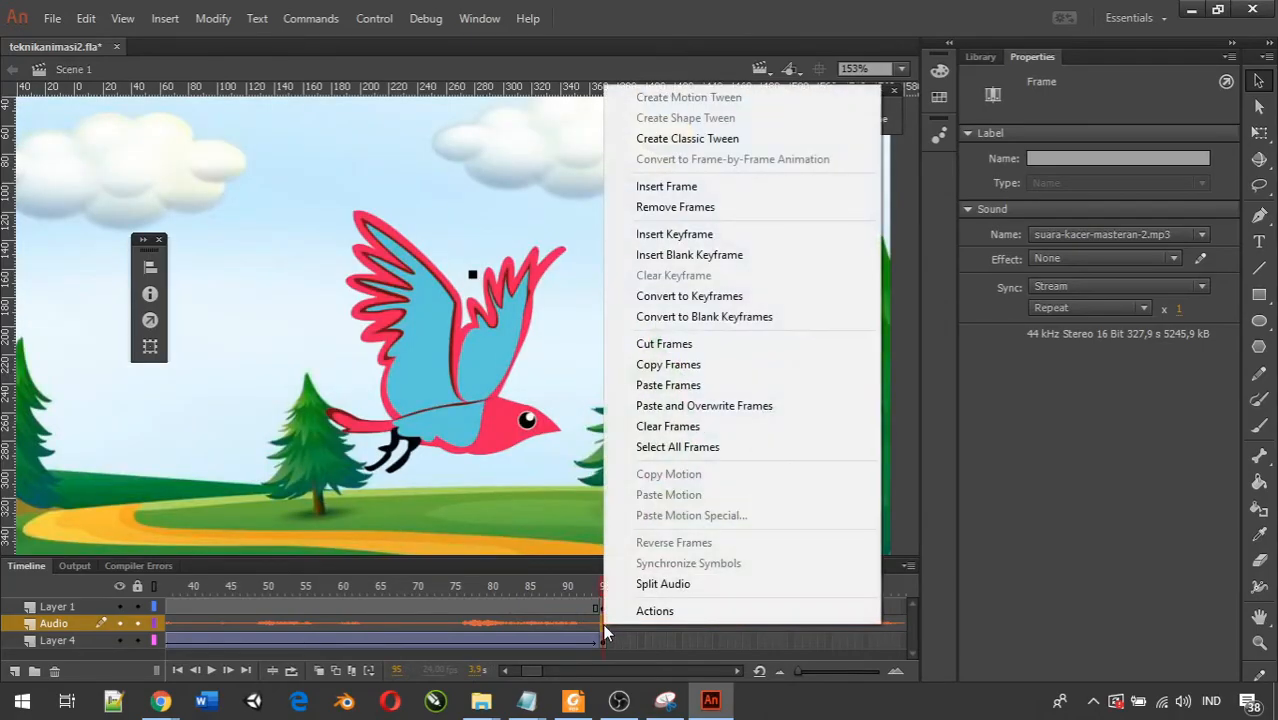
pyautogui.click(643, 583)
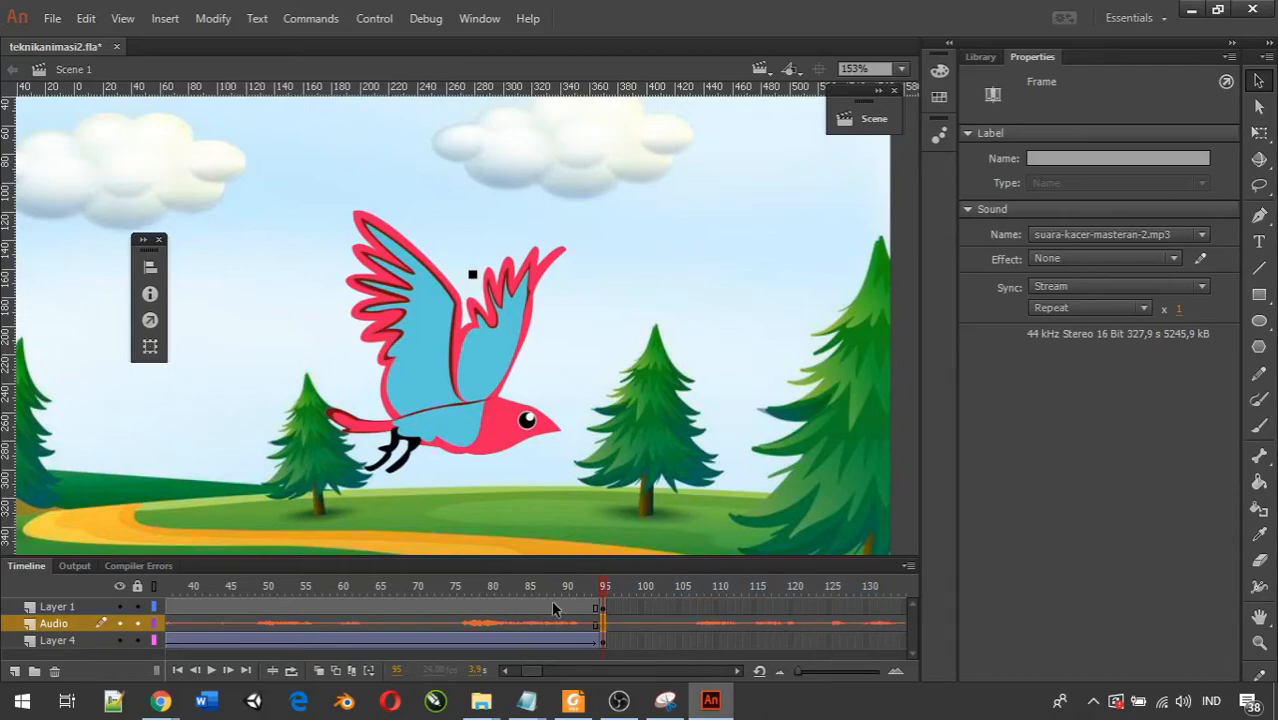
# Step: Cut frames 96 to 381 from Scene 1's Audio layer
pyautogui.click(624, 622)
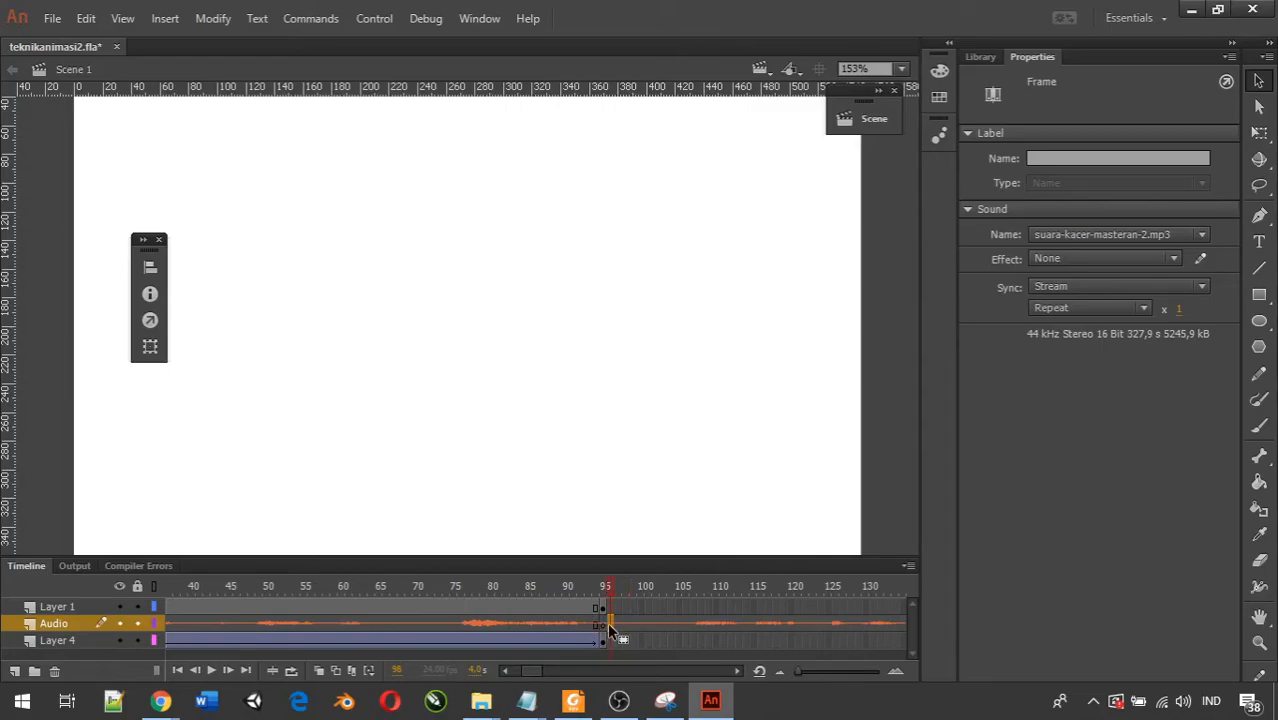
pyautogui.moveTo(533, 672); pyautogui.dragTo(598, 672)
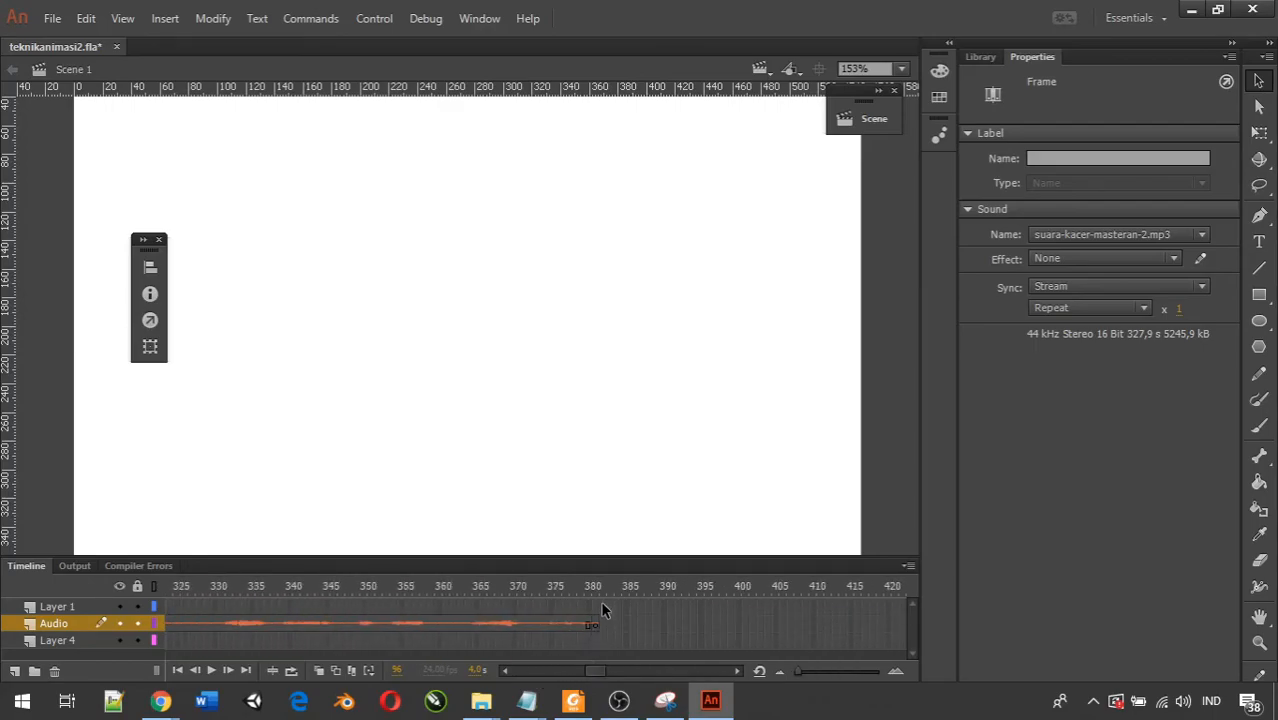
pyautogui.doubleClick(594, 622)
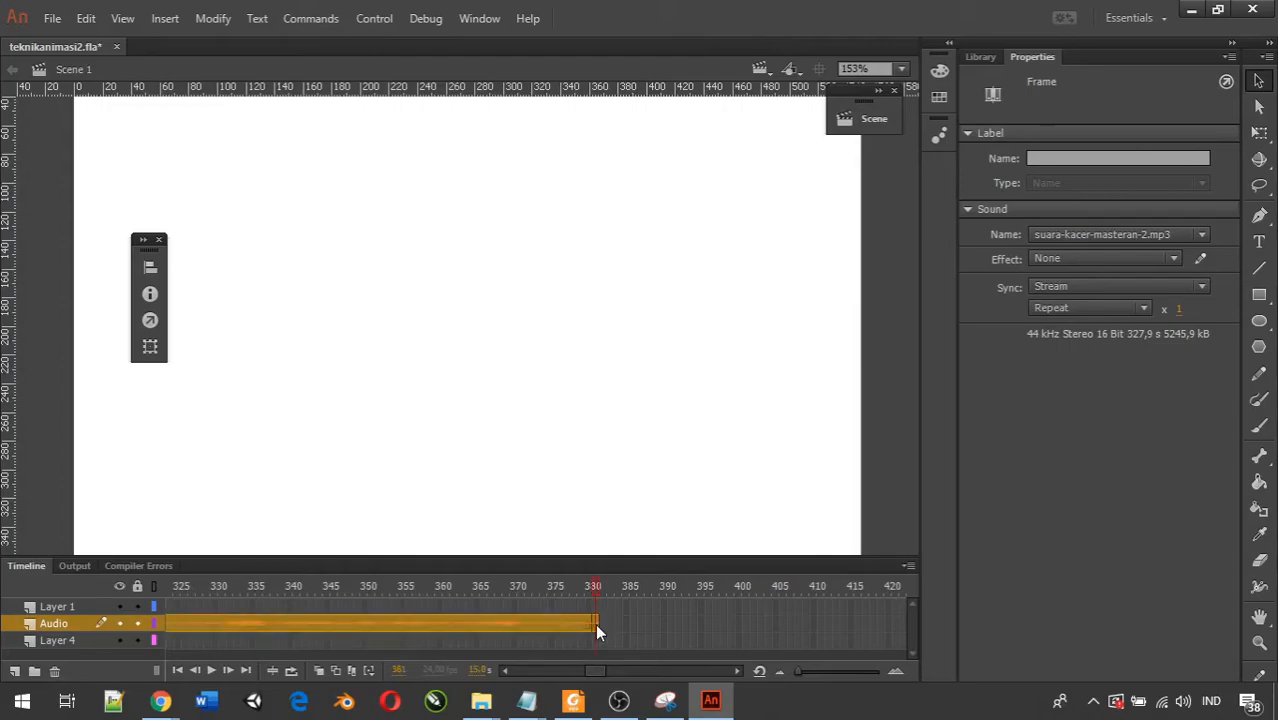
pyautogui.rightClick(544, 633)
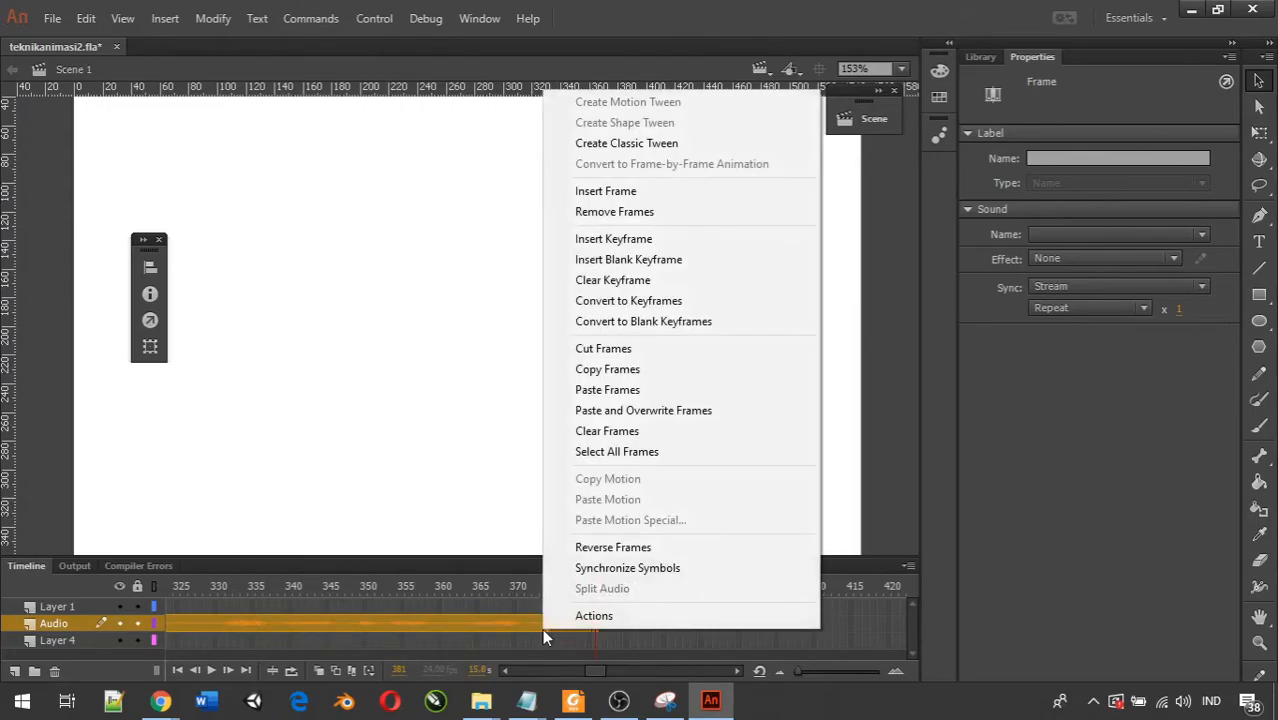
pyautogui.click(596, 350)
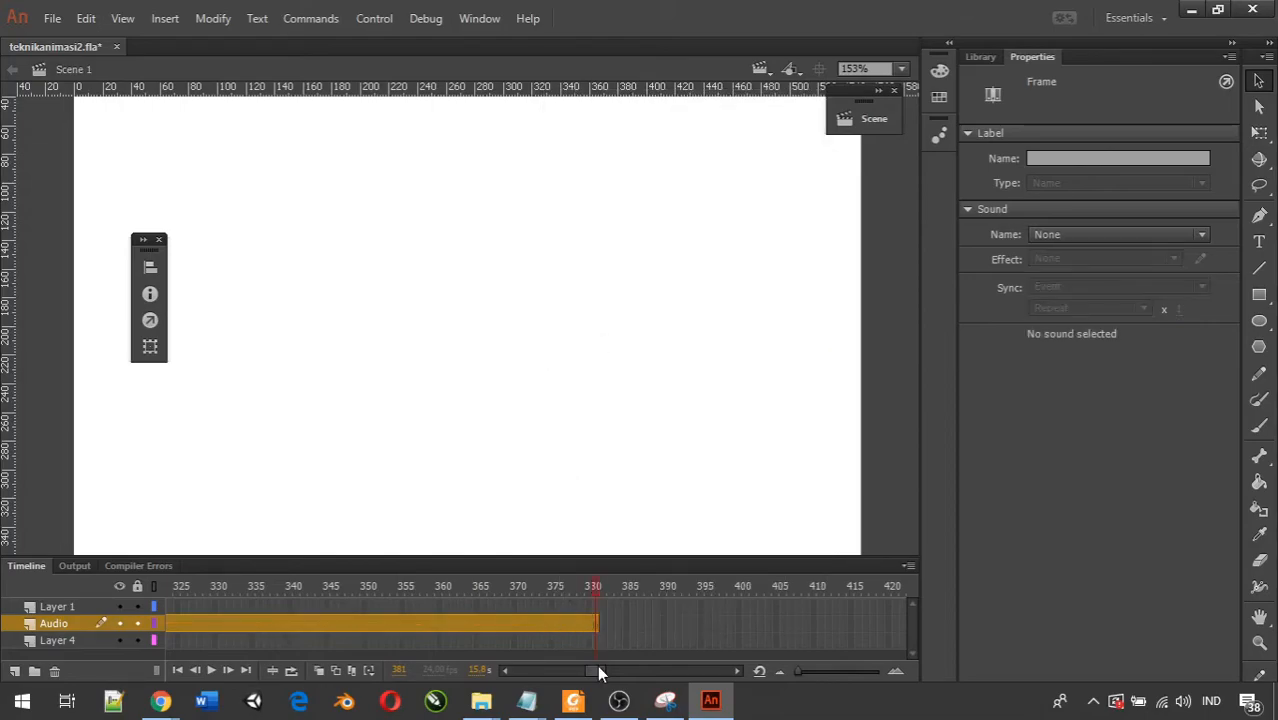
# Step: Open Scene 2 for editing, keeping its name
pyautogui.moveTo(597, 668); pyautogui.dragTo(504, 689)
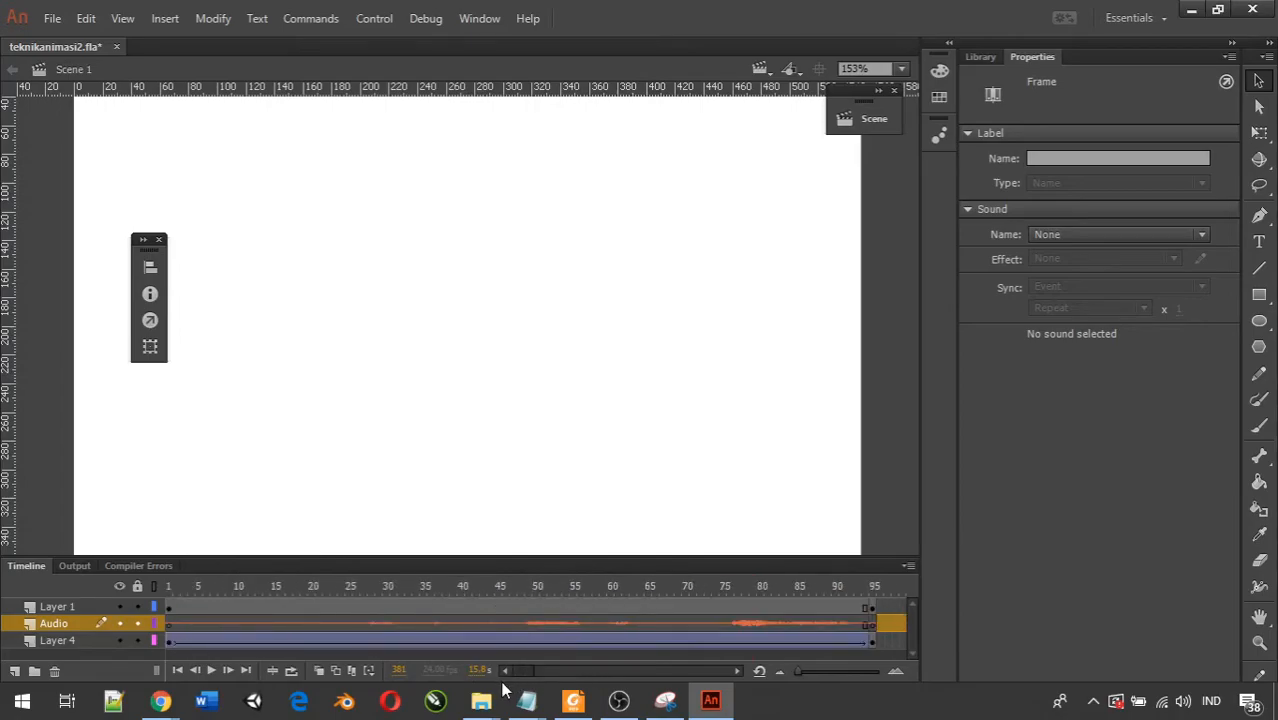
pyautogui.click(868, 119)
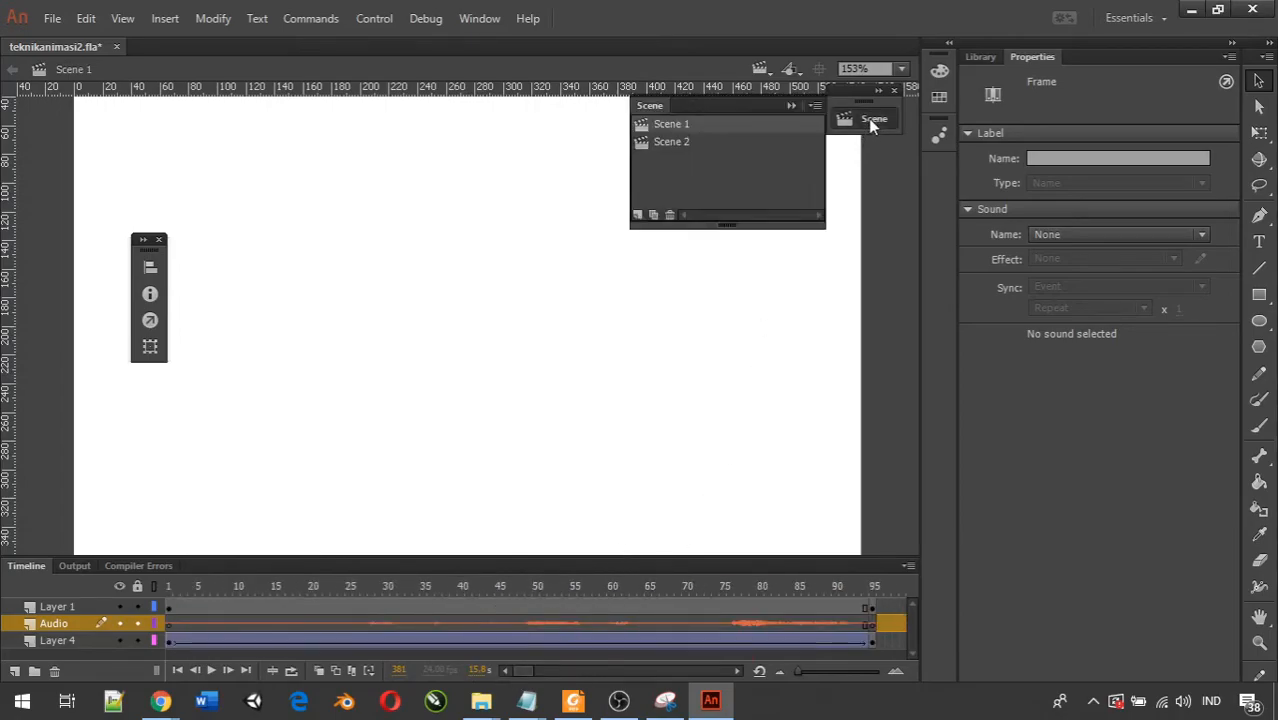
pyautogui.doubleClick(662, 141)
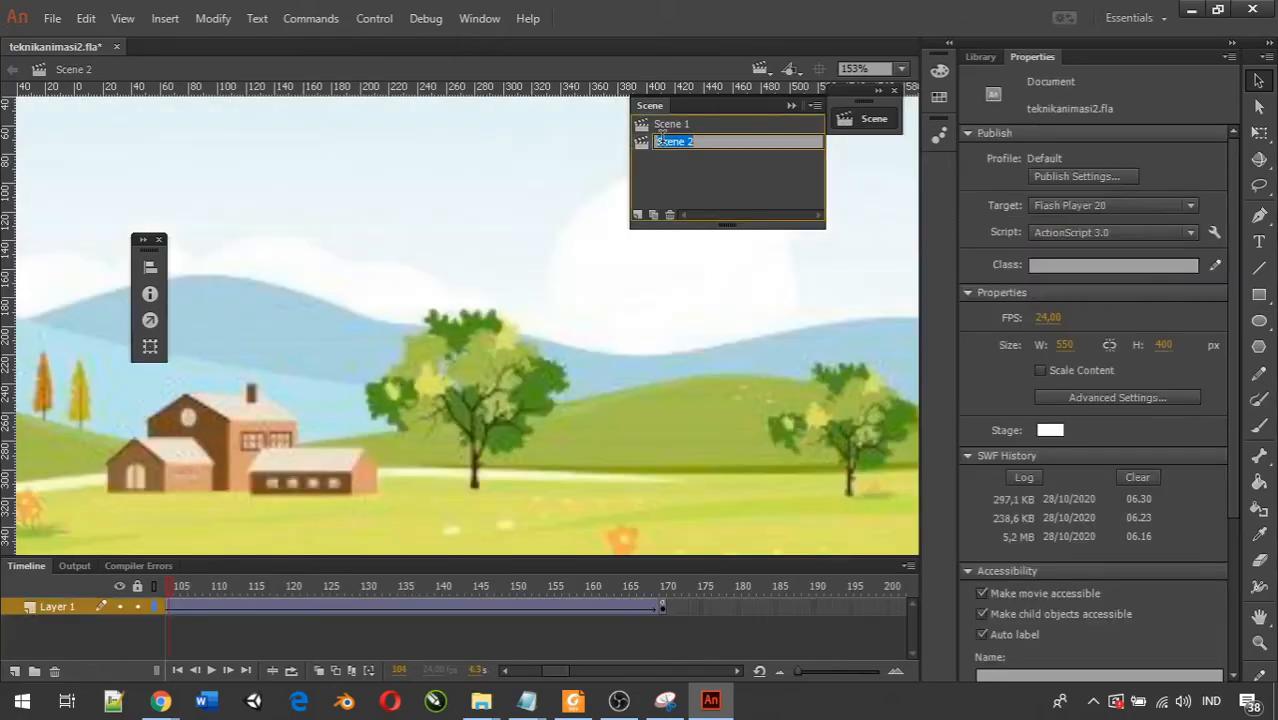
pyautogui.click(649, 149)
pyautogui.doubleClick(648, 149)
pyautogui.click(648, 149)
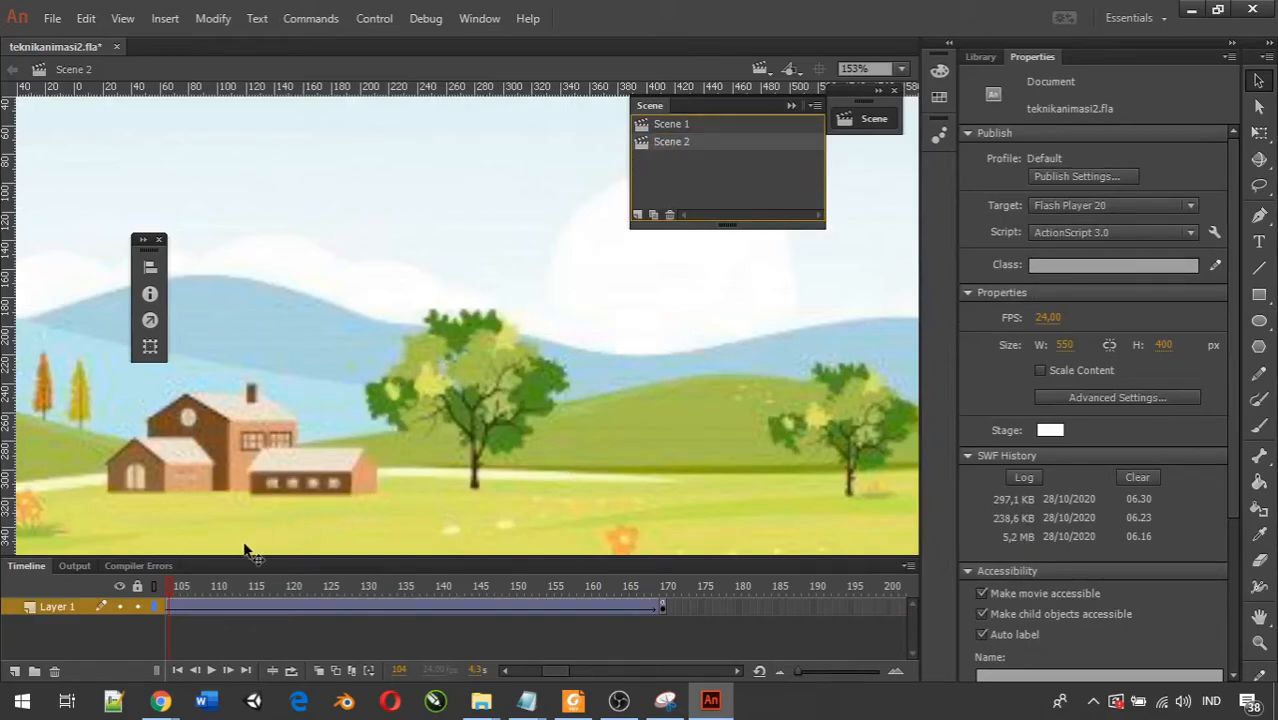
# Step: Add a new layer above Layer 1 in Scene 2 and paste the cut audio frames at its frame 1
pyautogui.click(16, 671)
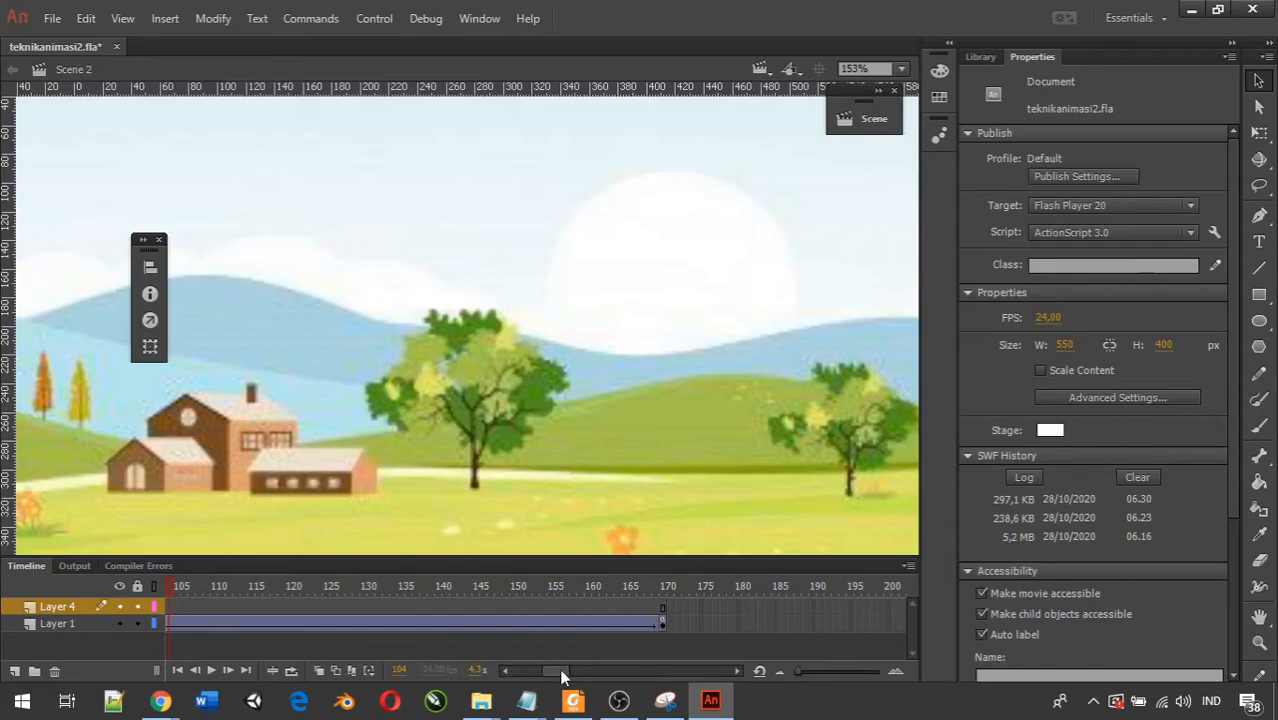
pyautogui.moveTo(561, 677); pyautogui.dragTo(500, 677)
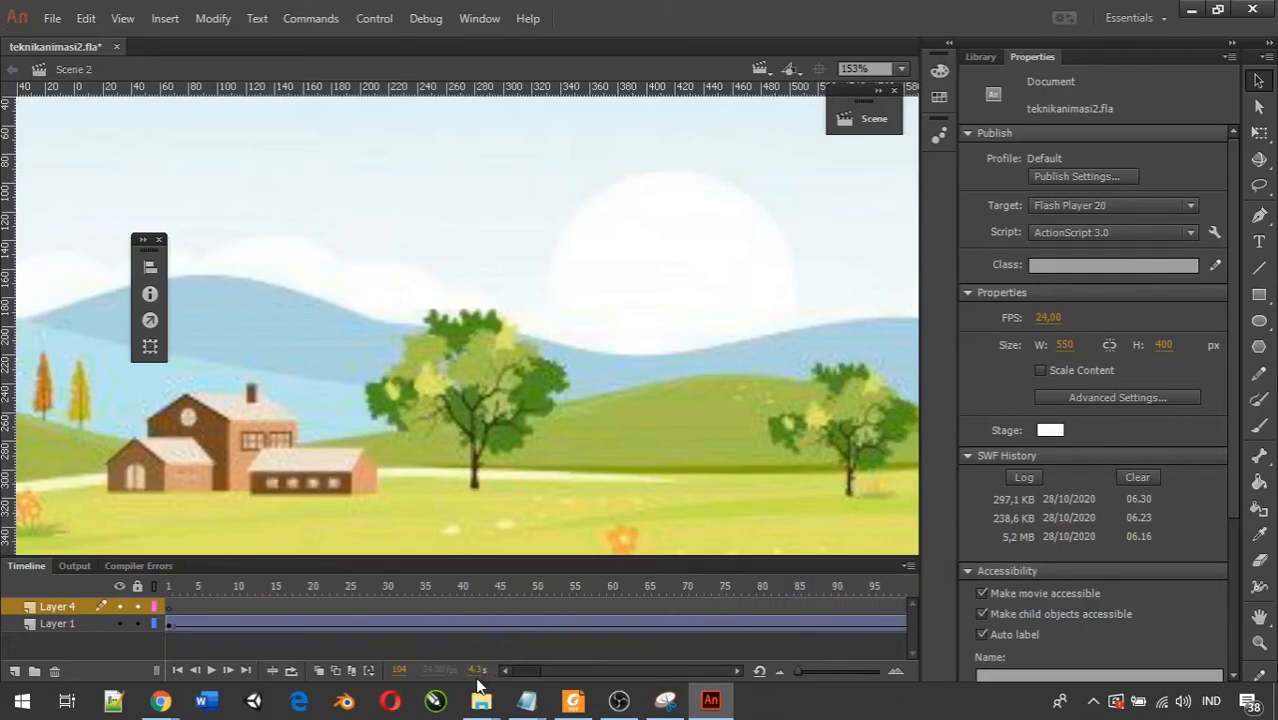
pyautogui.click(169, 608)
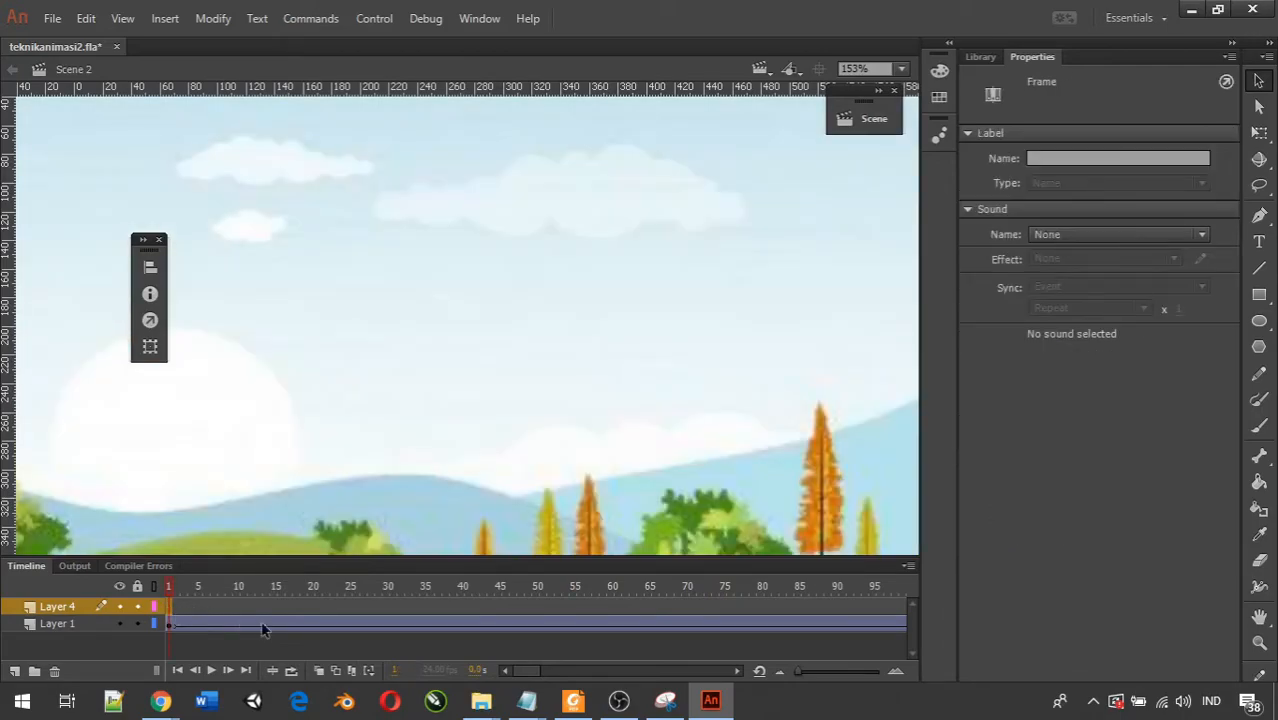
pyautogui.moveTo(515, 683); pyautogui.dragTo(561, 683)
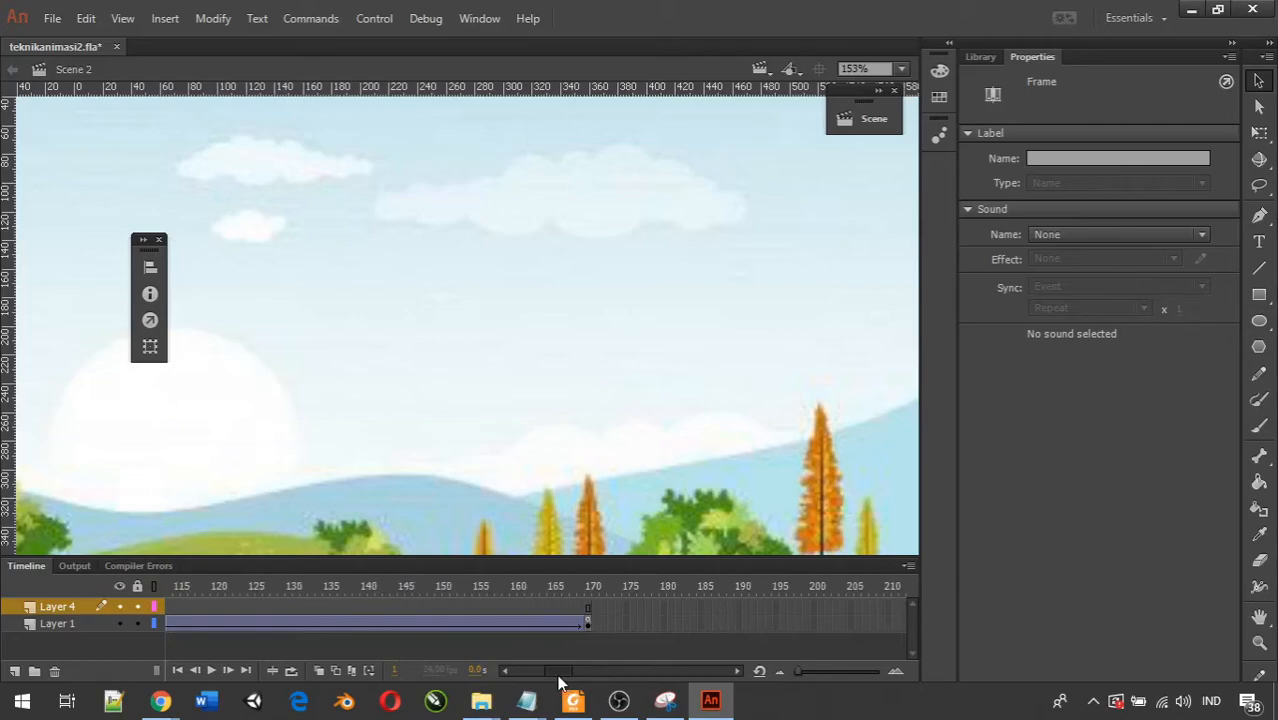
pyautogui.moveTo(560, 672); pyautogui.dragTo(330, 676)
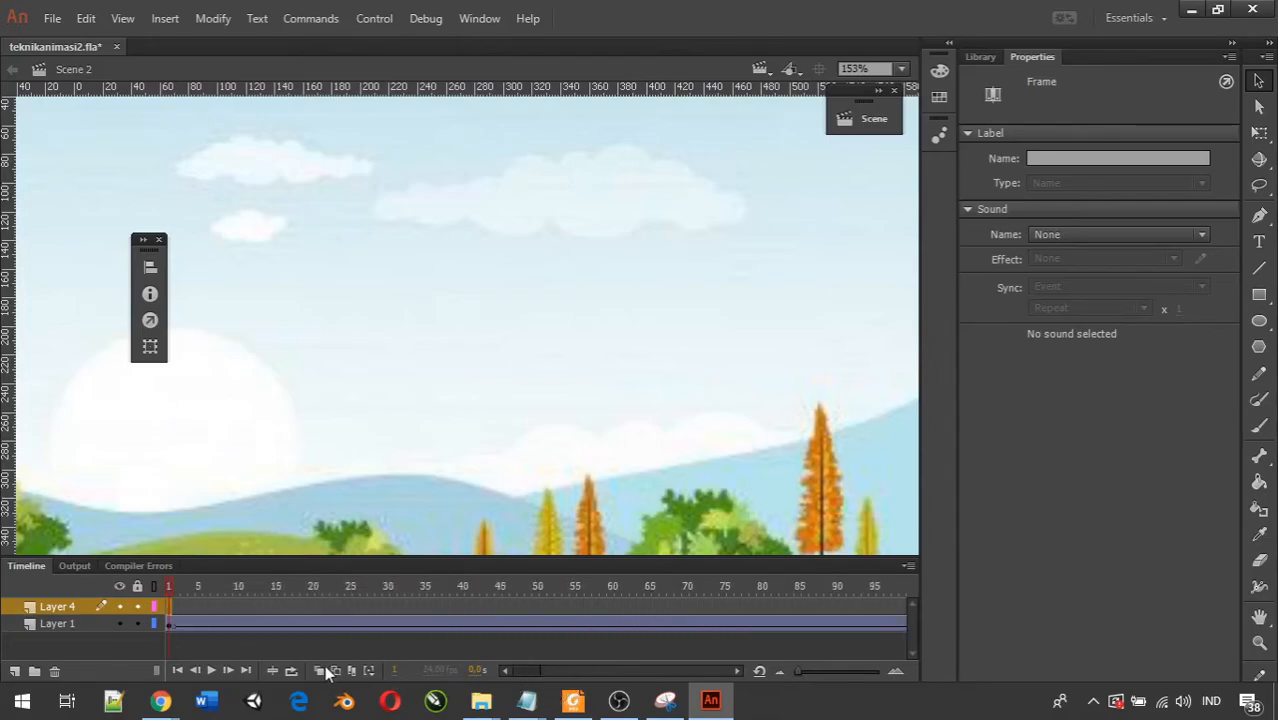
pyautogui.rightClick(171, 605)
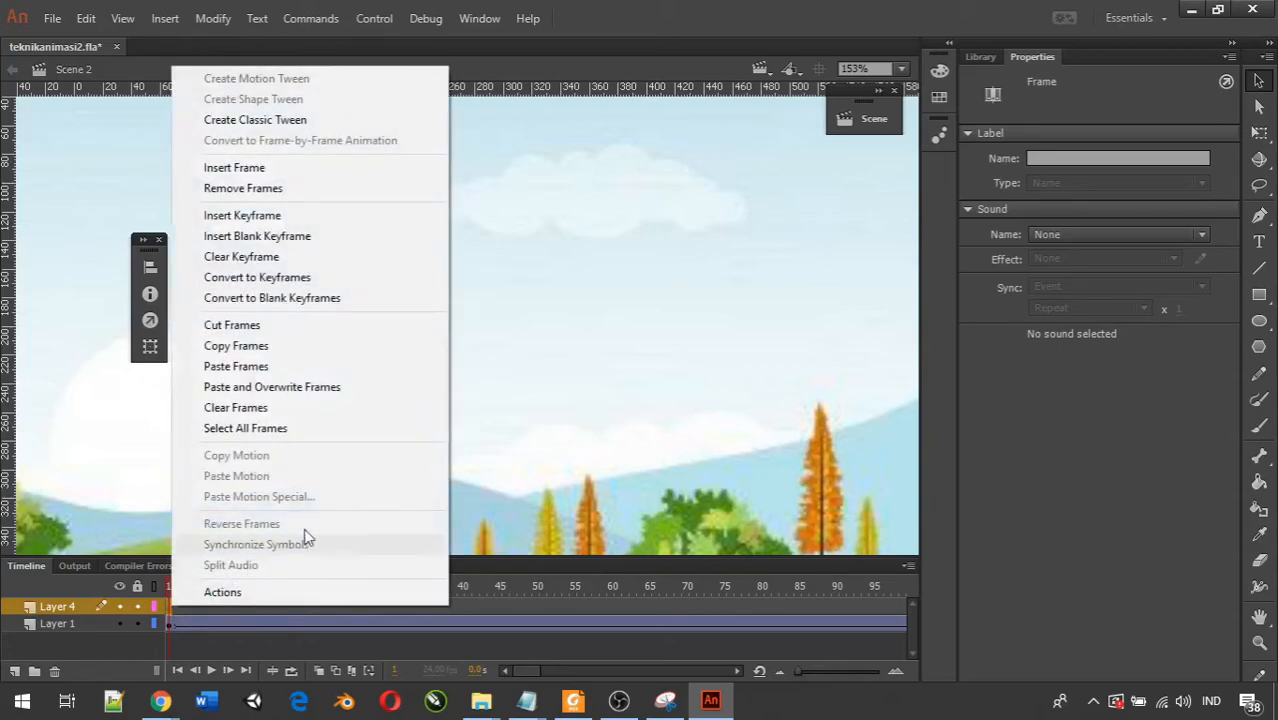
pyautogui.click(288, 366)
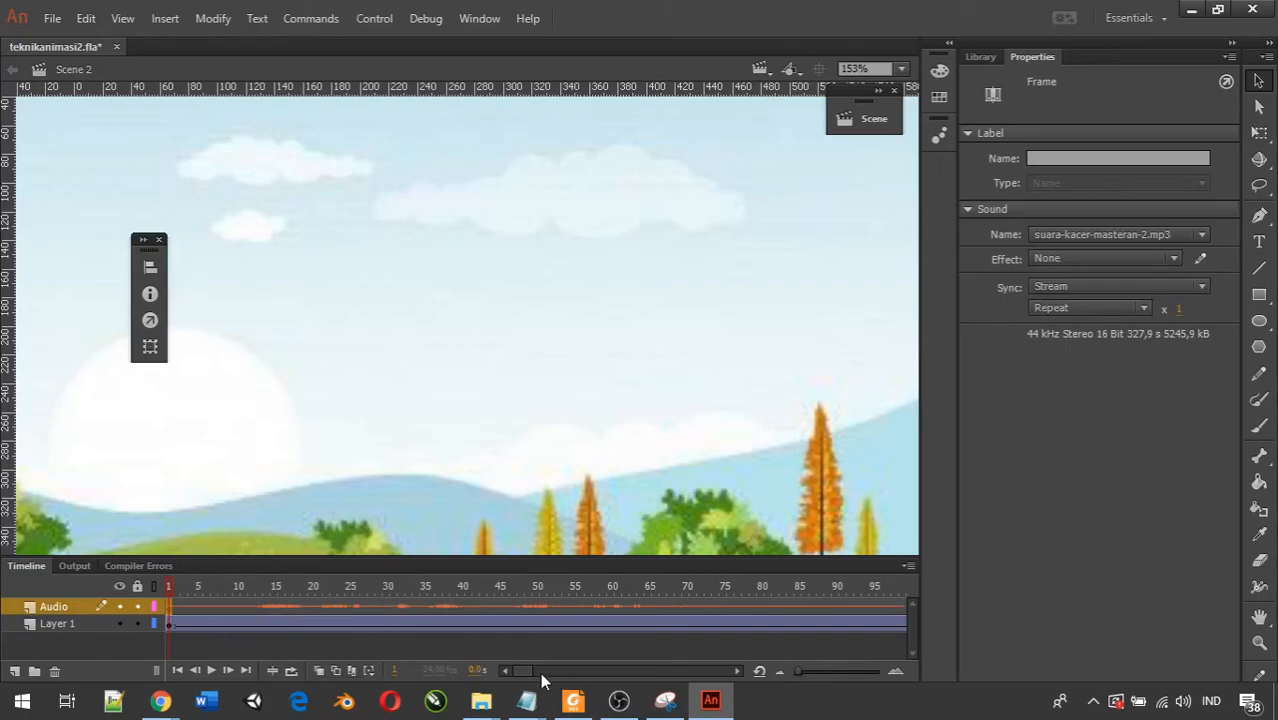
# Step: Clear and remove the Audio layer's frames 171 to 455 in Scene 2, past the end of the Layer 1 animation
pyautogui.moveTo(528, 672); pyautogui.dragTo(602, 672)
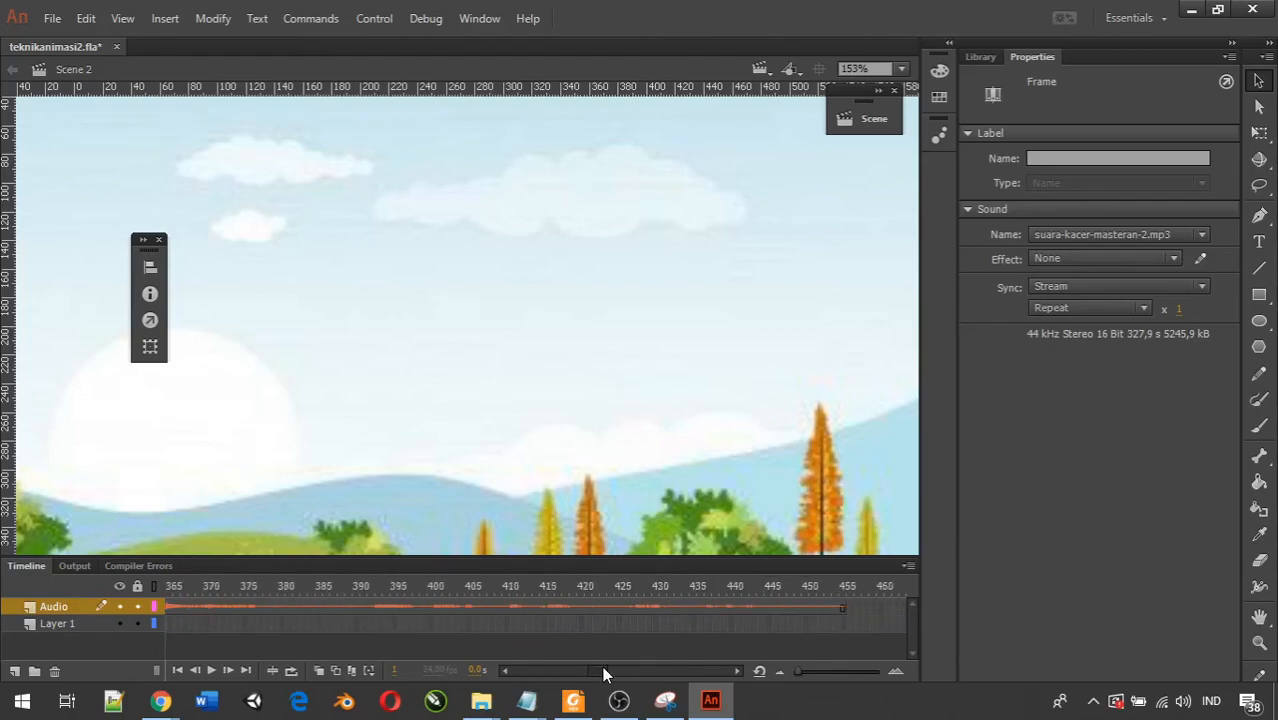
pyautogui.moveTo(602, 668); pyautogui.dragTo(549, 679)
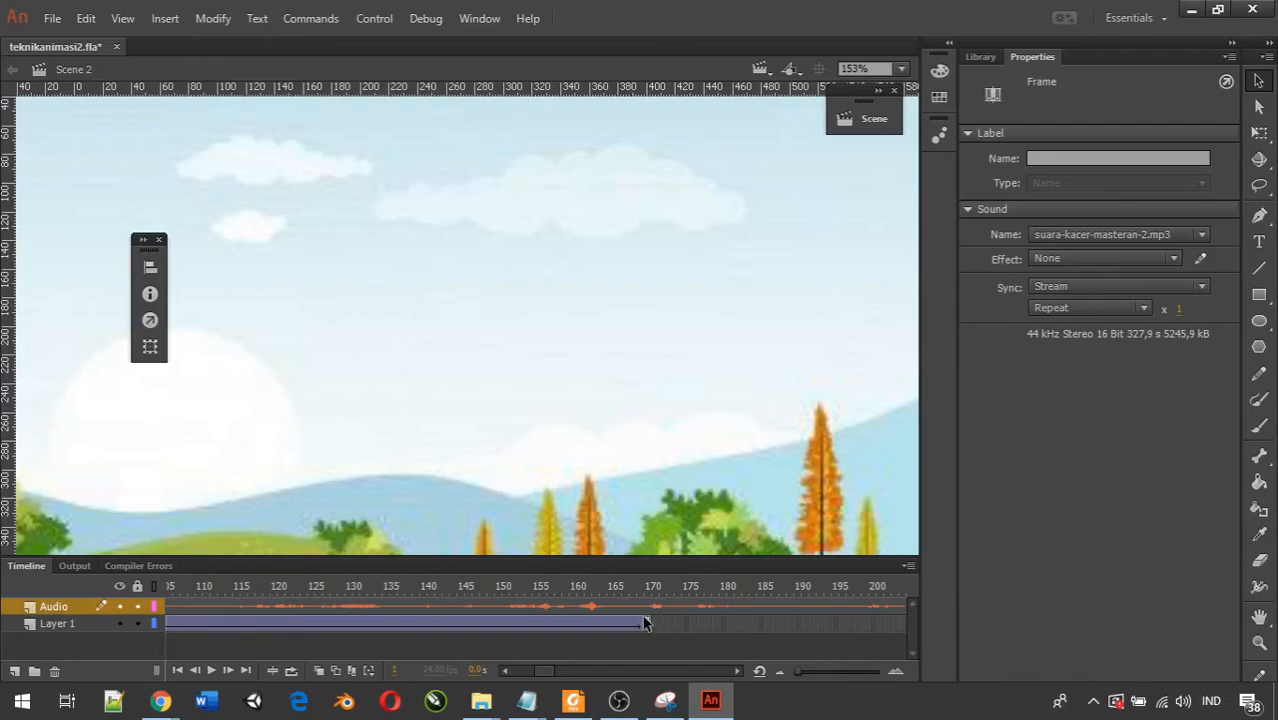
pyautogui.click(655, 608)
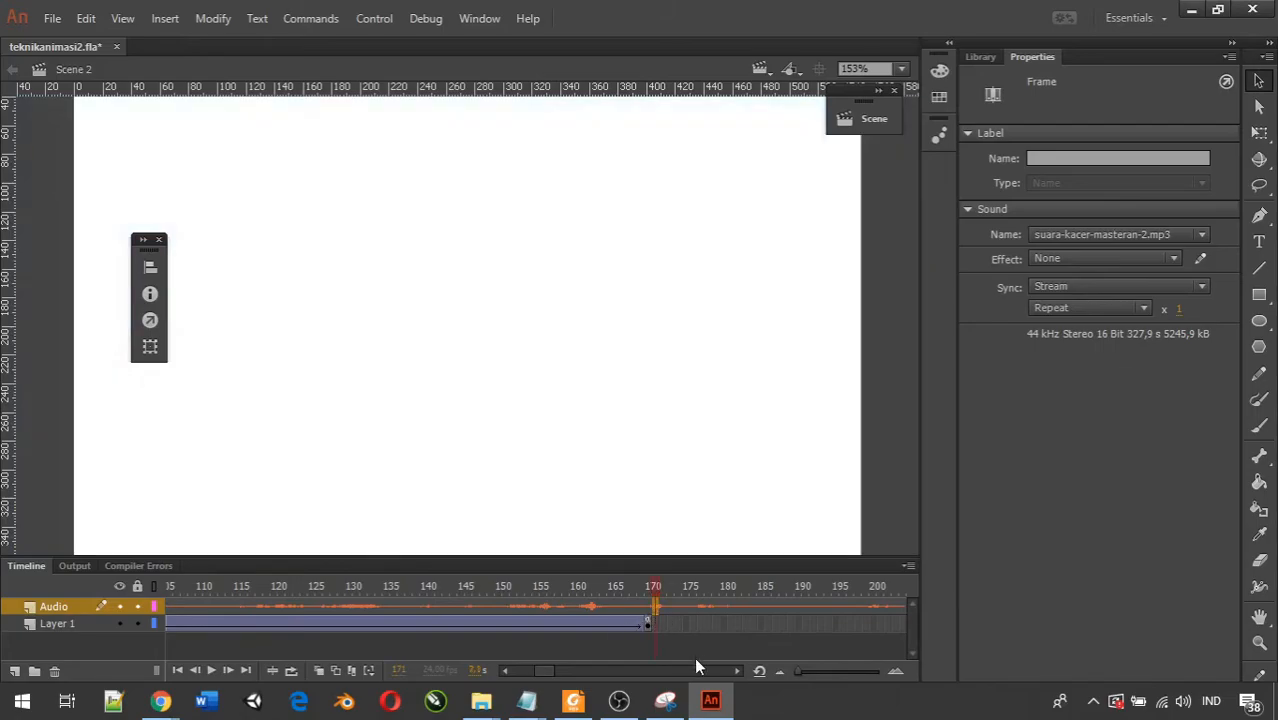
pyautogui.moveTo(548, 672); pyautogui.dragTo(610, 679)
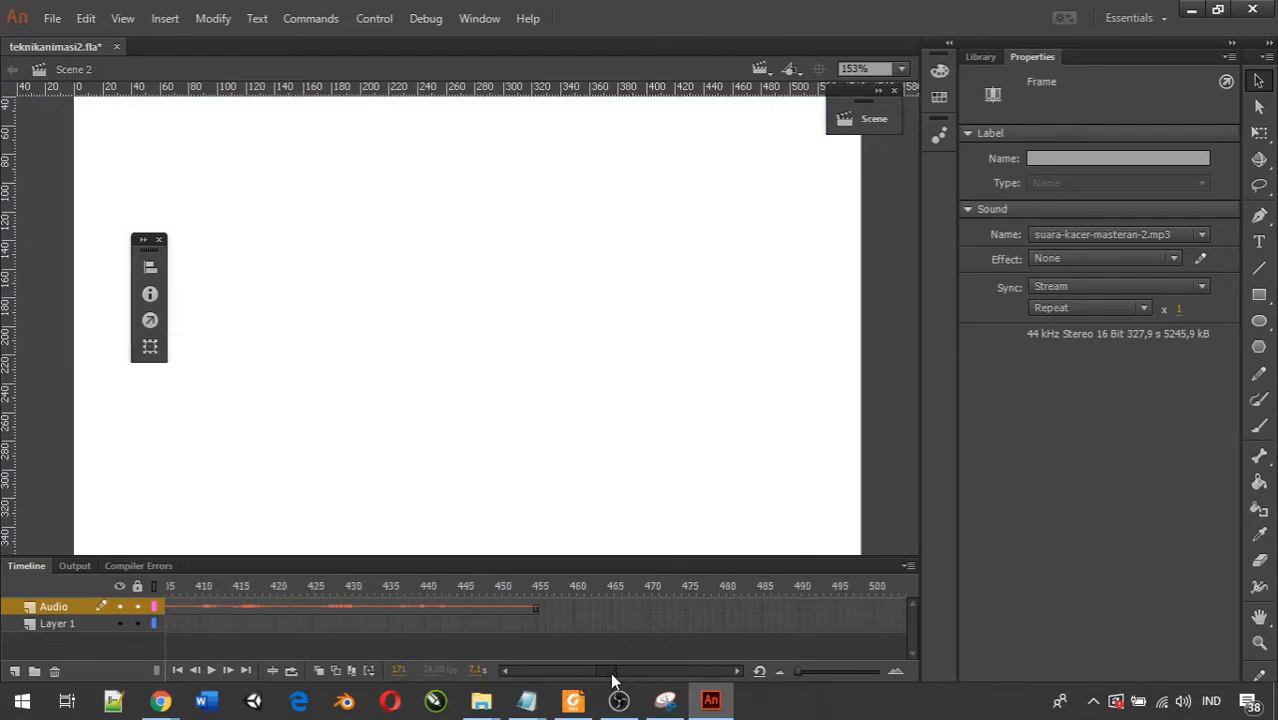
pyautogui.click(538, 606)
pyautogui.click(536, 606)
pyautogui.moveTo(607, 675); pyautogui.dragTo(549, 683)
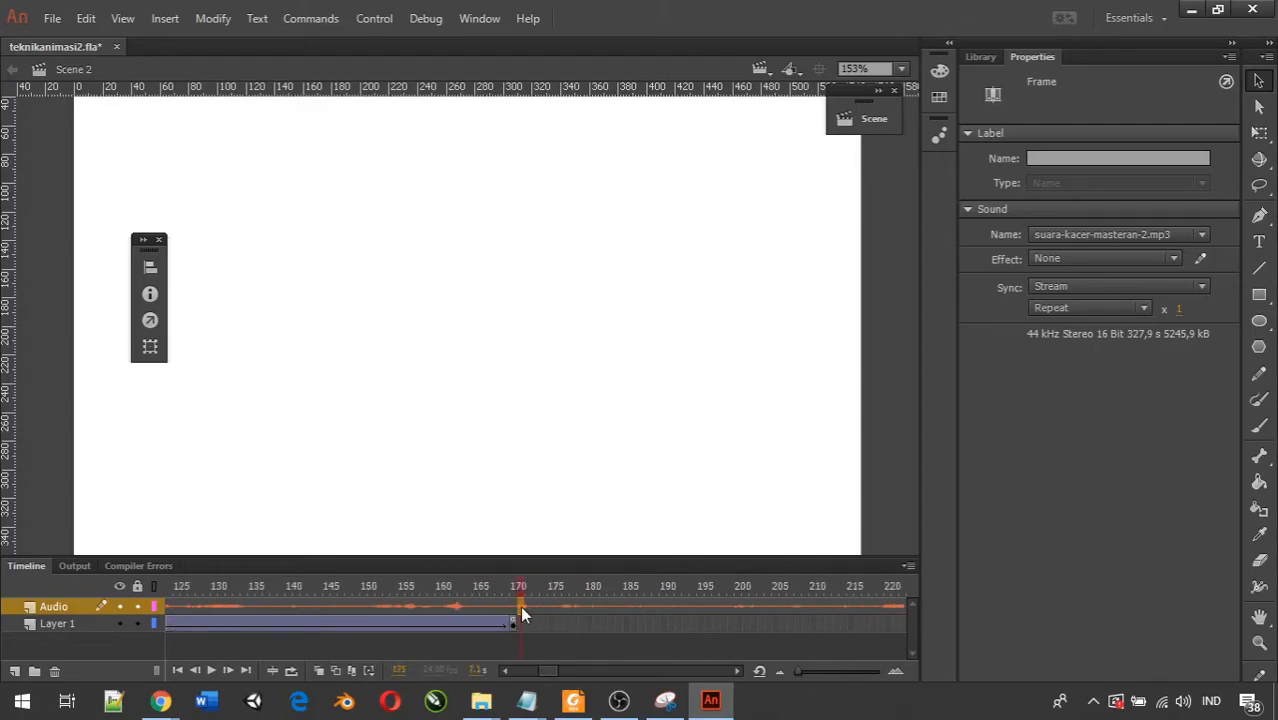
pyautogui.moveTo(559, 673); pyautogui.dragTo(608, 676)
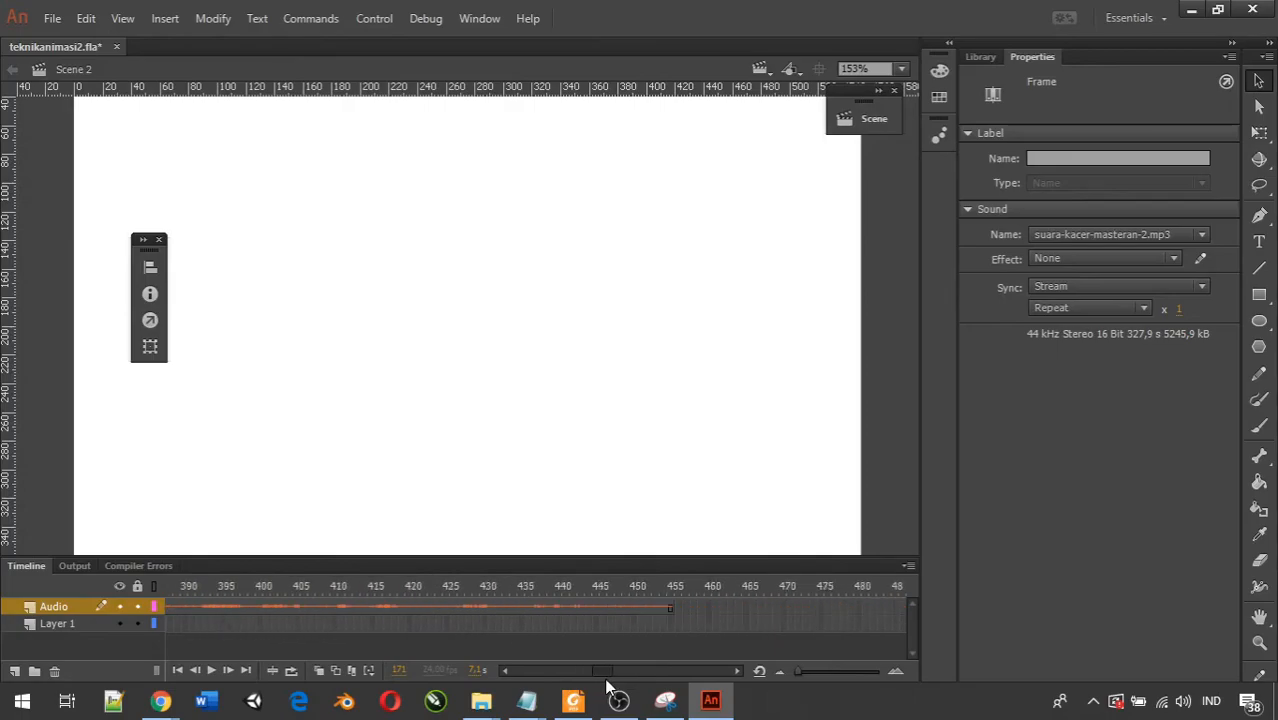
pyautogui.doubleClick(731, 603)
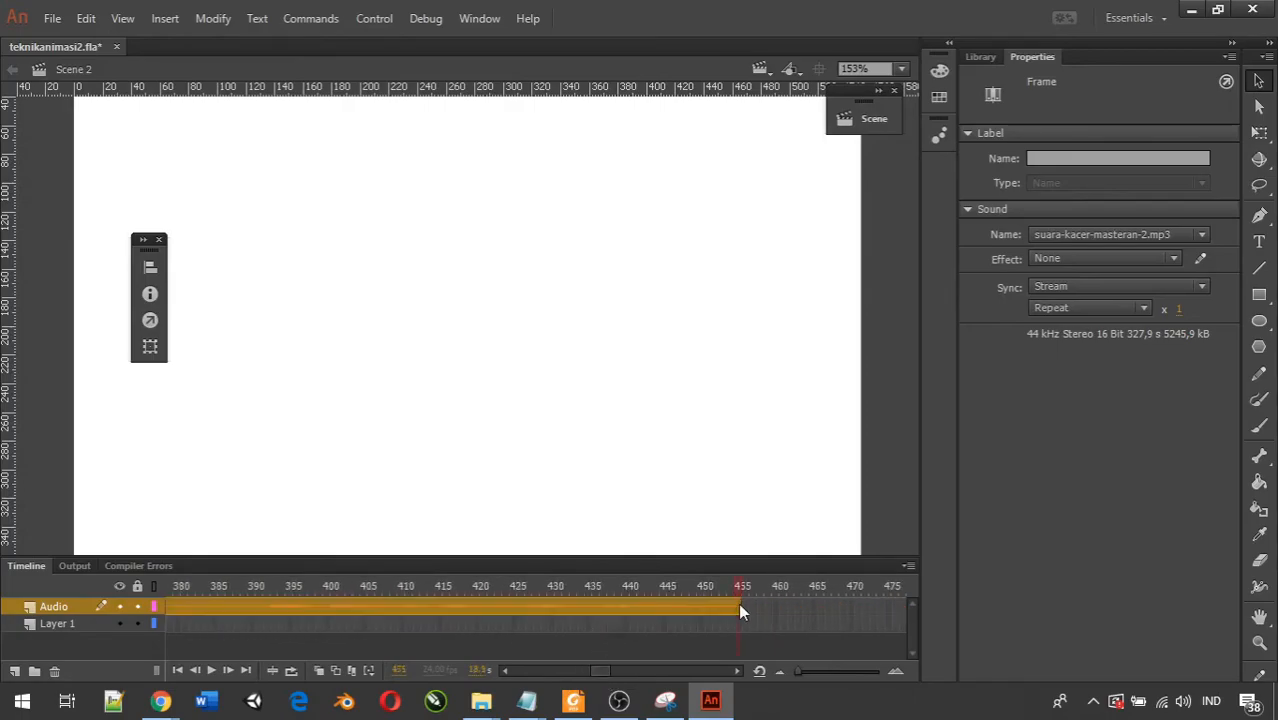
pyautogui.rightClick(736, 603)
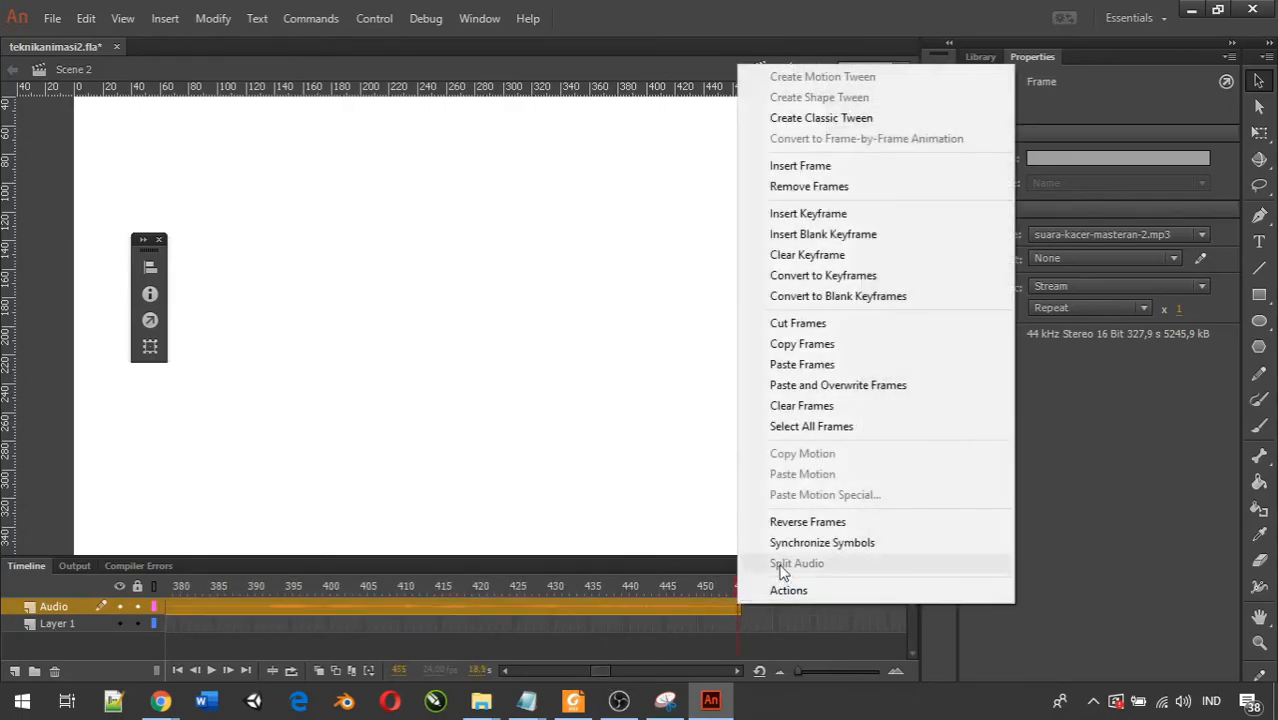
pyautogui.click(824, 407)
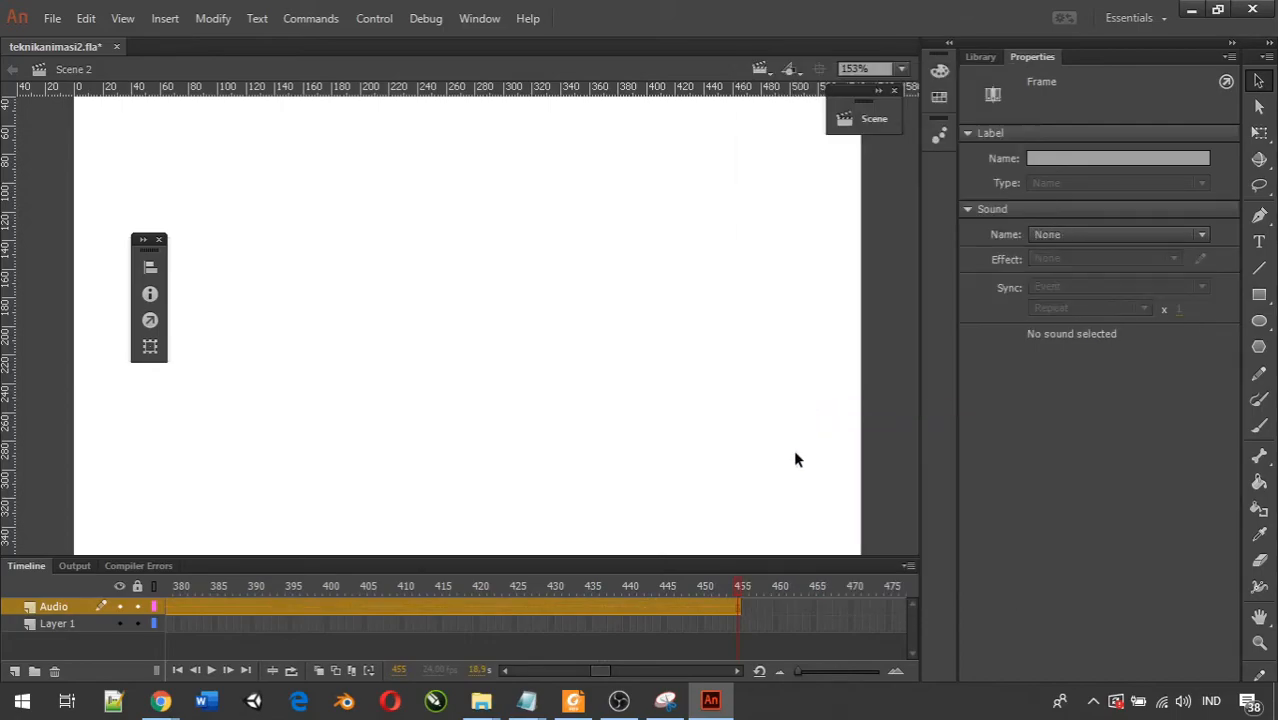
pyautogui.rightClick(724, 604)
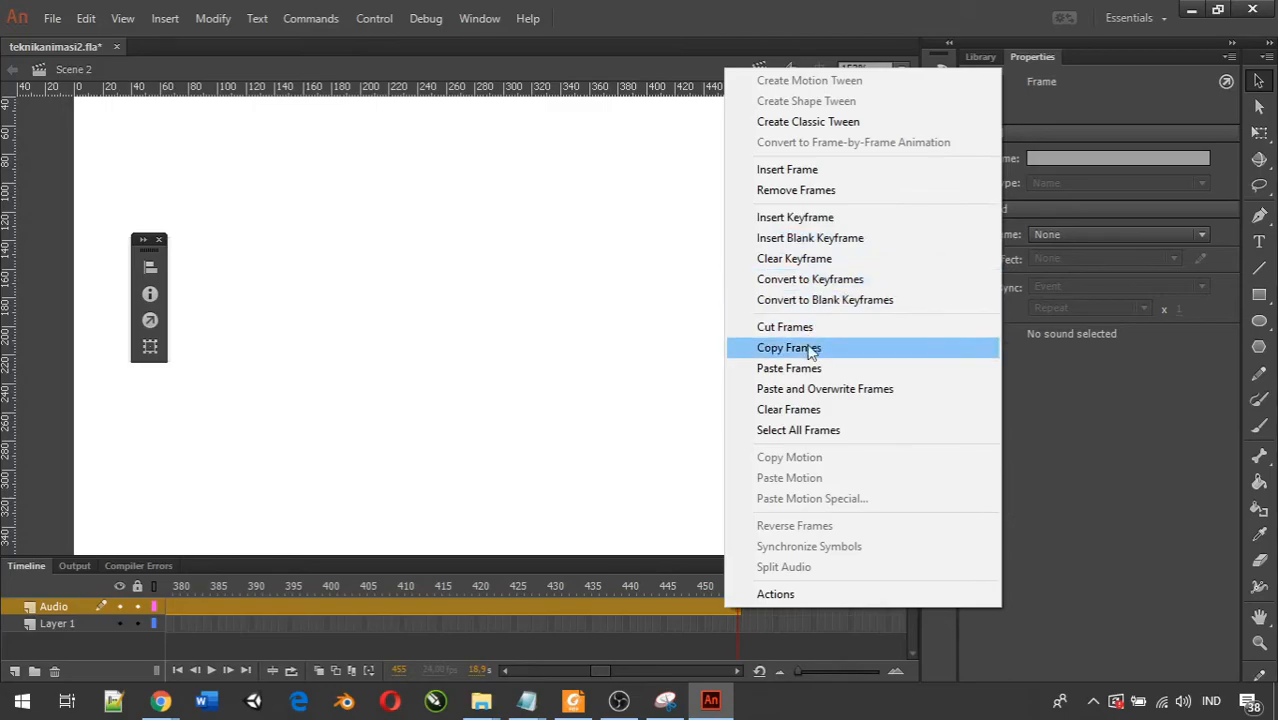
pyautogui.click(803, 194)
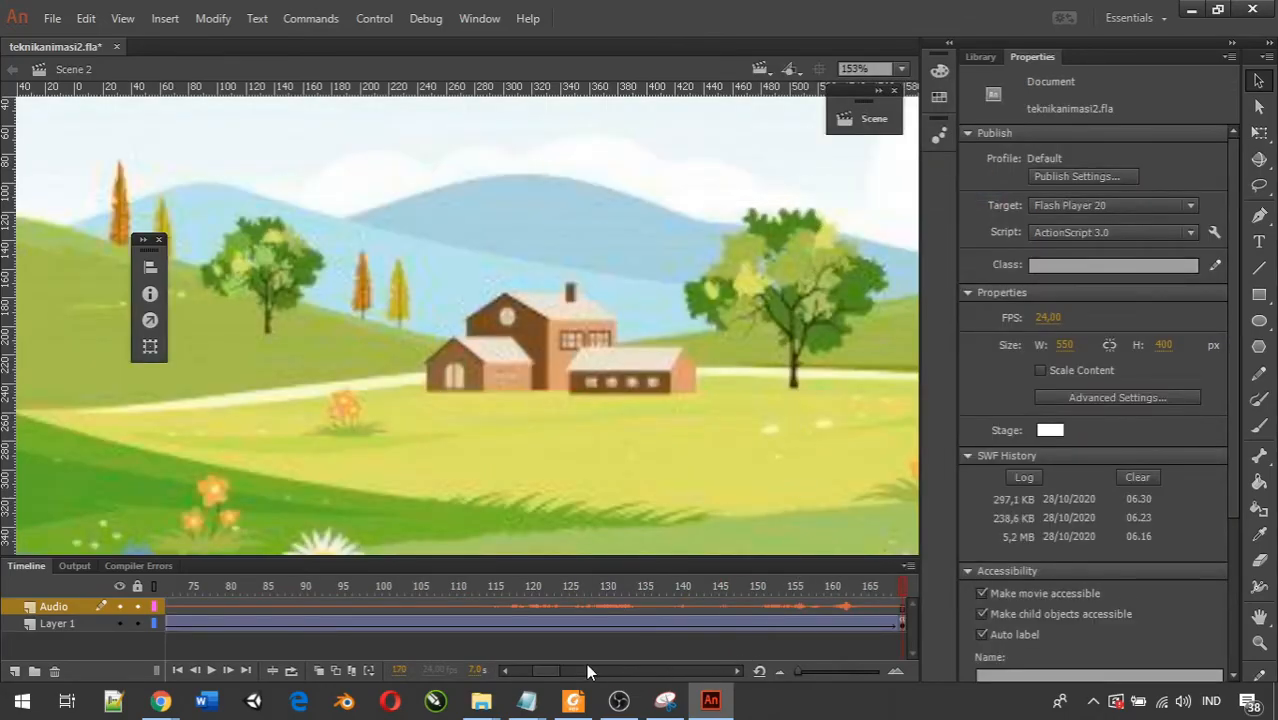
# Step: Check where the Audio and Layer 1 frames start and end in Scene 2's timeline
pyautogui.moveTo(556, 670); pyautogui.dragTo(482, 677)
pyautogui.click(588, 623)
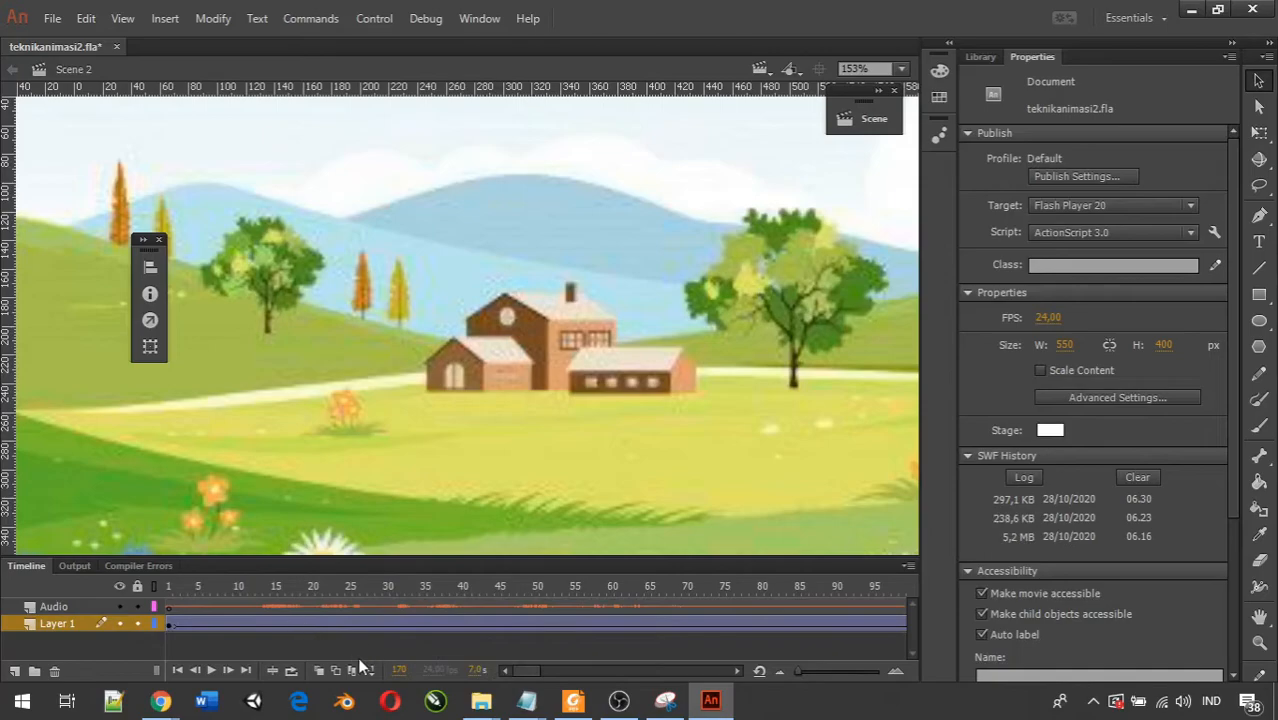
pyautogui.moveTo(521, 676); pyautogui.dragTo(555, 675)
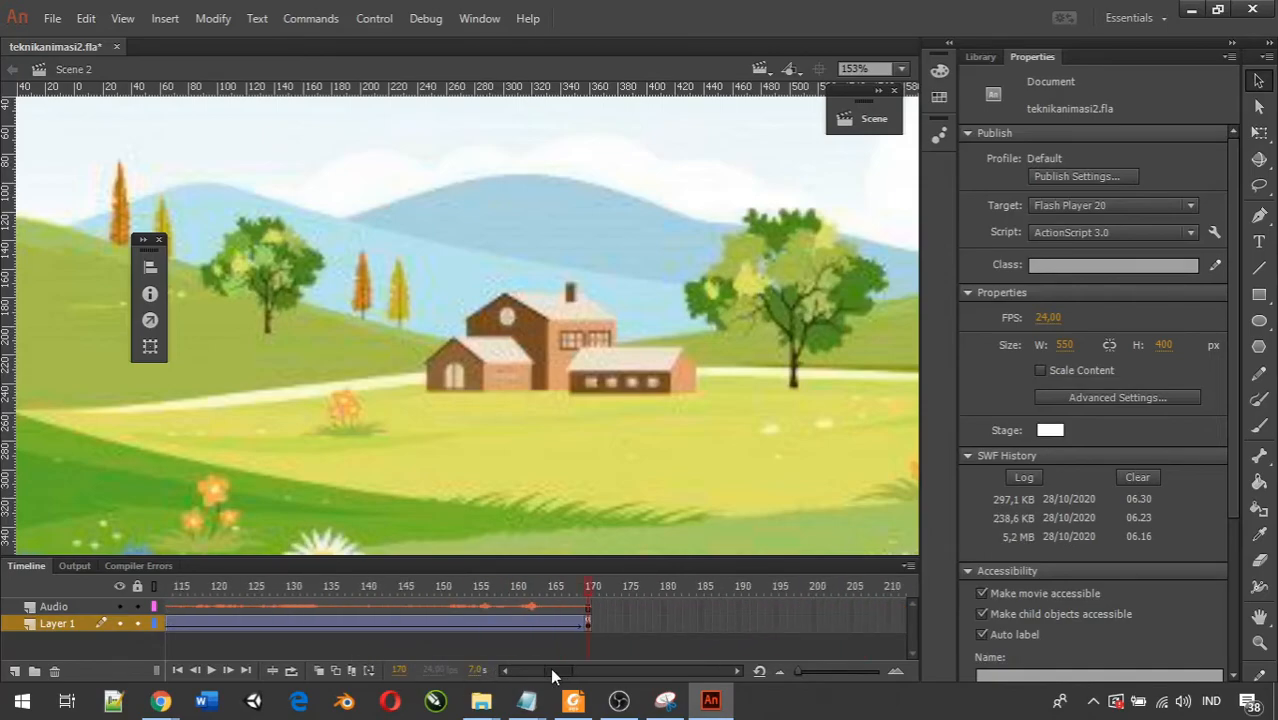
pyautogui.click(588, 606)
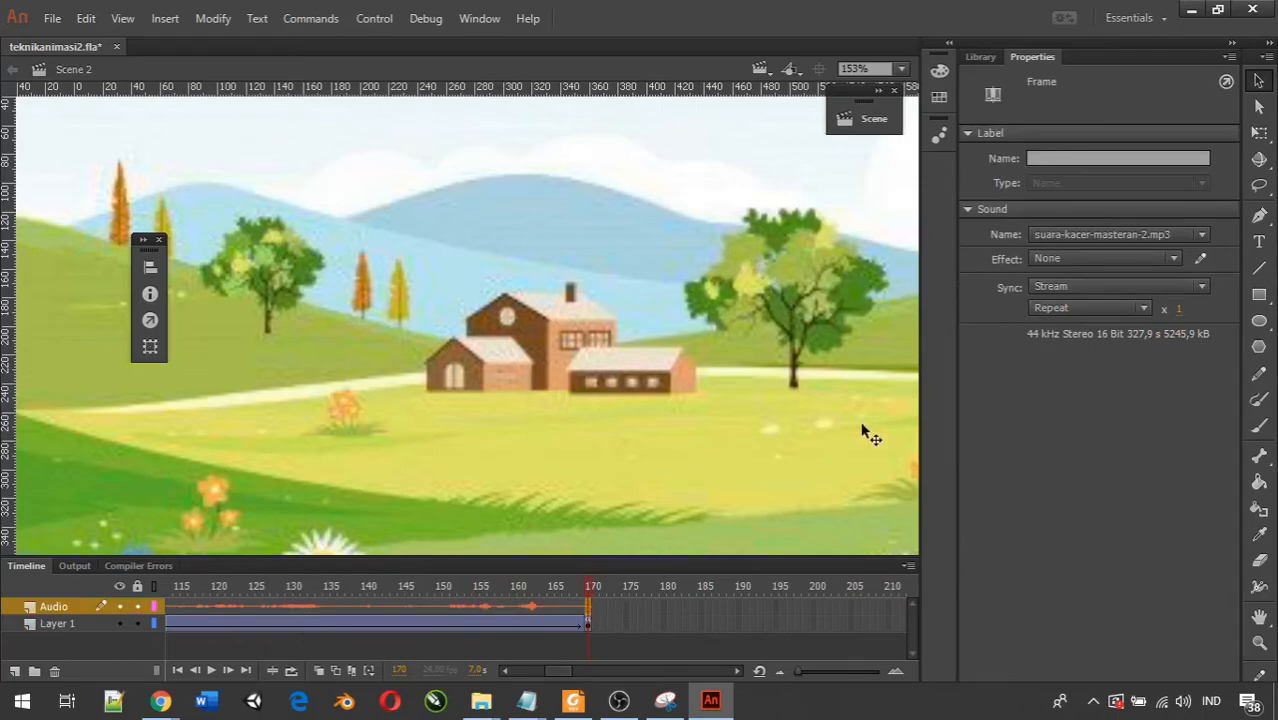
# Step: Open Scene 1 for editing and show the beginning of its timeline
pyautogui.click(880, 124)
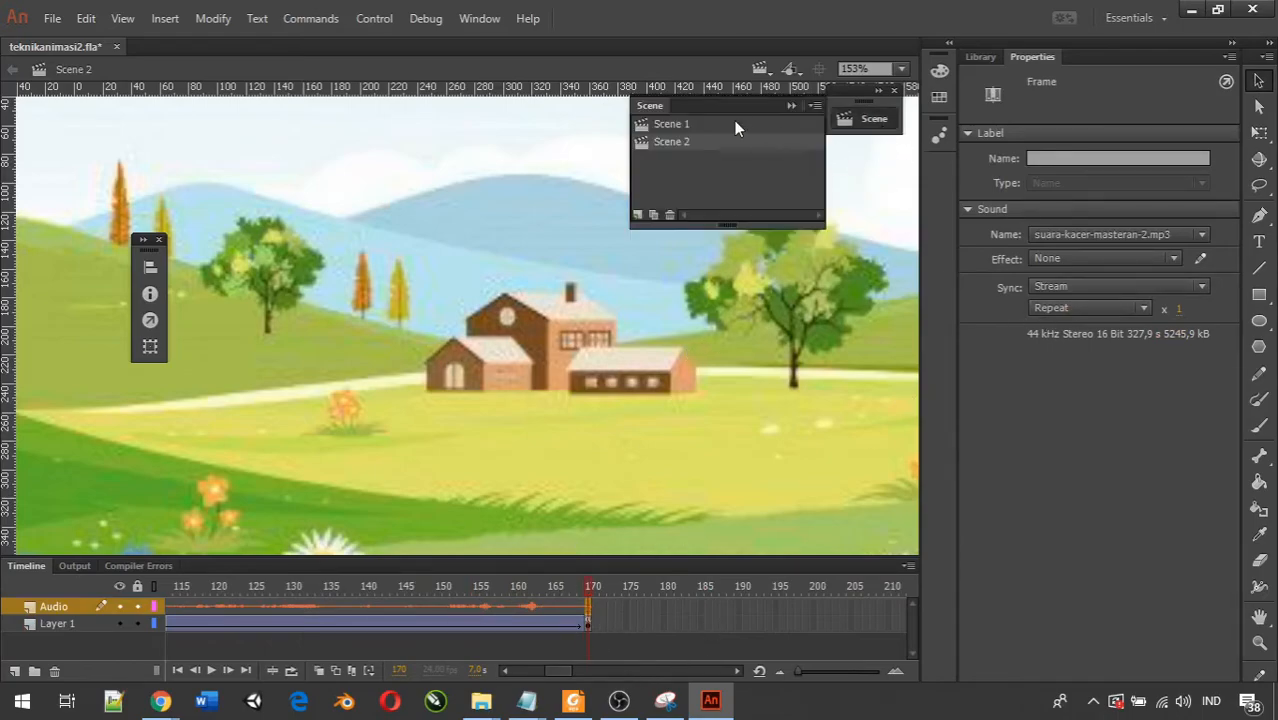
pyautogui.click(734, 124)
pyautogui.moveTo(599, 671); pyautogui.dragTo(512, 680)
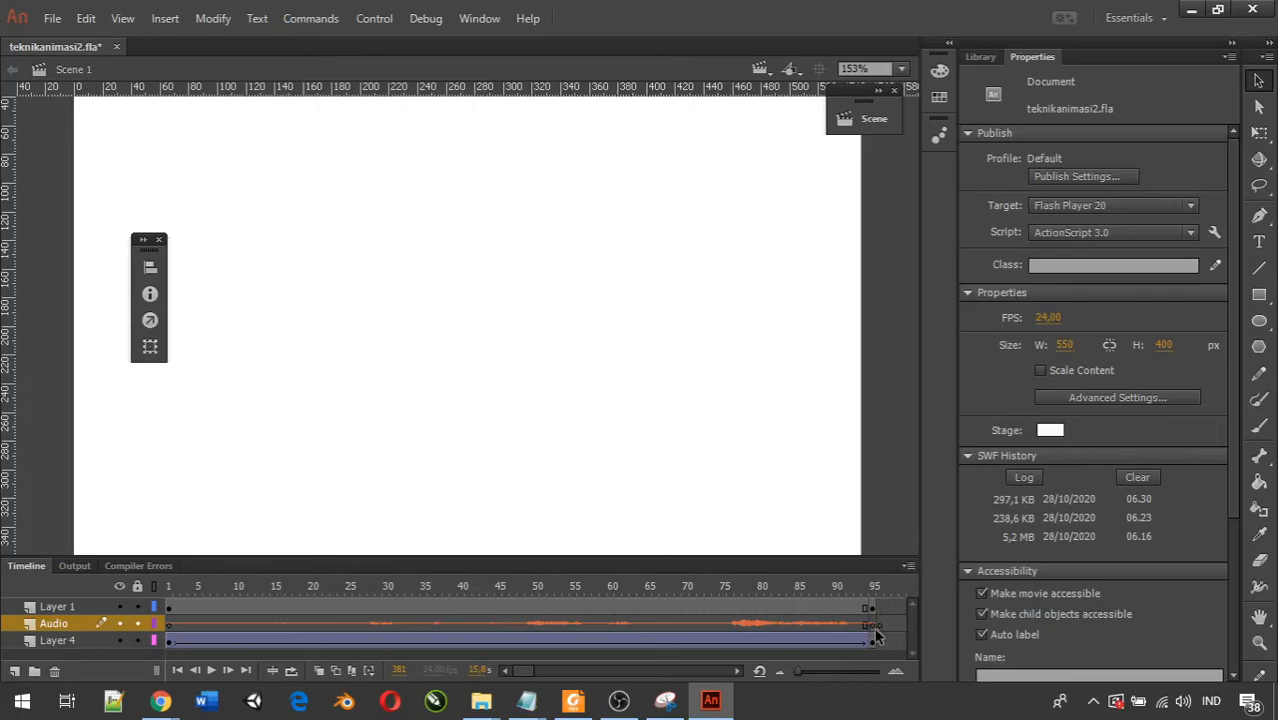
# Step: Test the movie to check how the sound and picture run between the two scenes, and close the preview
pyautogui.click(852, 122)
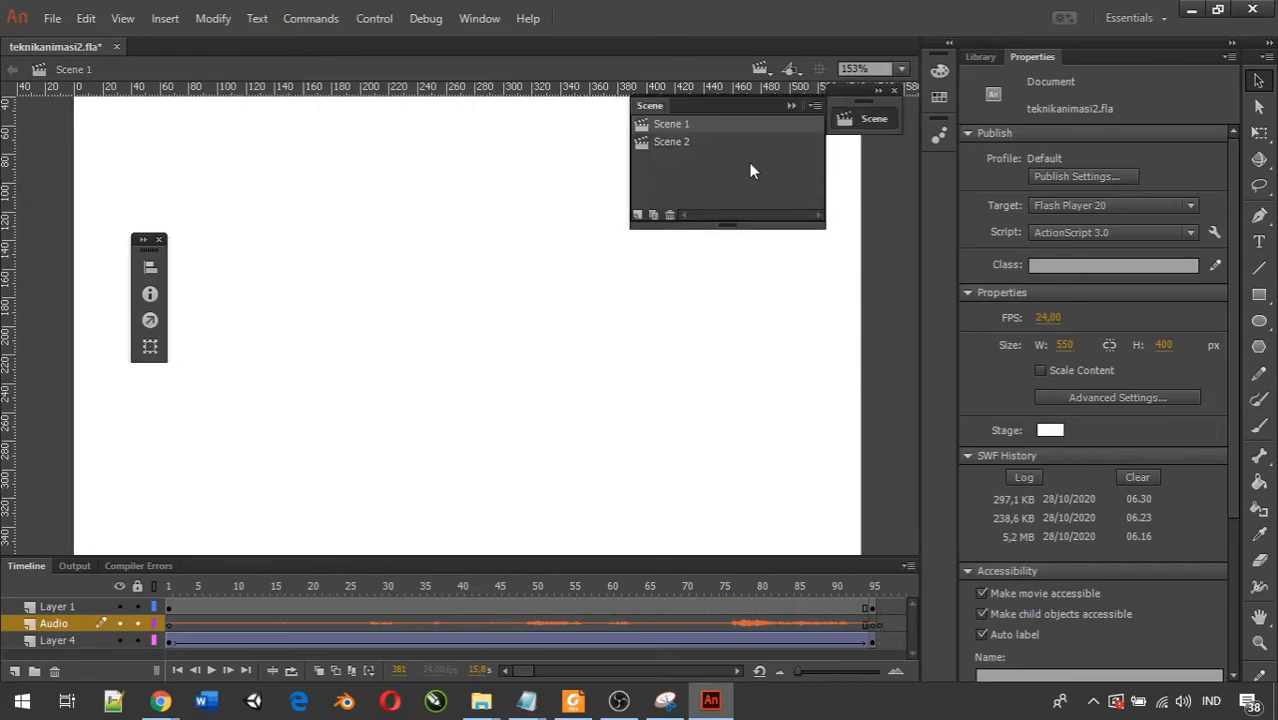
pyautogui.click(893, 372)
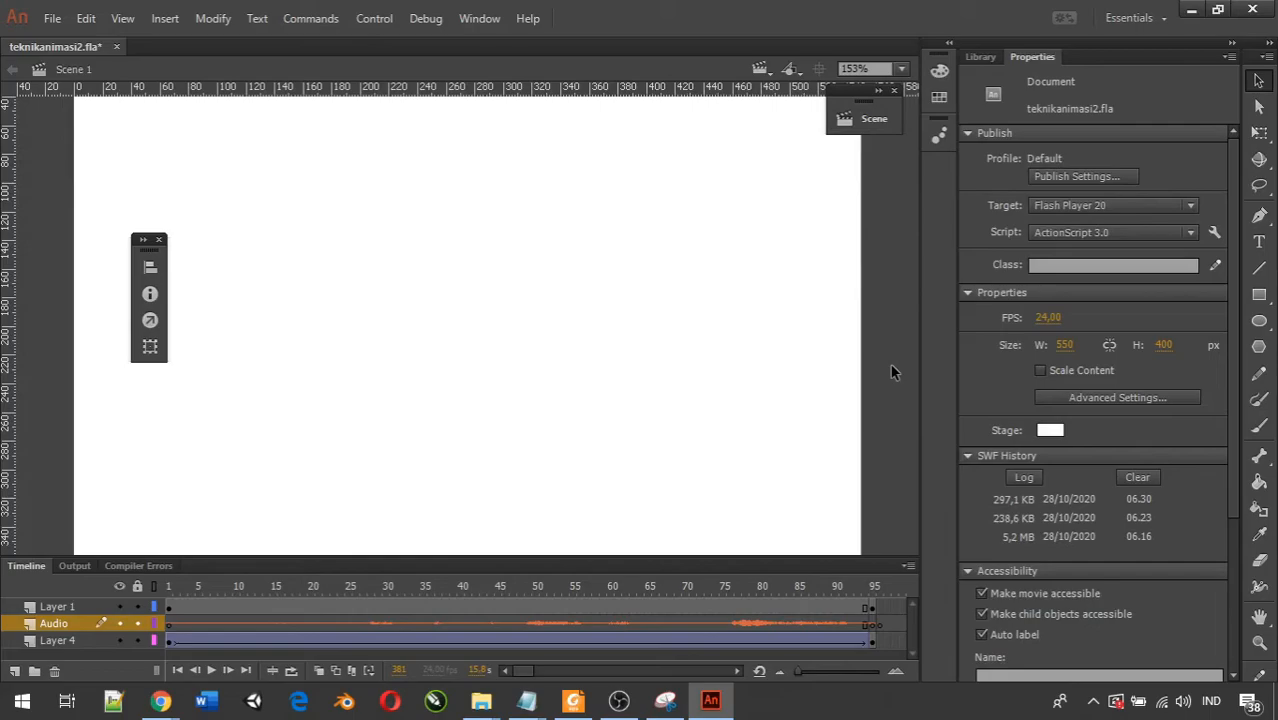
pyautogui.hotkey('ctrl', 'Return')
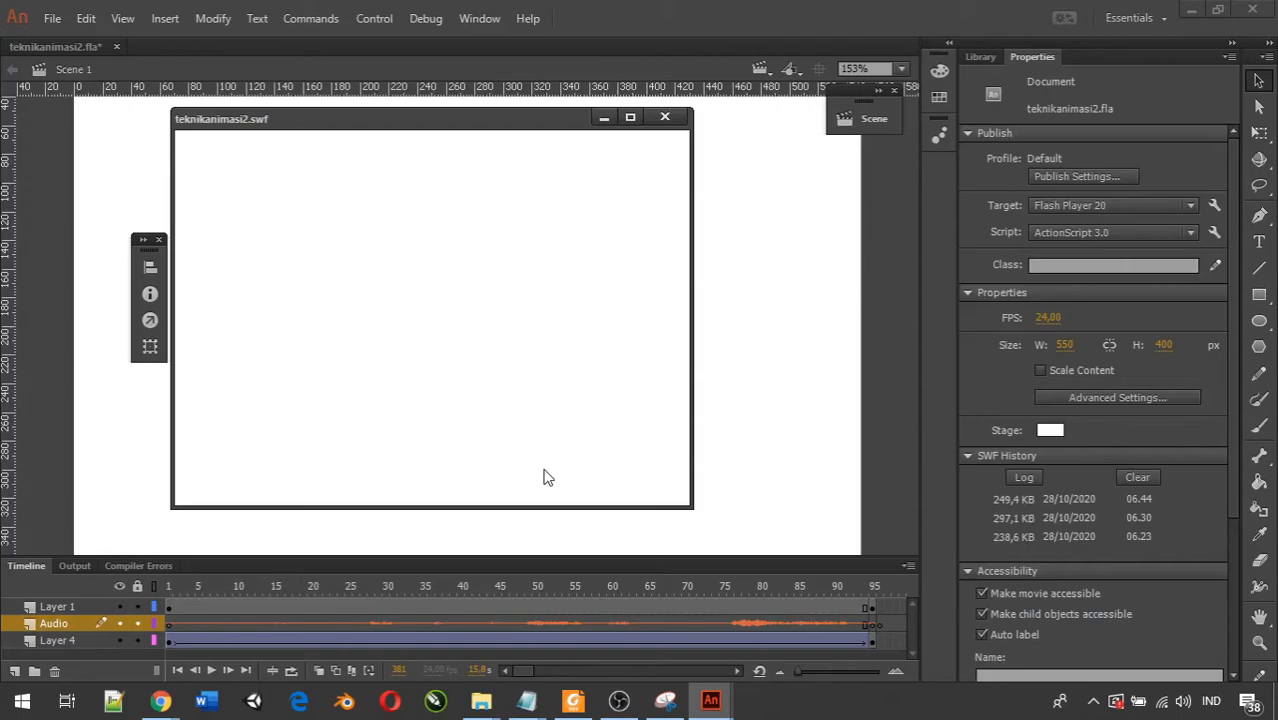
pyautogui.click(665, 119)
# Step: Remove the empty frames 96 to 381 from Scene 1's Audio layer so that it ends with the animation
pyautogui.moveTo(521, 672); pyautogui.dragTo(537, 678)
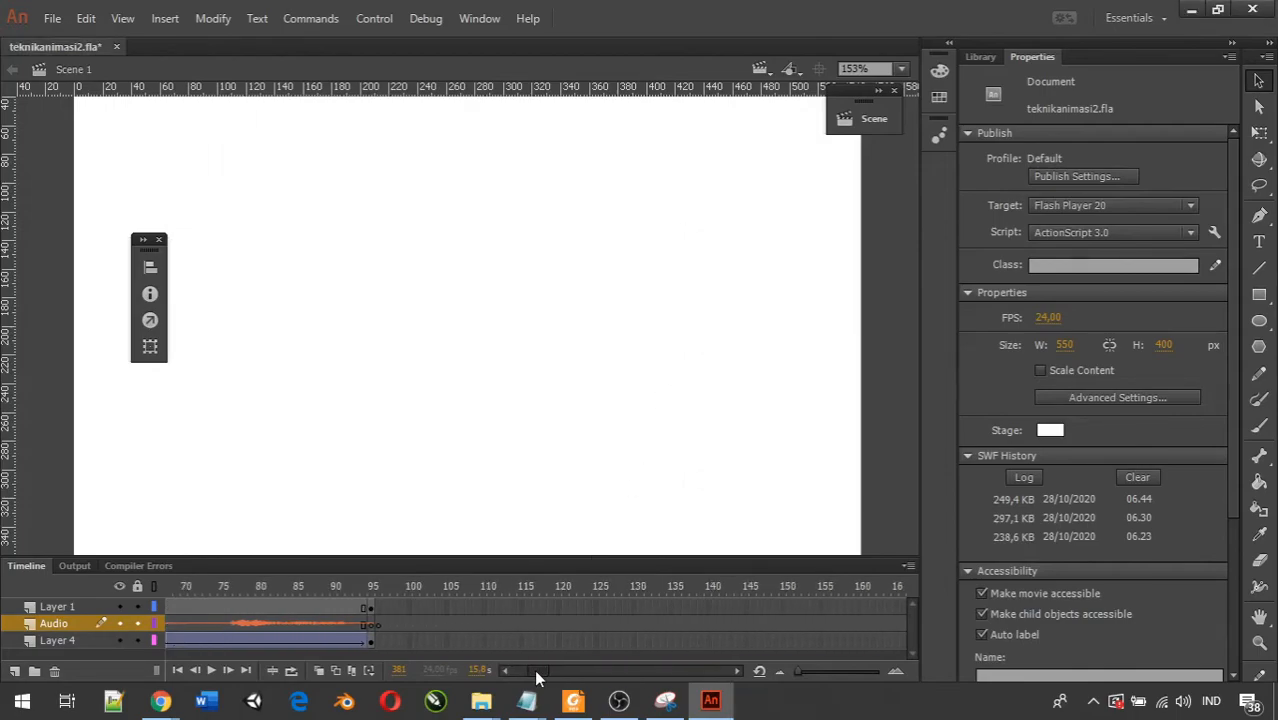
pyautogui.click(376, 623)
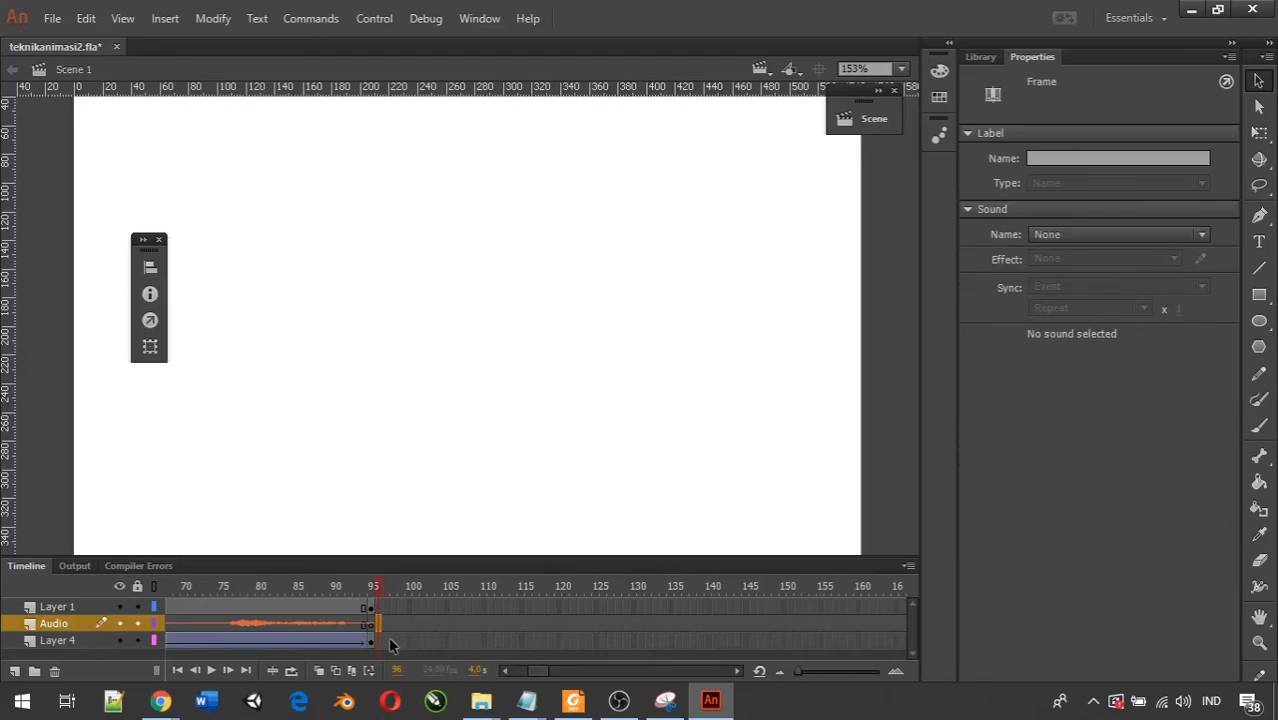
pyautogui.moveTo(535, 677)
pyautogui.mouseDown()
pyautogui.moveTo(517, 679)
pyautogui.moveTo(596, 685)
pyautogui.moveTo(520, 683)
pyautogui.moveTo(532, 690)
pyautogui.mouseUp()
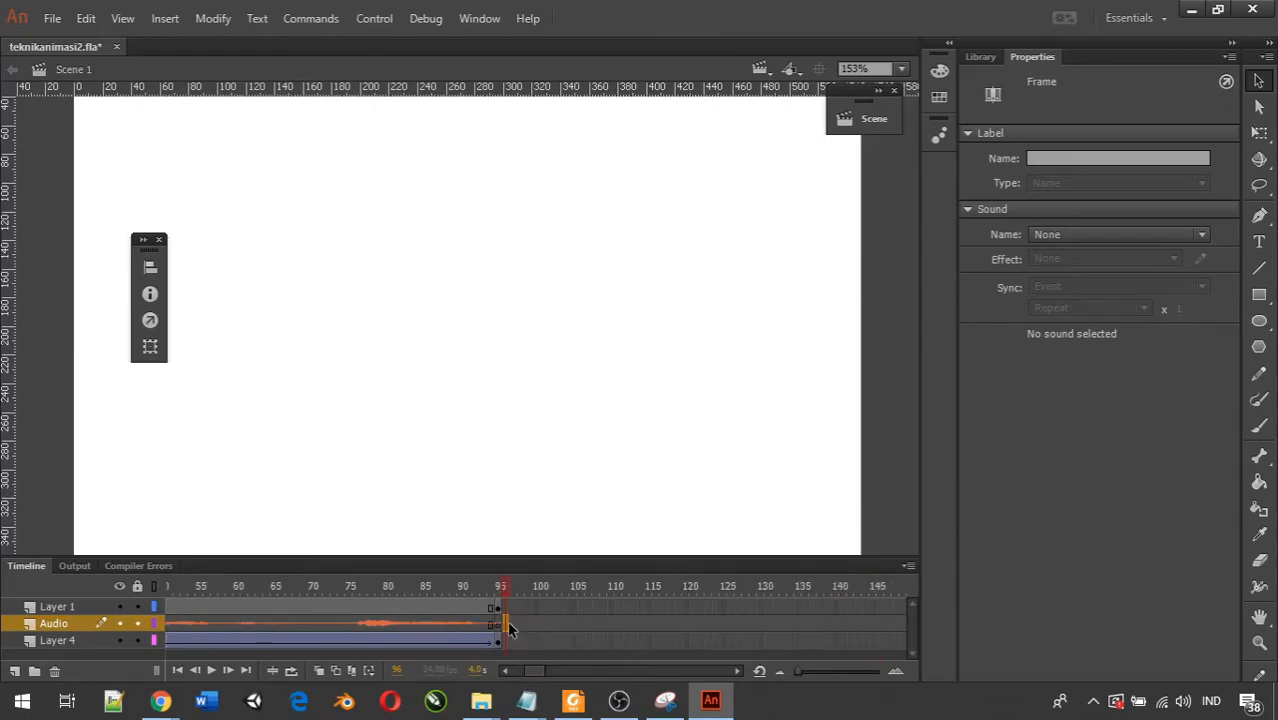
pyautogui.moveTo(545, 673); pyautogui.dragTo(602, 673)
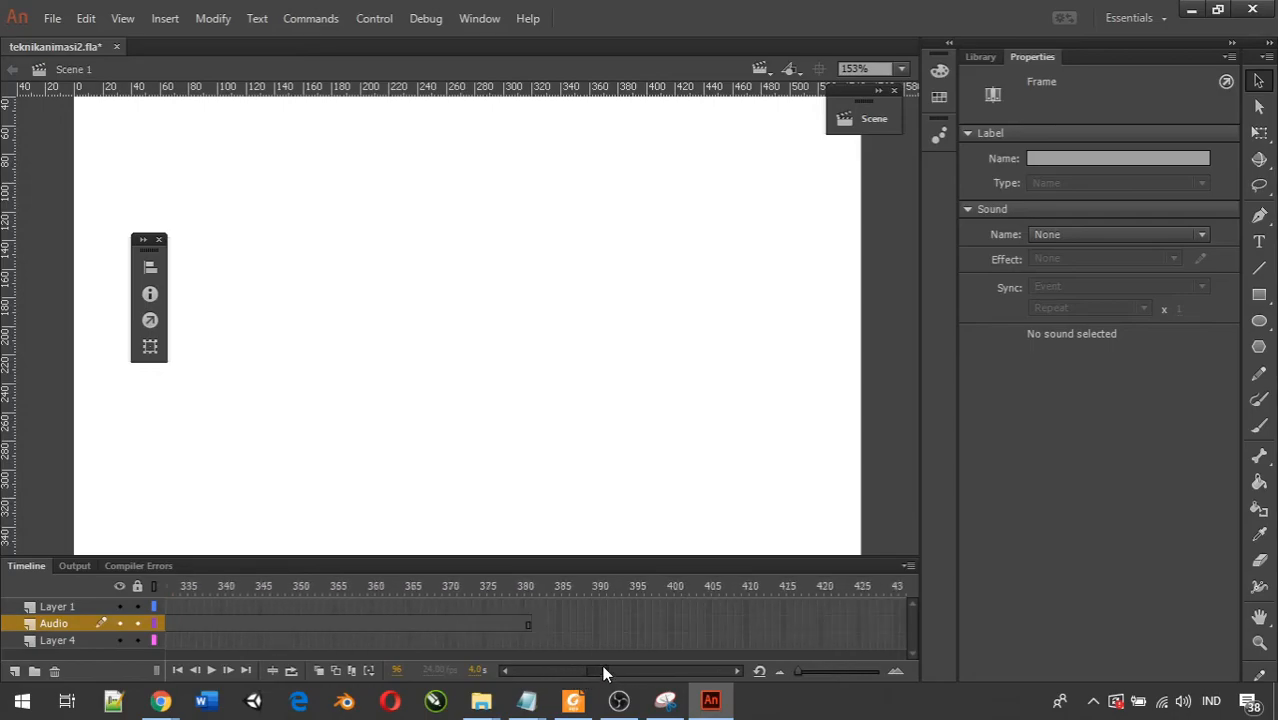
pyautogui.click(527, 623)
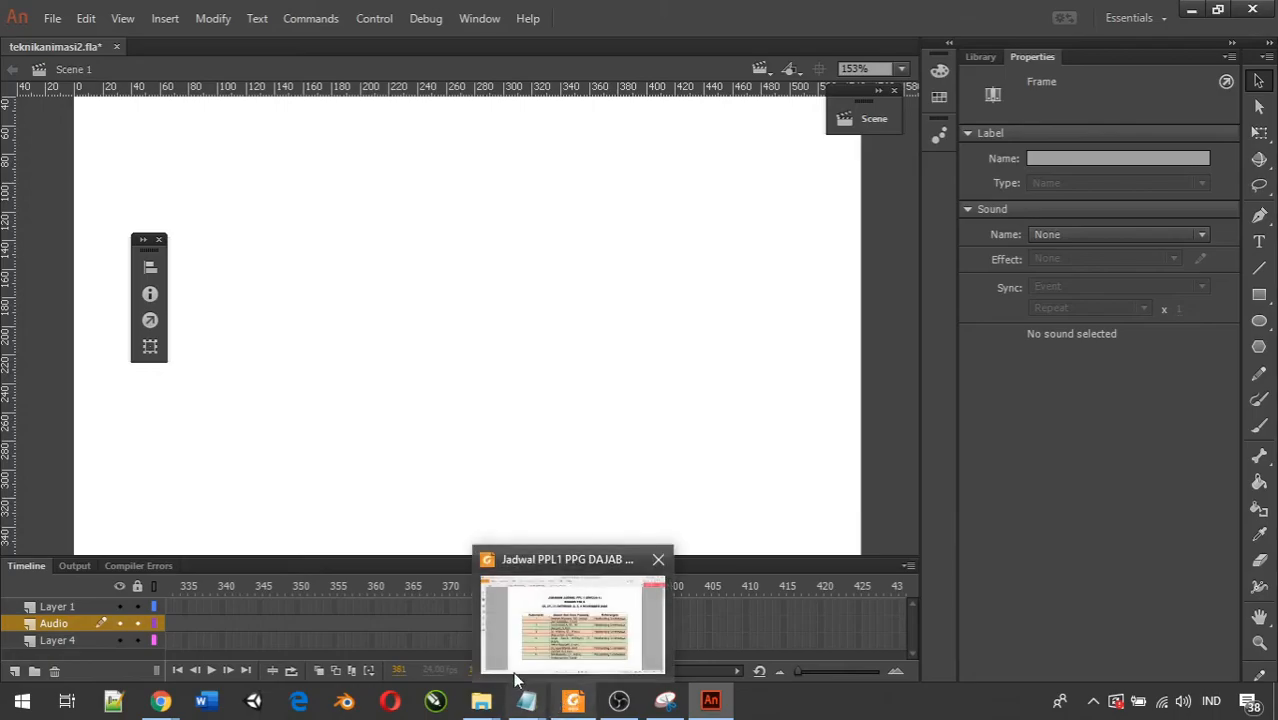
pyautogui.moveTo(599, 674); pyautogui.dragTo(530, 671)
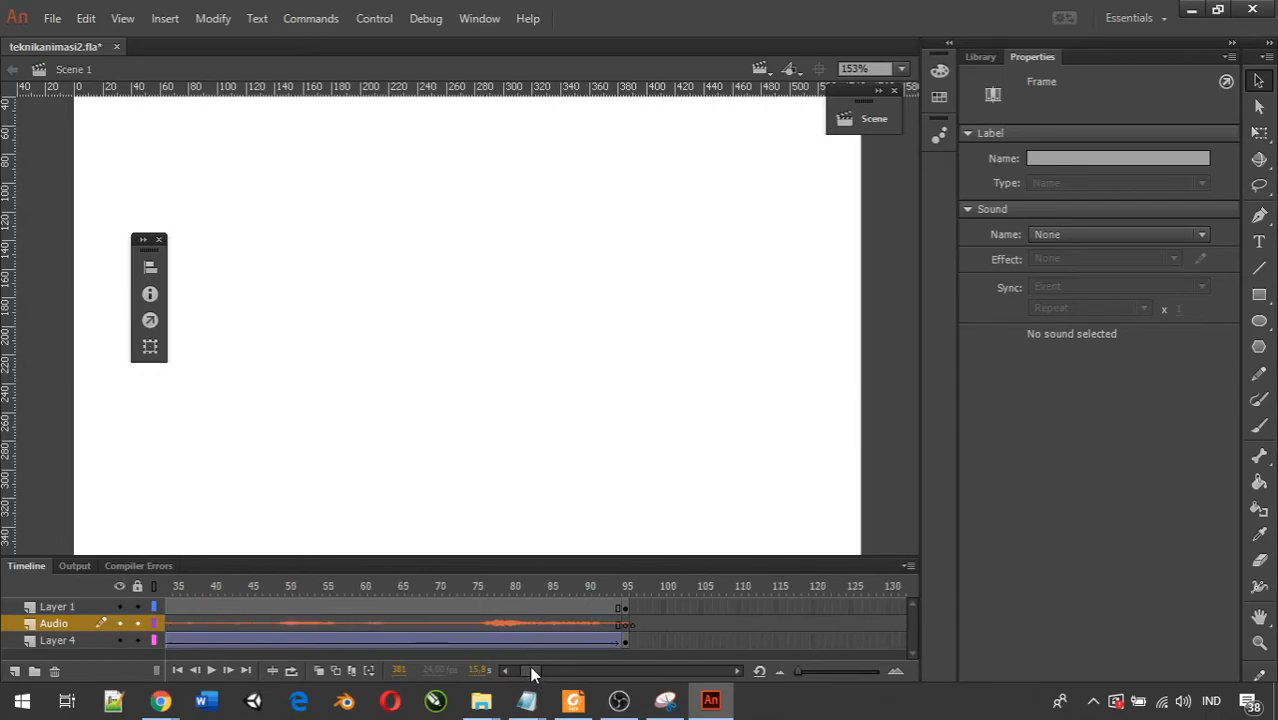
pyautogui.click(631, 626)
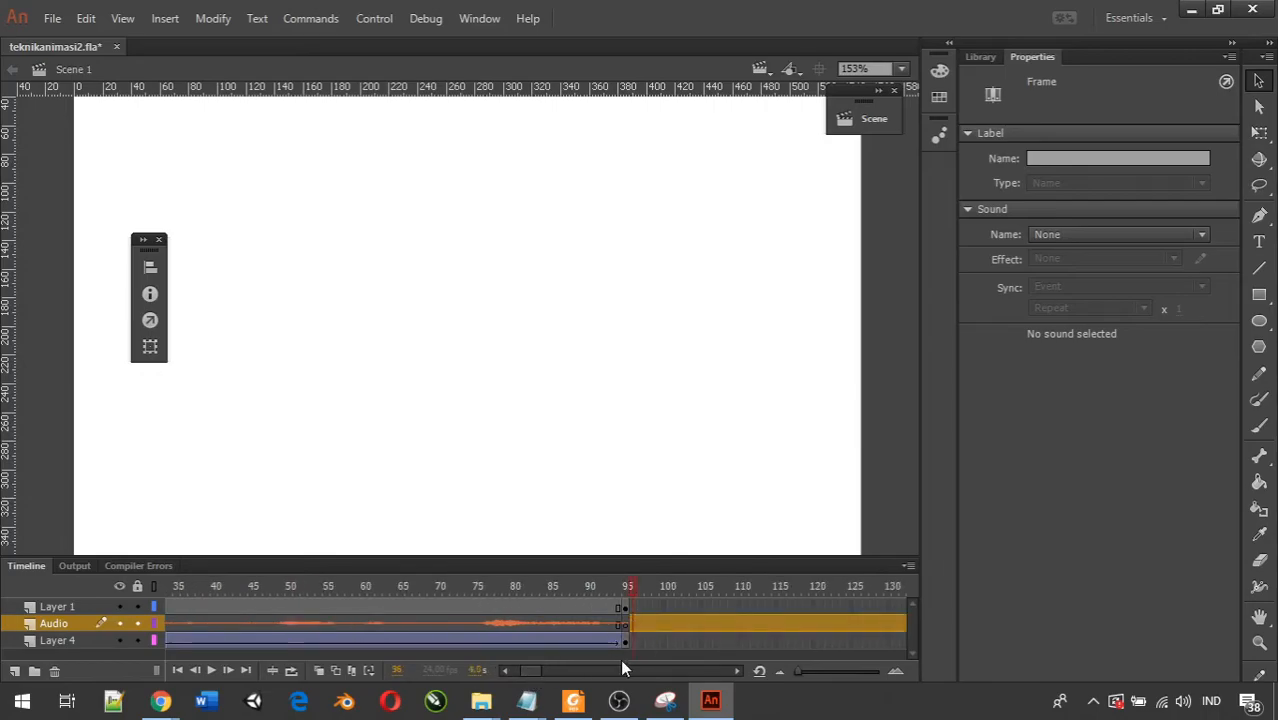
pyautogui.rightClick(690, 615)
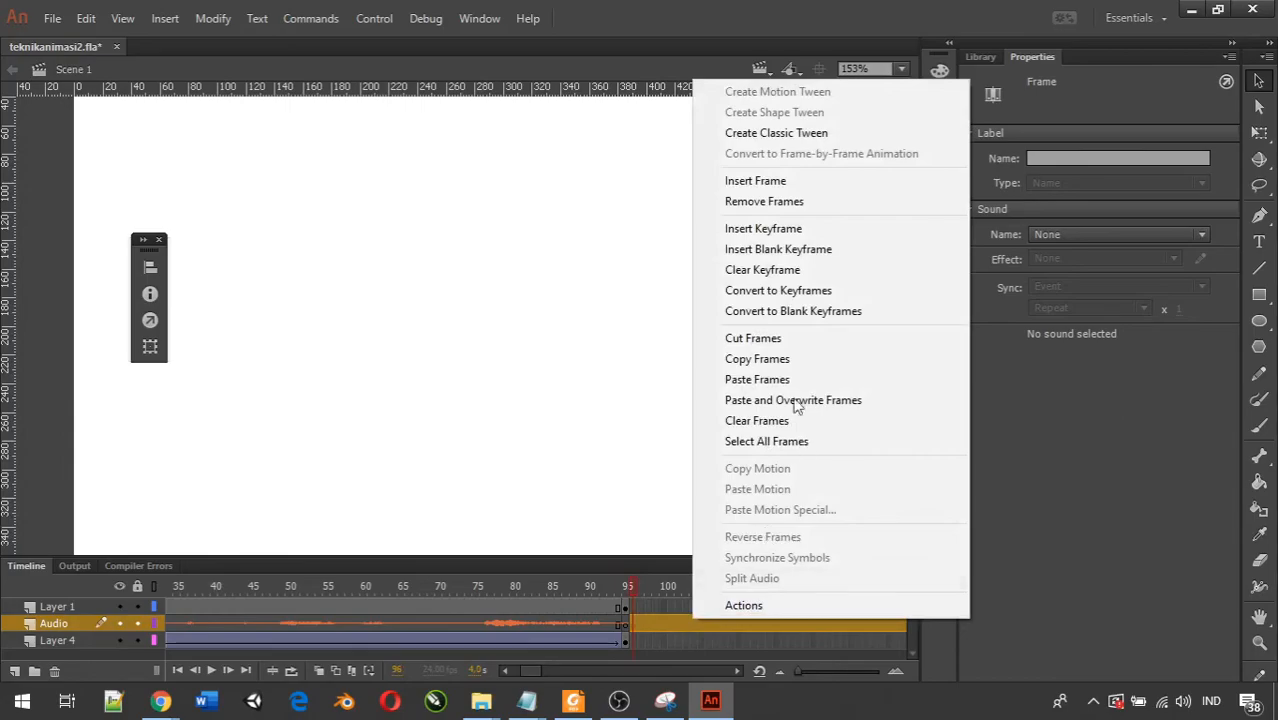
pyautogui.click(770, 202)
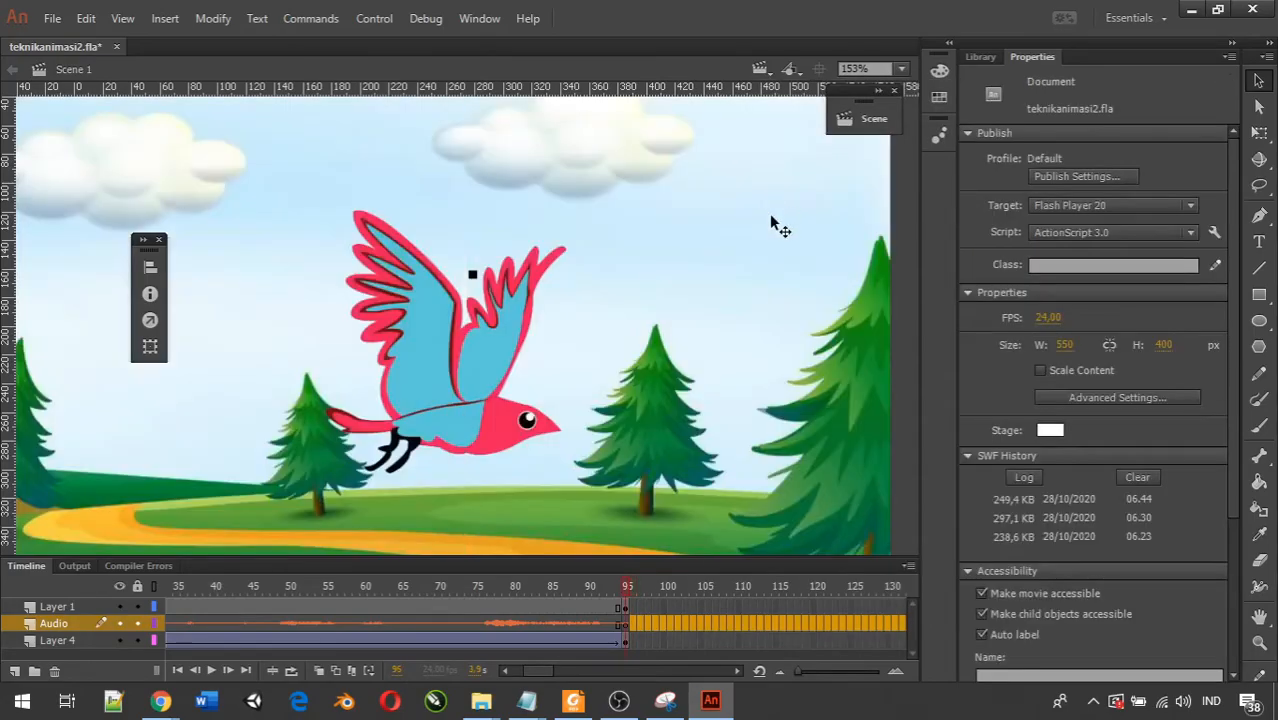
pyautogui.click(655, 623)
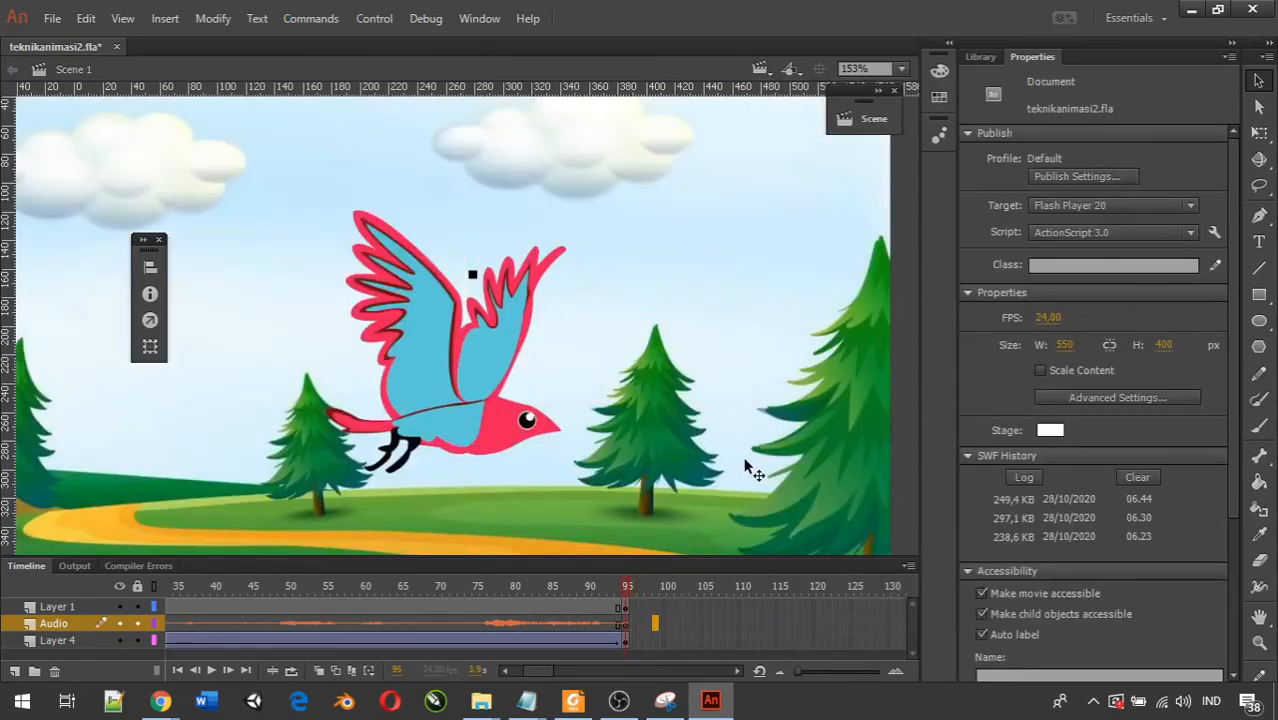
# Step: Test the movie again through the Scene 1 to Scene 2 transition and close the preview
pyautogui.hotkey('ctrl', 'Return')
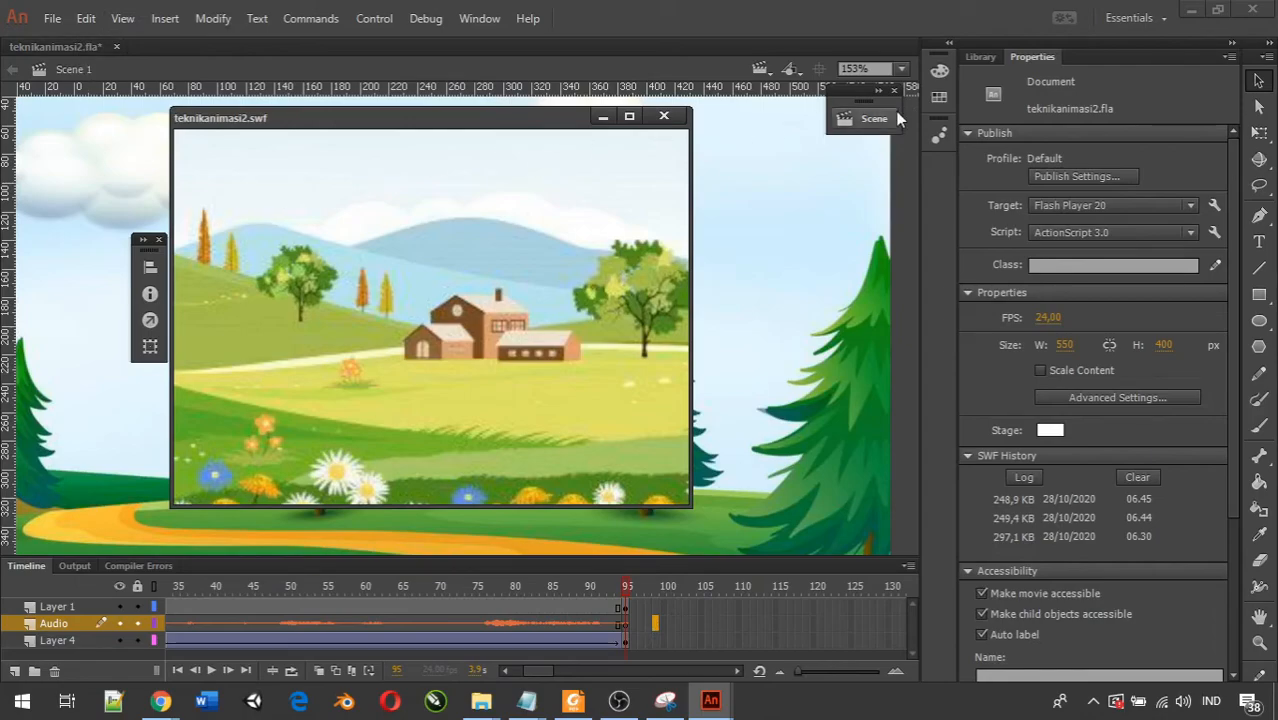
pyautogui.click(664, 116)
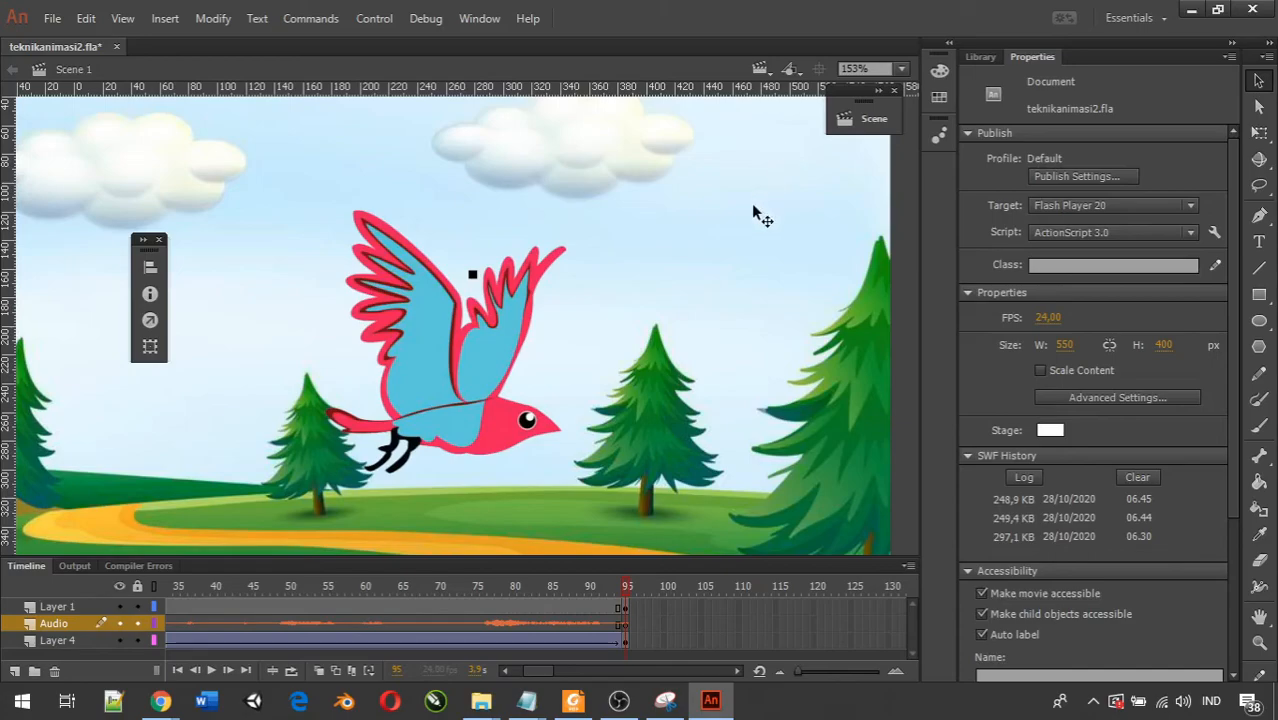
pyautogui.click(619, 701)
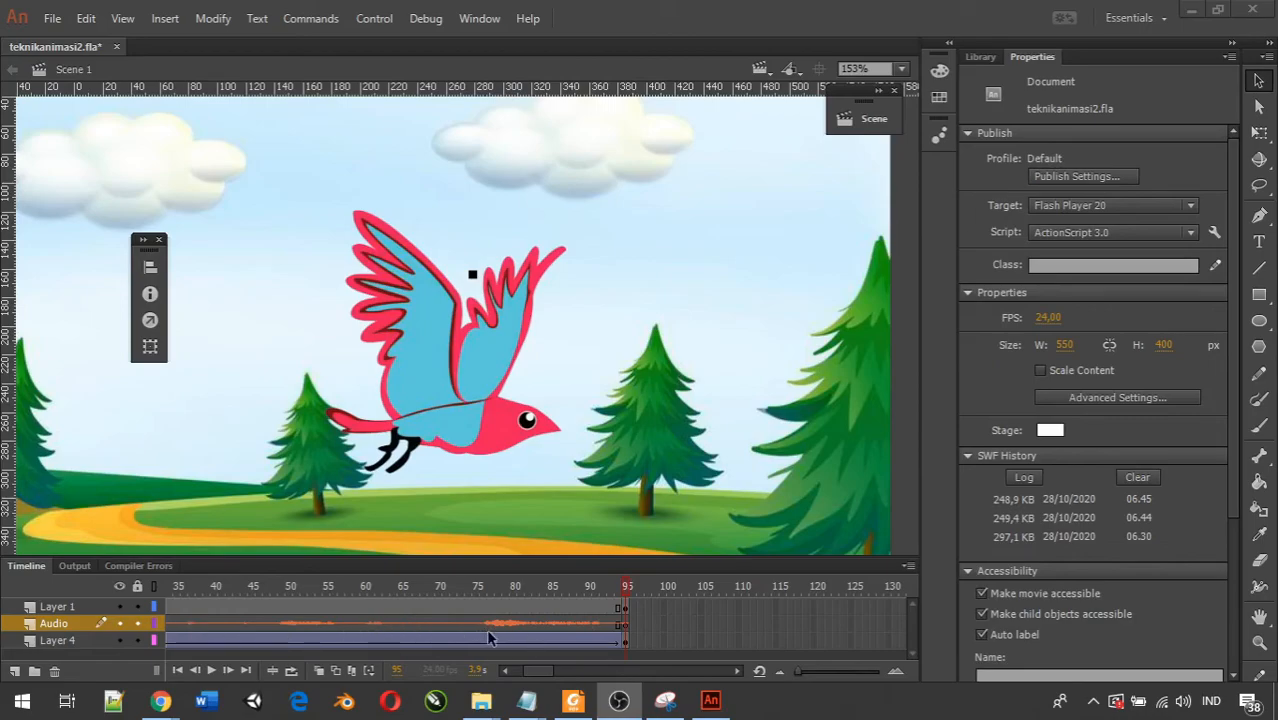
# Step: Set the sync type of the sound on Scene 1's Audio layer to Event
pyautogui.click(514, 623)
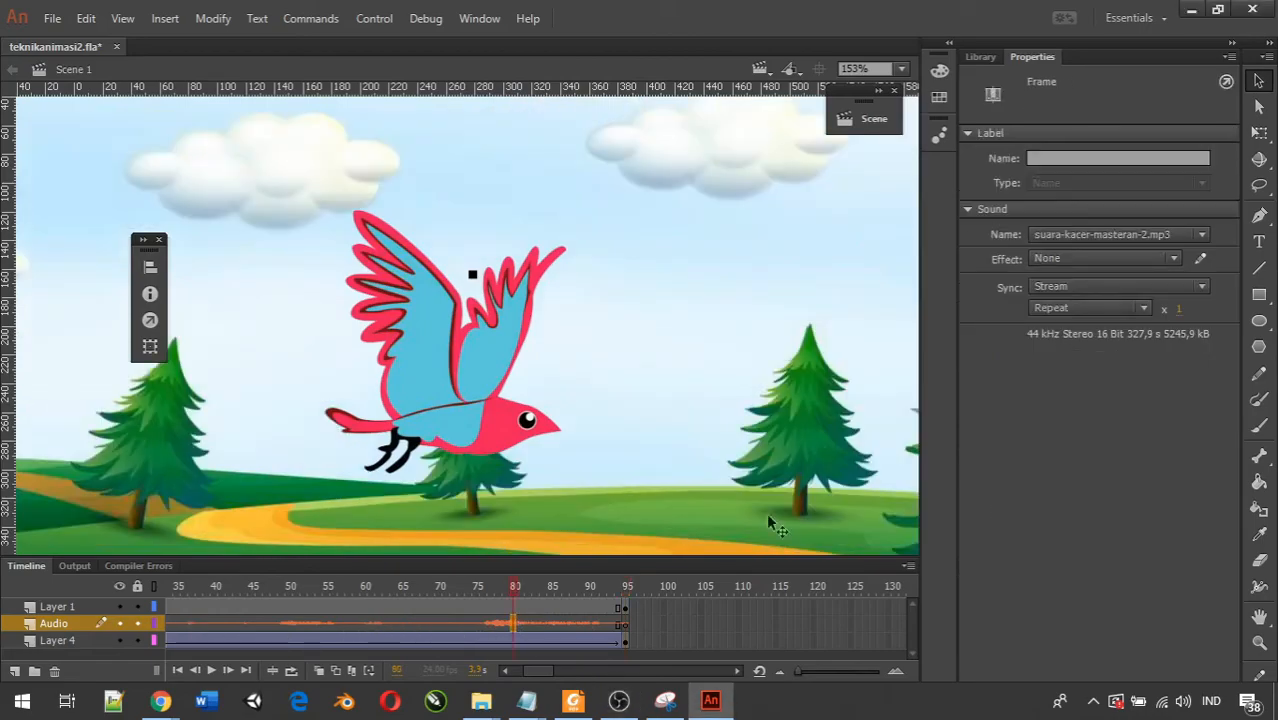
pyautogui.click(1170, 288)
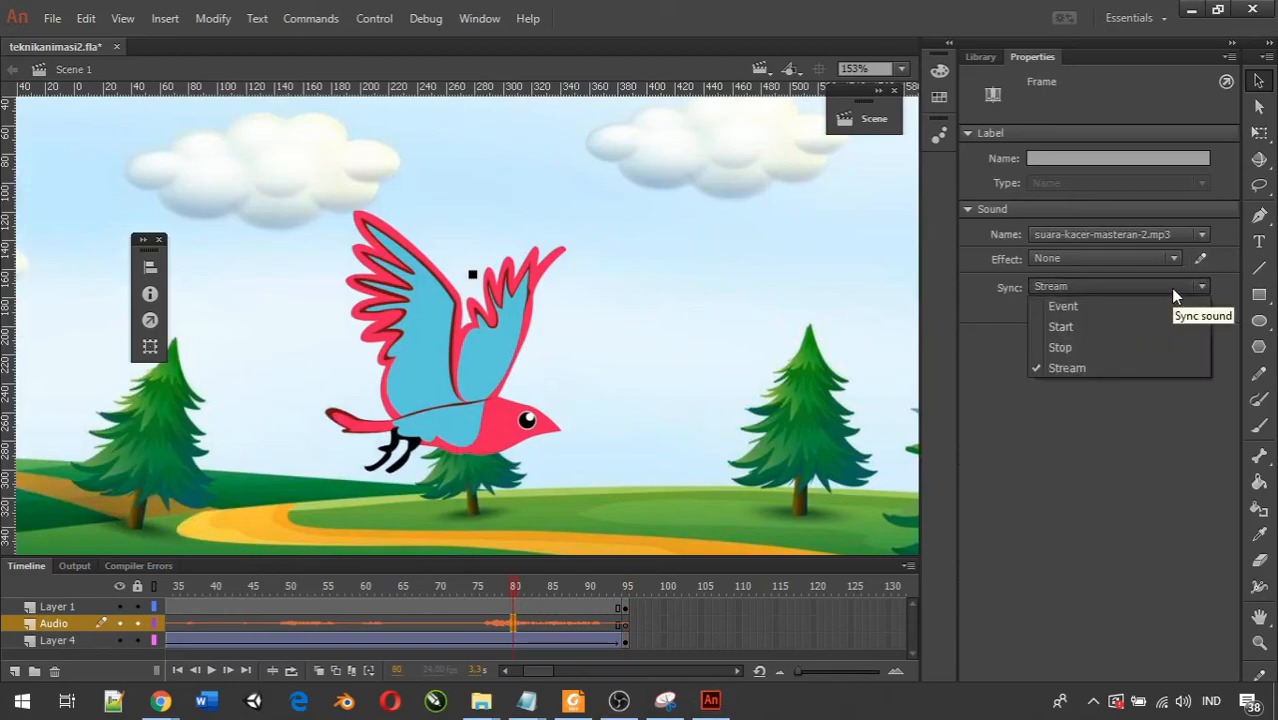
pyautogui.click(1158, 305)
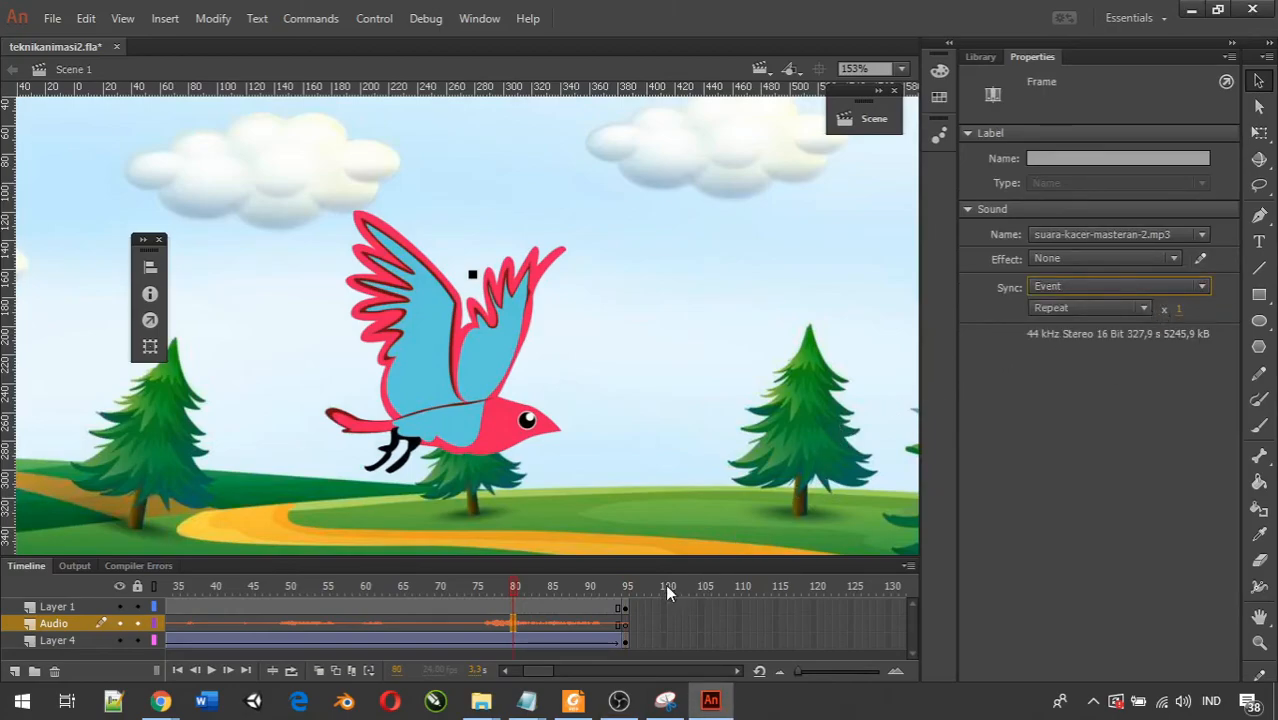
# Step: Test the movie with the sound set to Event sync, play it through both scenes, and close the preview
pyautogui.click(868, 119)
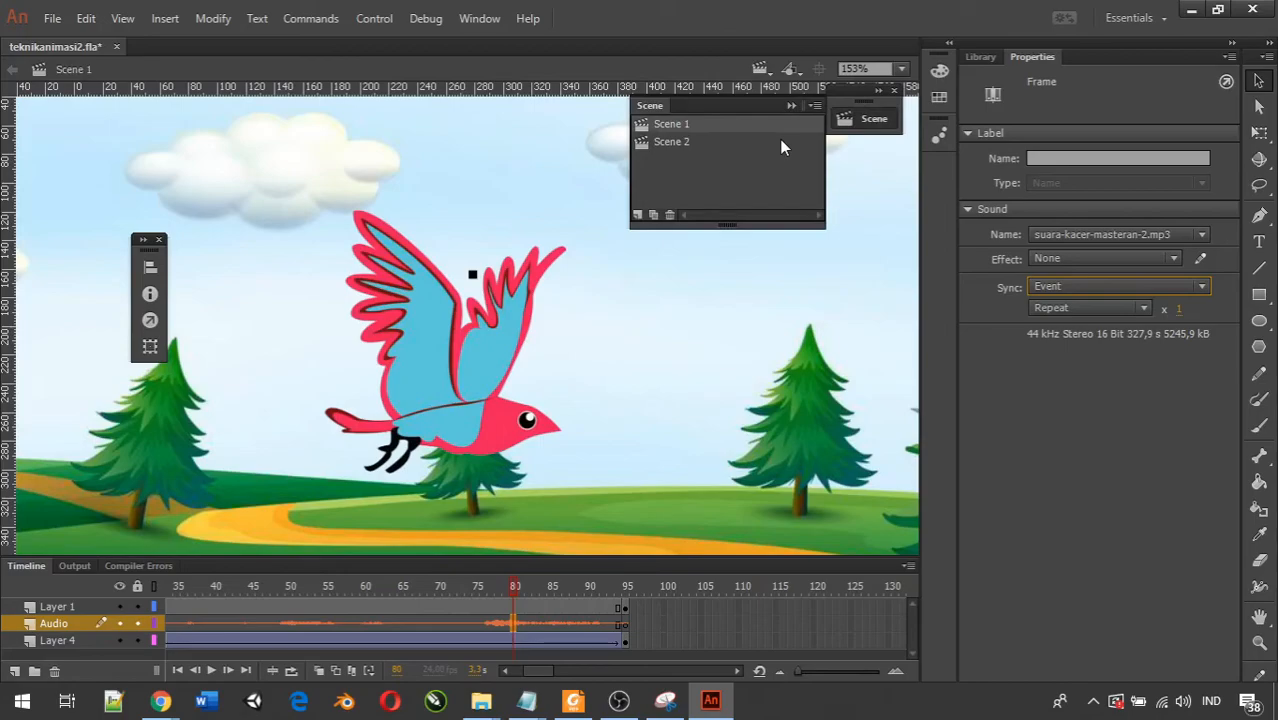
pyautogui.click(783, 709)
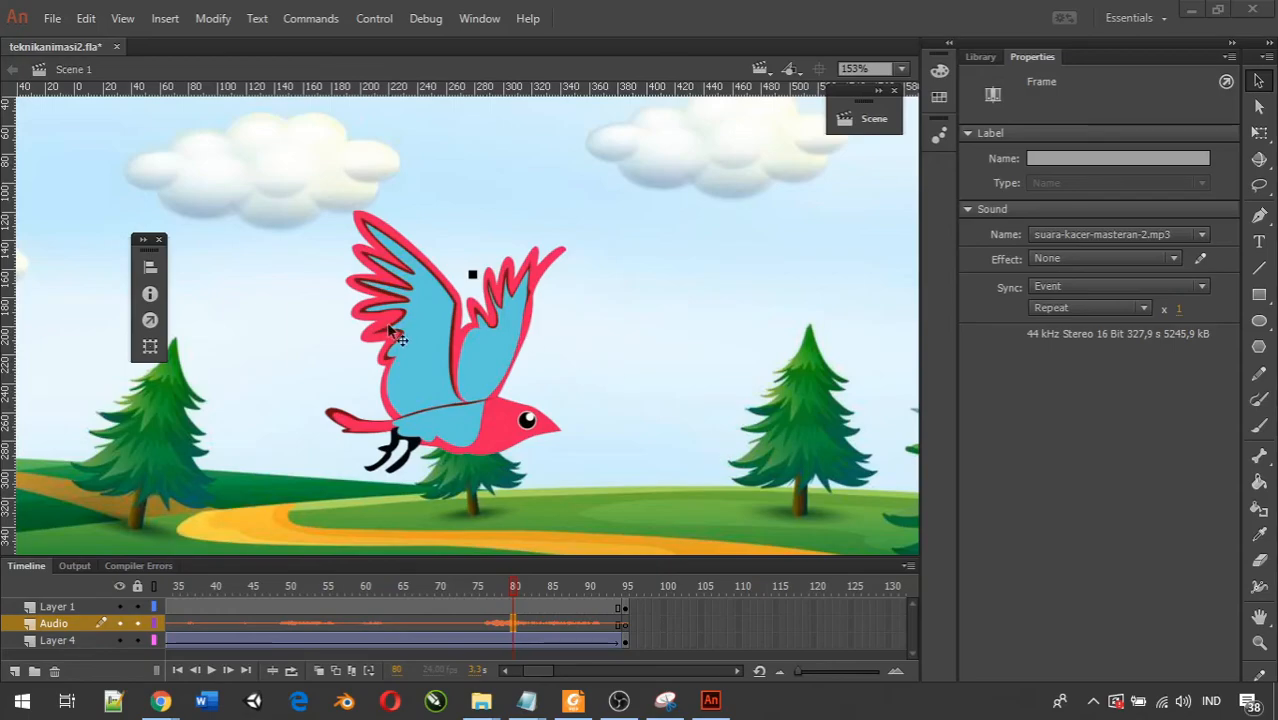
pyautogui.click(522, 327)
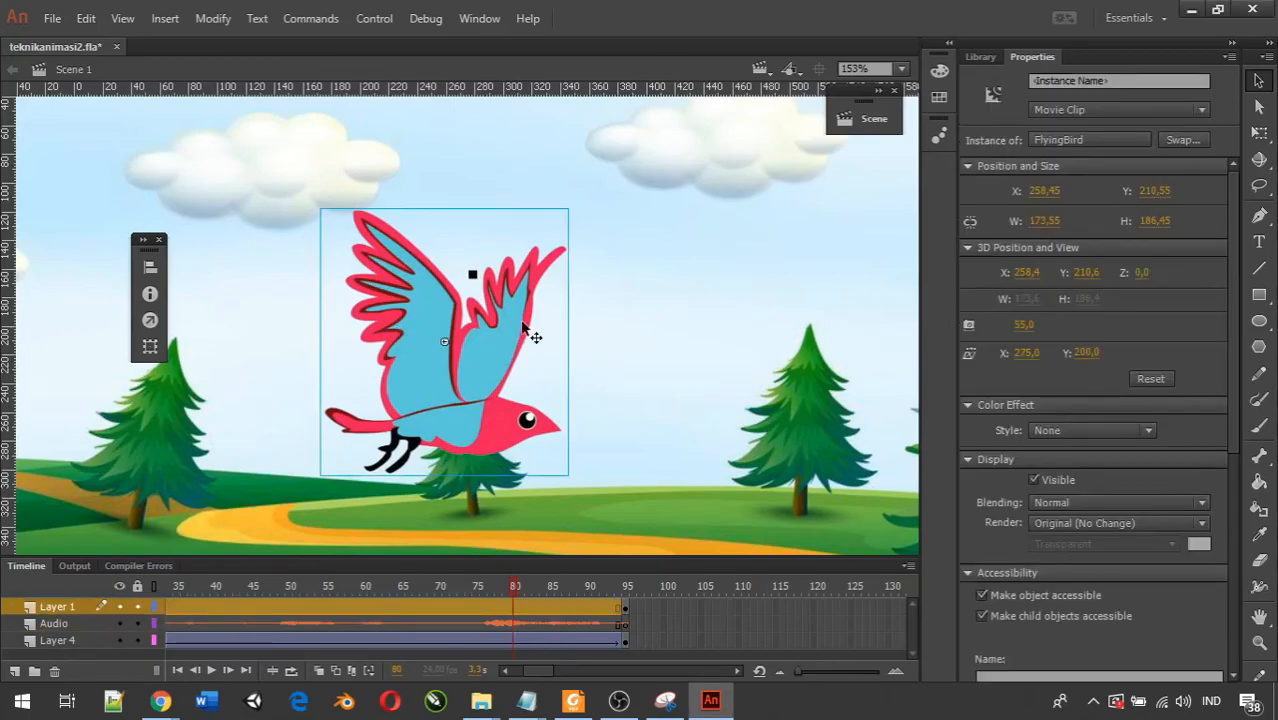
pyautogui.hotkey('ctrl', 'Return')
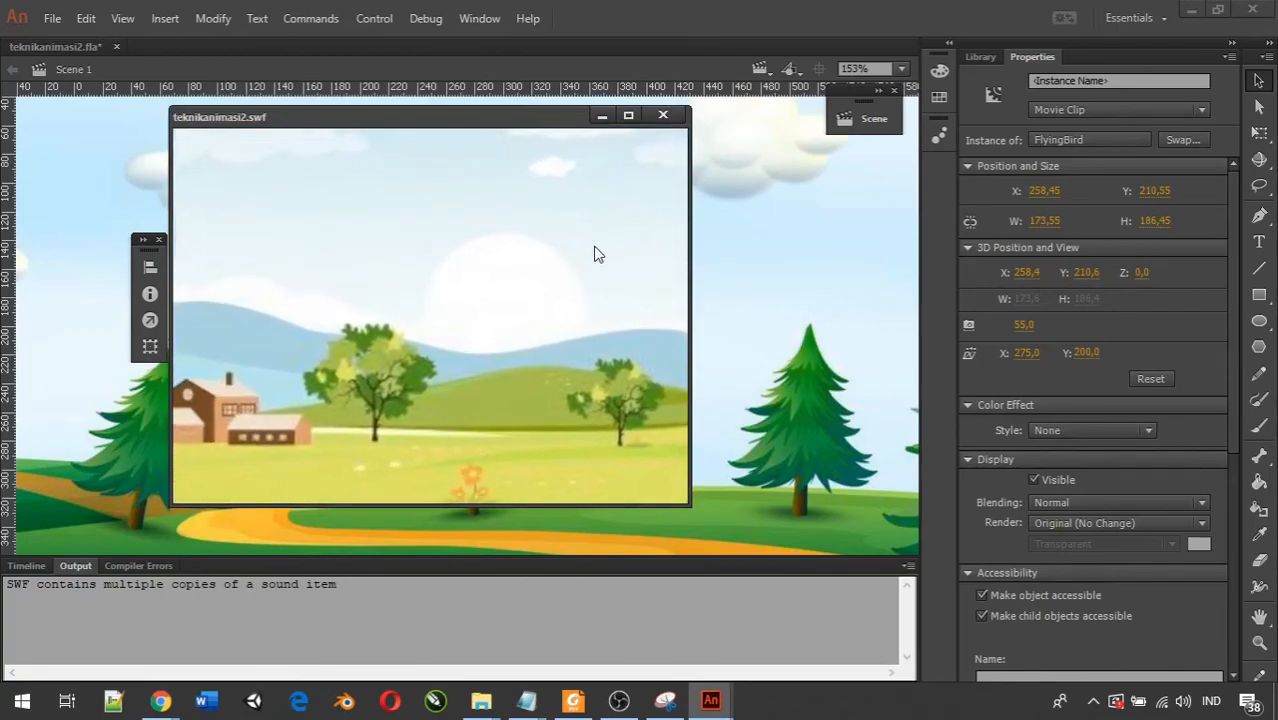
pyautogui.click(662, 117)
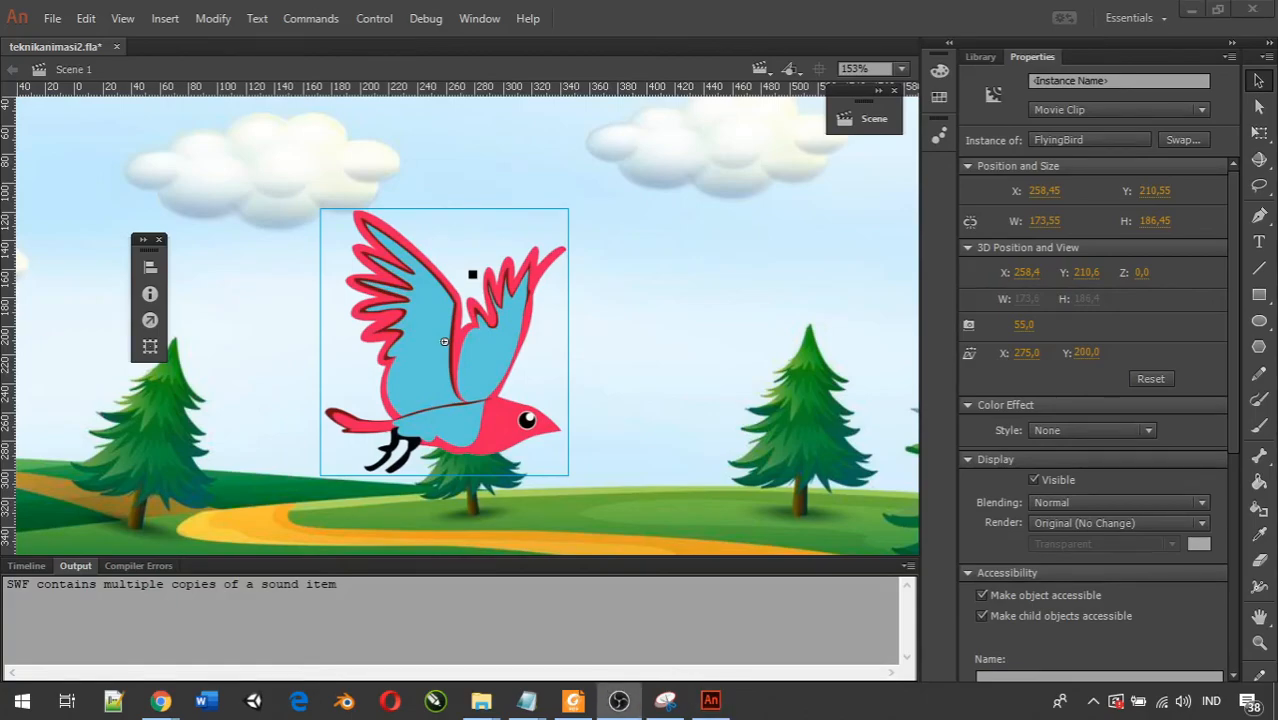
# Step: Return to the timeline, check Scene 1's end at frame 95, and review the sync options of the Audio layer's sound
pyautogui.click(30, 568)
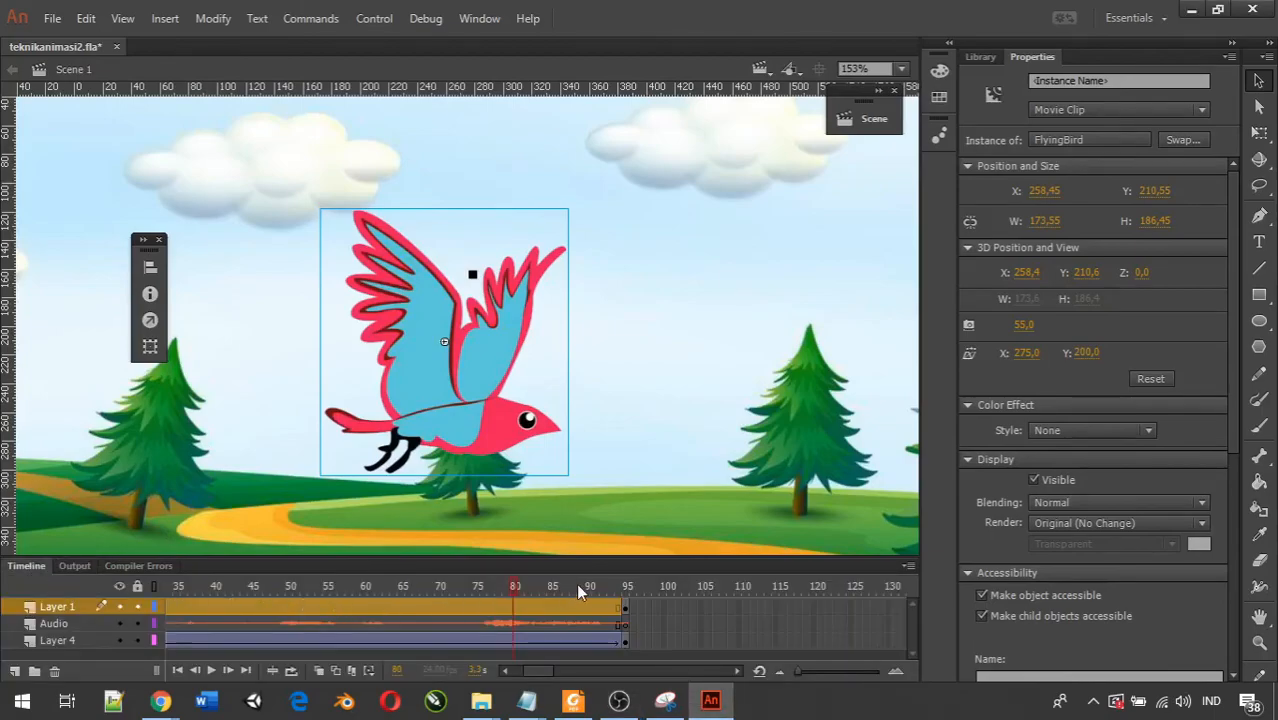
pyautogui.click(632, 588)
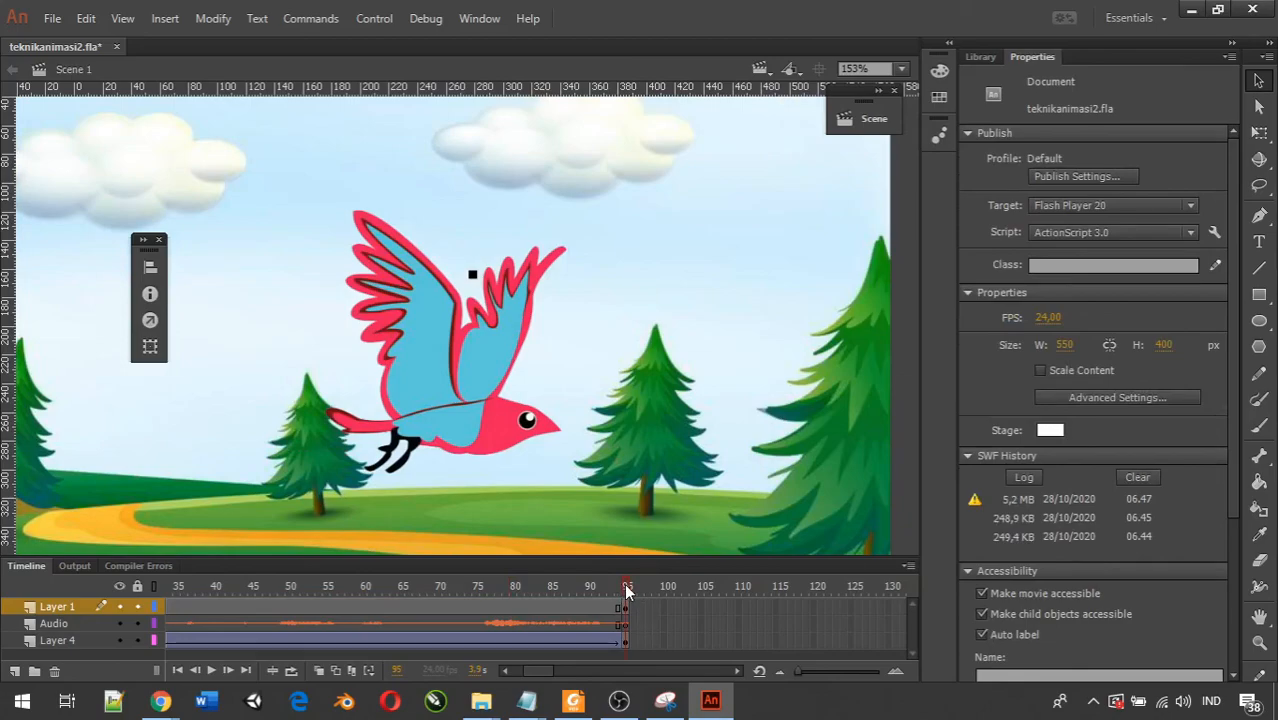
pyautogui.click(499, 624)
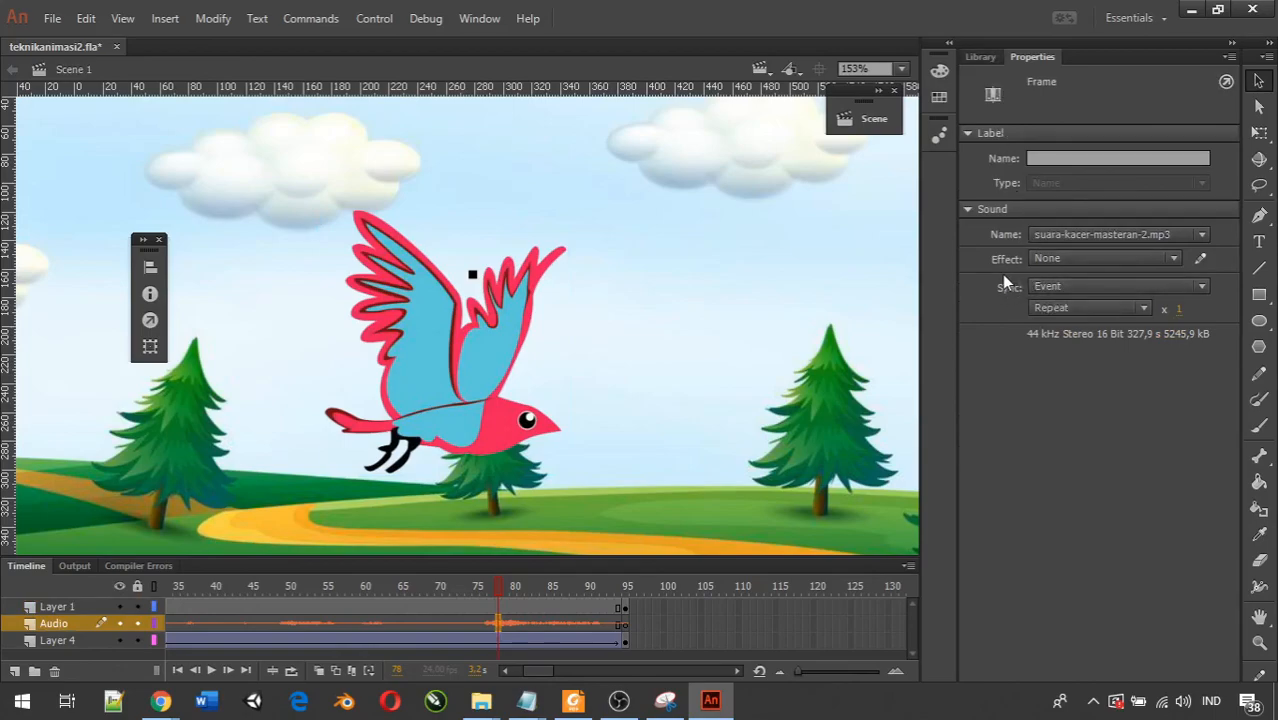
pyautogui.click(1054, 290)
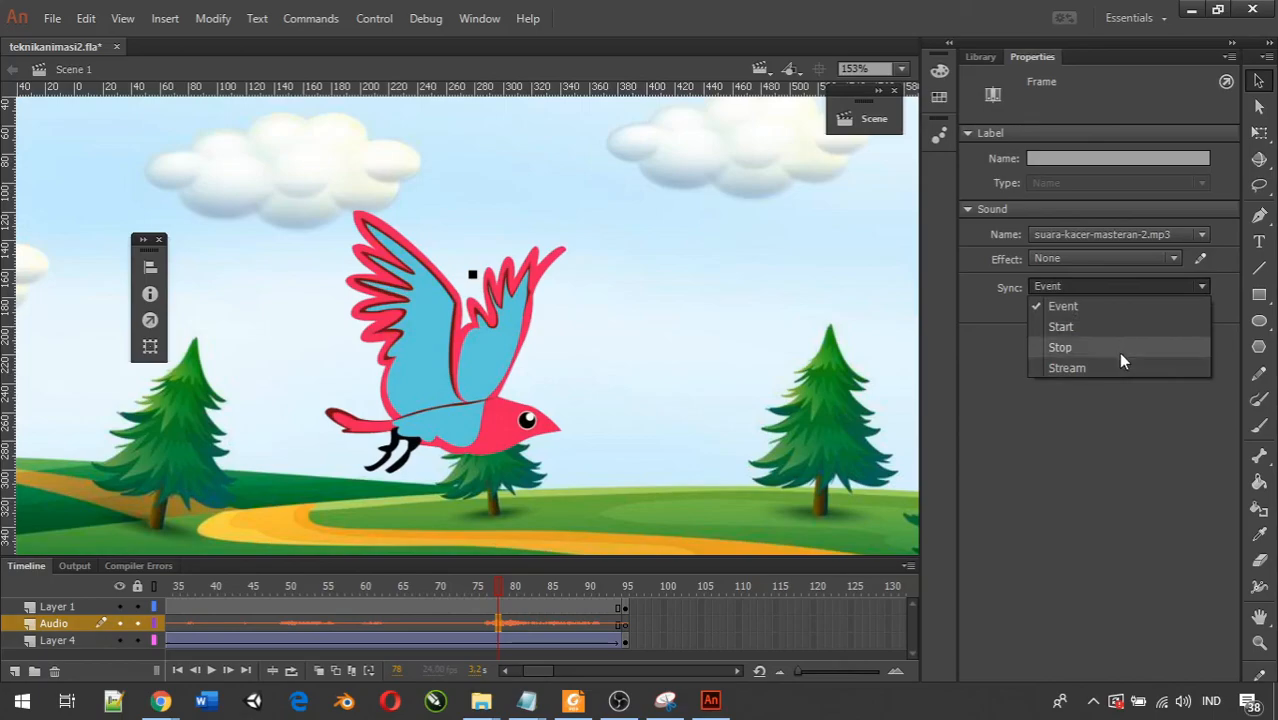
pyautogui.click(999, 375)
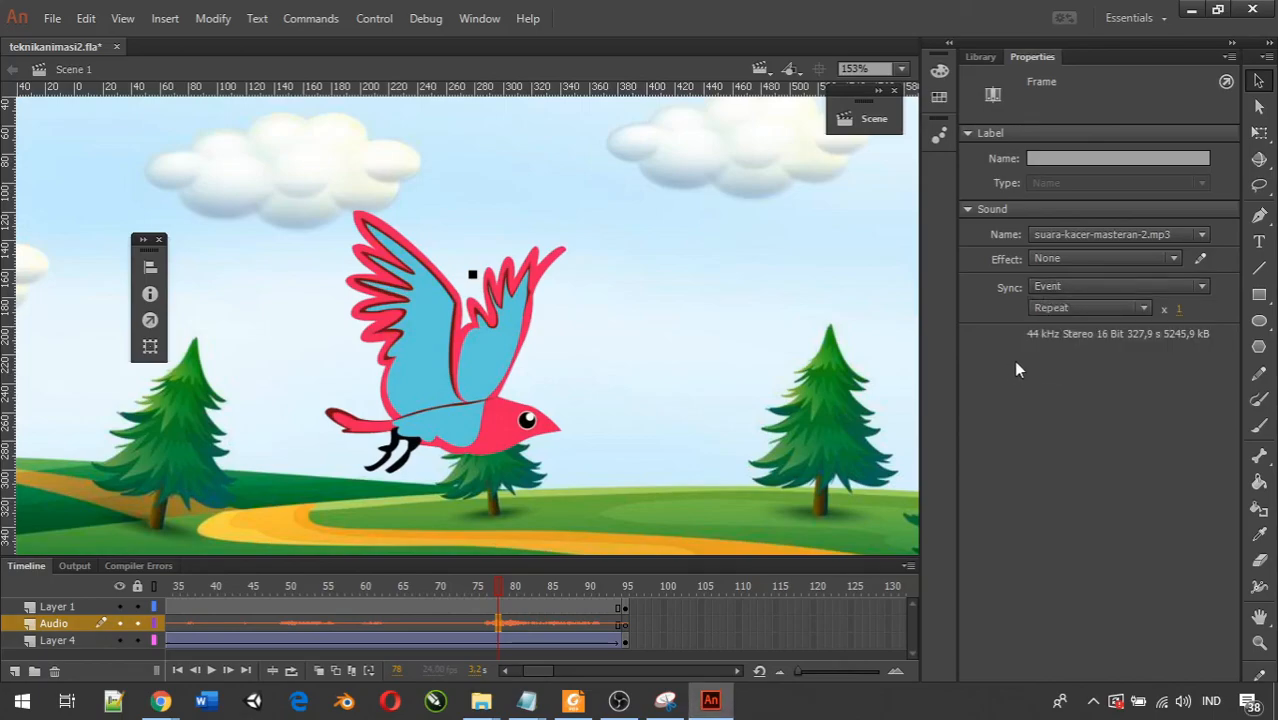